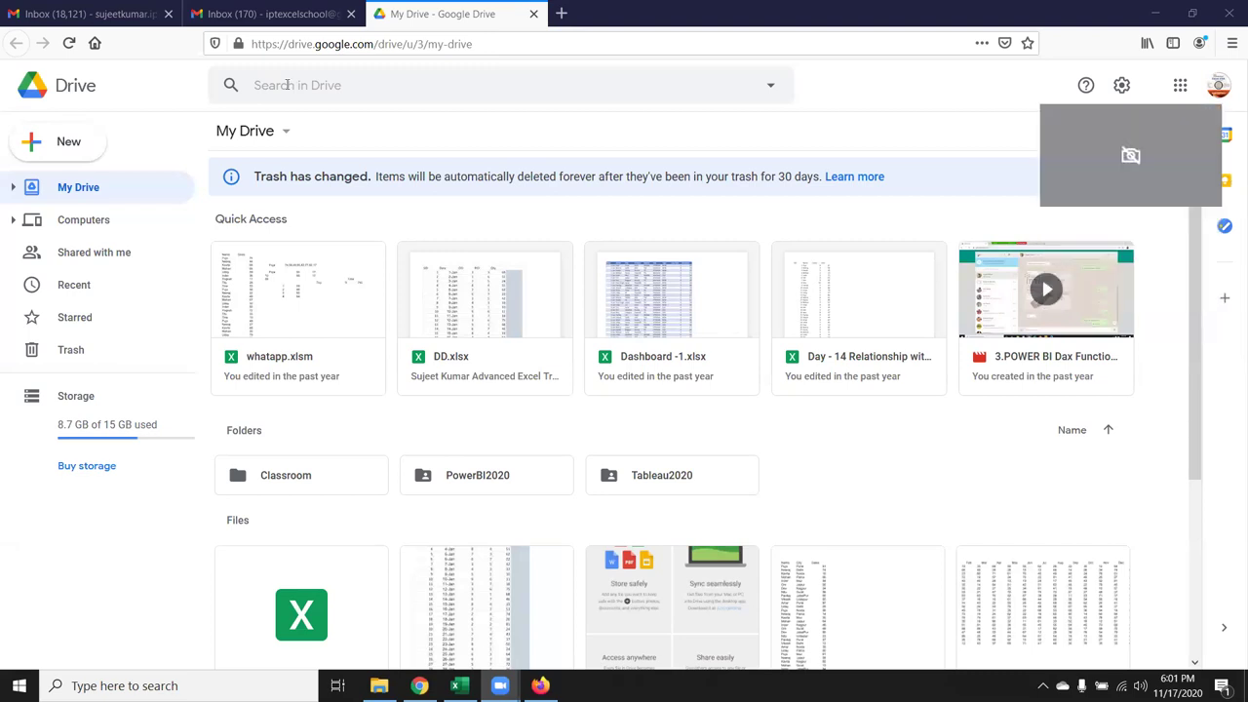
Minimize the browser and restore the Class_File workbook in Excel
key("super+d")
left_click(466, 681)
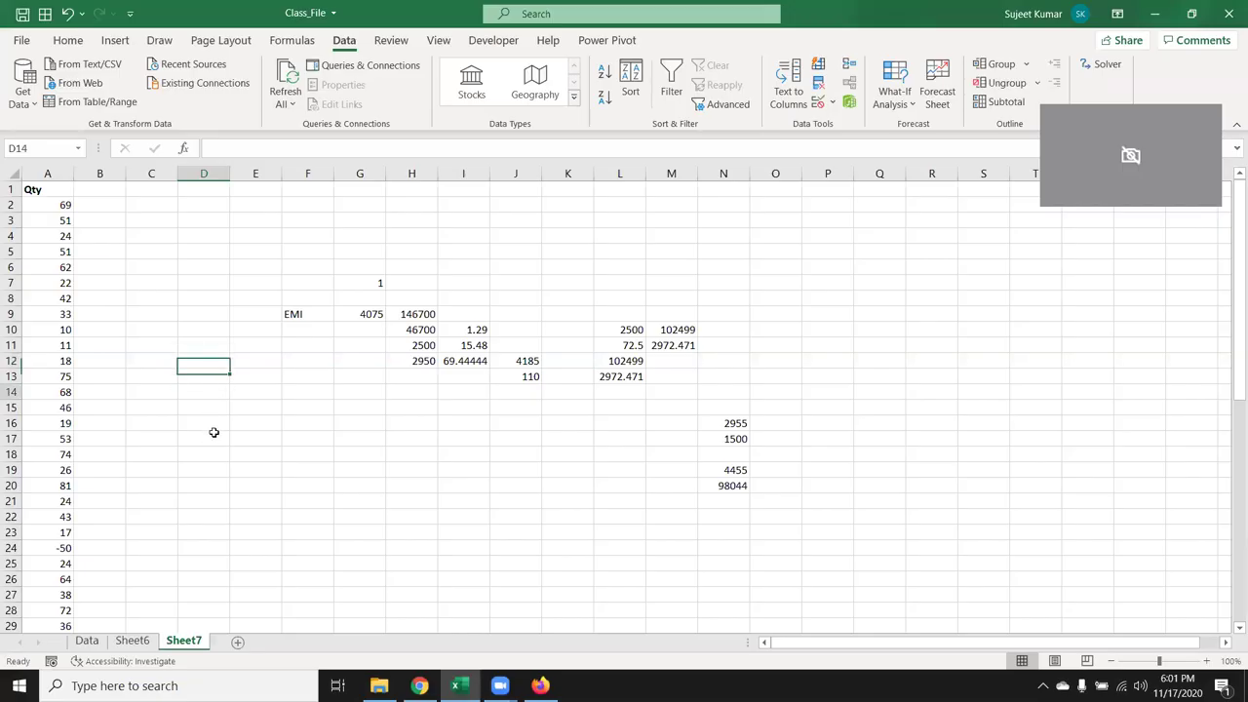
Look over the Data sheet, then return to Sheet7
left_click(265, 205)
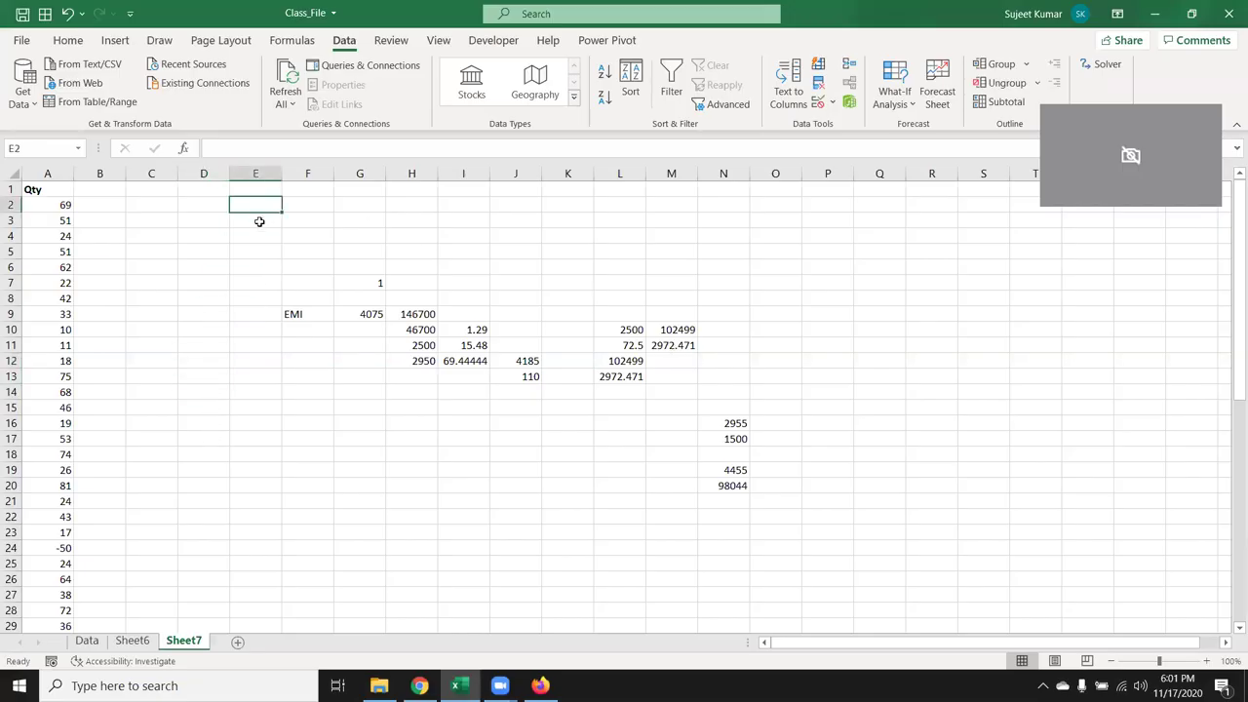
left_click(84, 640)
left_click(62, 301)
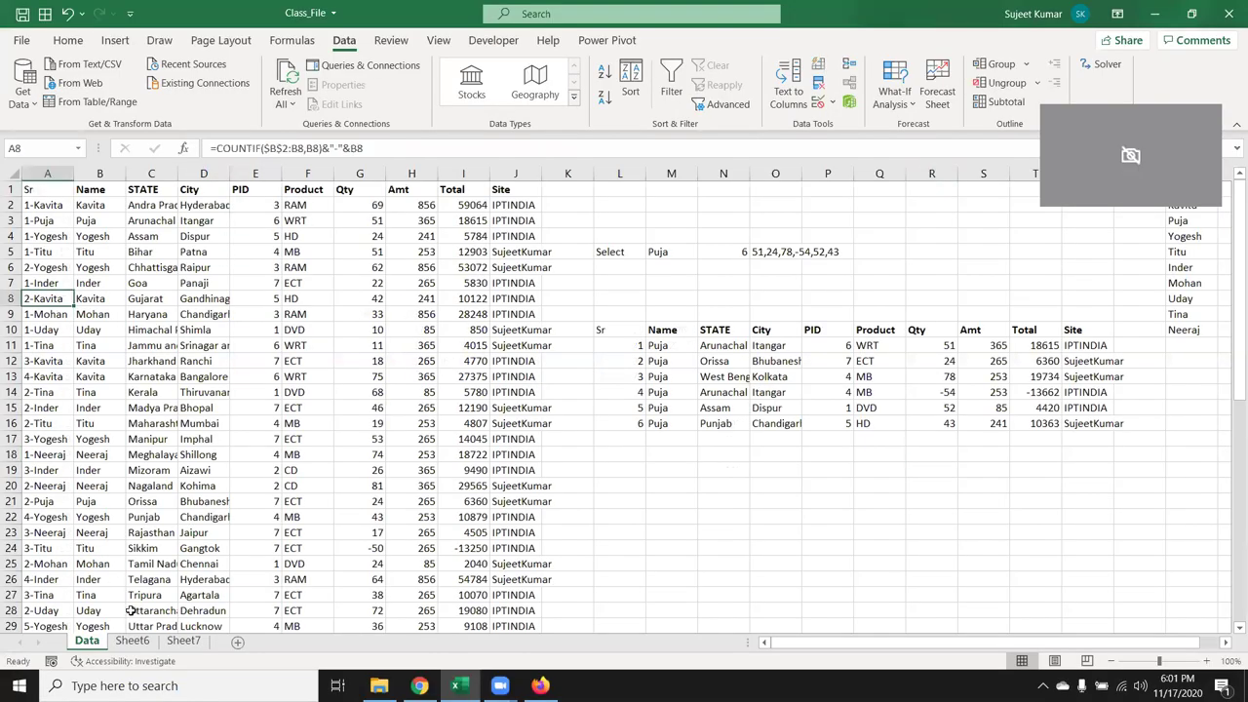
left_click(183, 641)
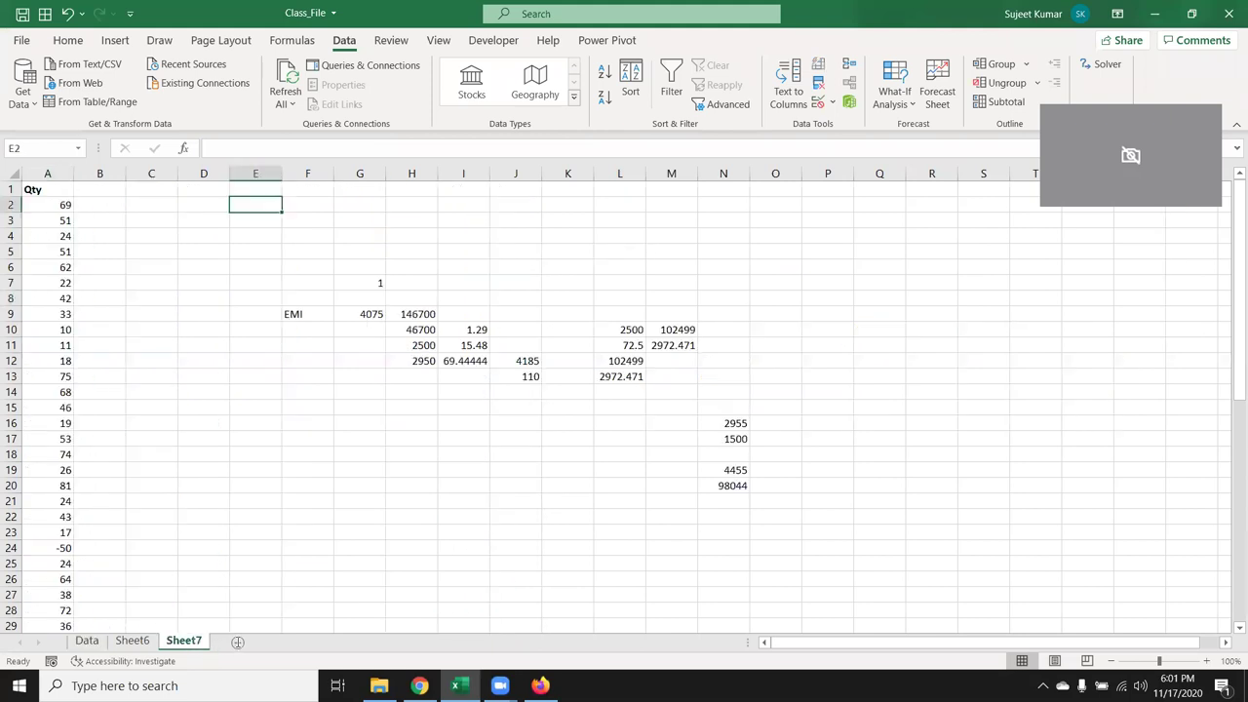
Insert a new worksheet after Sheet7 and rename it Att
left_click(237, 642)
double_click(234, 640)
type("Att")
key("Return")
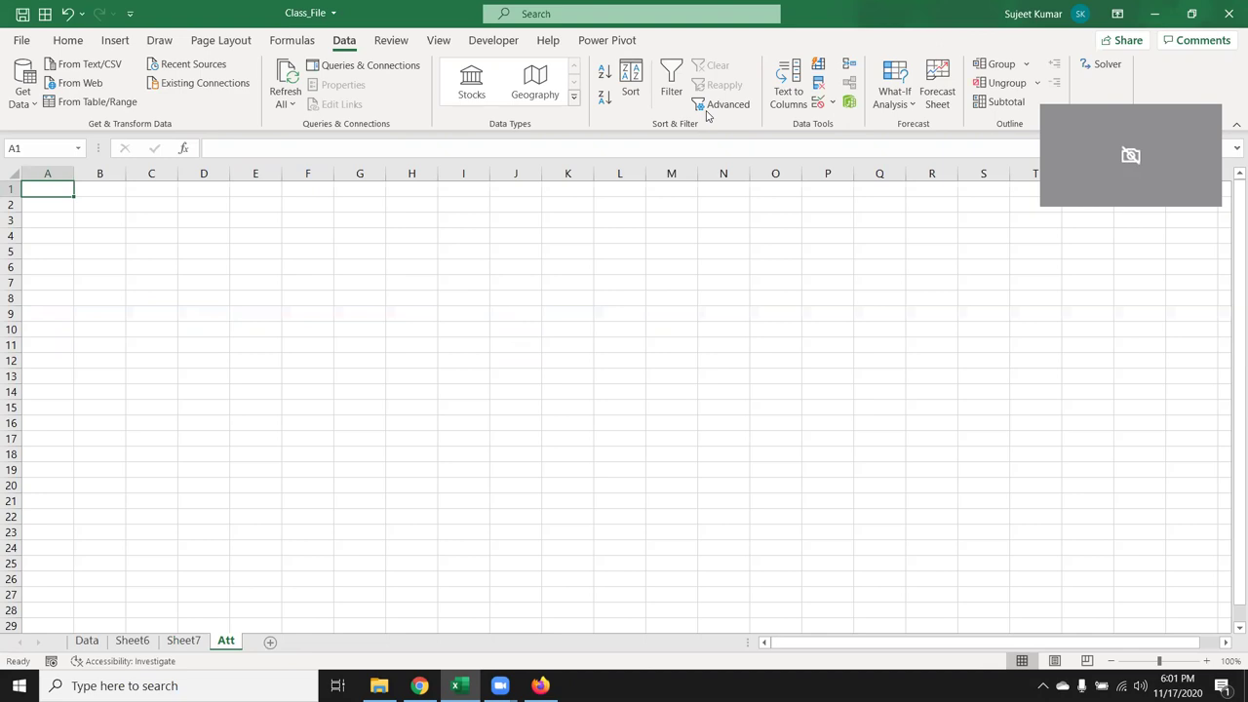
left_click(709, 110)
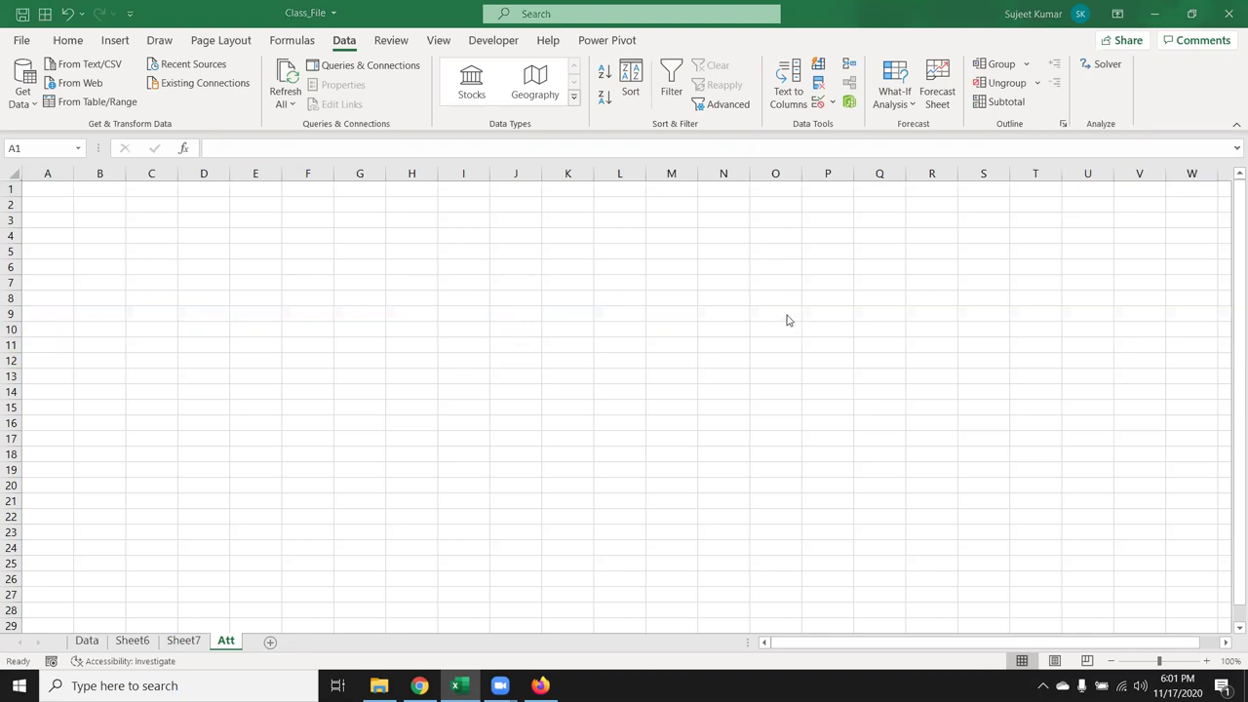
left_click(759, 186)
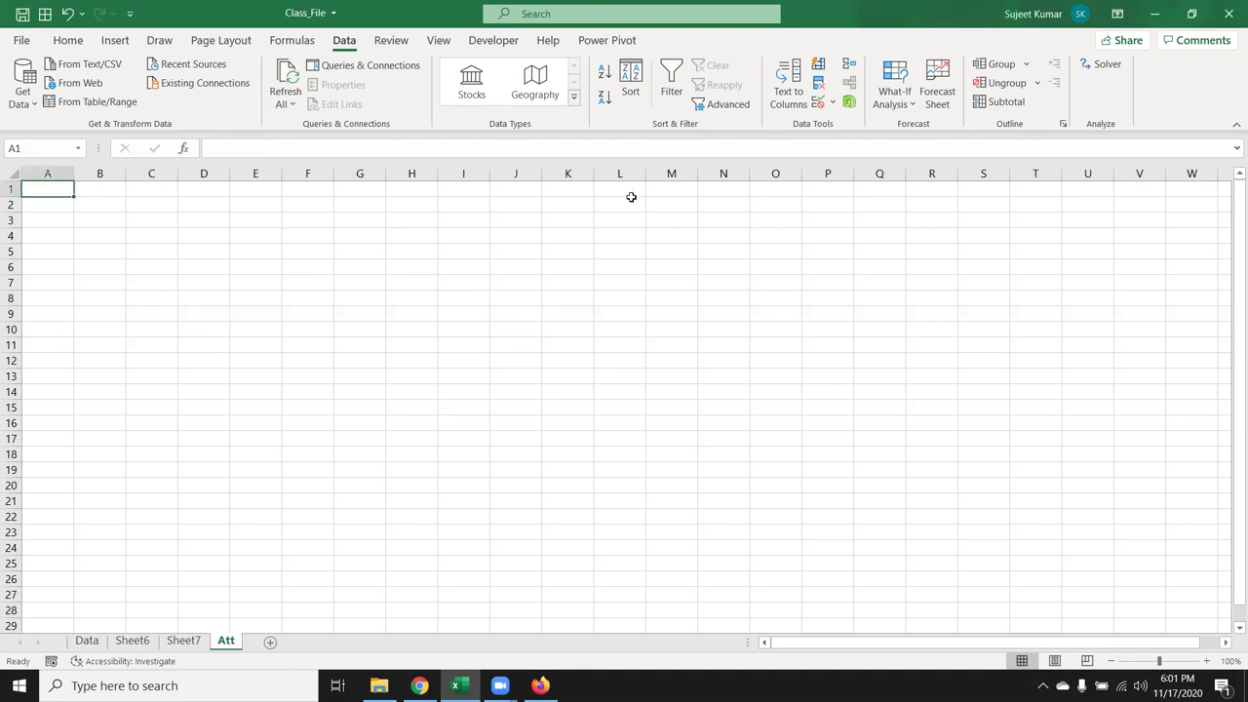
Enter the headers E.Code in A7 and Name in B7
left_click(566, 218)
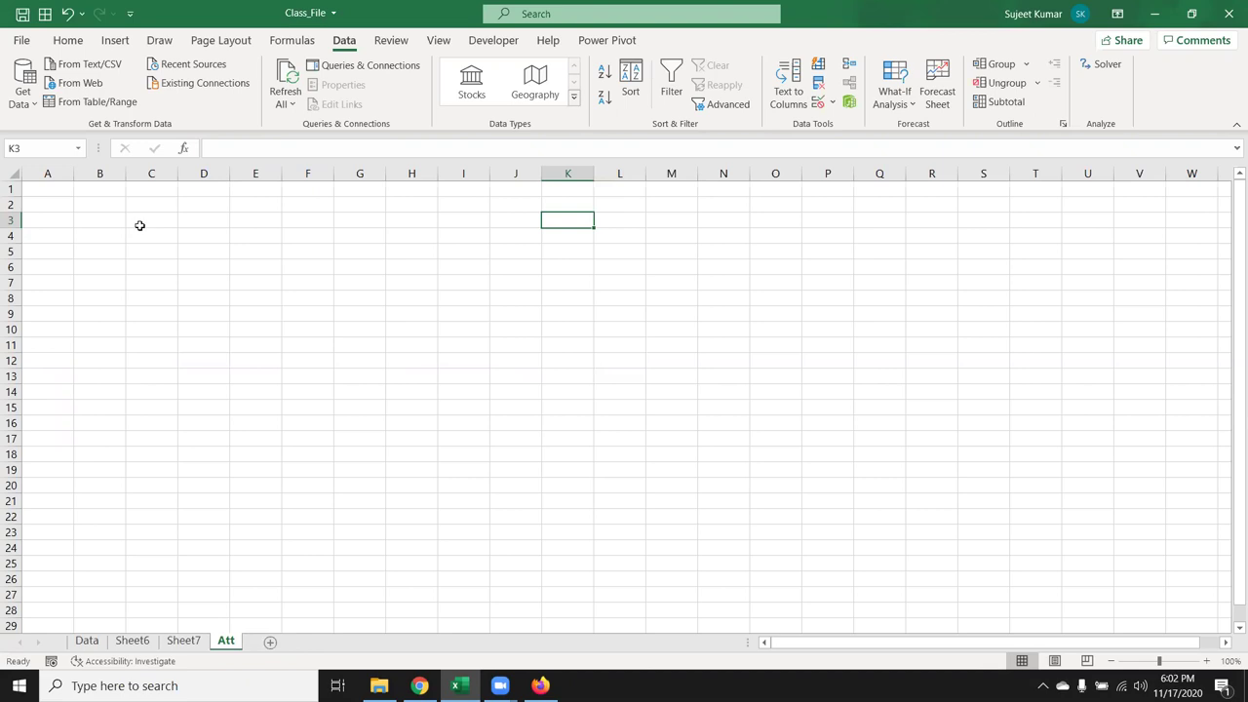
left_click(63, 280)
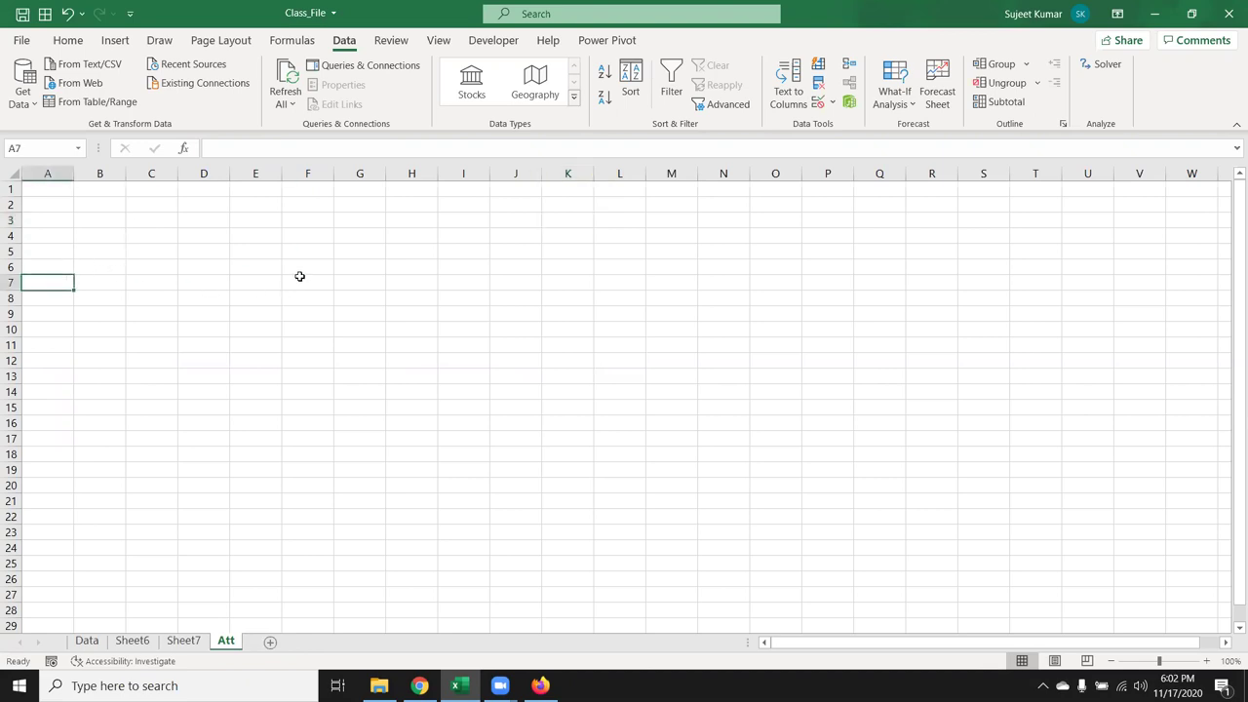
type("E.C")
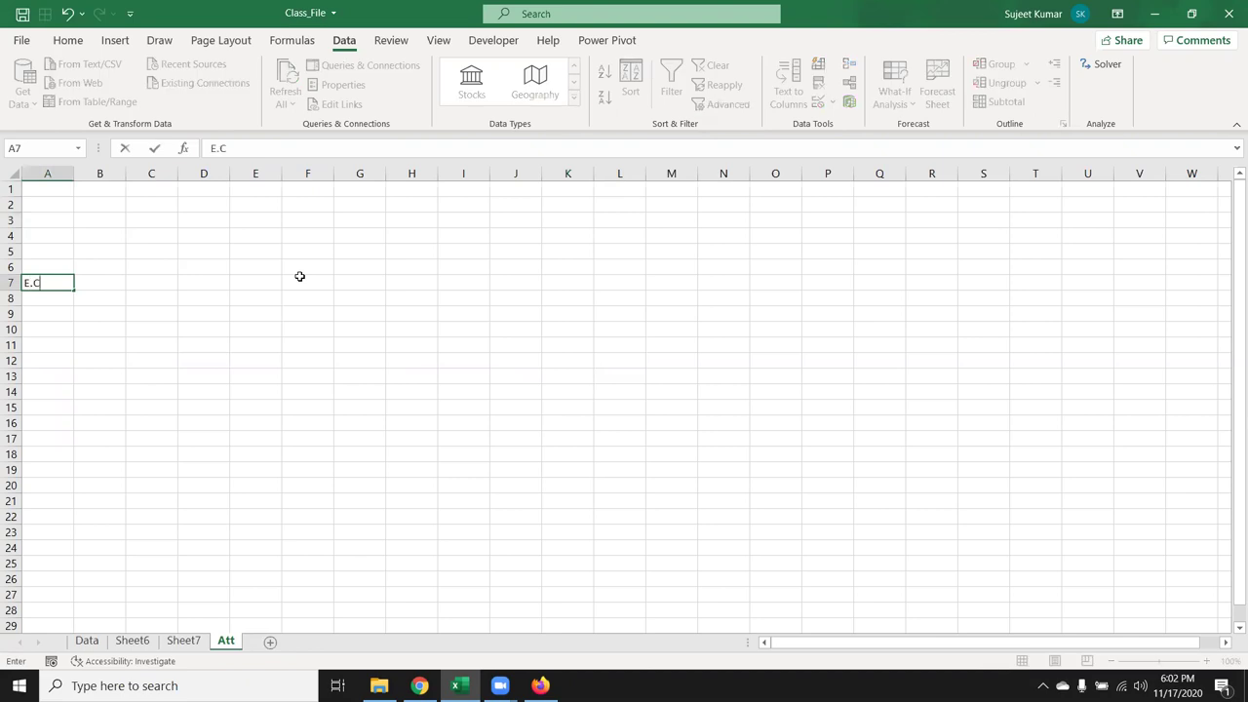
type("ode")
key("Tab")
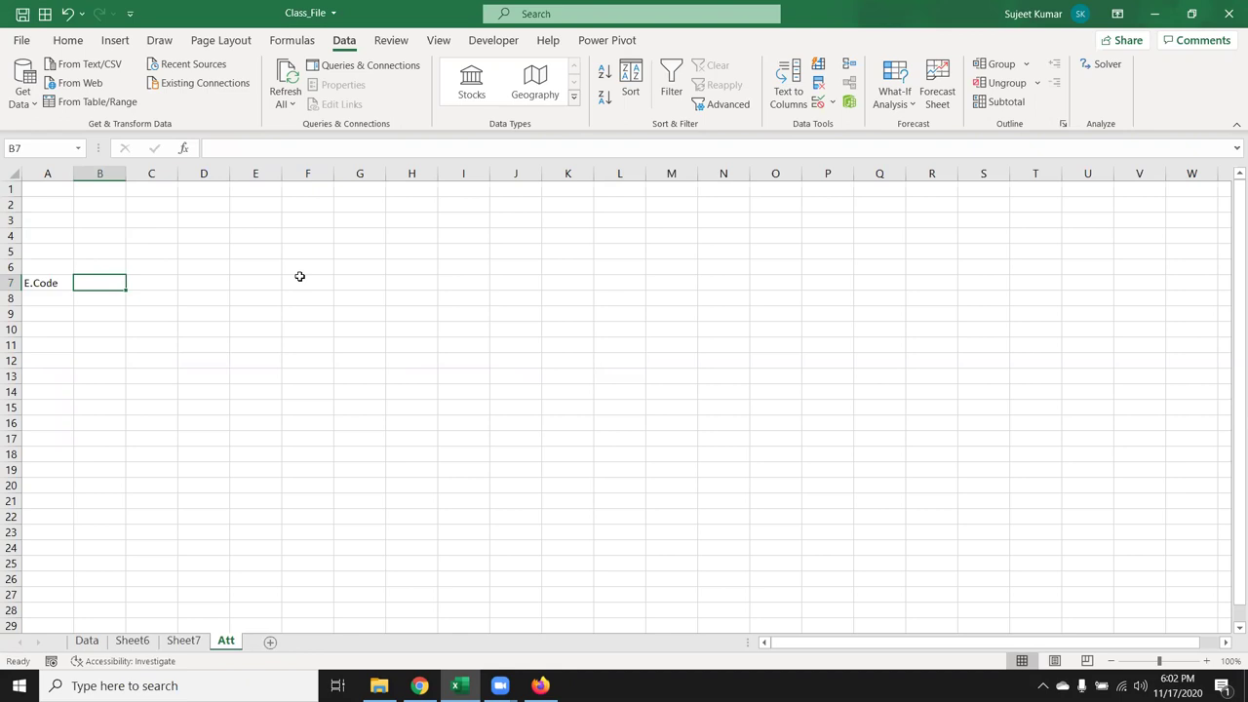
type("Name")
key("Tab")
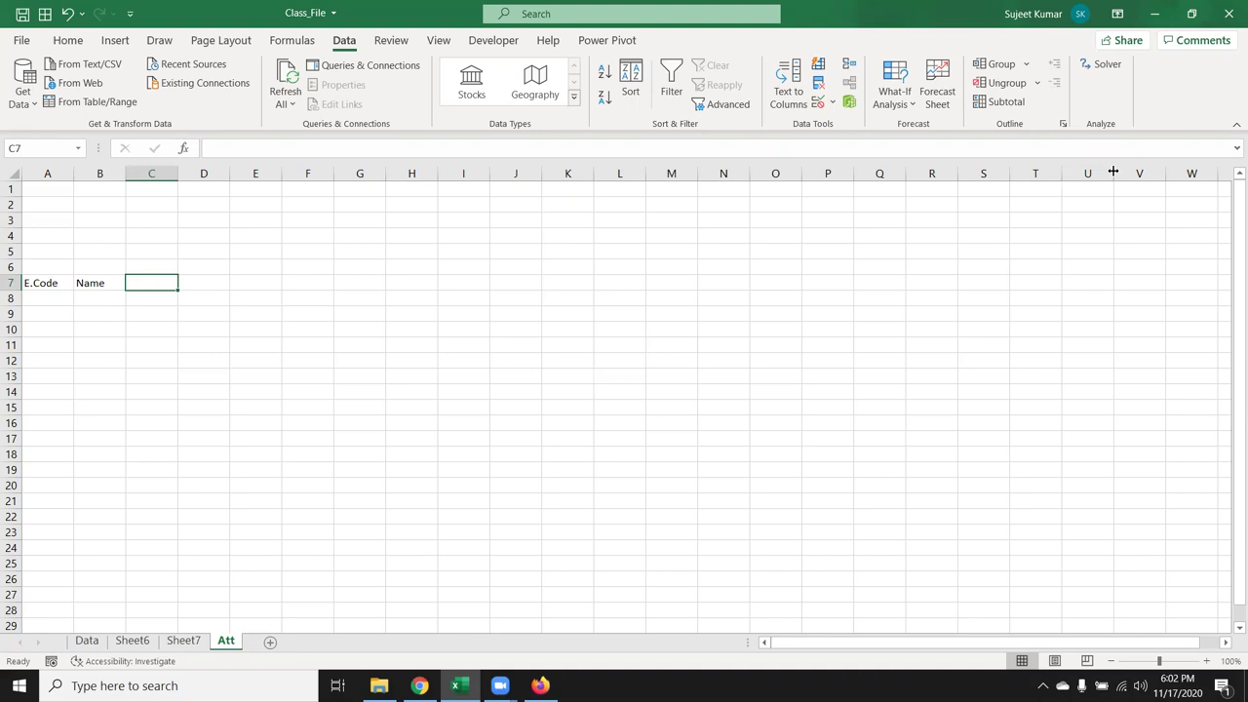
Enter the start date 10/1 in C7 and the next-day formula =C7+1 in D7
type("1")
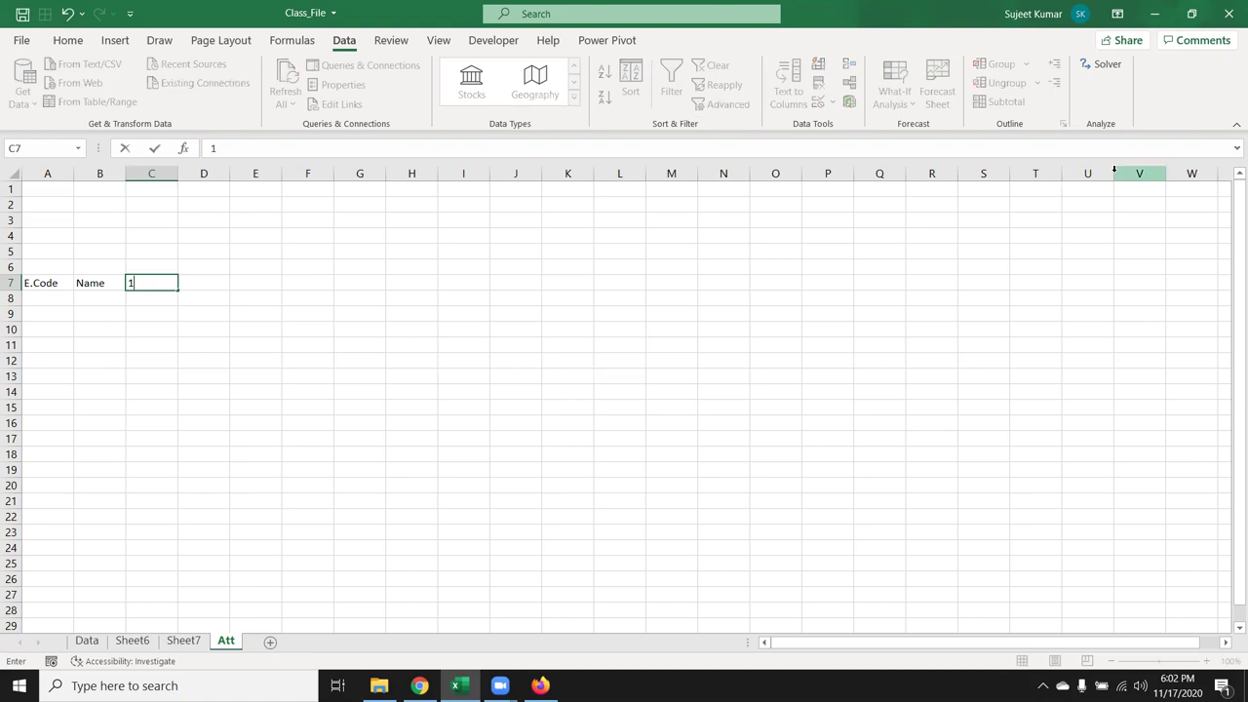
key("BackSpace")
type("0/1")
key("Return")
key("Up")
key("Right")
key("Right")
key("Right")
type("=")
key("Left")
type("+")
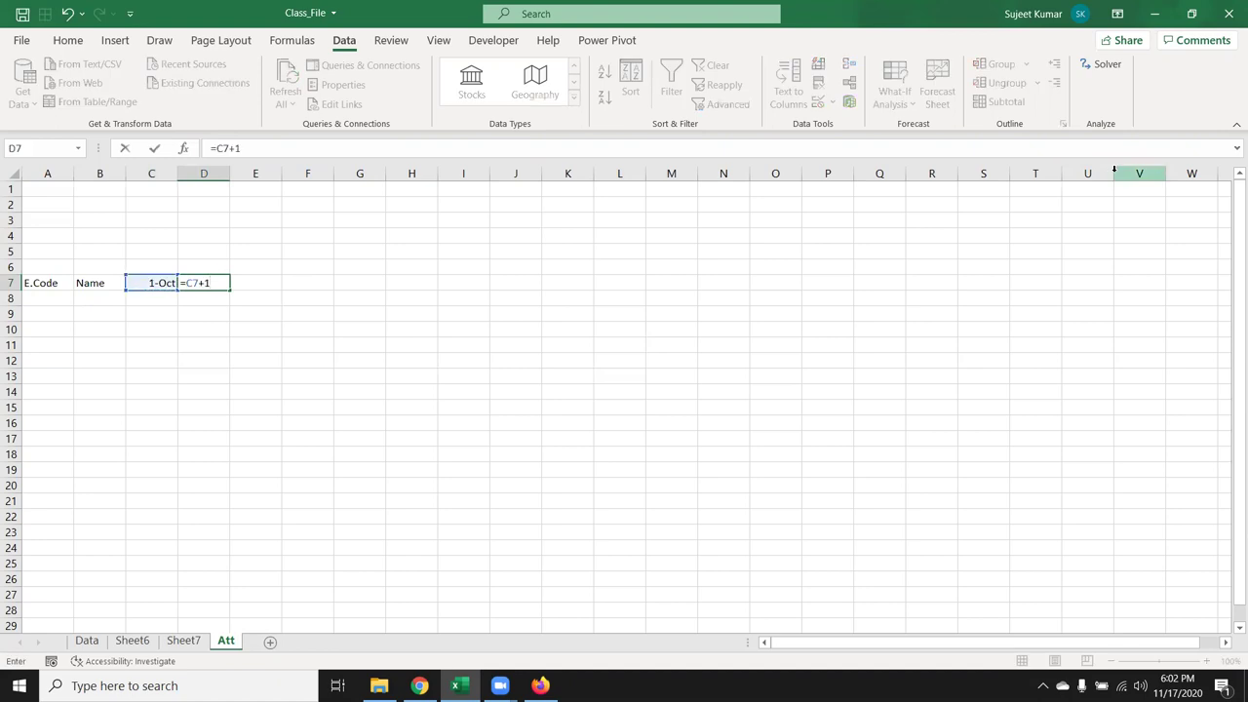
key("Return")
key("Up")
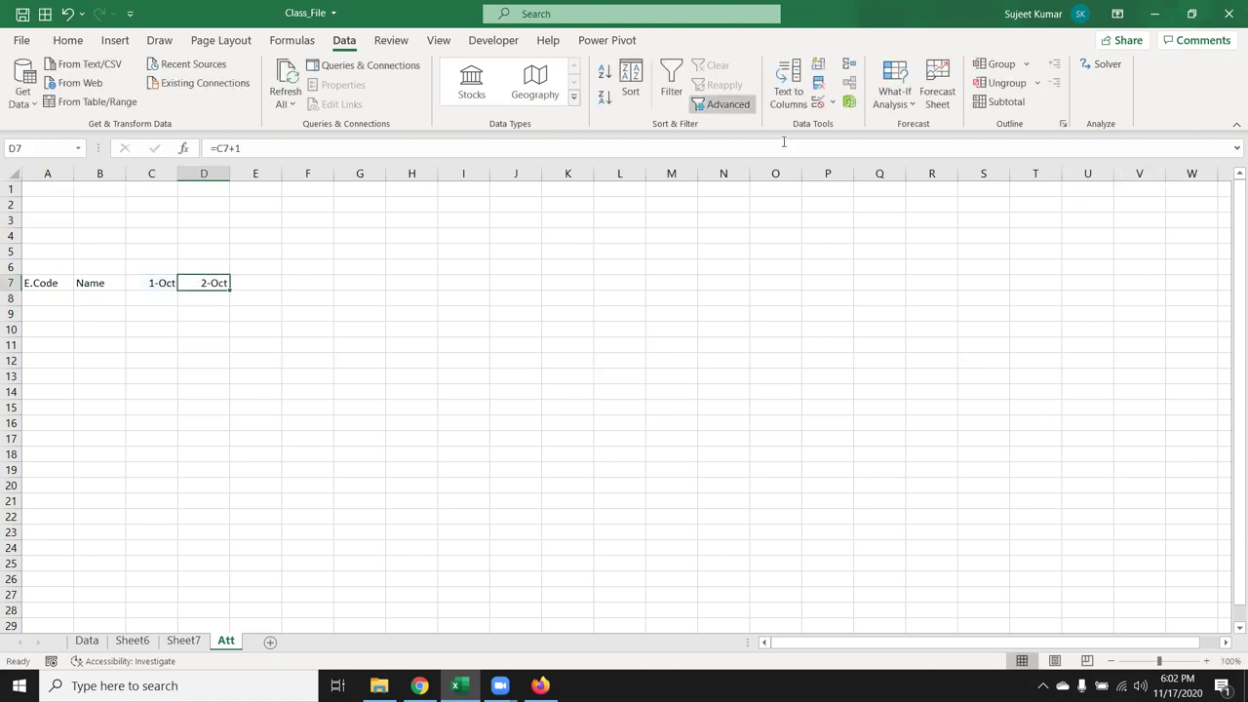
Fill the dates along row 7 through 31-Oct and delete the extra 1-Nov
mouse_move(230, 291)
left_mouse_down()
mouse_move(1224, 351)
mouse_move(1196, 285)
left_mouse_up()
key("ctrl+Right")
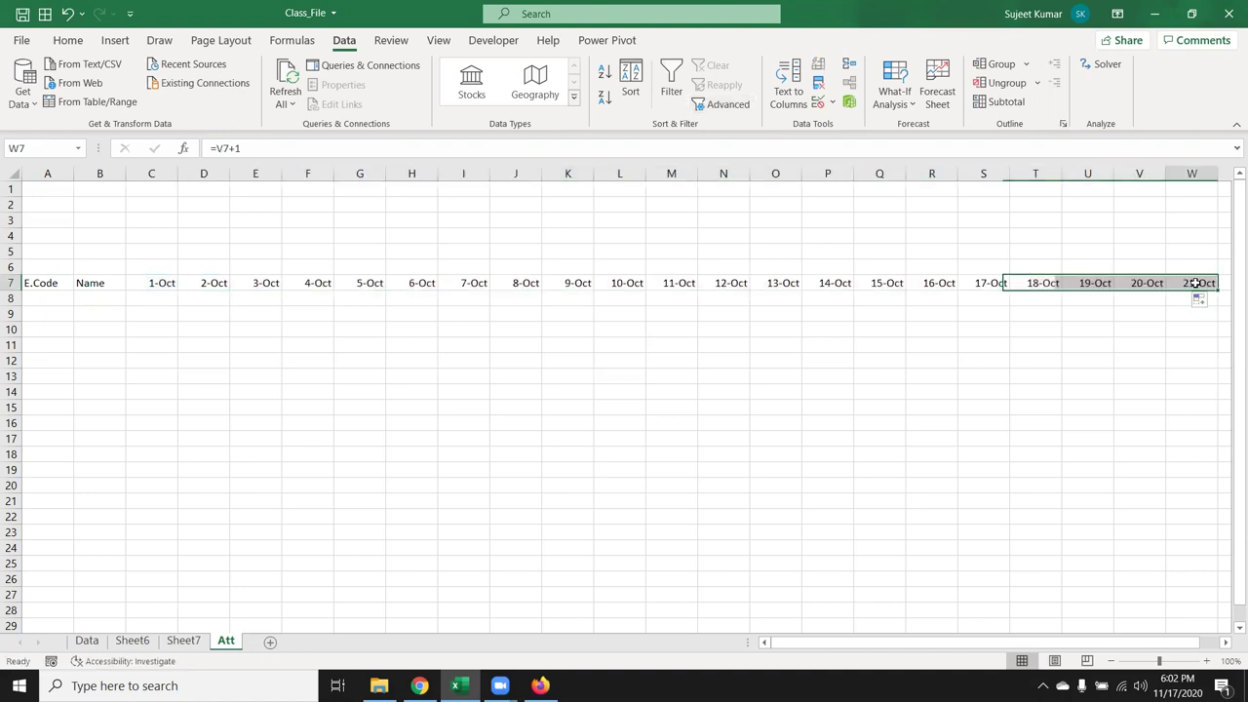
key("ctrl+Right")
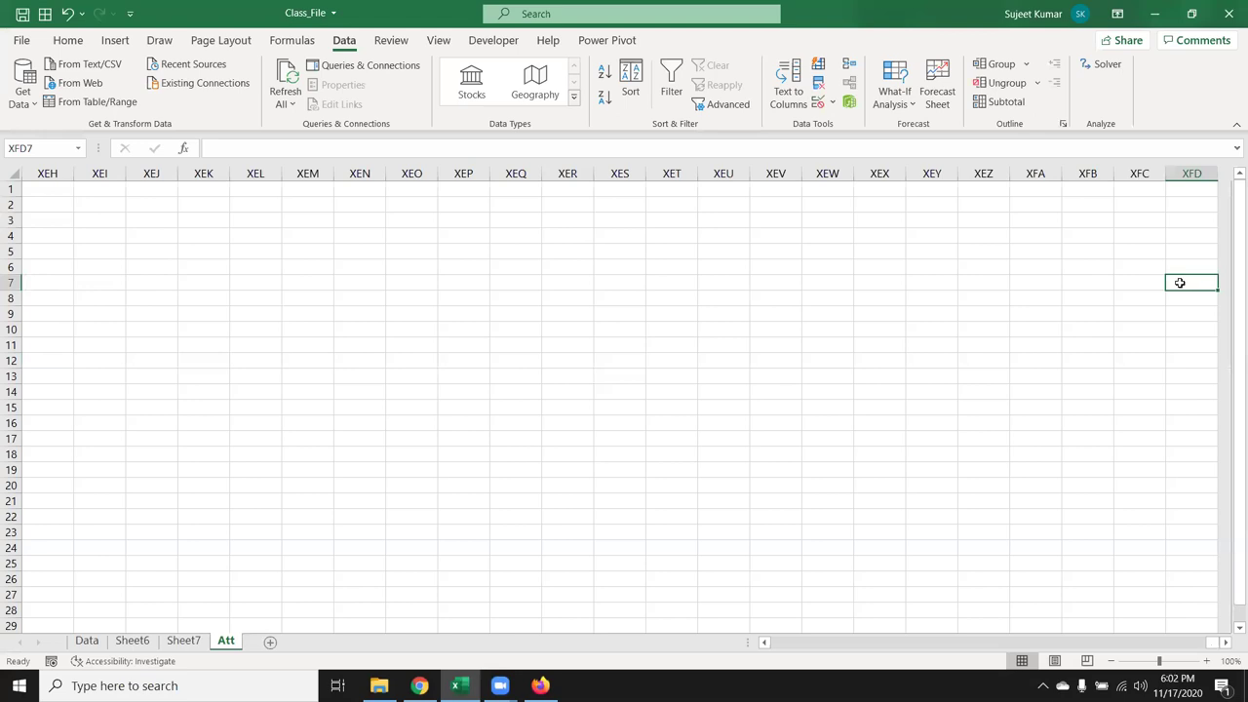
key("ctrl+Left")
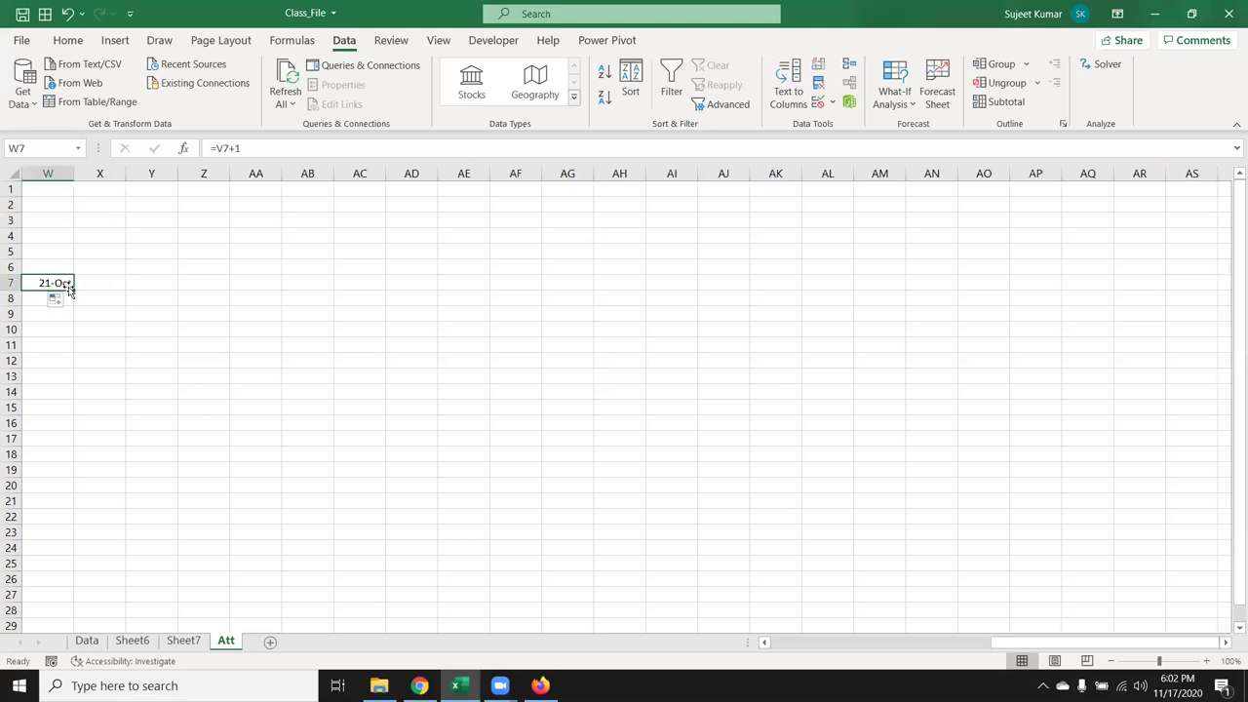
left_click_drag(70, 289, 662, 311)
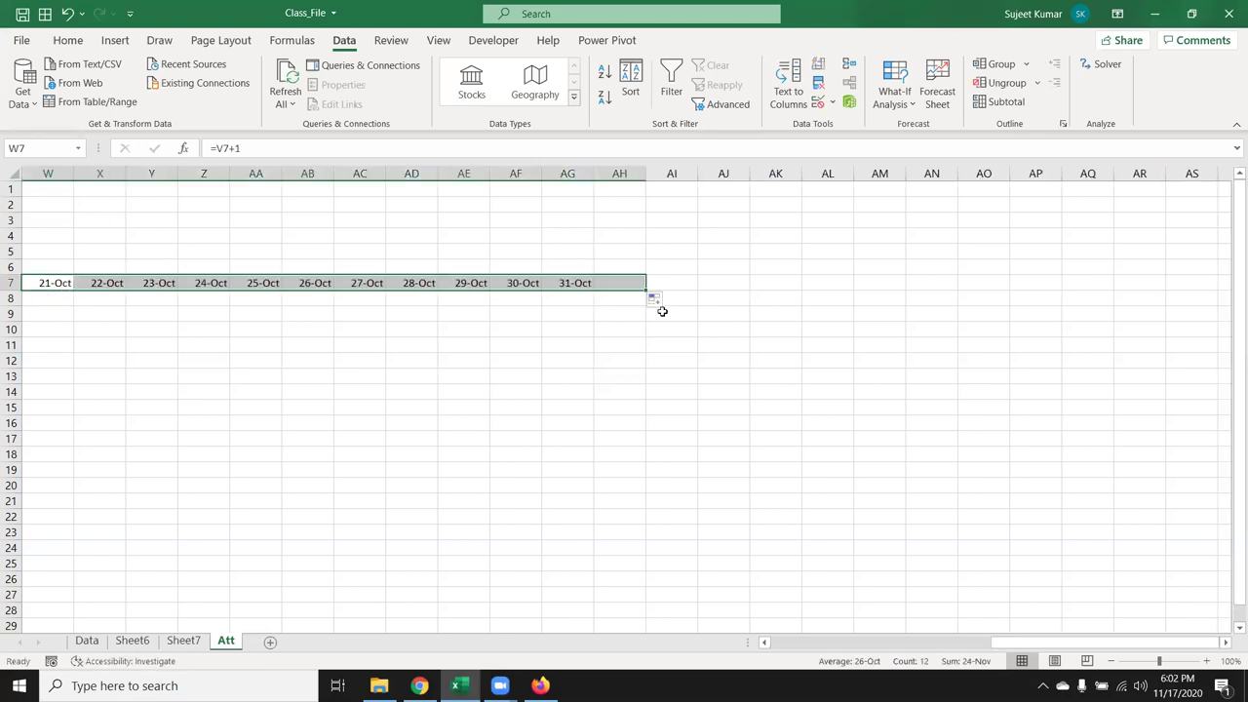
left_click(624, 284)
key("Delete")
key("Left")
key("ctrl+Left")
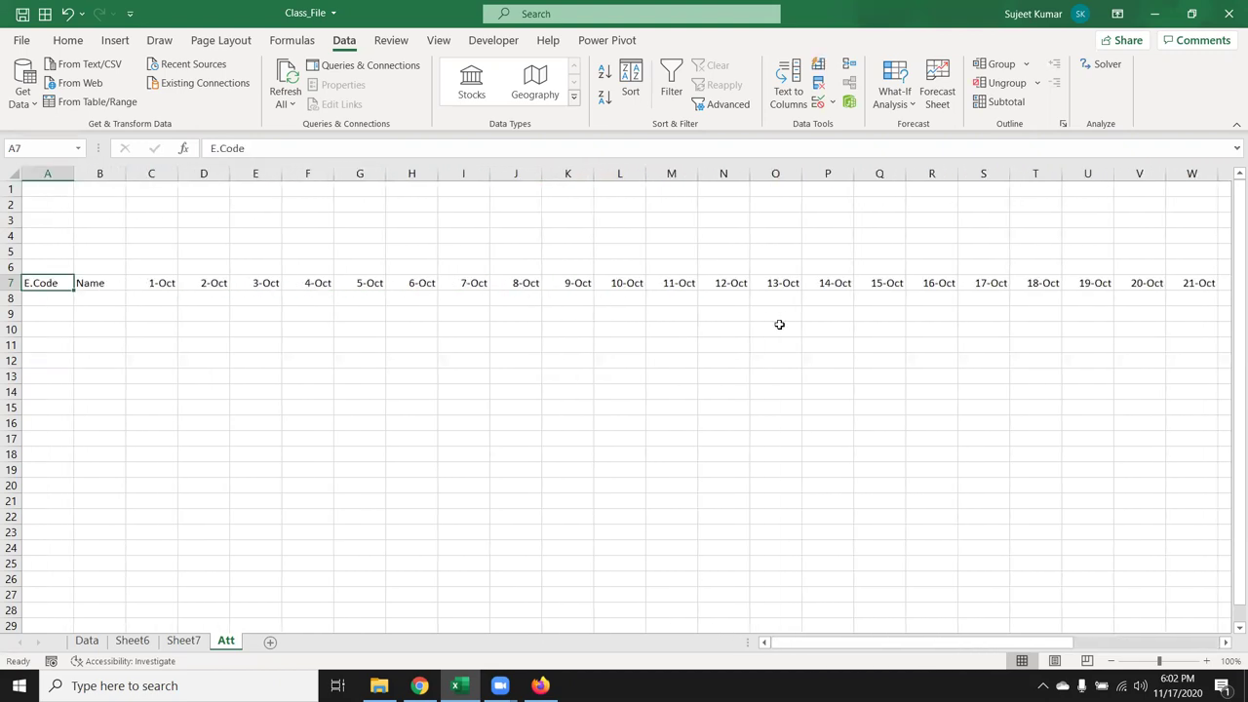
key("Right")
key("Right")
key("Up")
Enter =TEXT(C7,"DDD") in C6 so it shows the weekday Thu
key("Down")
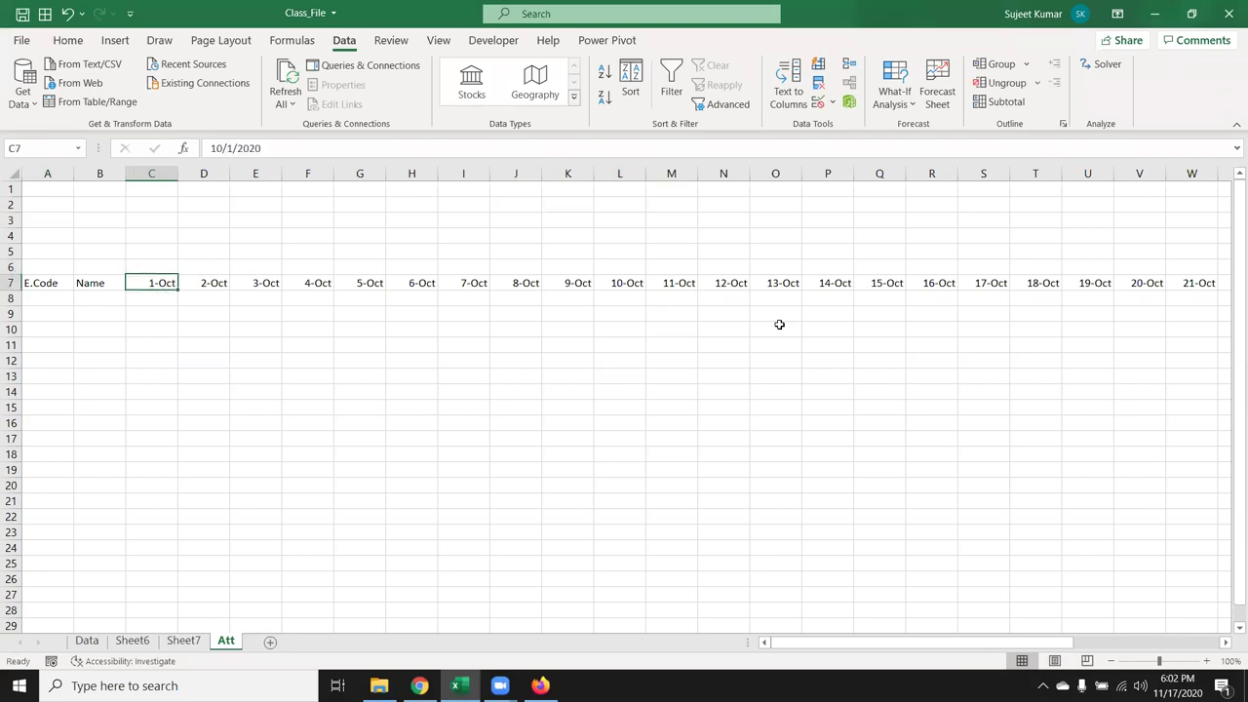
key("Up")
type("=")
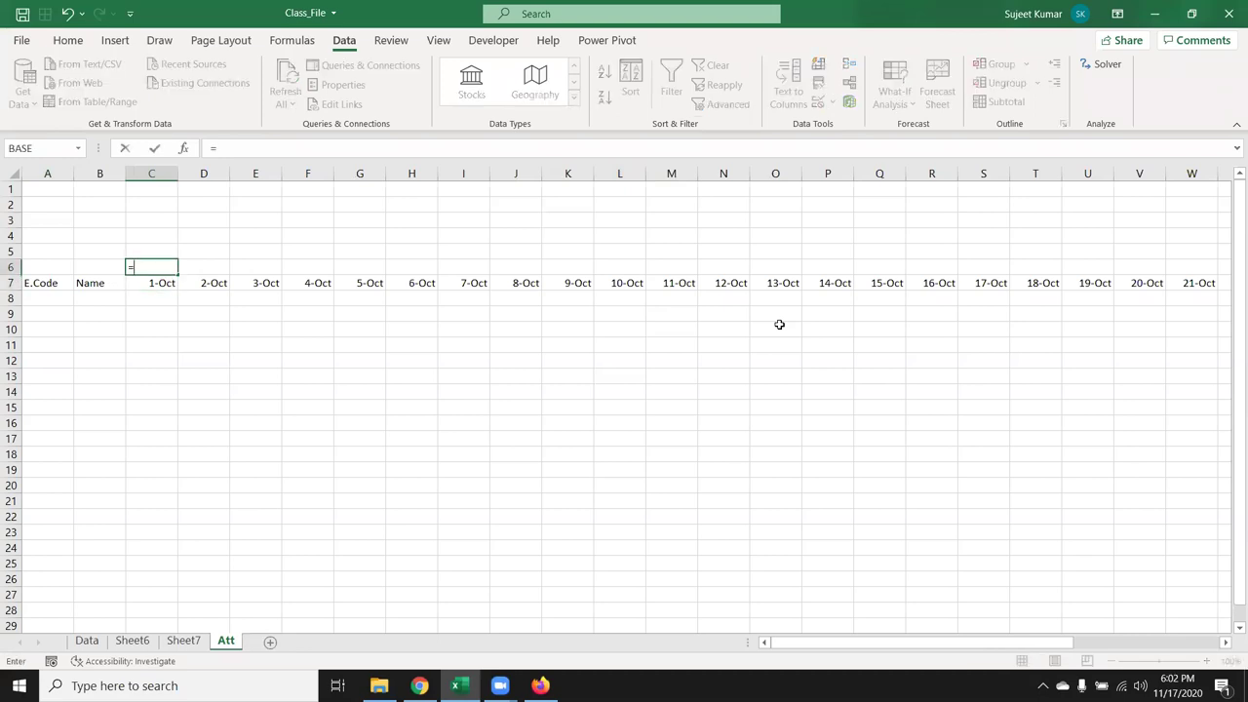
type("te")
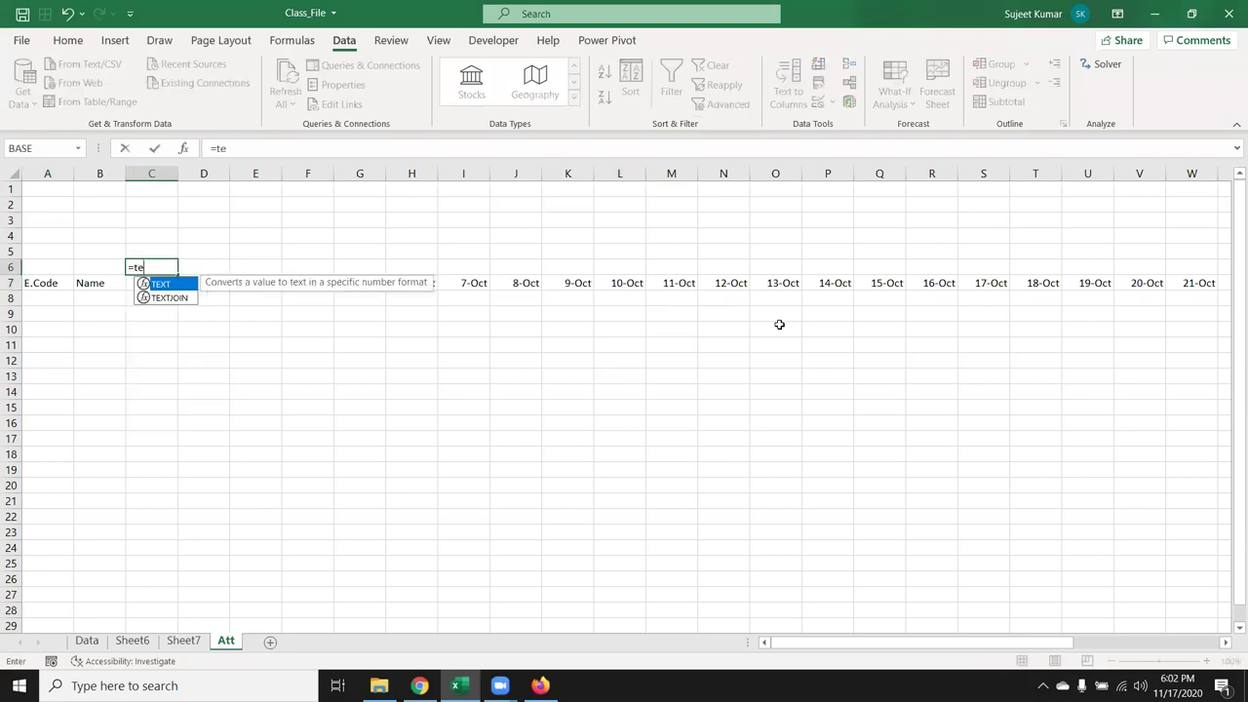
key("Tab")
key("Down")
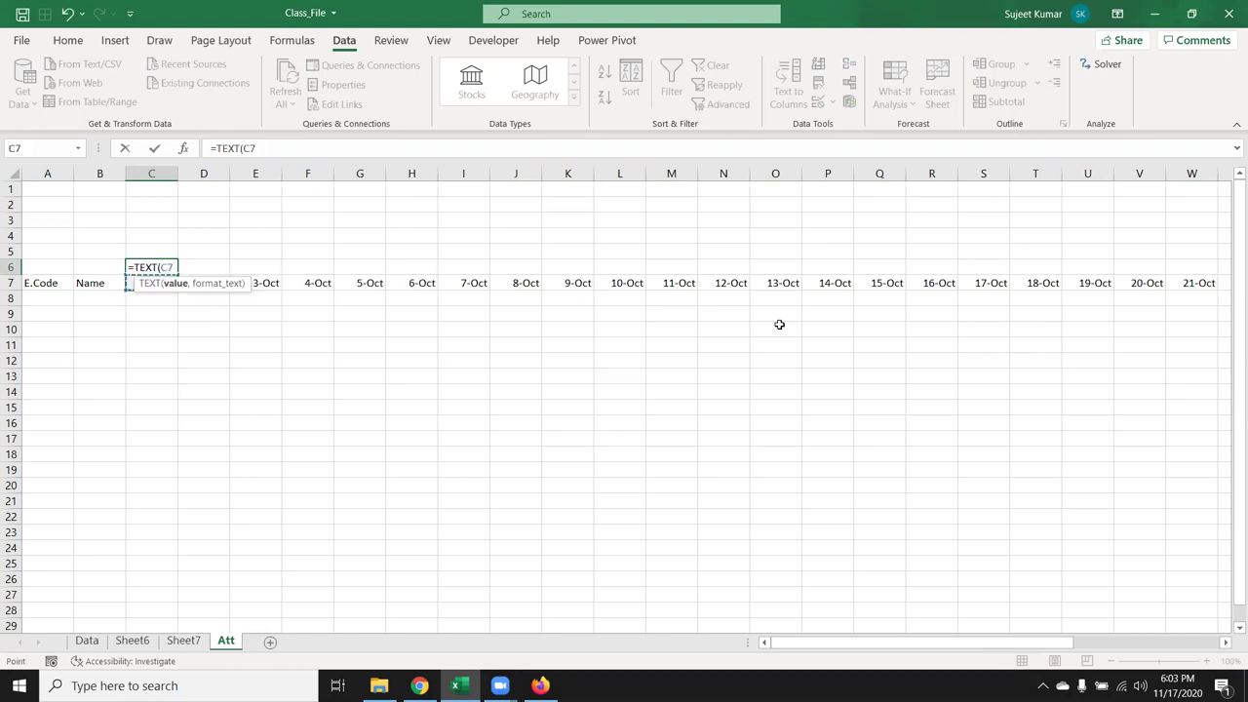
type(",\"DDD\")")
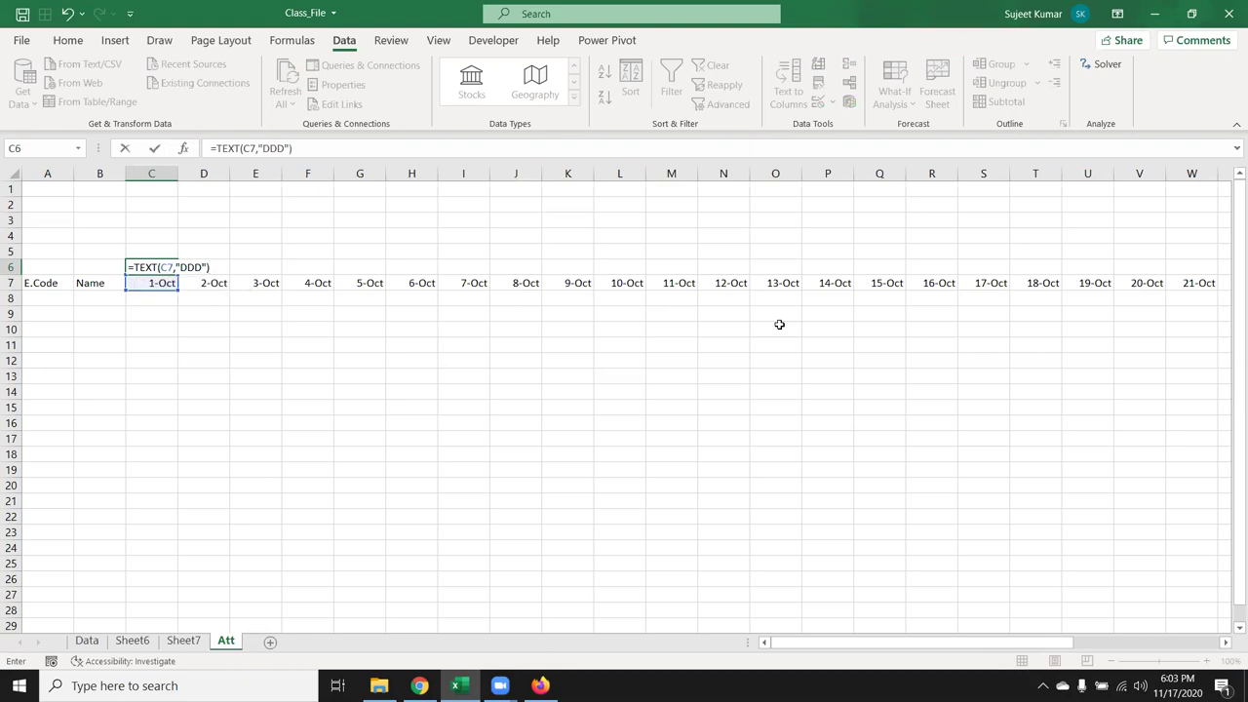
key("Return")
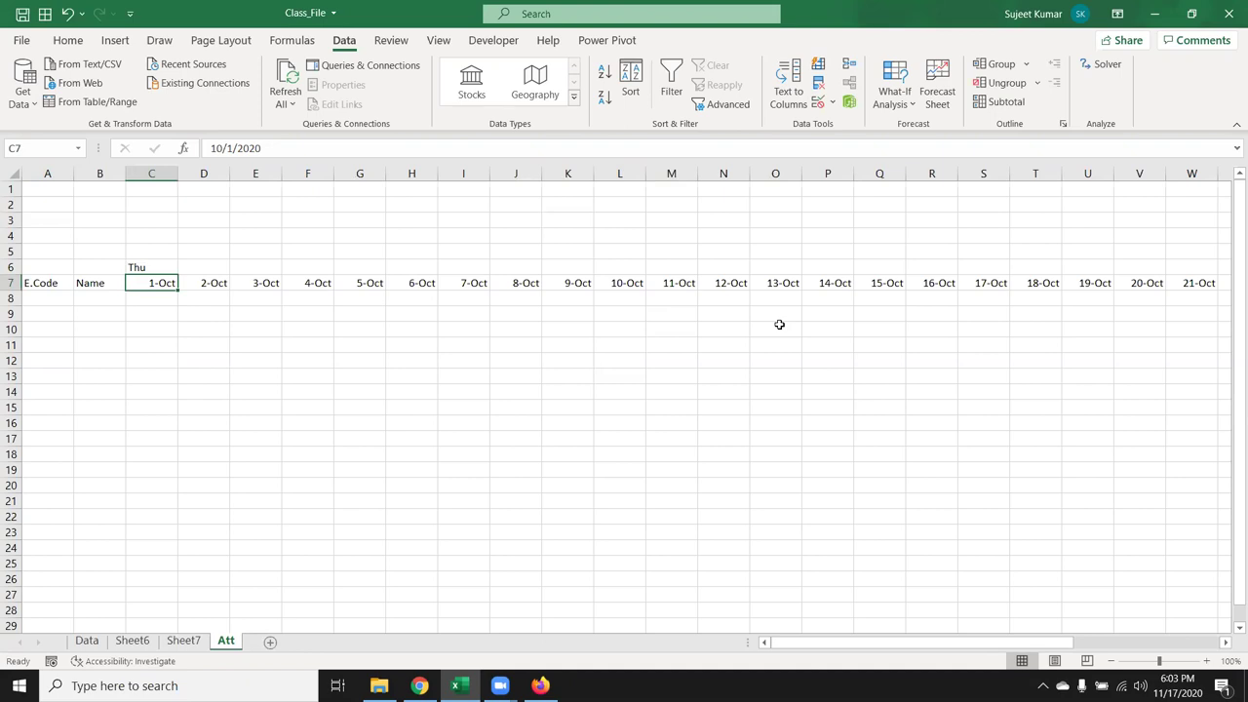
Copy the weekday formula from C6 across D6:AG6
key("Up")
key("ctrl+c")
key("Down")
key("ctrl+Right")
key("Up")
key("ctrl+shift+Left")
key("shift+Right")
key("ctrl+v")
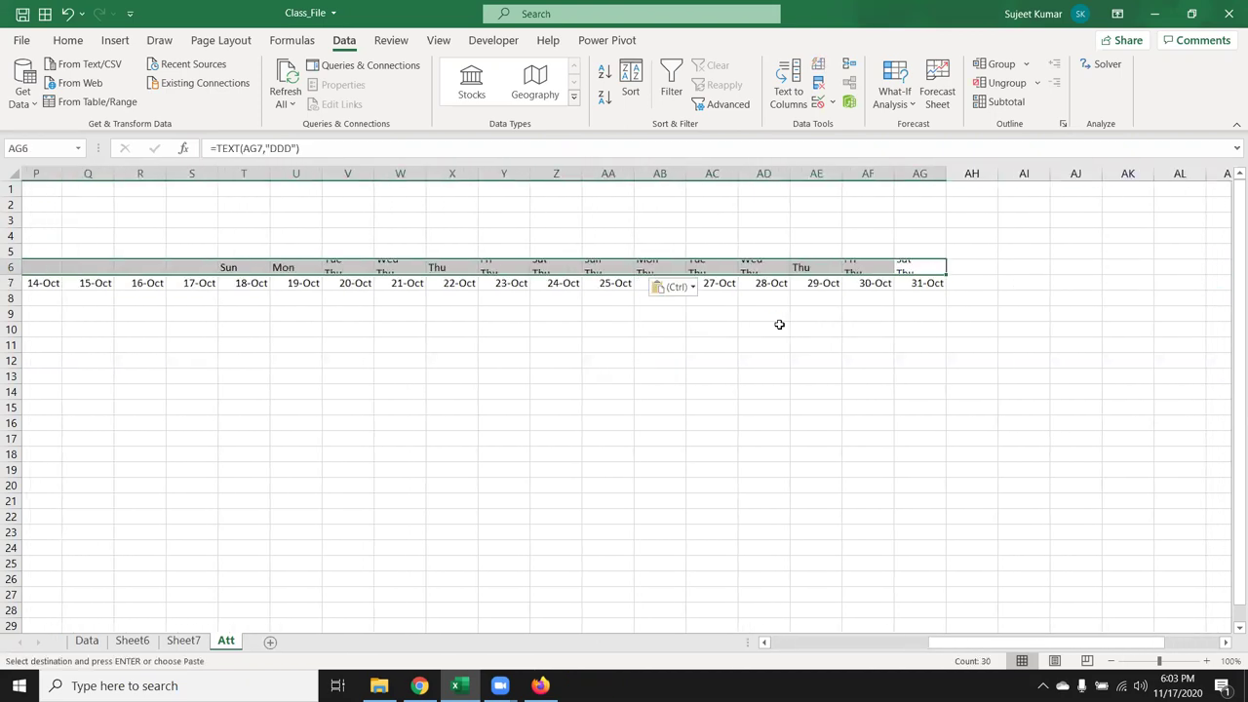
key("Escape")
key("Home")
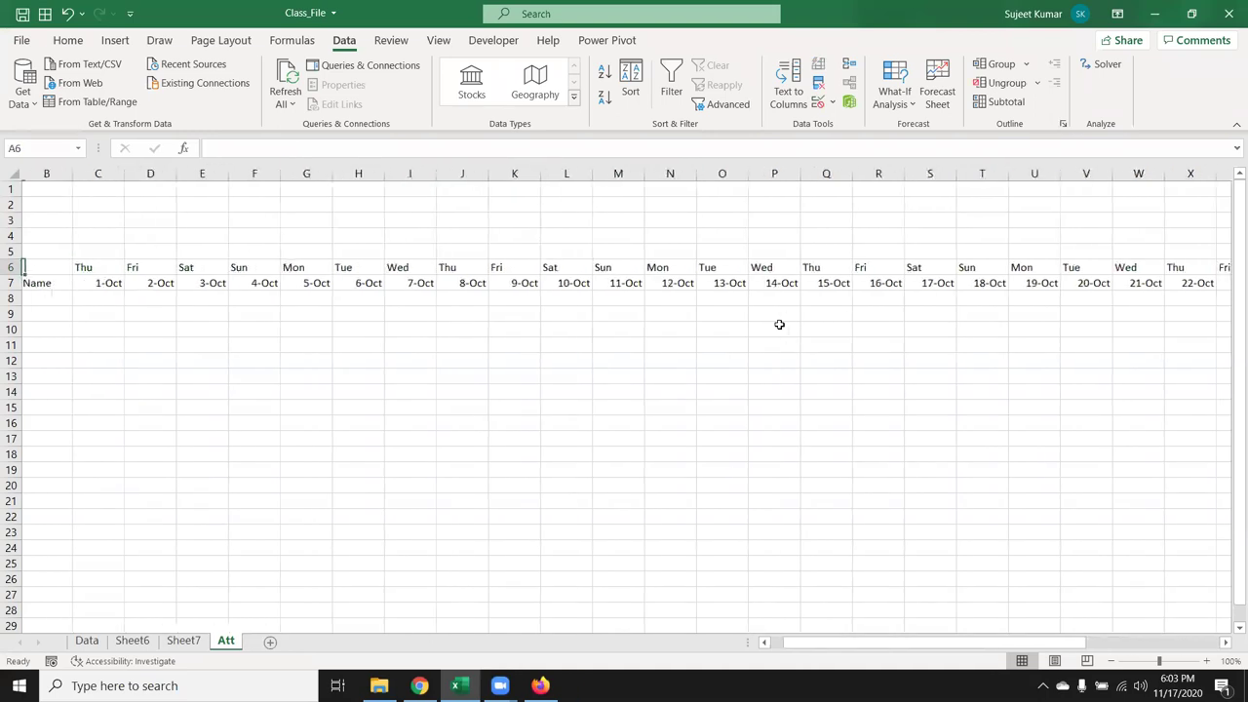
key("Right")
key("Left")
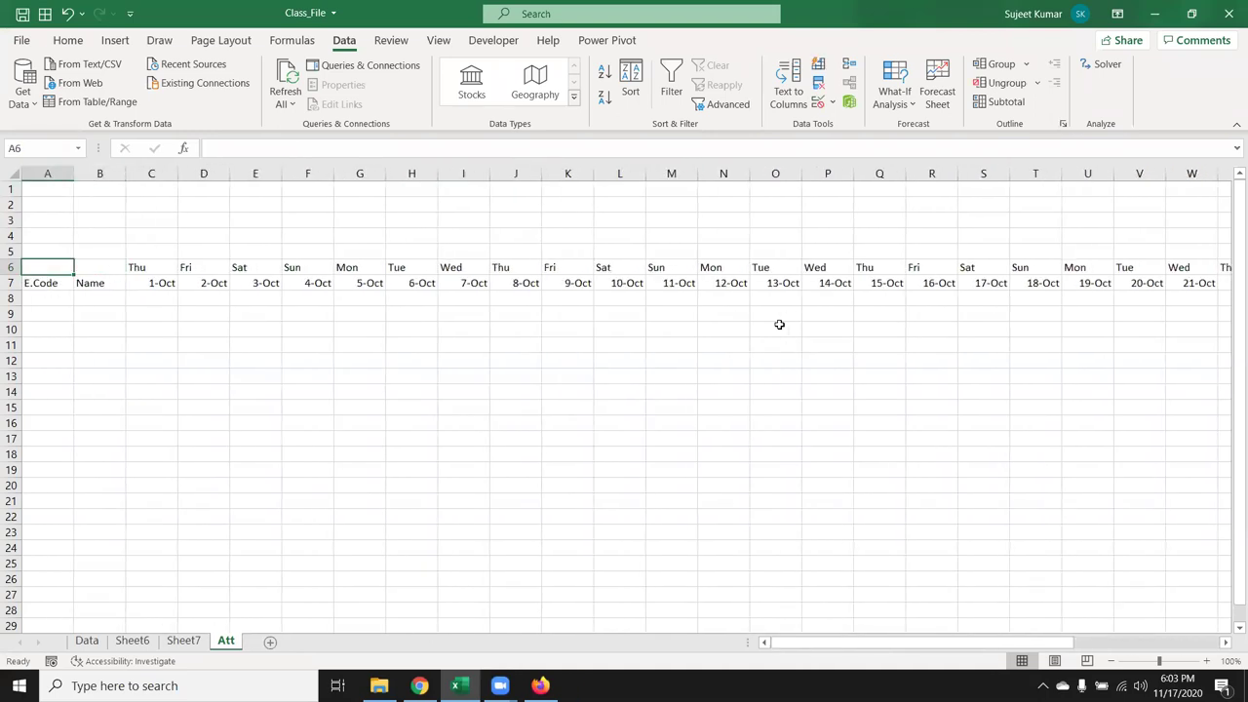
key("Down")
Select the attendance grid range A6:AG25
key("Up")
key("Down")
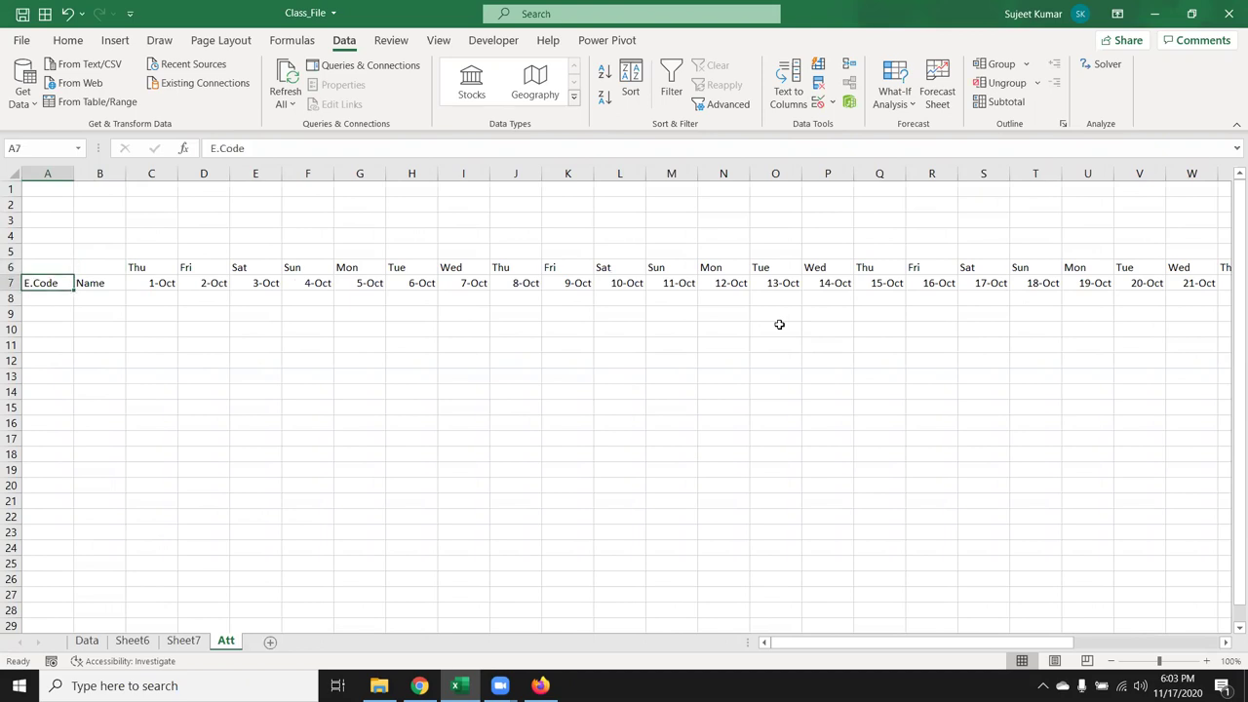
key("Right")
key("Right")
key("Left")
key("Up")
key("Left")
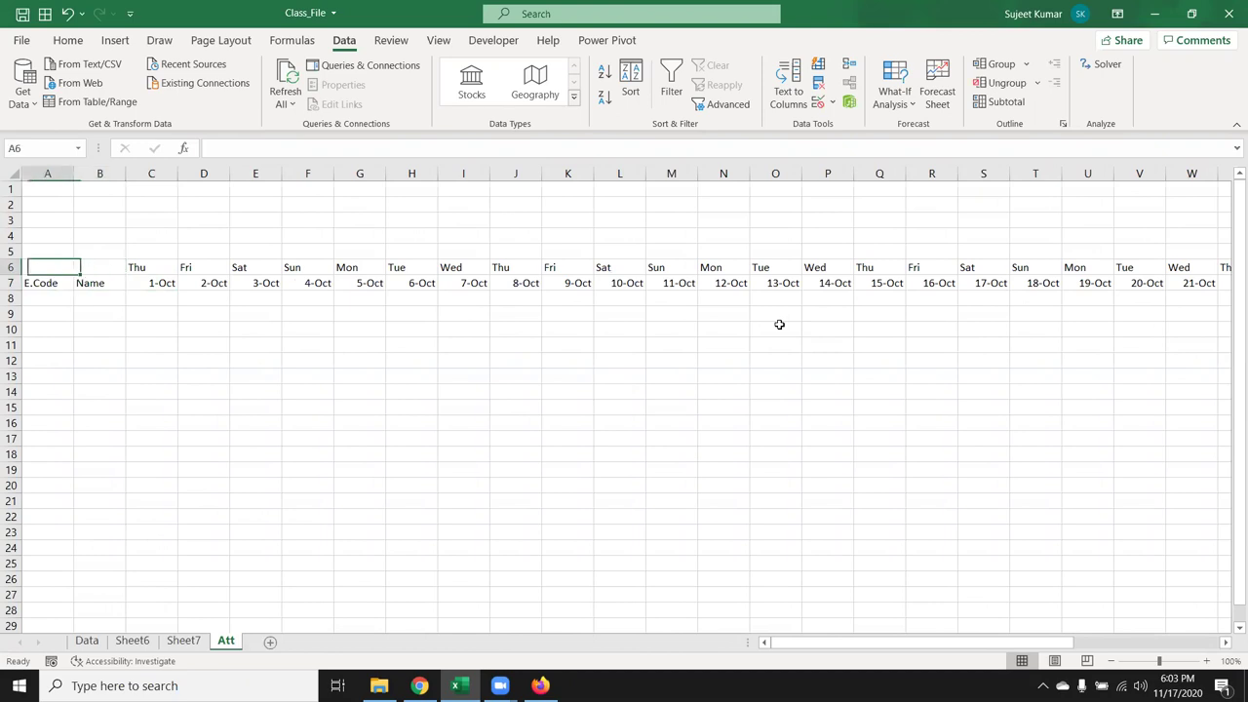
key("shift+Right")
key("shift+Right")
key("ctrl+shift+Right")
key("shift+Down")
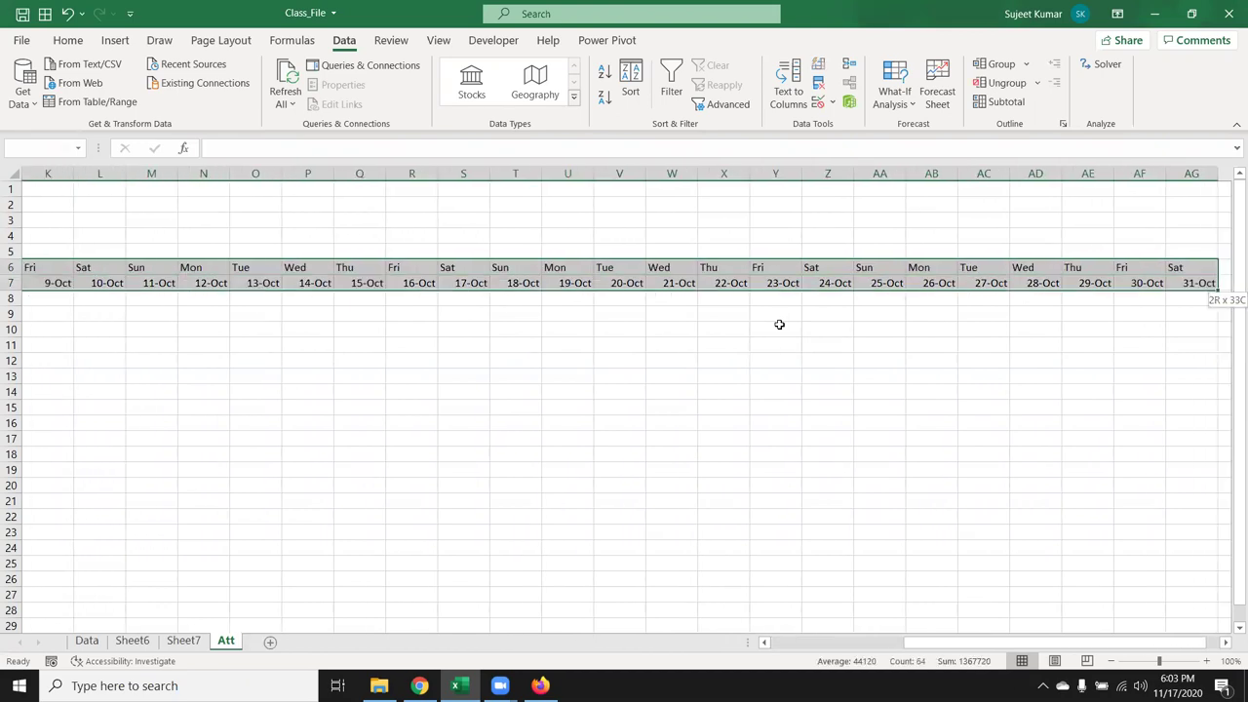
key("shift+Down")
key("shift+Down")
key("shift+Down")
key("shift+Down")
key("shift+Down")
key("shift+Down")
key("shift+Down")
key("shift+Down")
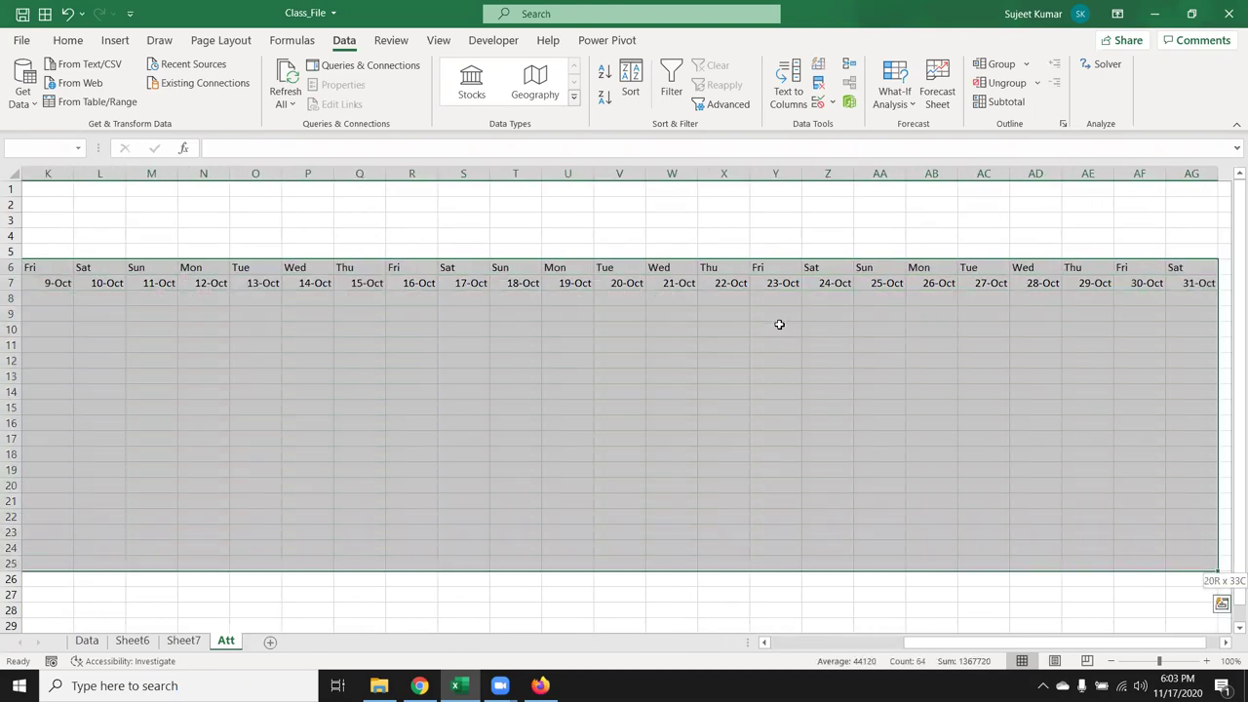
Apply All Borders to the selected grid
left_click(67, 41)
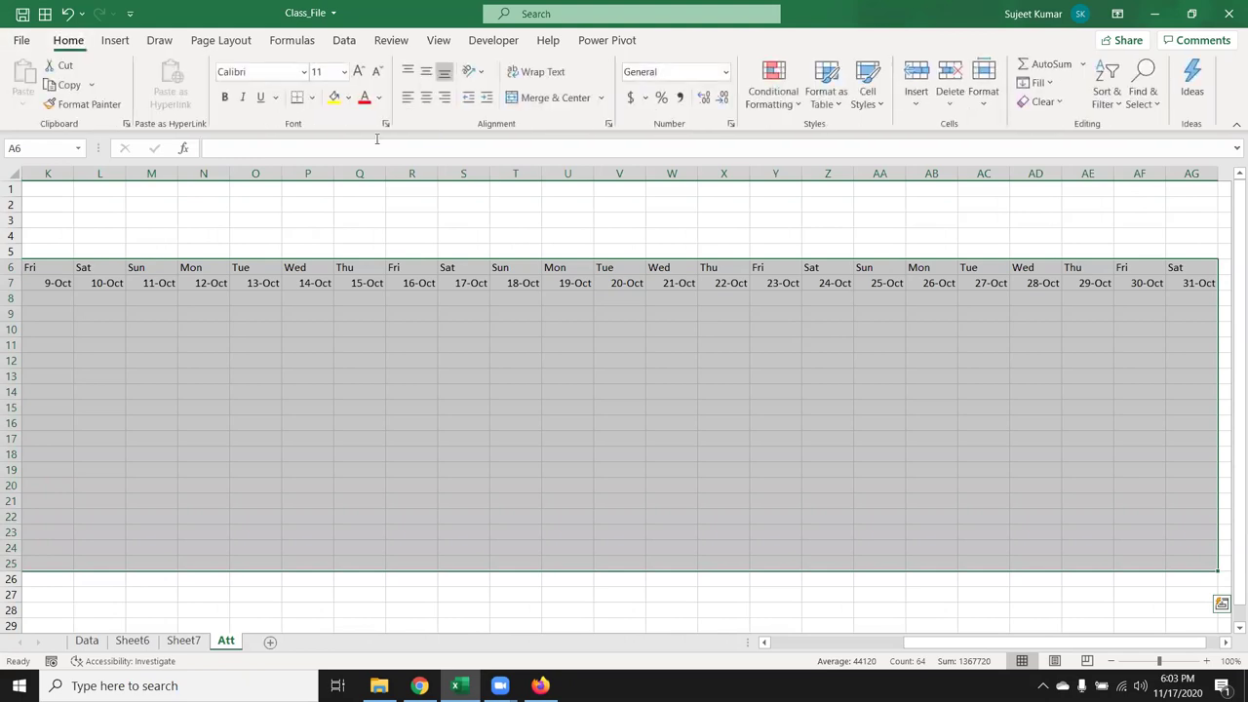
left_click(312, 98)
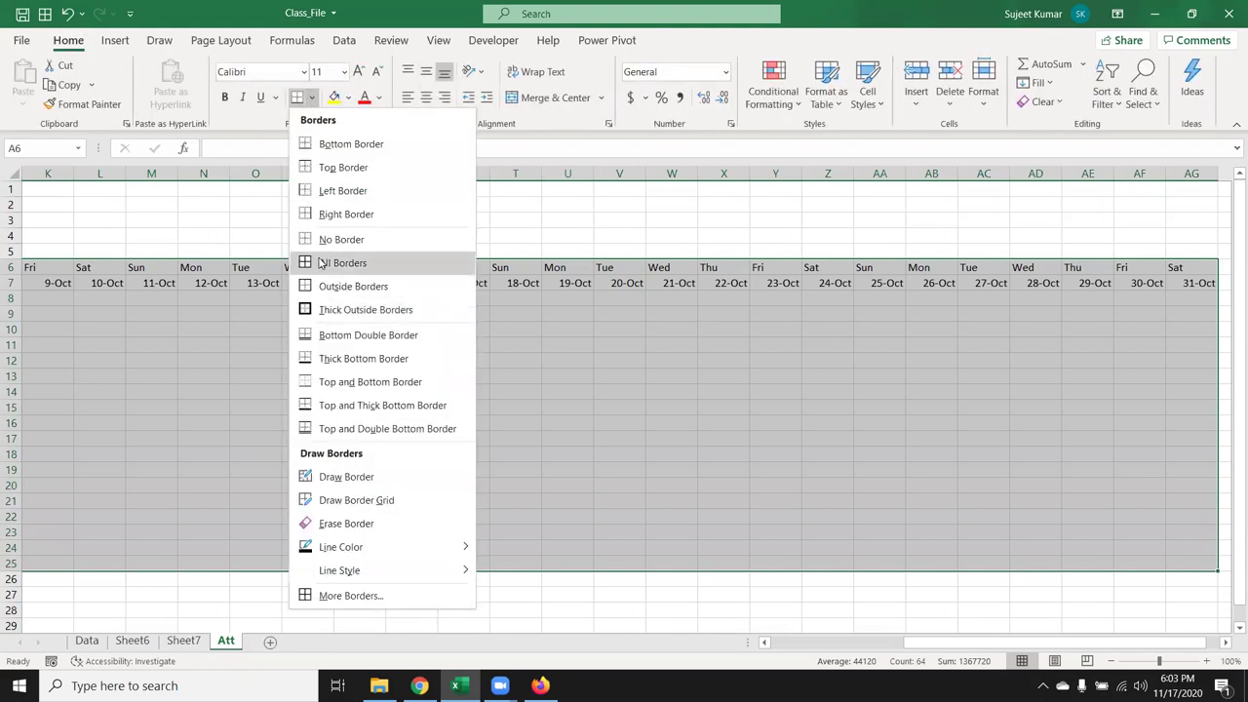
left_click(331, 262)
left_click(275, 279)
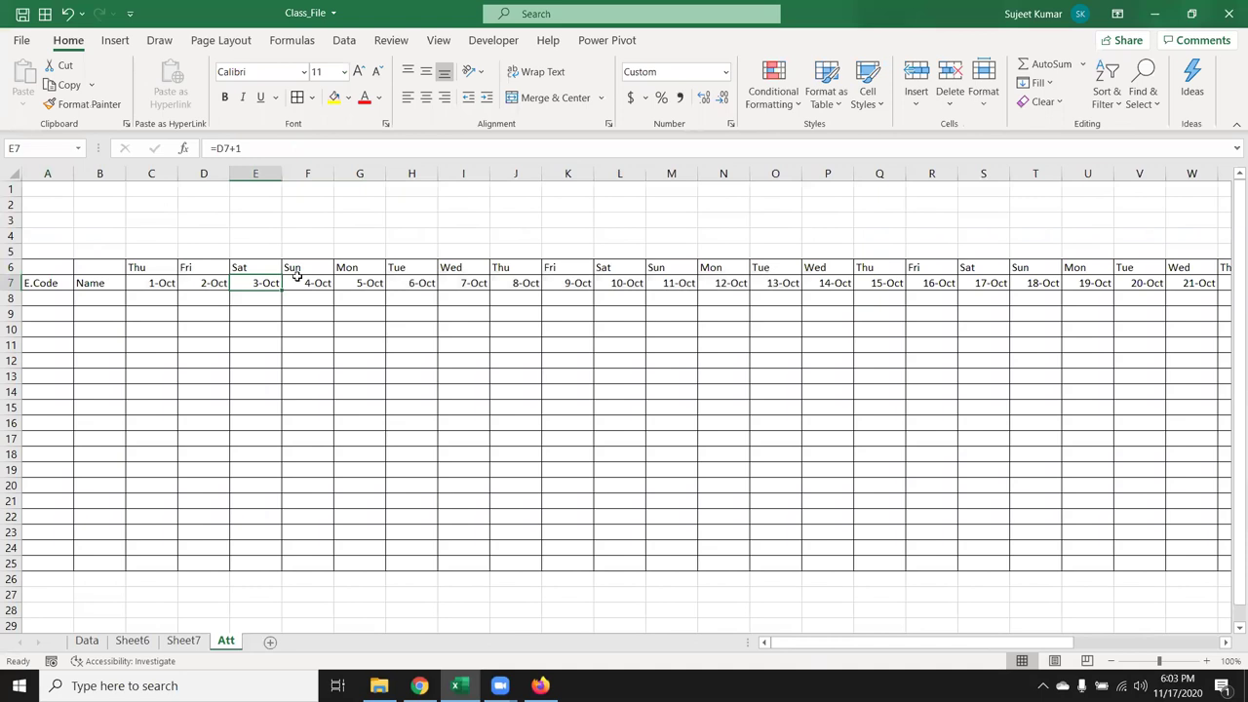
key("Home")
Type the label Month in cell A2
key("ctrl+Right")
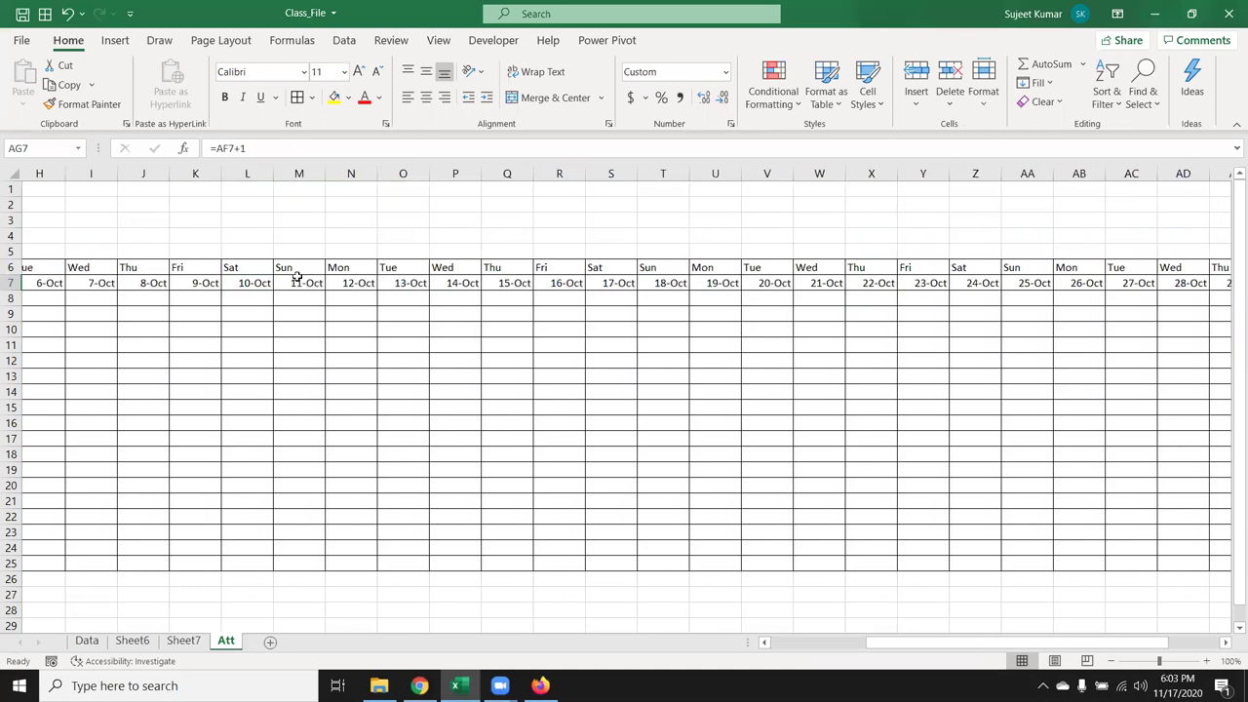
key("Home")
key("Up")
Merge and center B2:C2 and link it to the first date with =C7
key("Up")
key("Up")
key("Up")
key("Up")
type("Month")
key("Return")
key("Up")
key("Right")
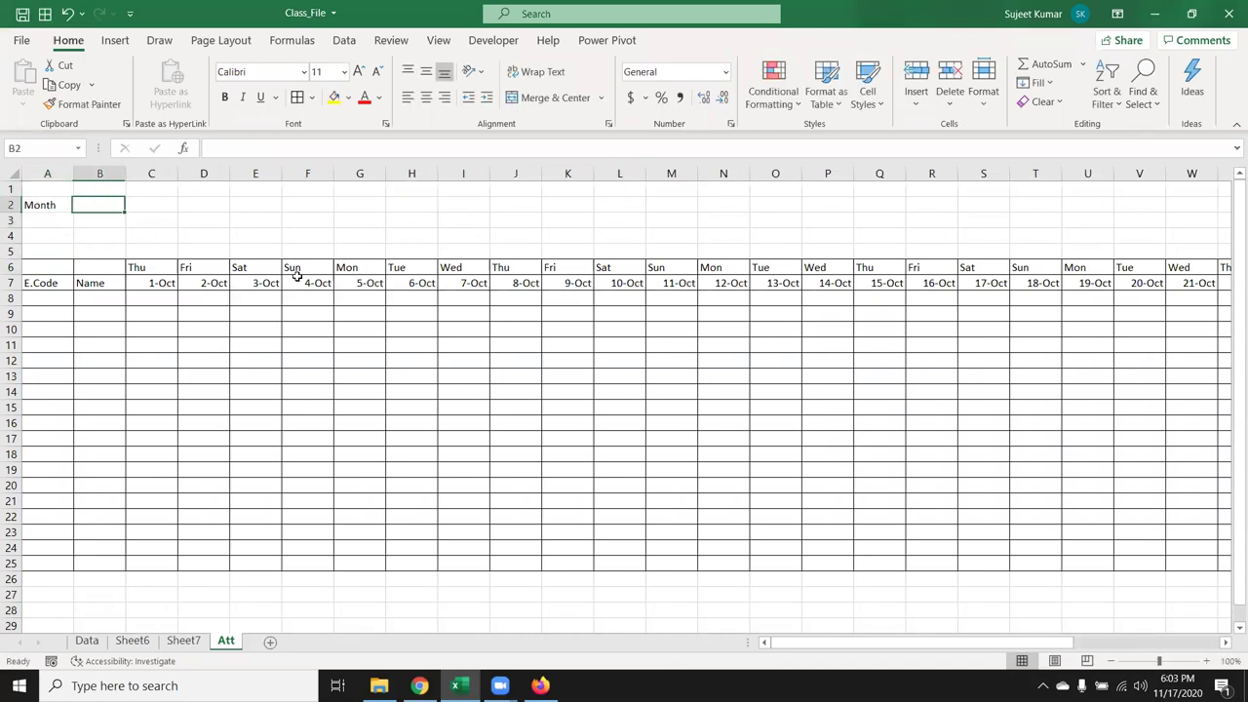
key("shift+Right")
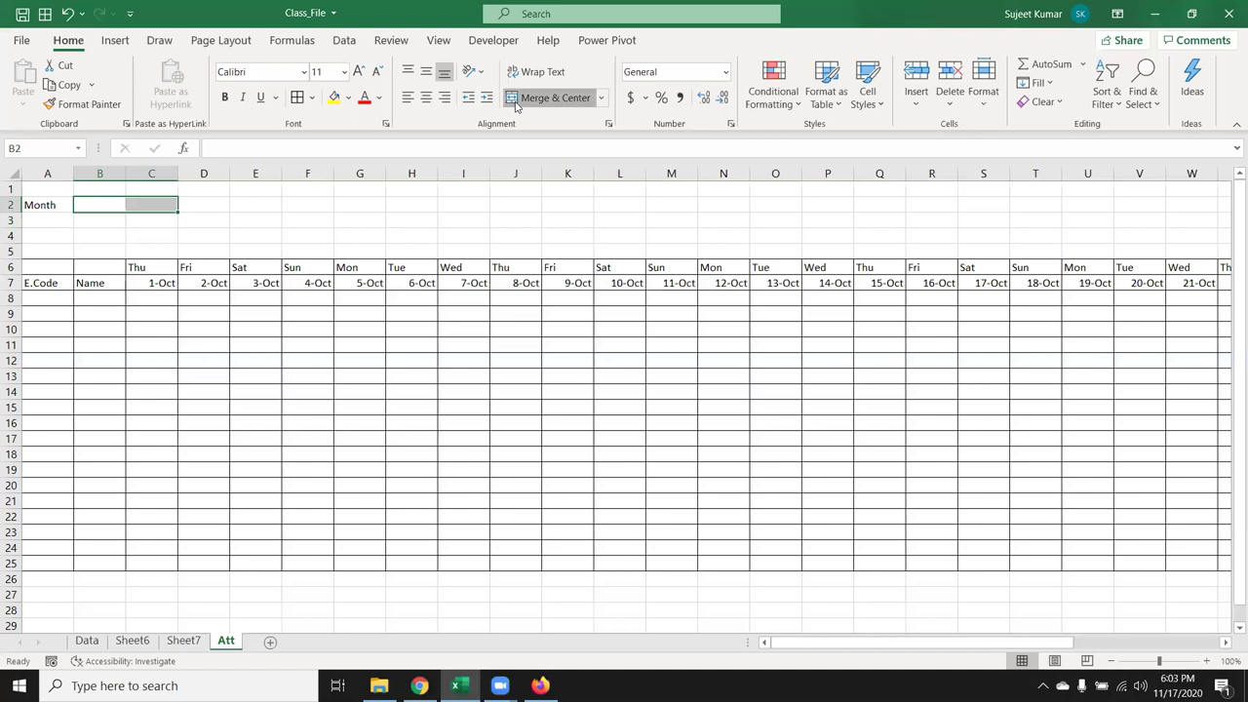
left_click(515, 99)
type("=")
left_click(161, 283)
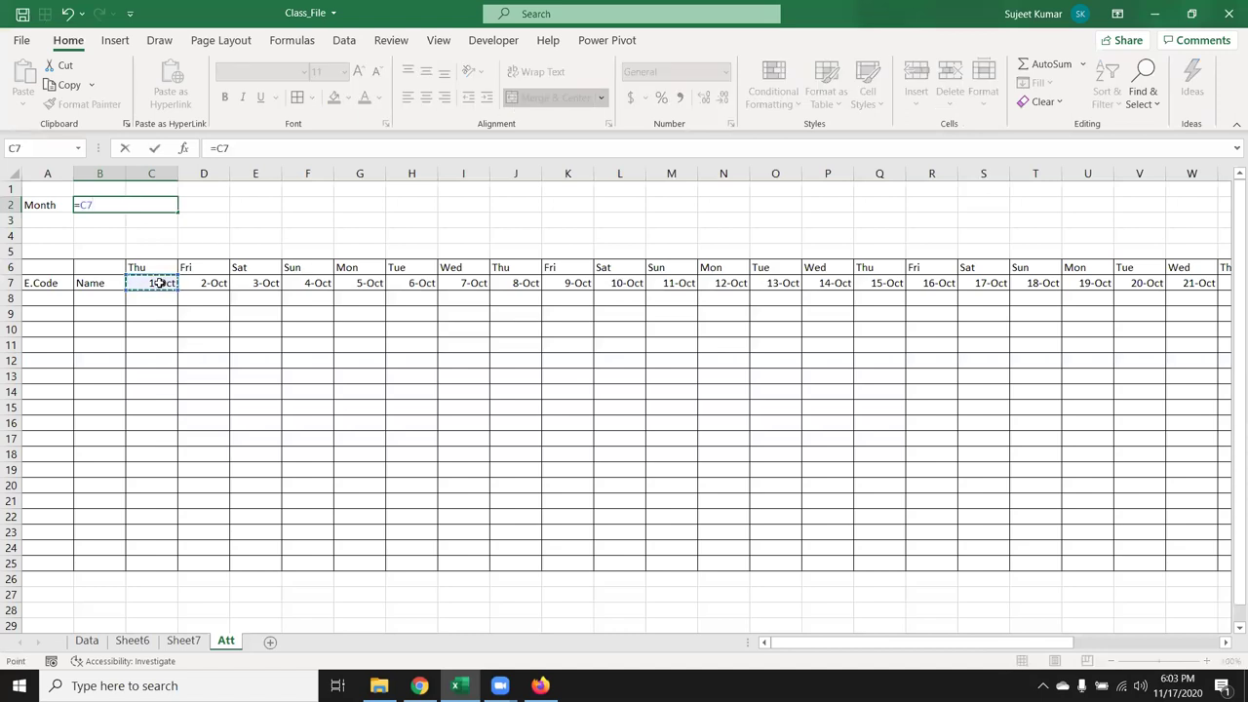
key("Return")
key("Up")
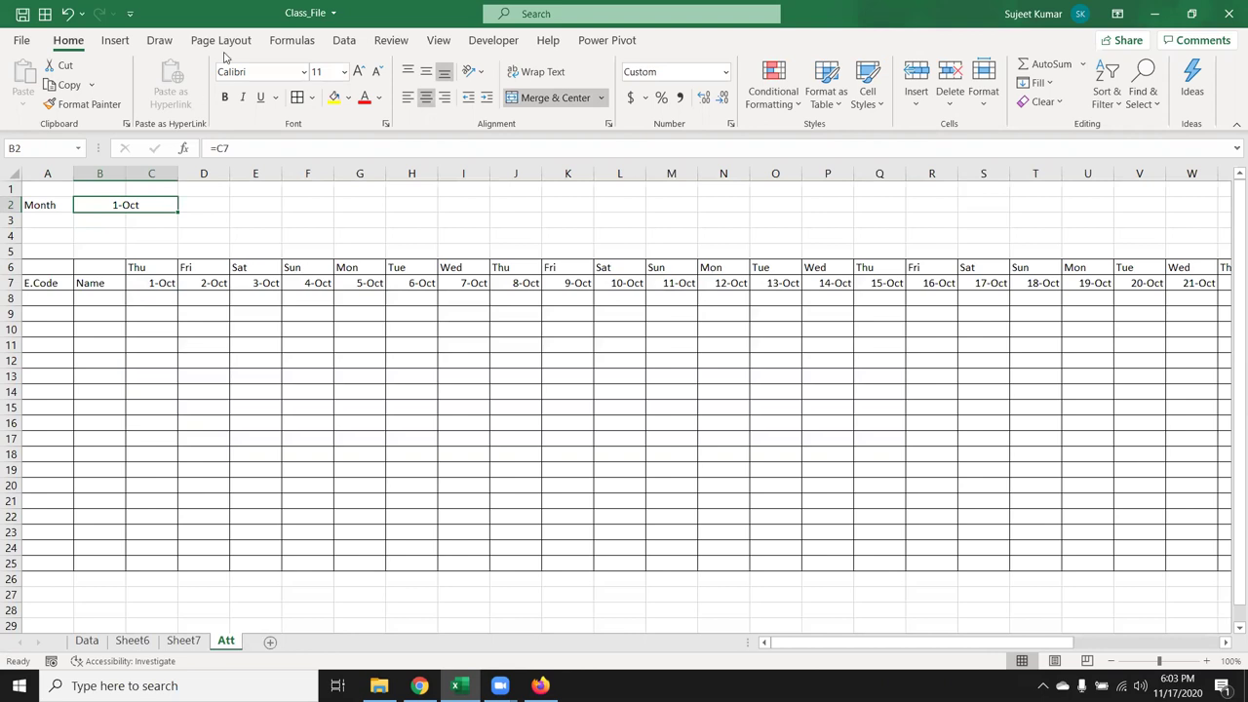
Give B2 the custom number format DDD-YY so it shows Thu-20
left_click(730, 124)
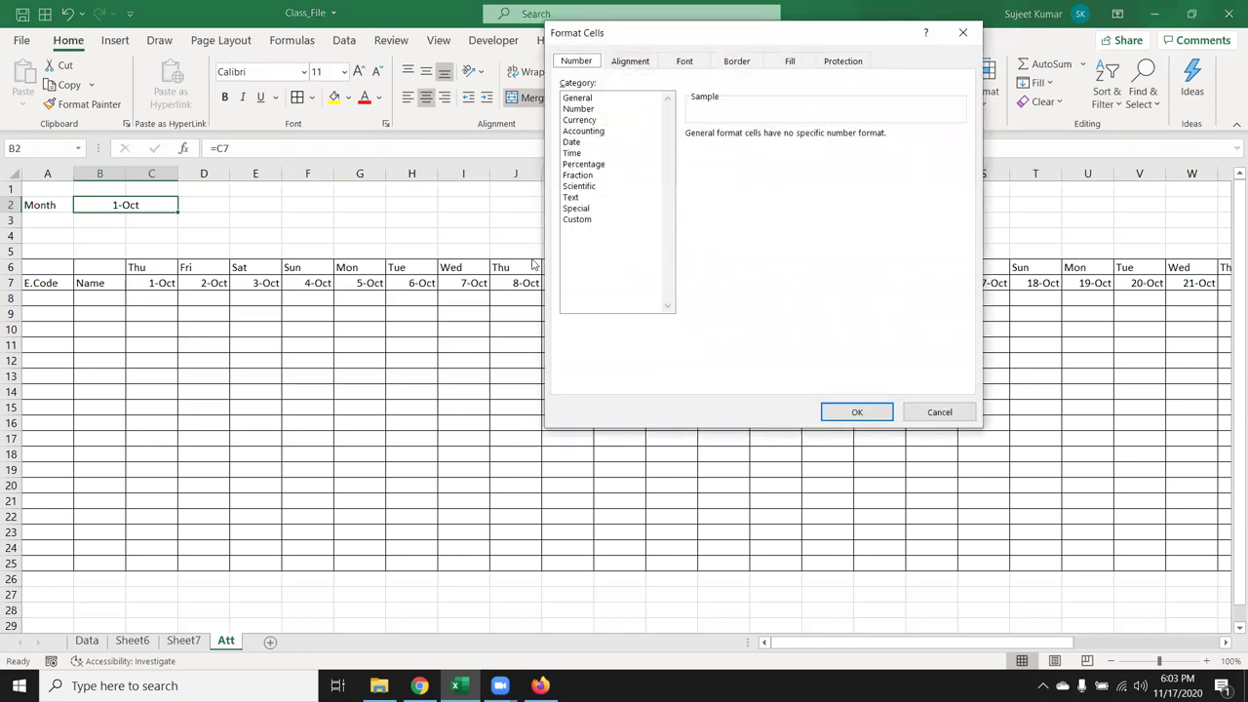
left_click(577, 220)
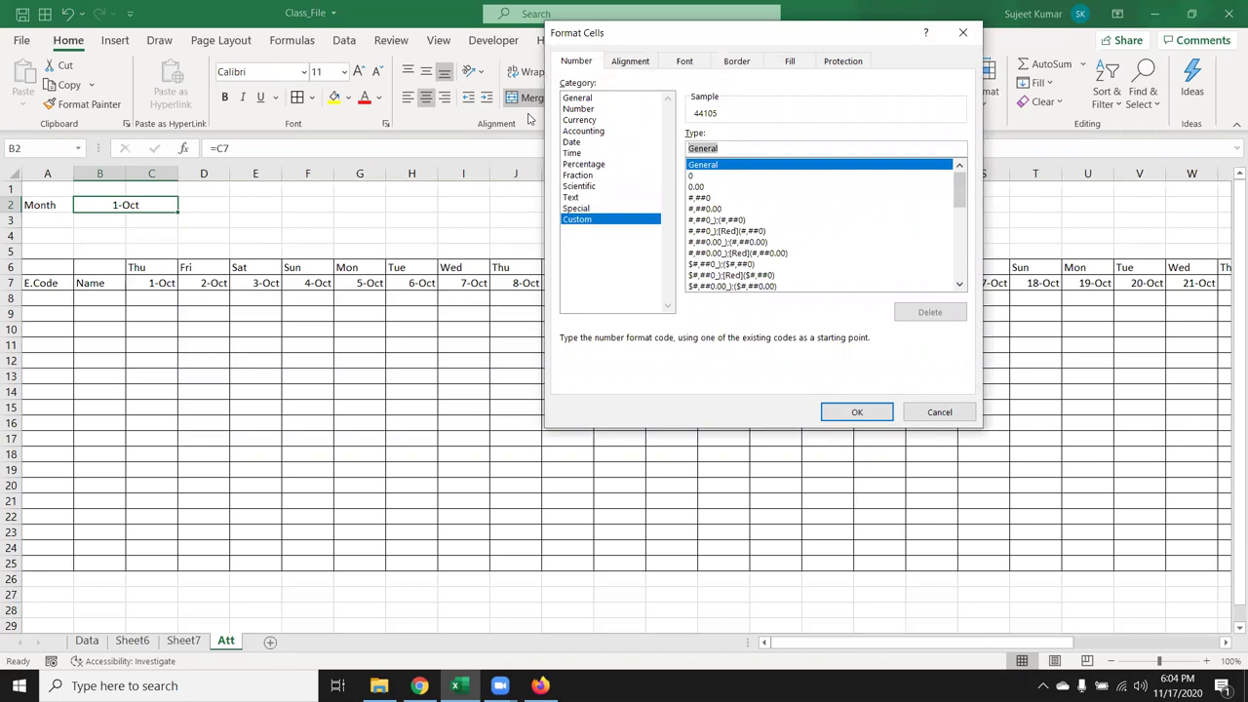
type("DDD-YY")
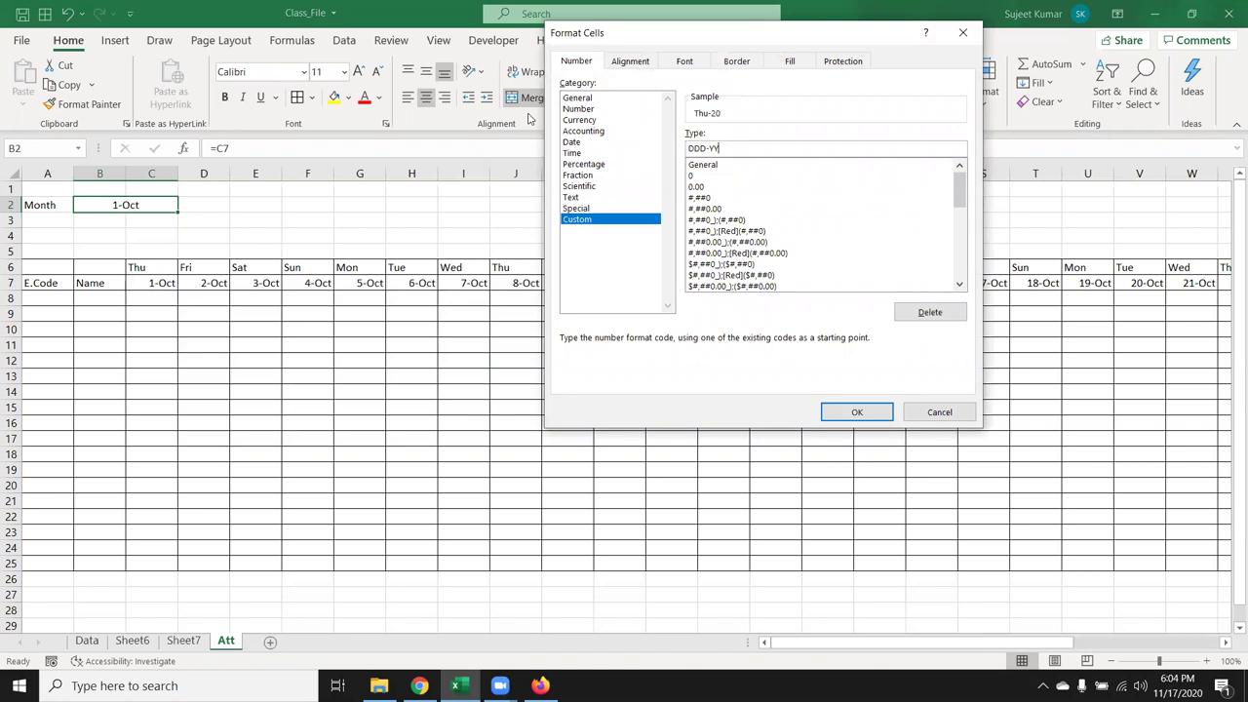
key("Return")
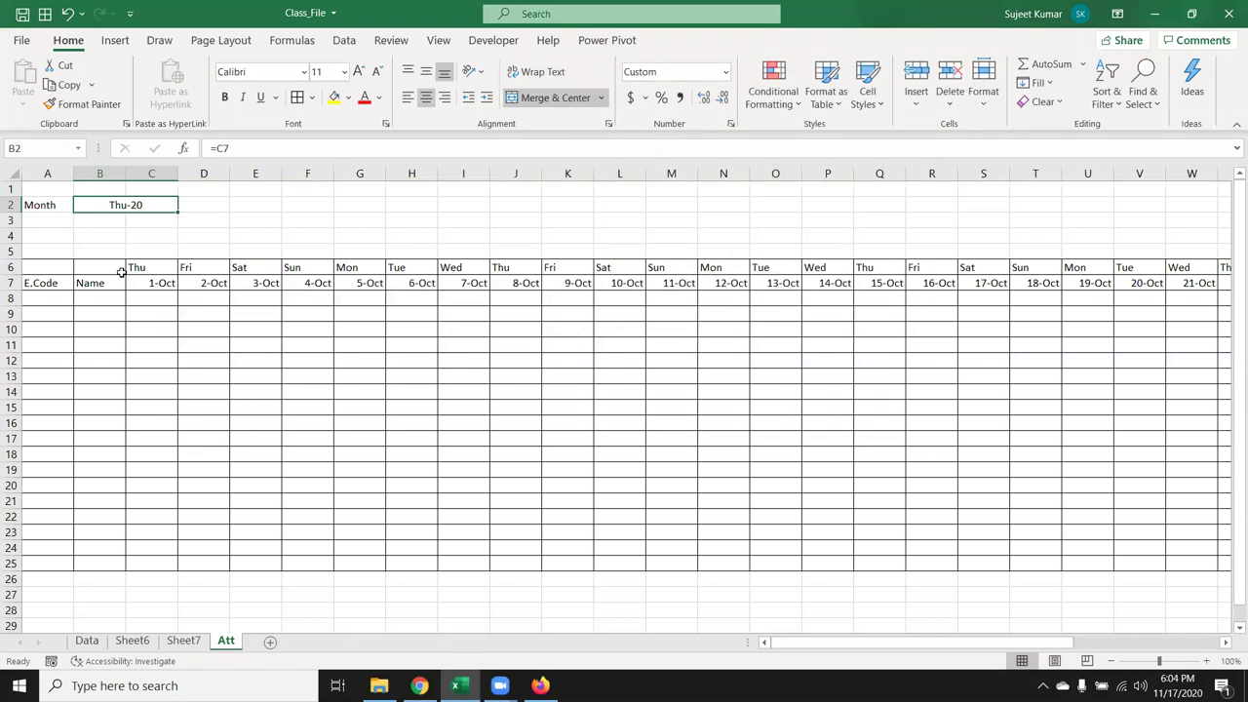
Apply the custom format dd to the C7:AG7 dates so they read 01, 02, 03
left_click(154, 286)
key("ctrl+shift+Right")
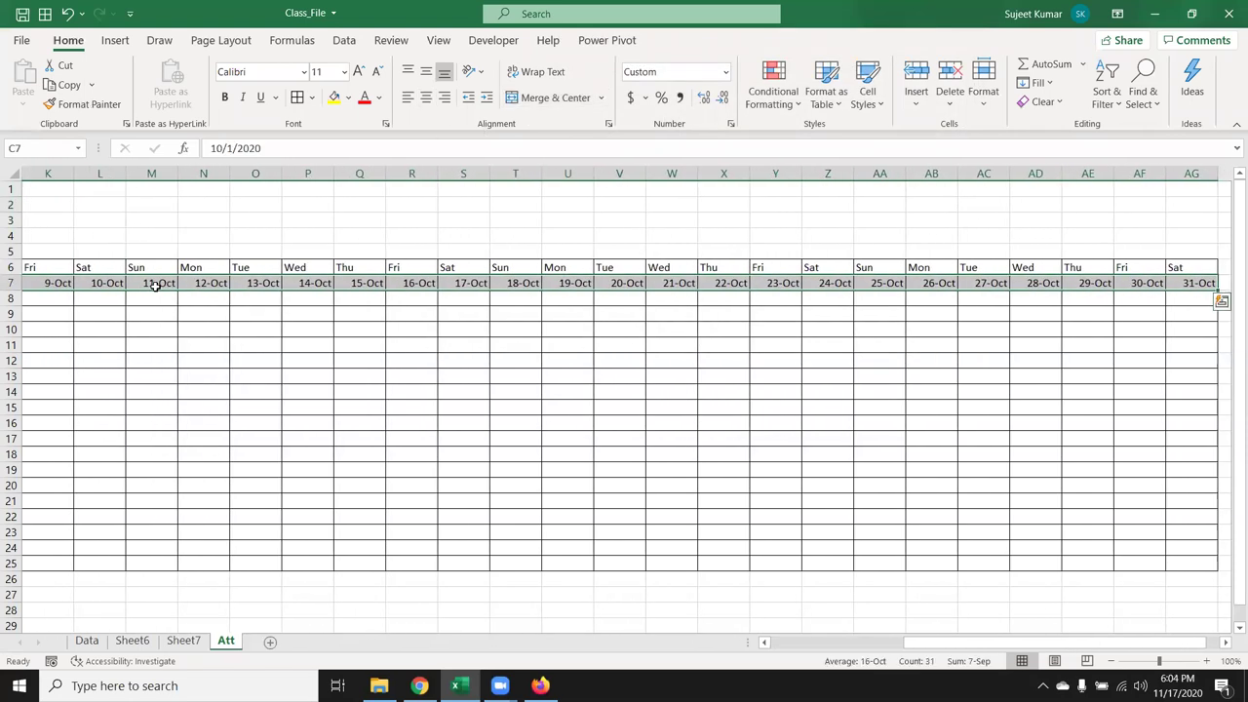
right_click(280, 283)
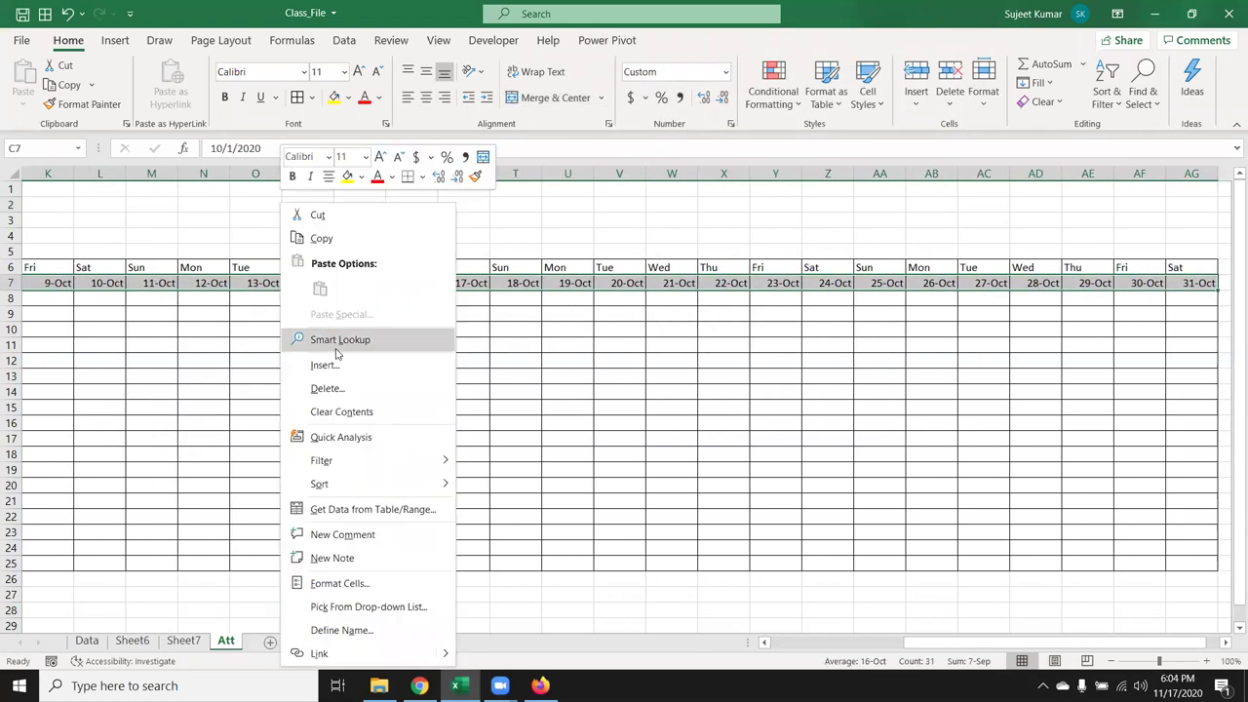
left_click(337, 583)
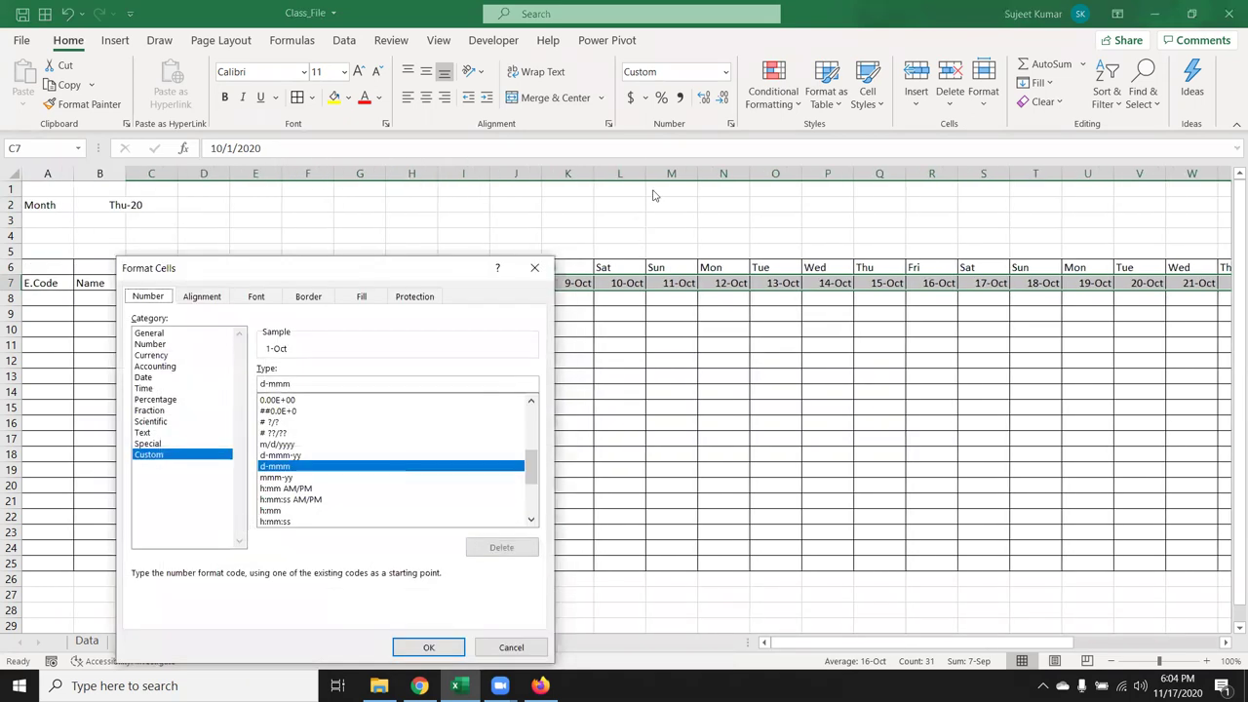
double_click(302, 383)
type("d")
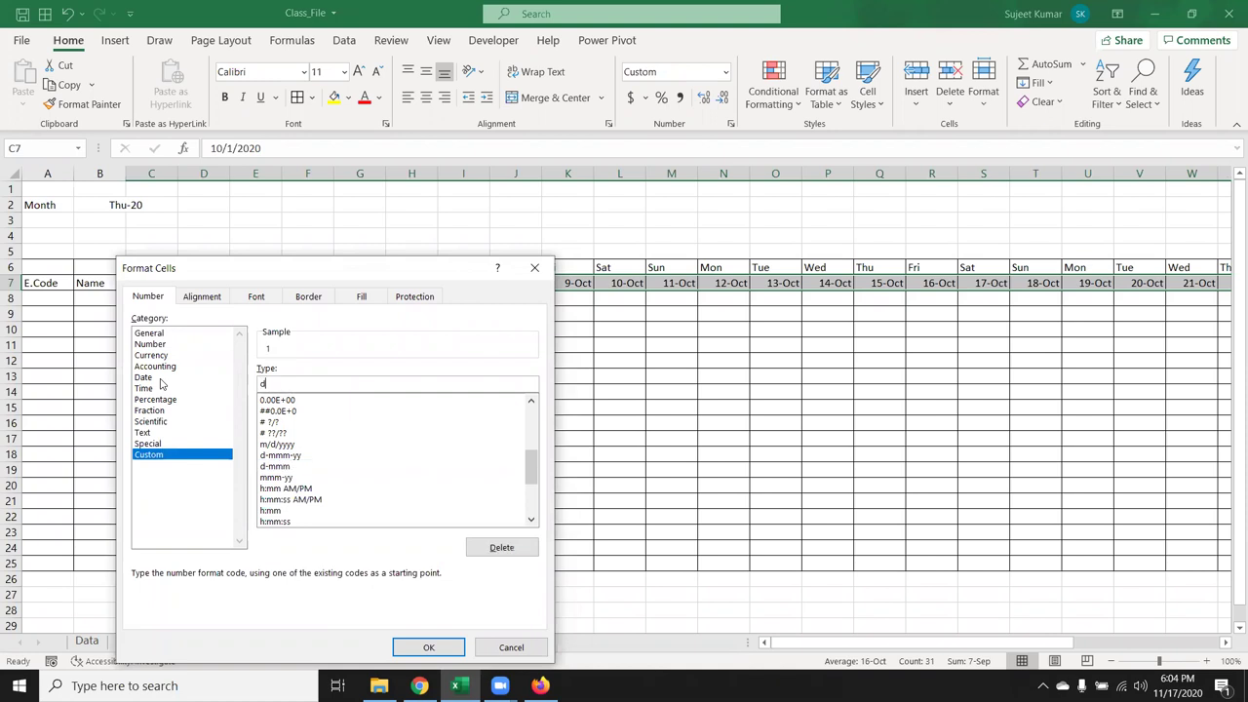
type("d")
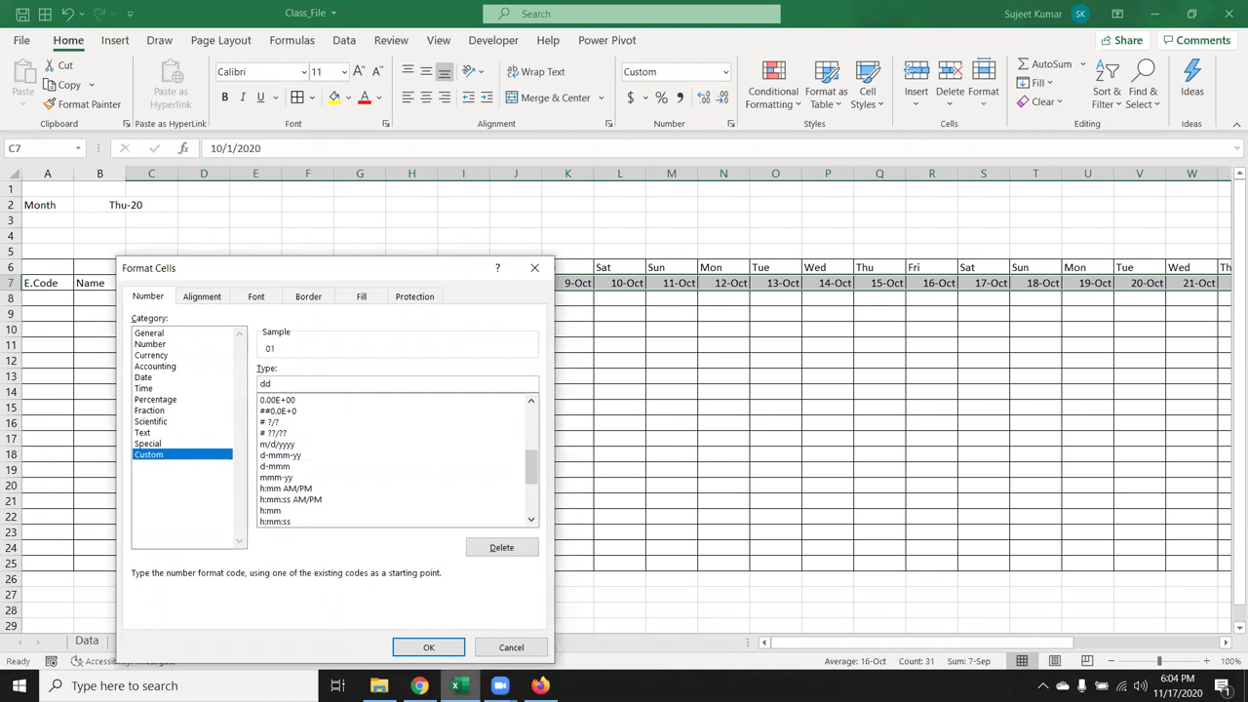
left_click(429, 648)
left_click(294, 419)
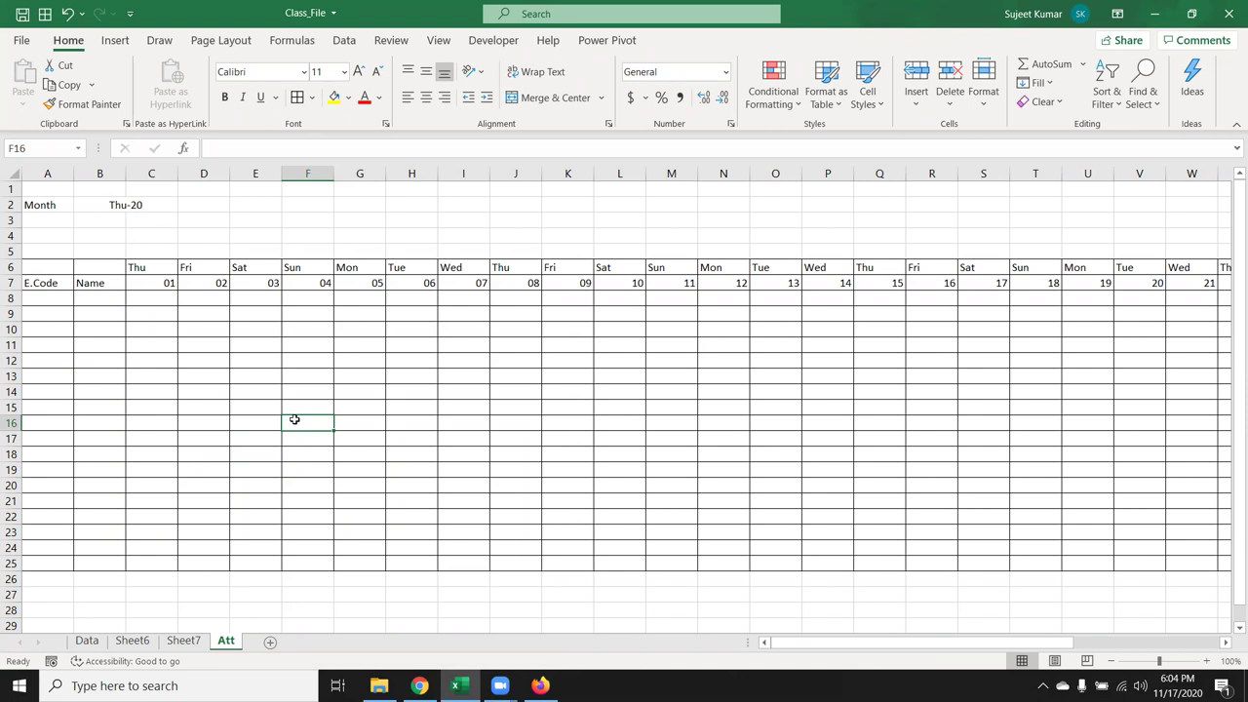
Change B2's custom format to mmm-yy so it displays Oct-20
left_click(144, 207)
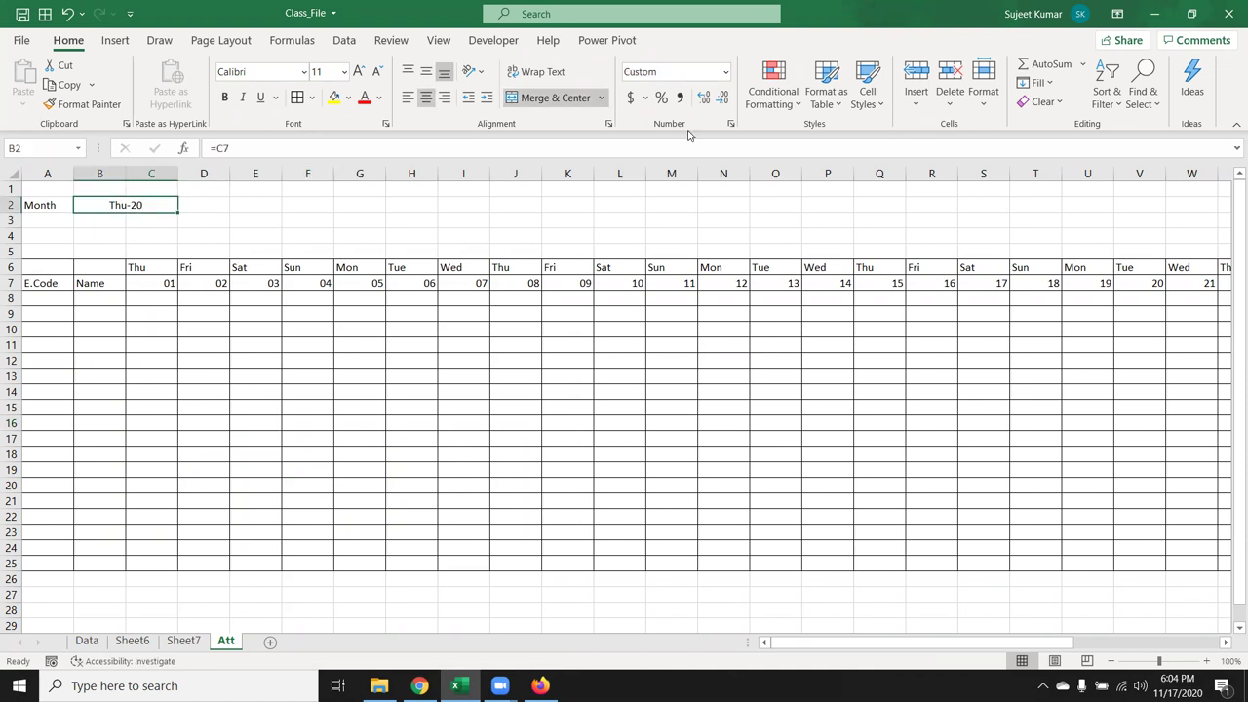
left_click(731, 124)
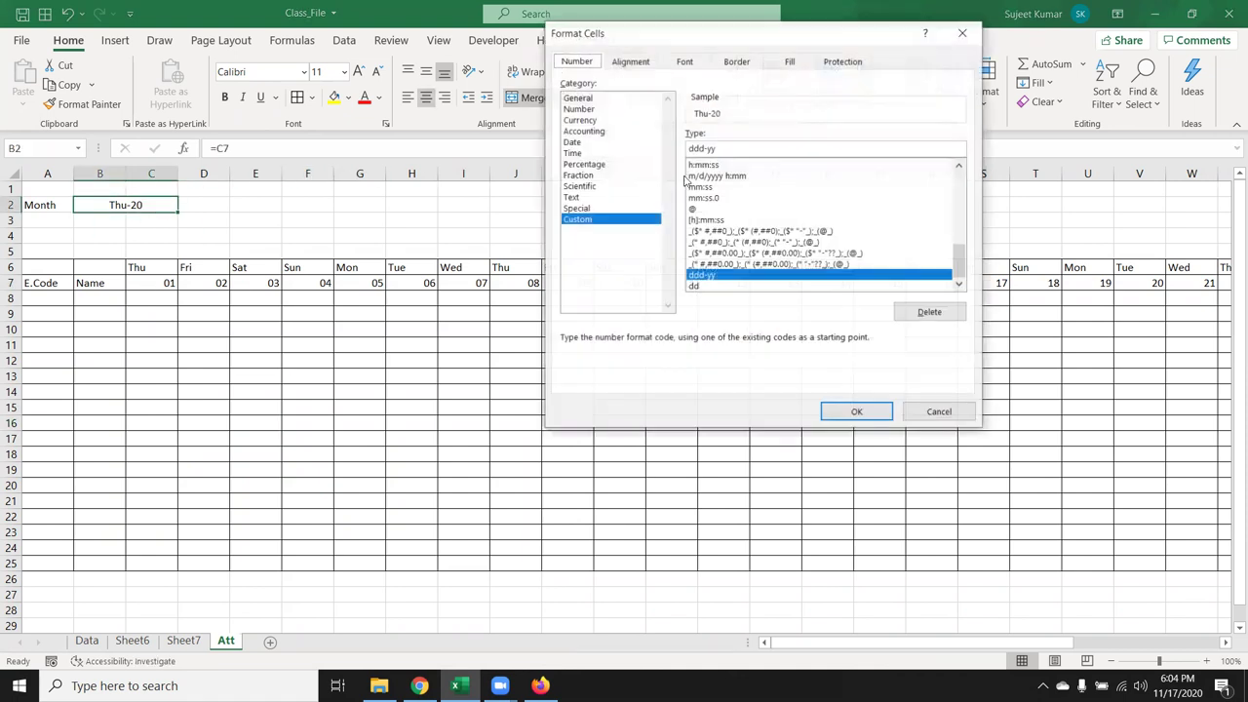
double_click(701, 147)
type("mmm")
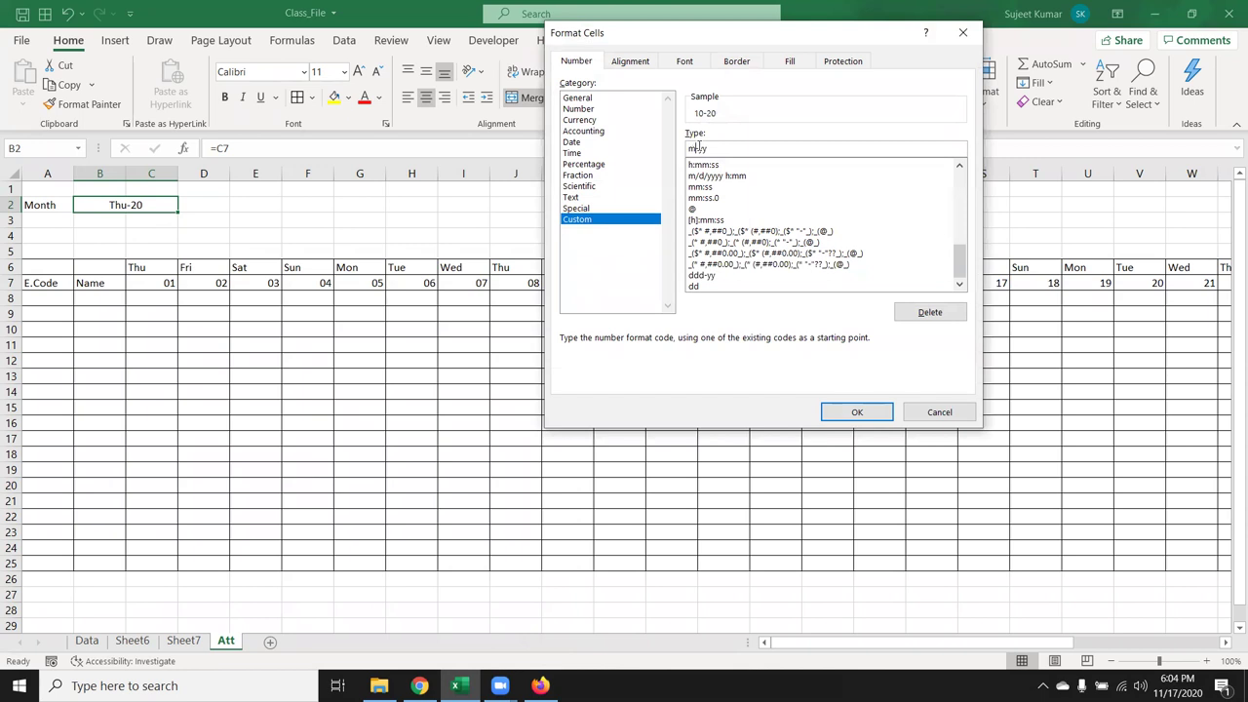
key("Return")
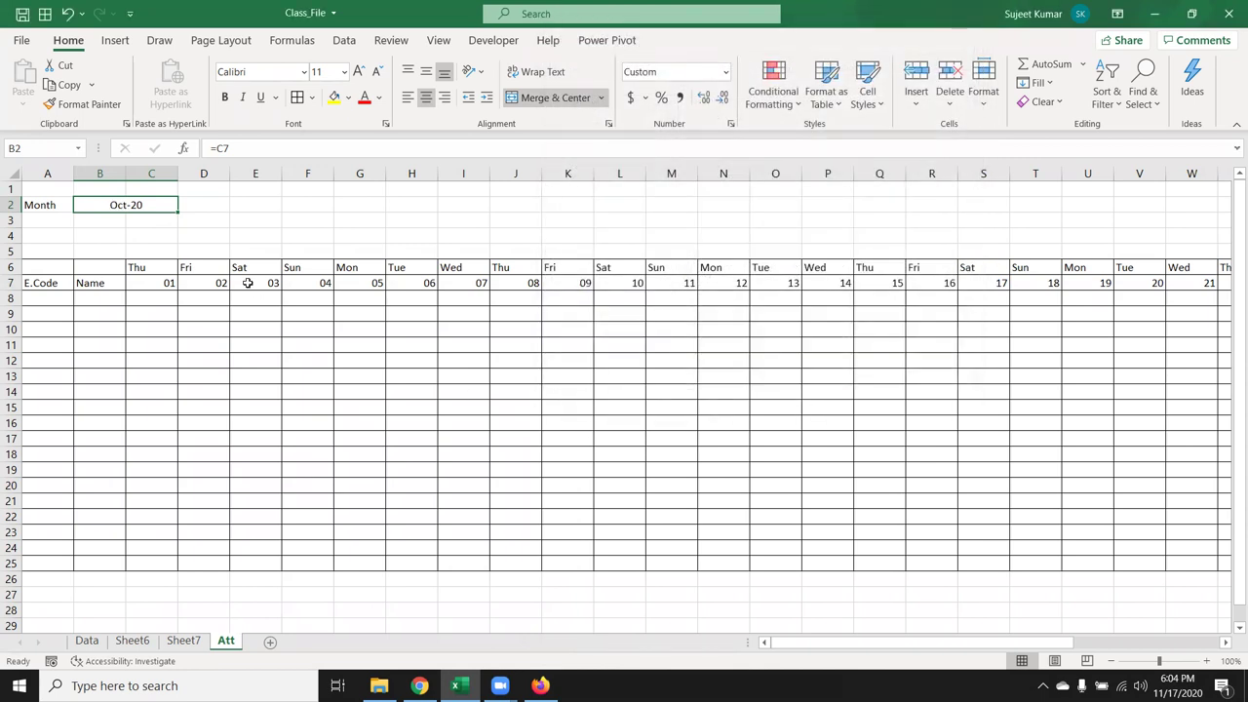
AutoFit all columns of the sheet so all 31 days fit, then select C8
left_click(12, 181)
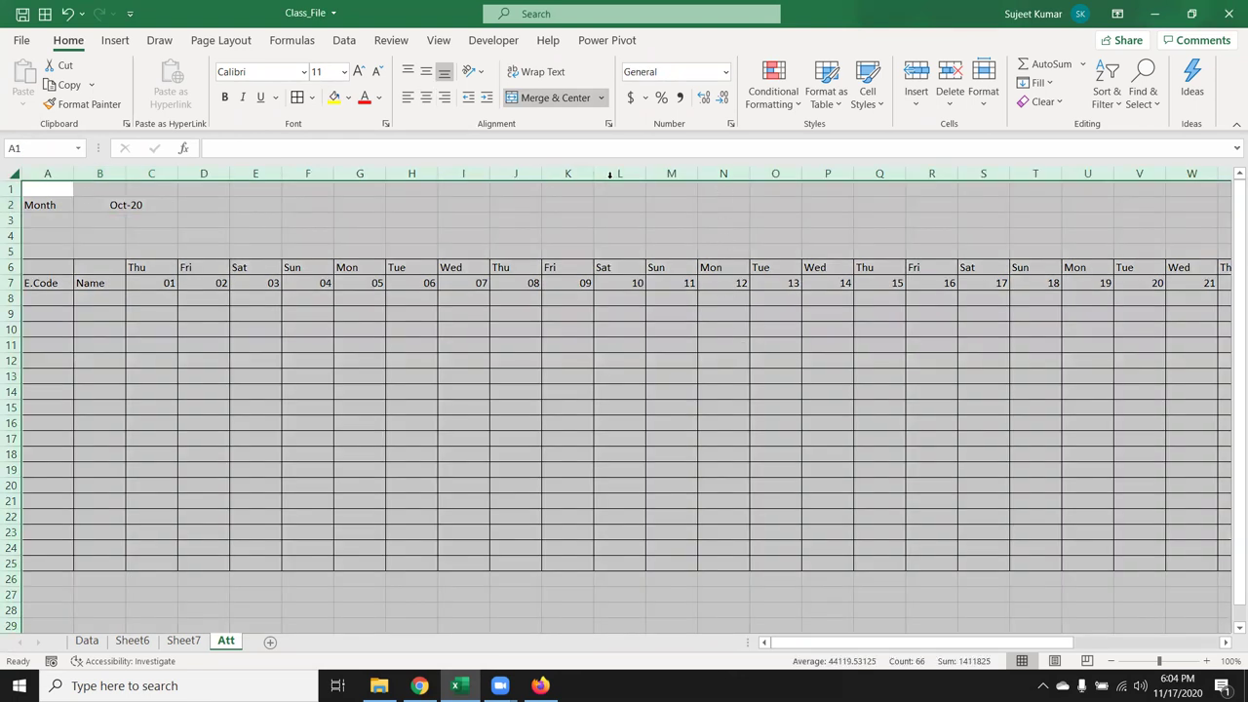
double_click(646, 175)
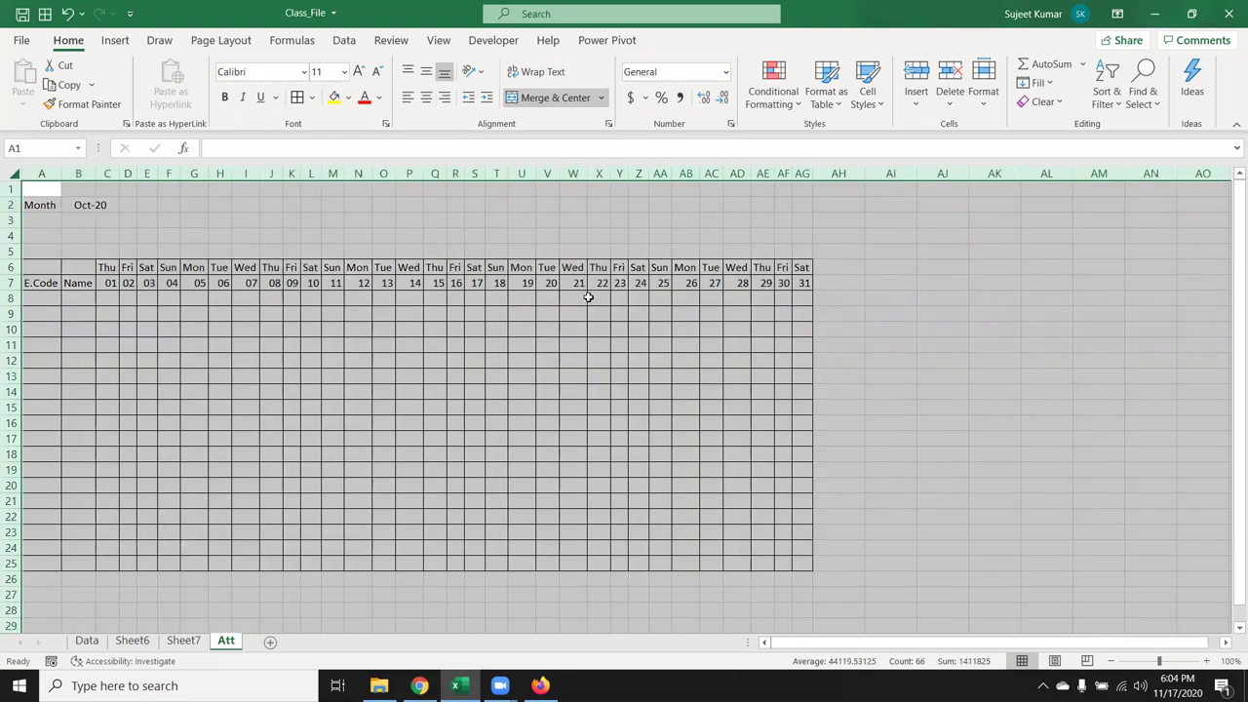
left_click(550, 314)
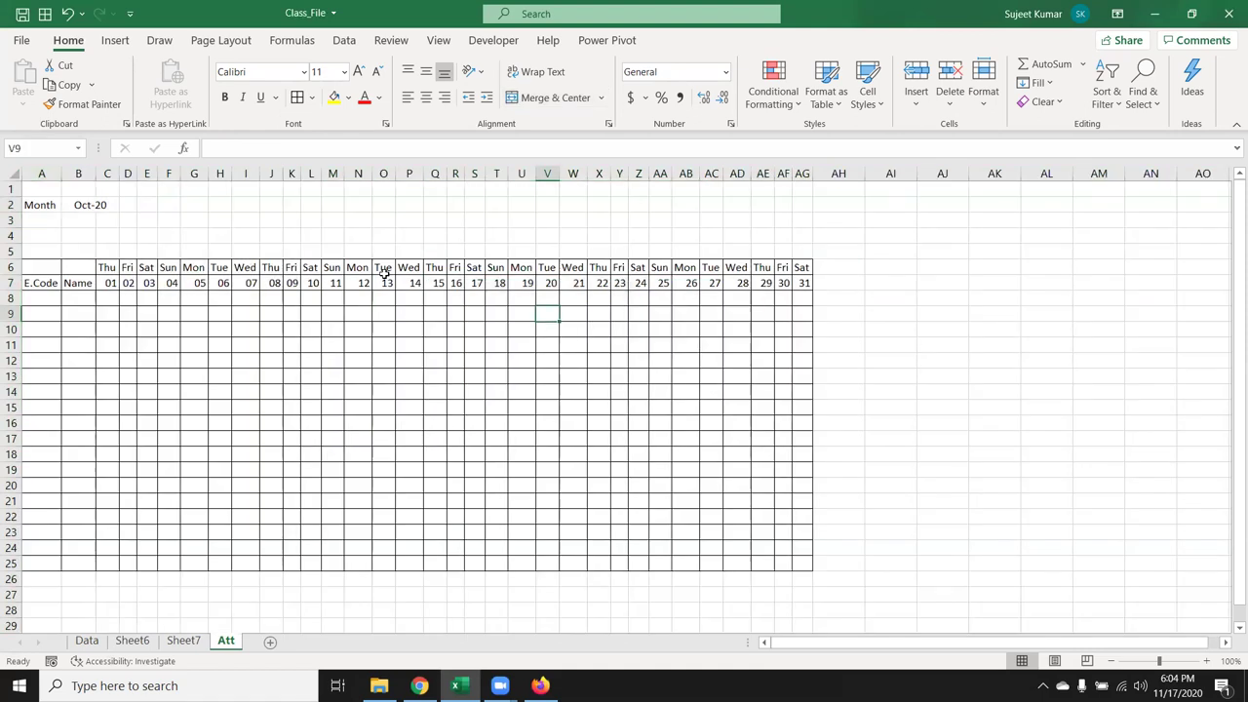
left_click(147, 267)
left_click(159, 267)
left_click(114, 296)
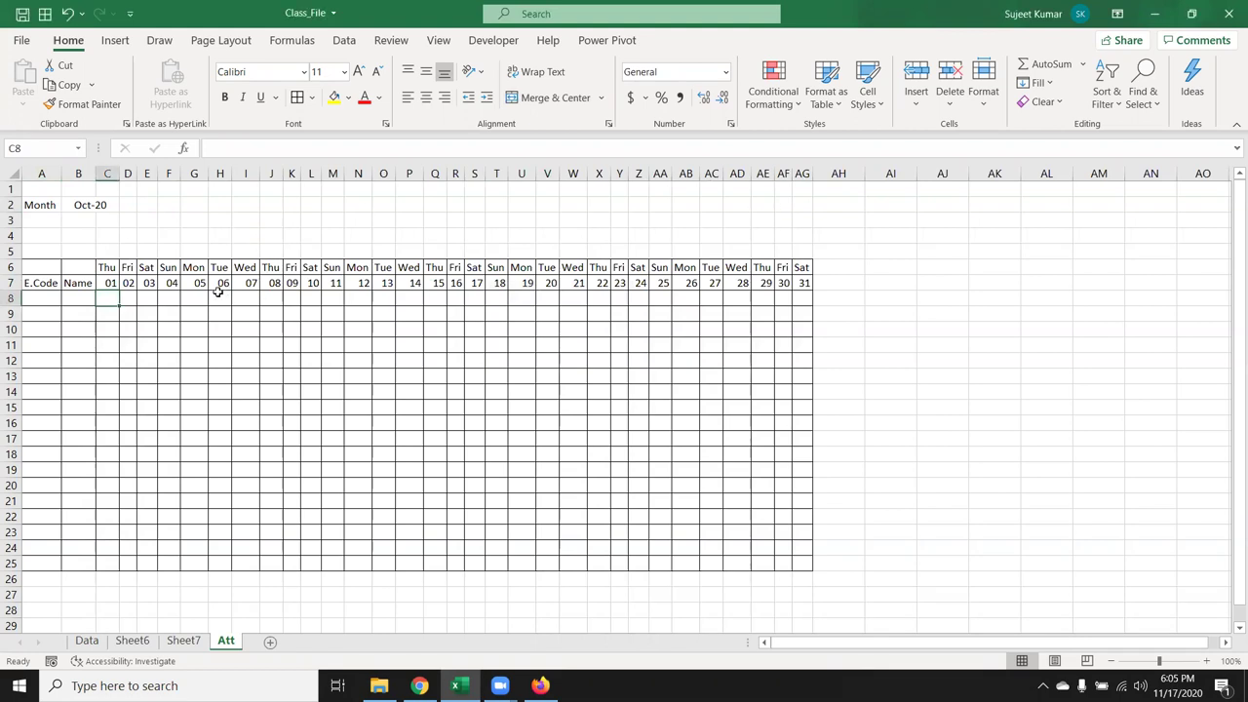
Create a formula-based conditional formatting rule =or(C$7="Sat",C$7="Sun") for C8
left_click(776, 109)
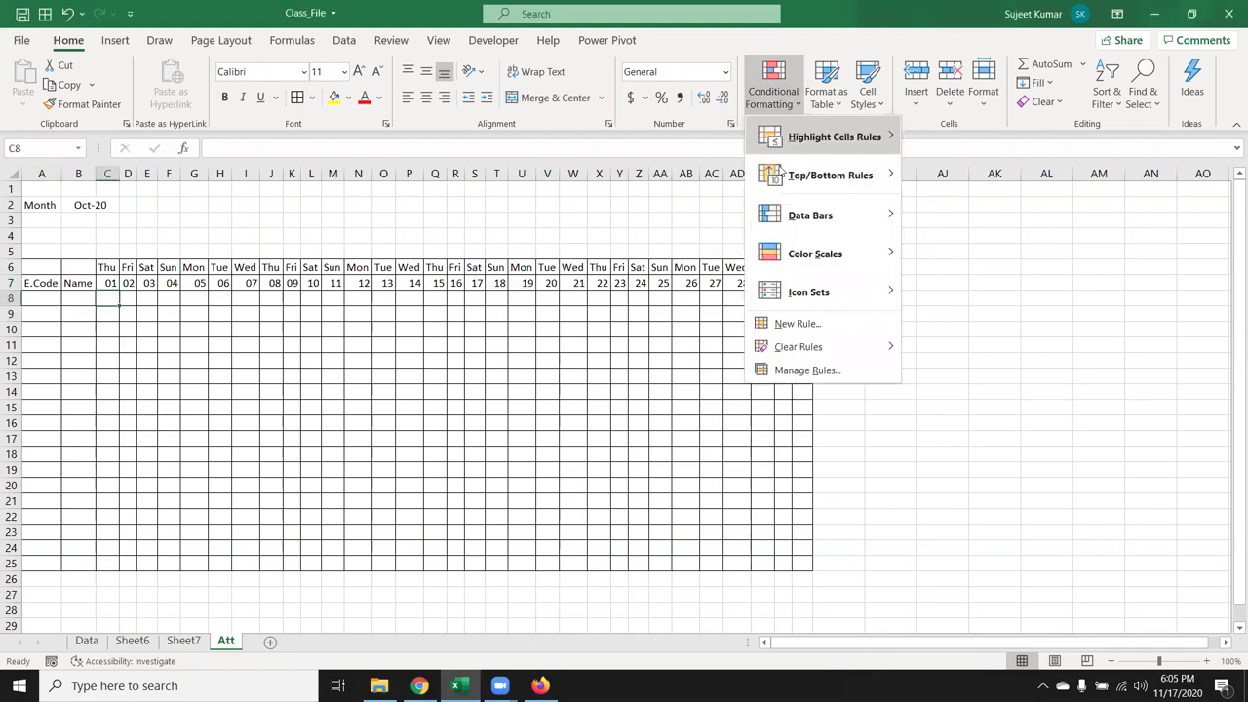
left_click(800, 324)
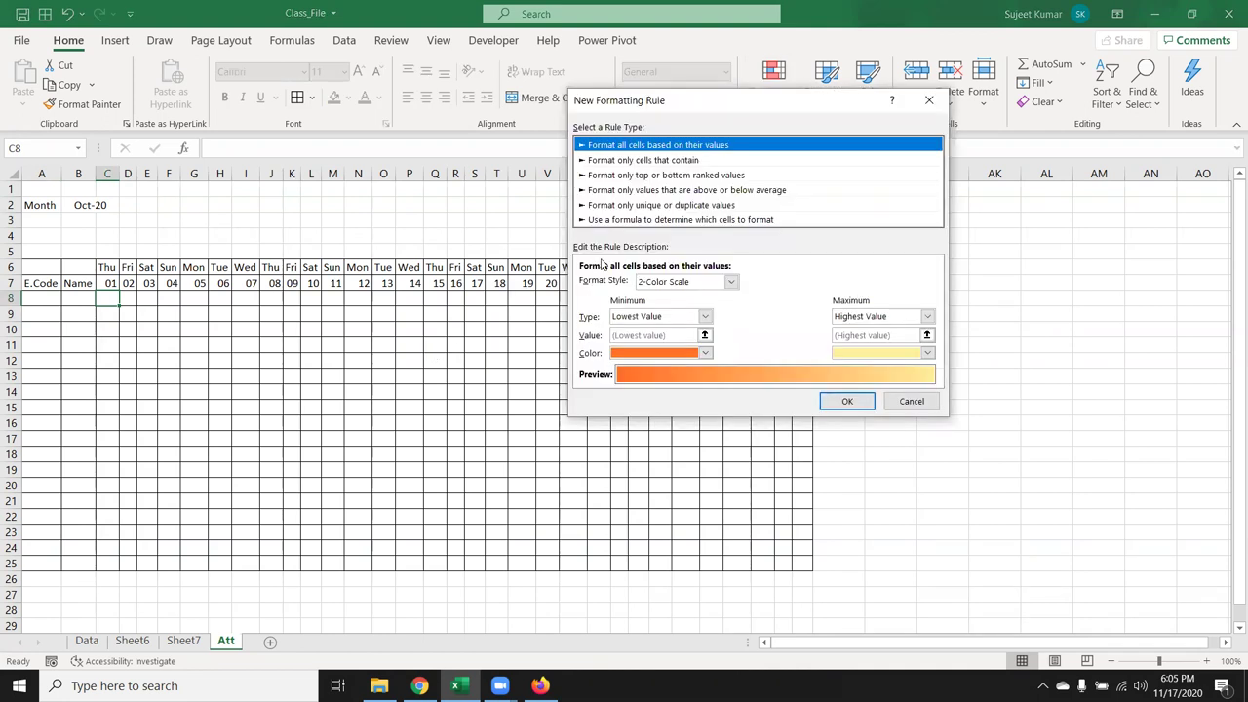
left_click(616, 220)
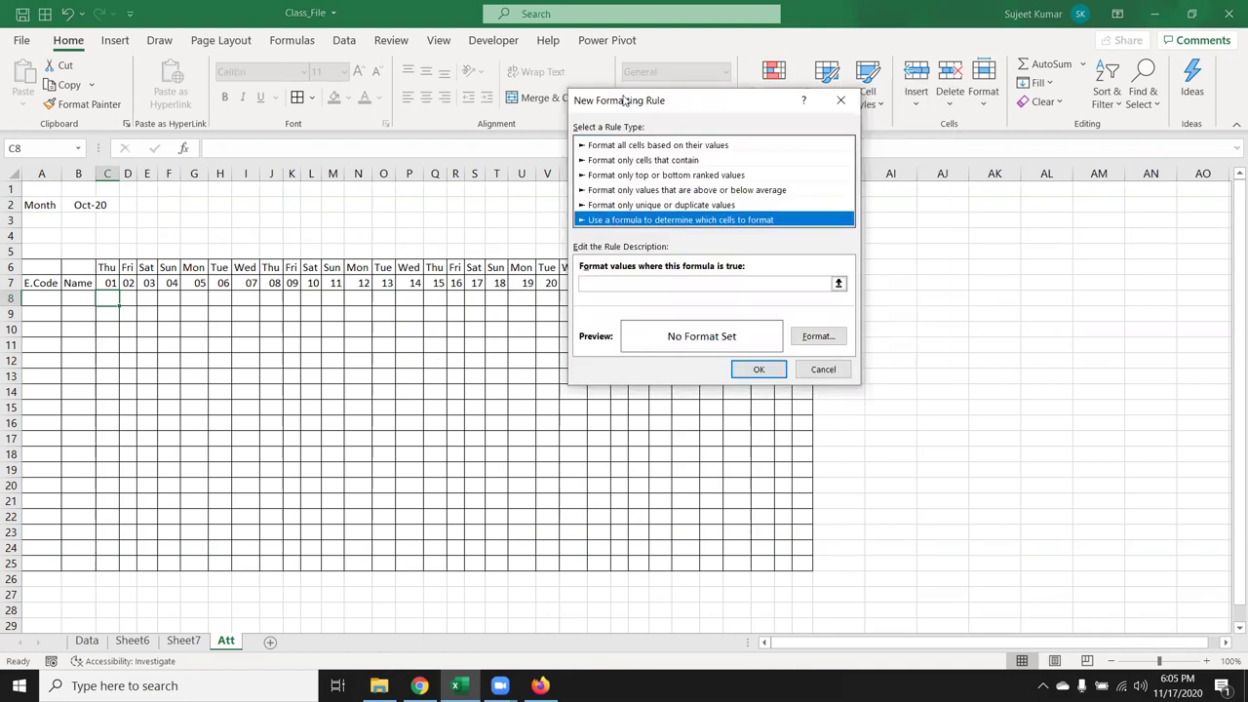
left_click_drag(625, 104, 462, 223)
left_click(450, 404)
type("=")
left_click(107, 267)
key("BackSpace")
key("BackSpace")
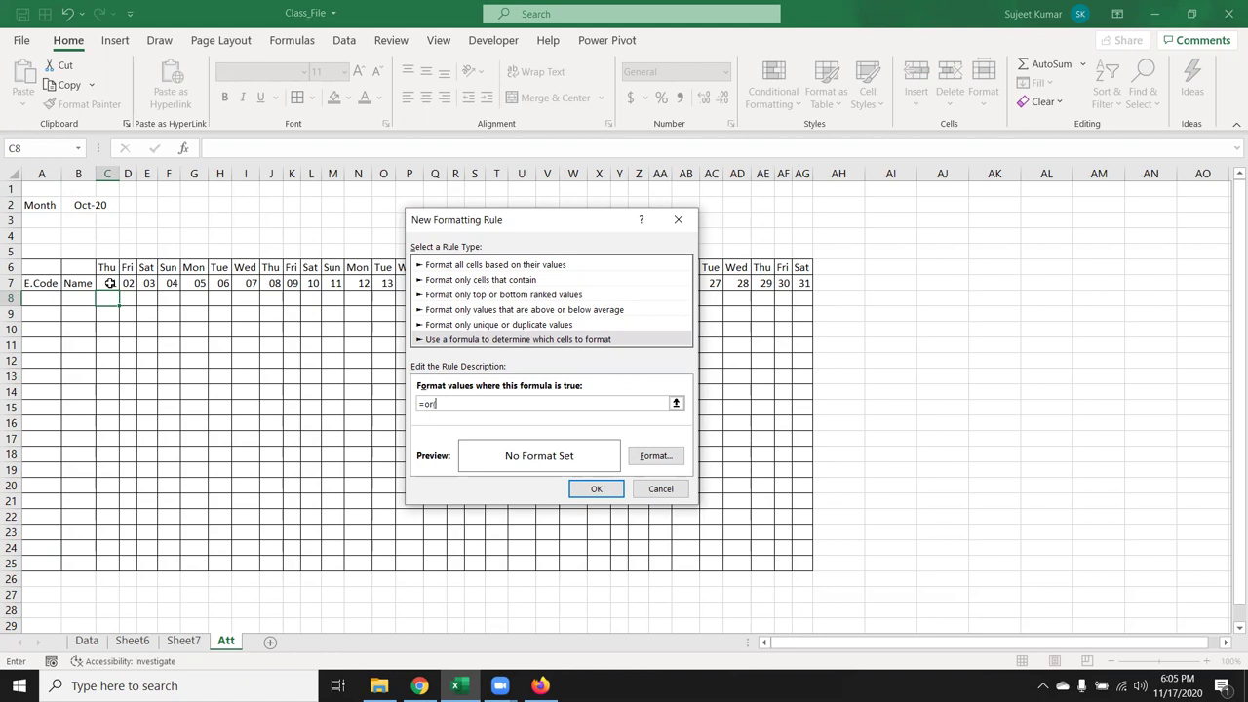
type("(")
left_click(113, 282)
type("=")
type(",")
left_click(109, 280)
type("=")
key("BackSpace")
key("BackSpace")
Set the rule's format to a yellow fill and save the rule
left_click(639, 462)
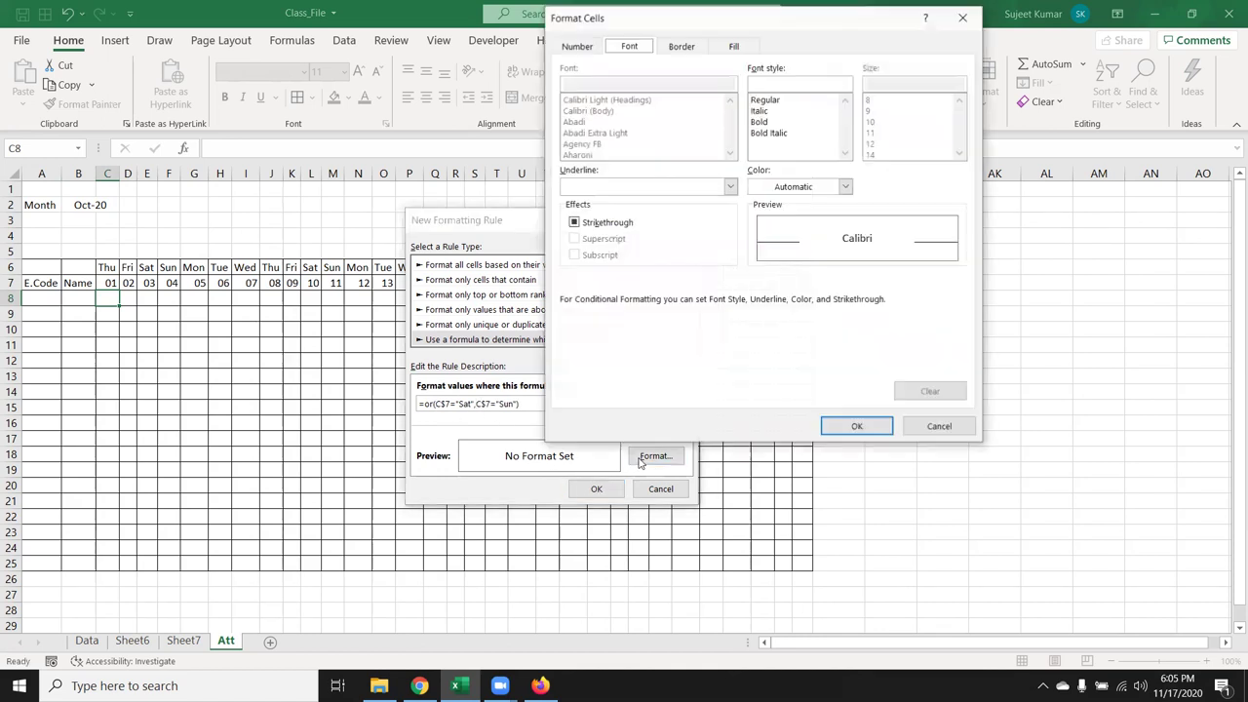
left_click(734, 46)
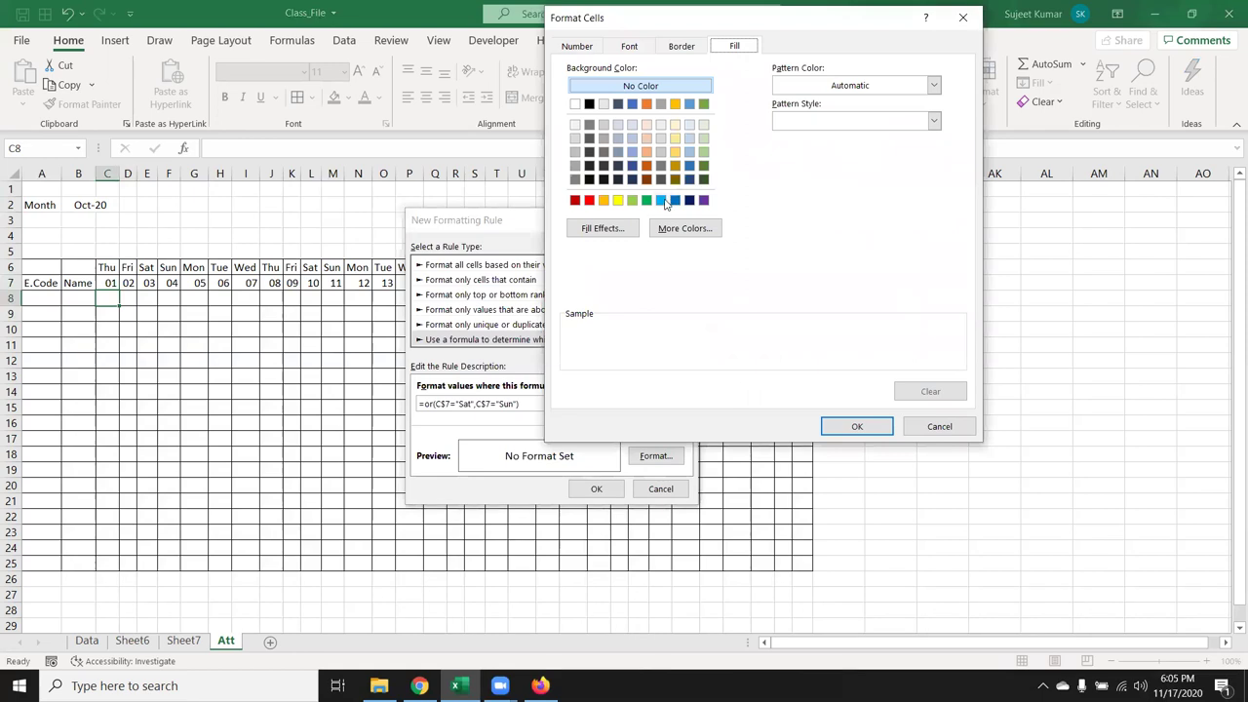
left_click(632, 199)
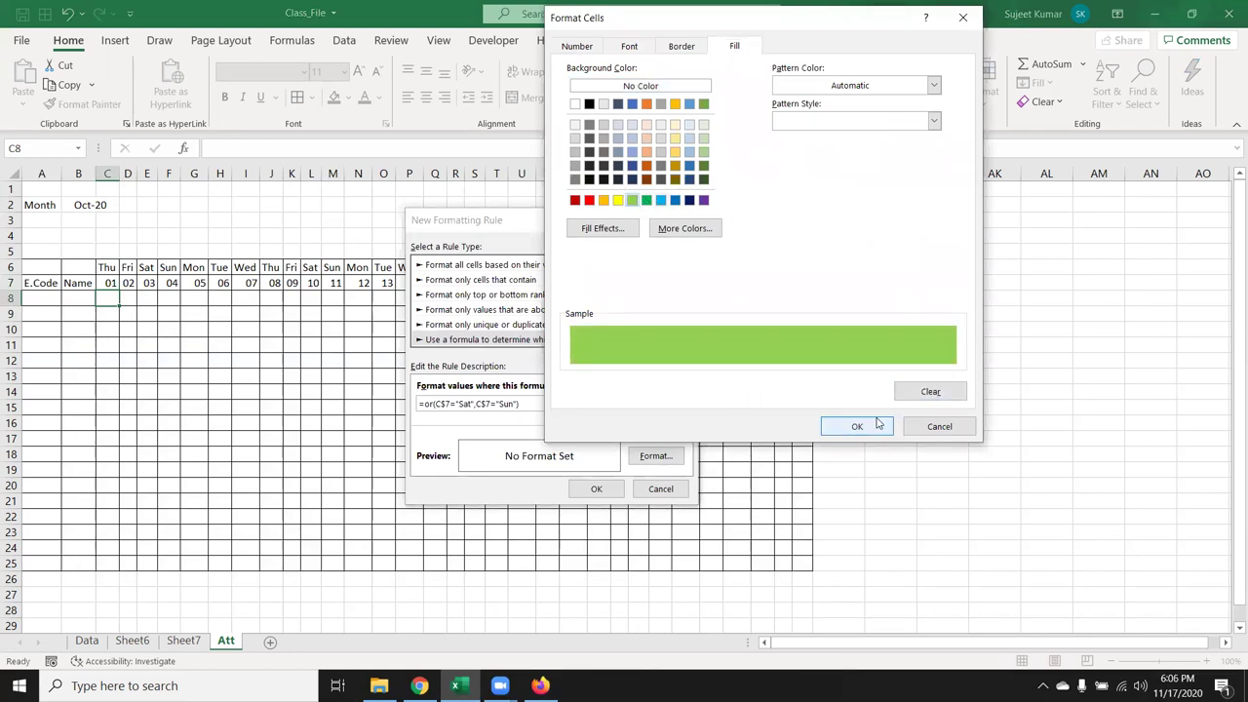
left_click(617, 200)
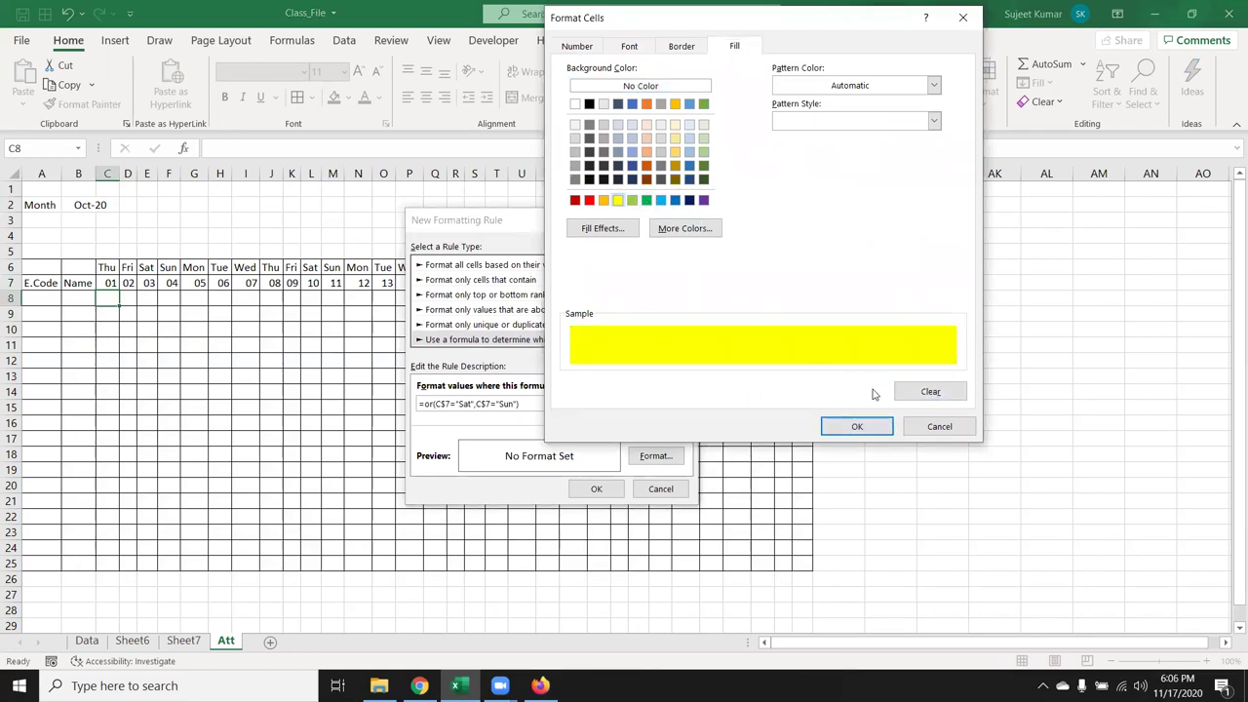
left_click(874, 429)
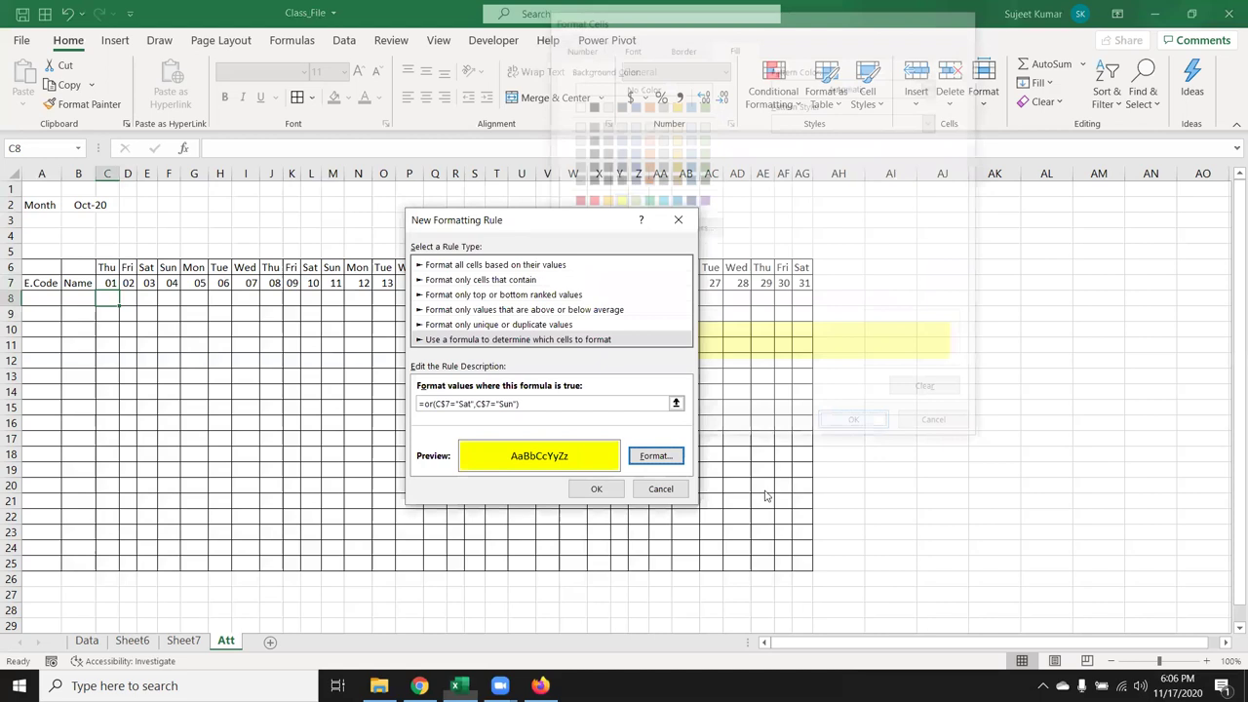
left_click(607, 491)
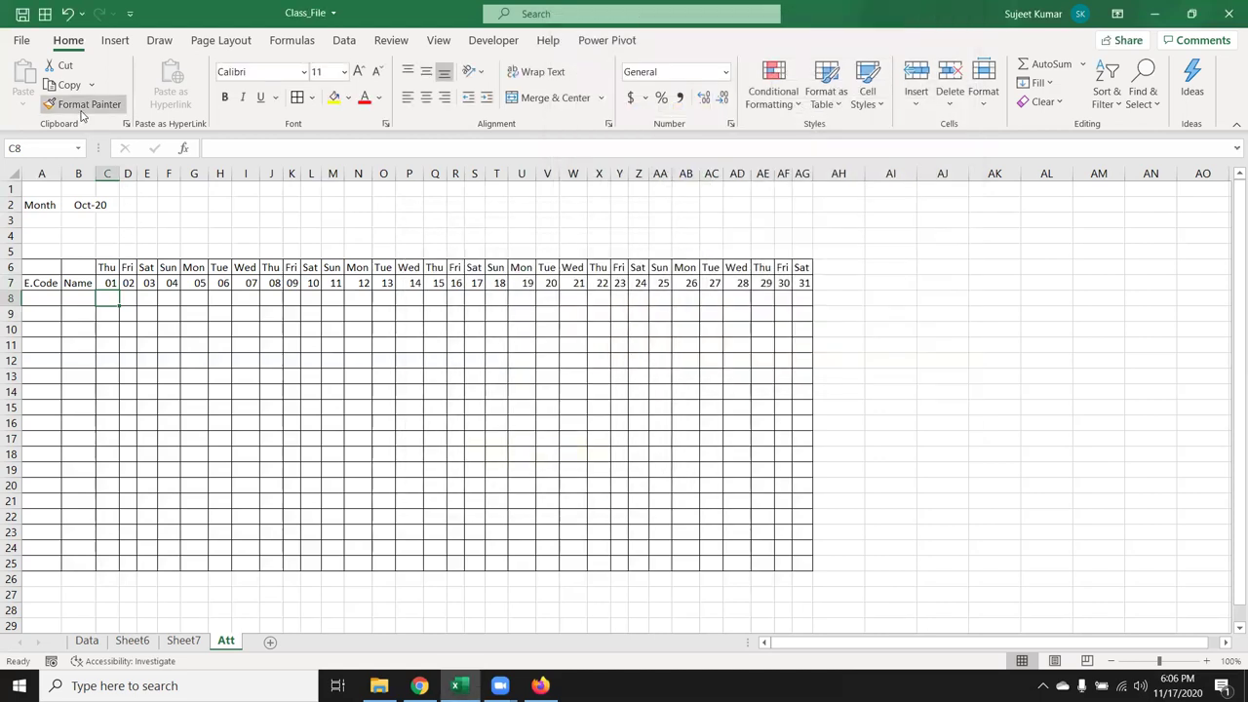
Copy C8's conditional formatting across the attendance grid C8:AG25
left_click_drag(108, 299, 799, 565)
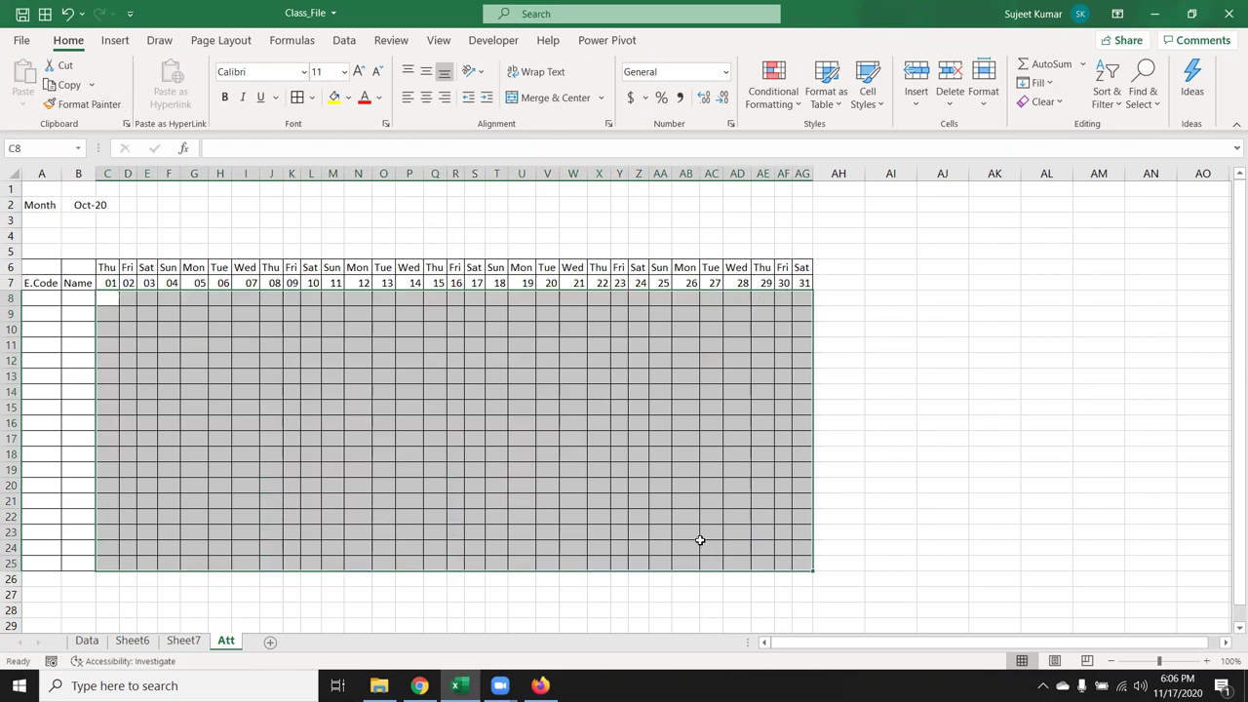
left_click(790, 107)
left_click(807, 371)
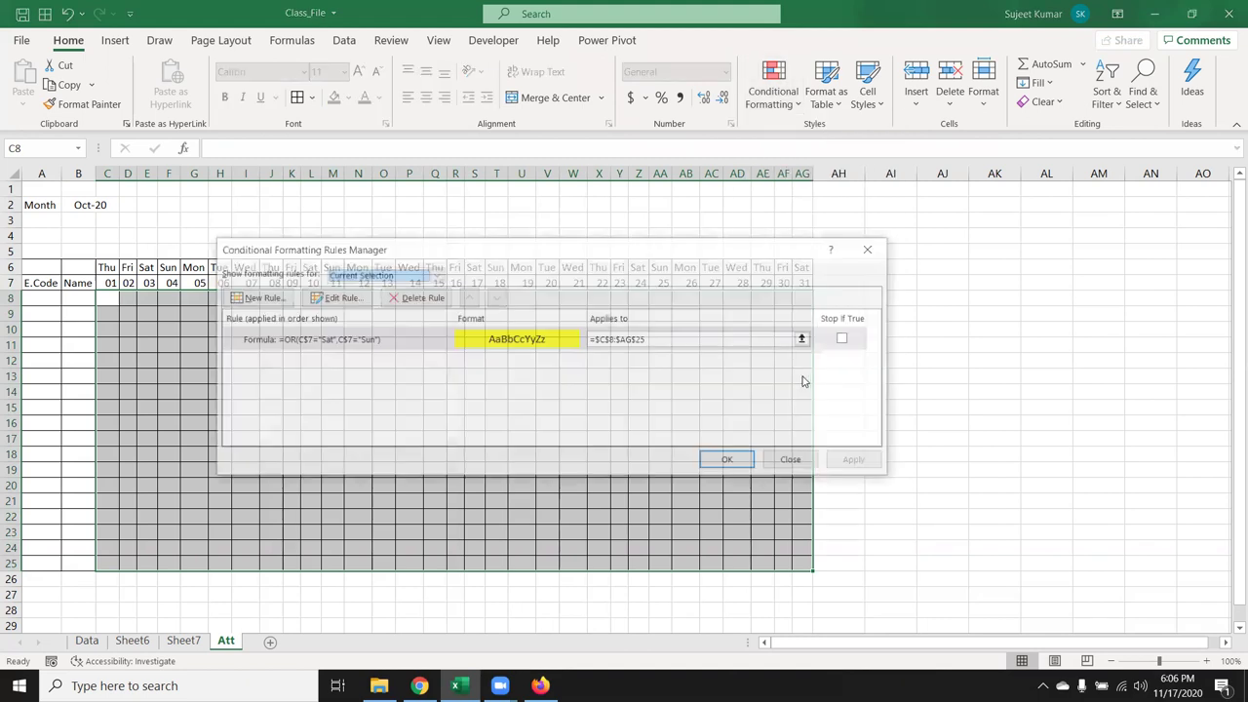
double_click(464, 345)
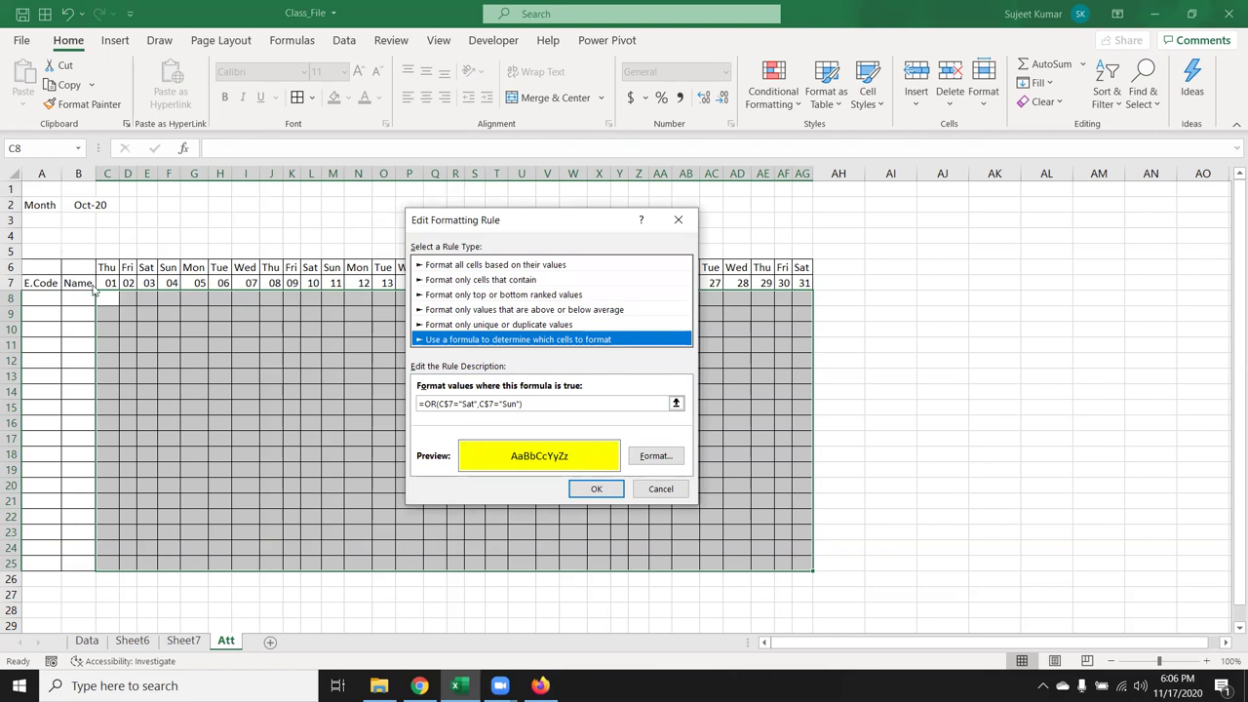
Change the weekend rule formula to =OR(C$6="Sat",C$6="Sun") and apply it
left_click(456, 408)
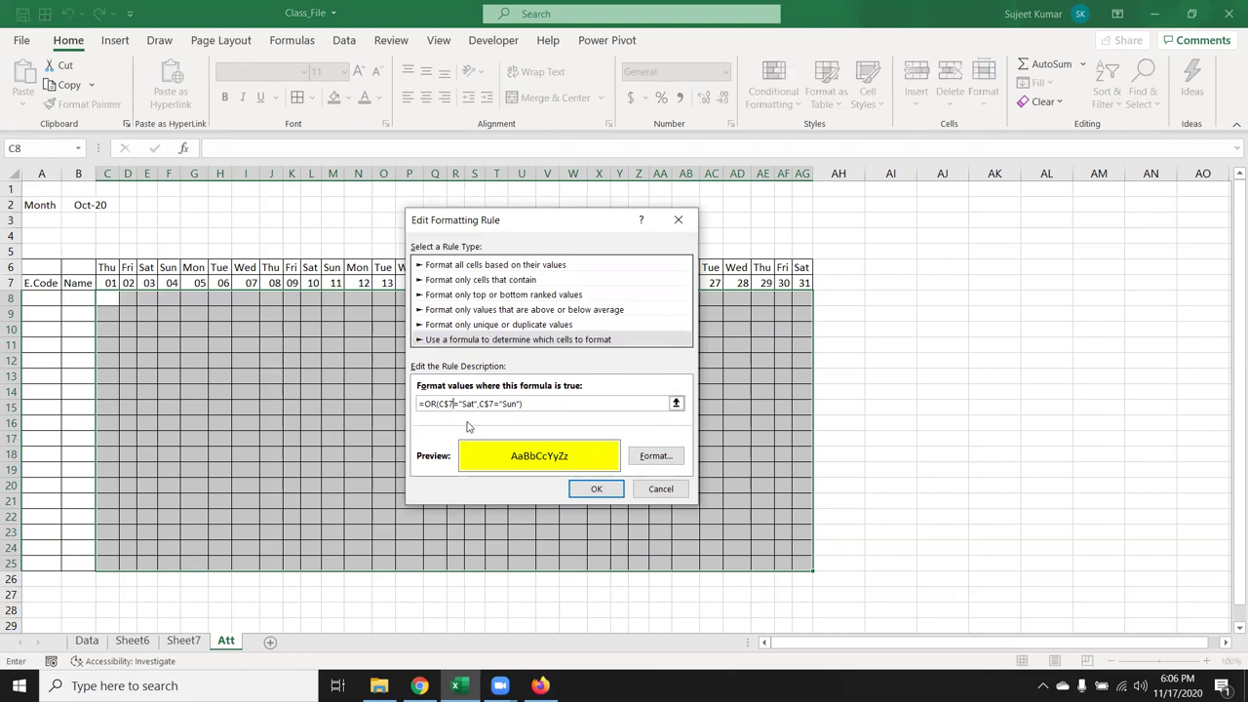
key("BackSpace")
type("6")
left_click(494, 404)
key("BackSpace")
type("6")
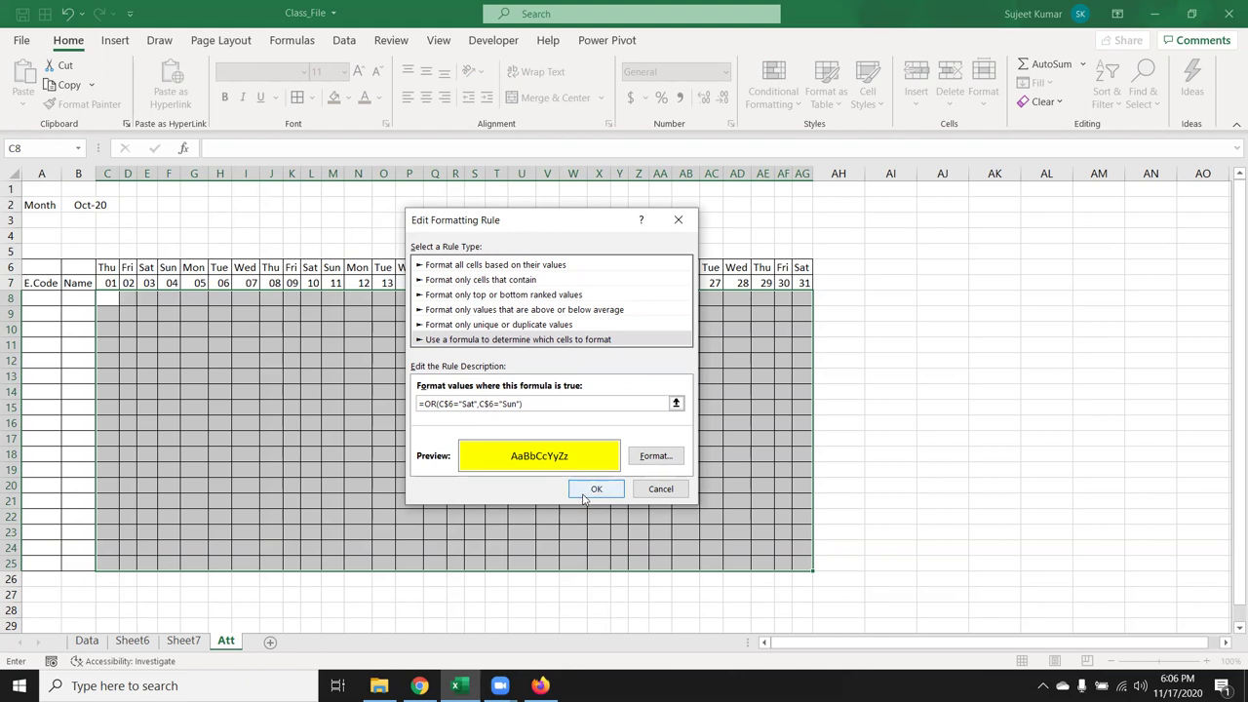
left_click(585, 496)
left_click(880, 467)
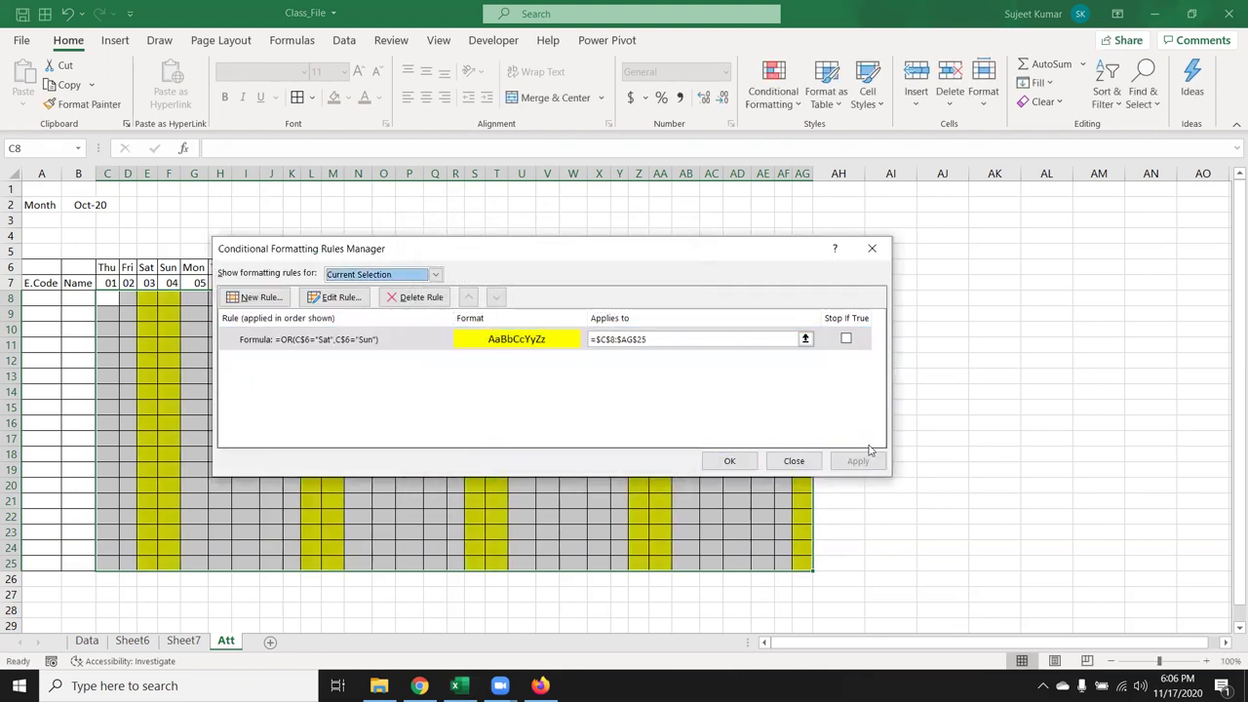
left_click(872, 248)
left_click(625, 329)
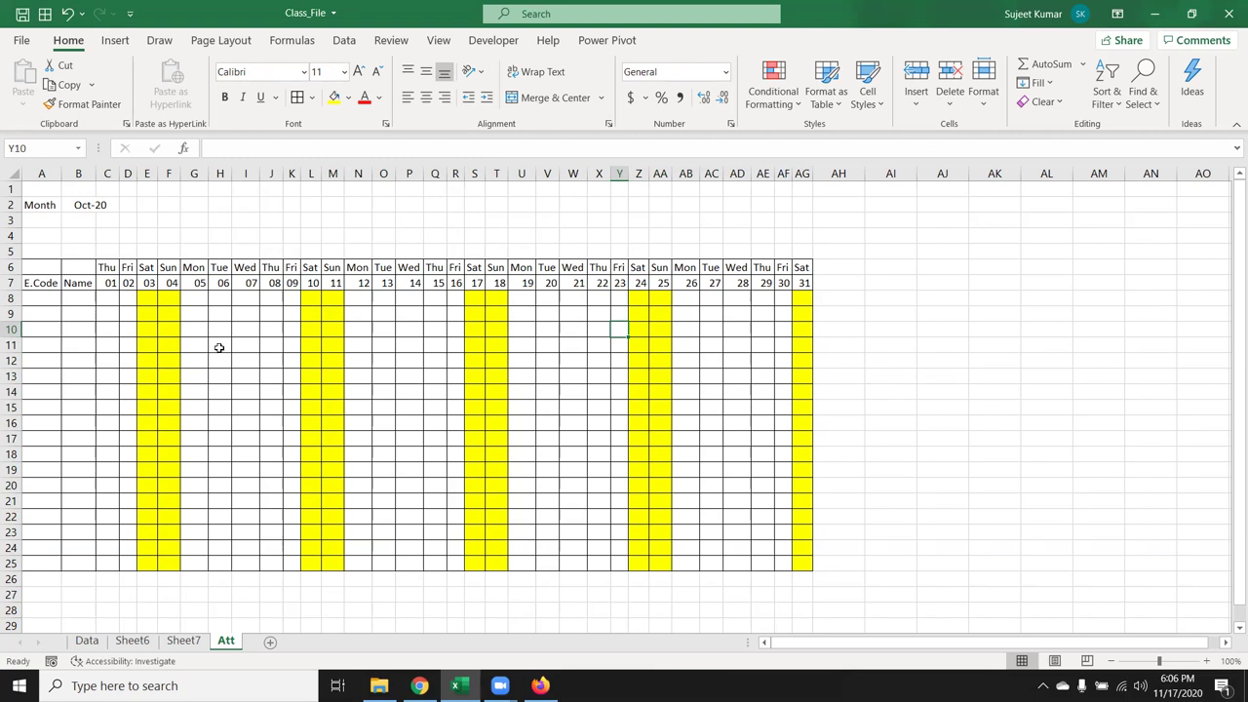
left_click(155, 298)
left_click(330, 325)
left_click(522, 377)
left_click(643, 388)
left_click(689, 392)
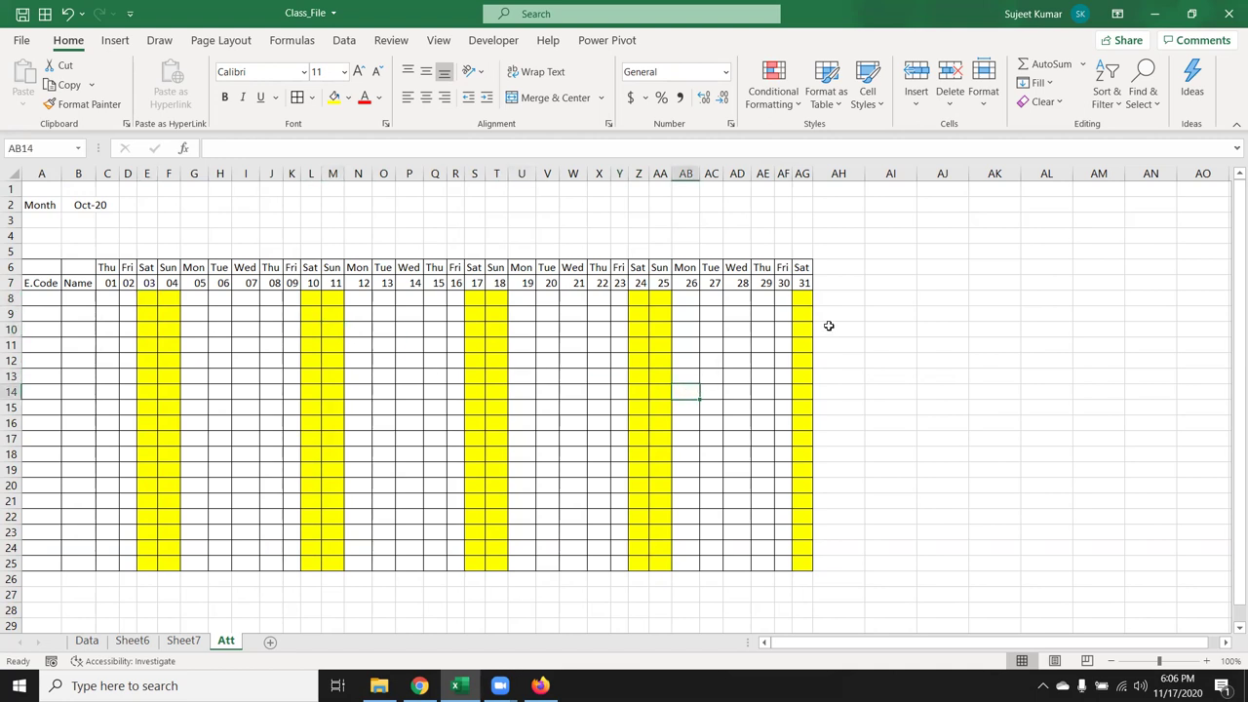
left_click(110, 293)
left_click_drag(111, 294, 792, 568)
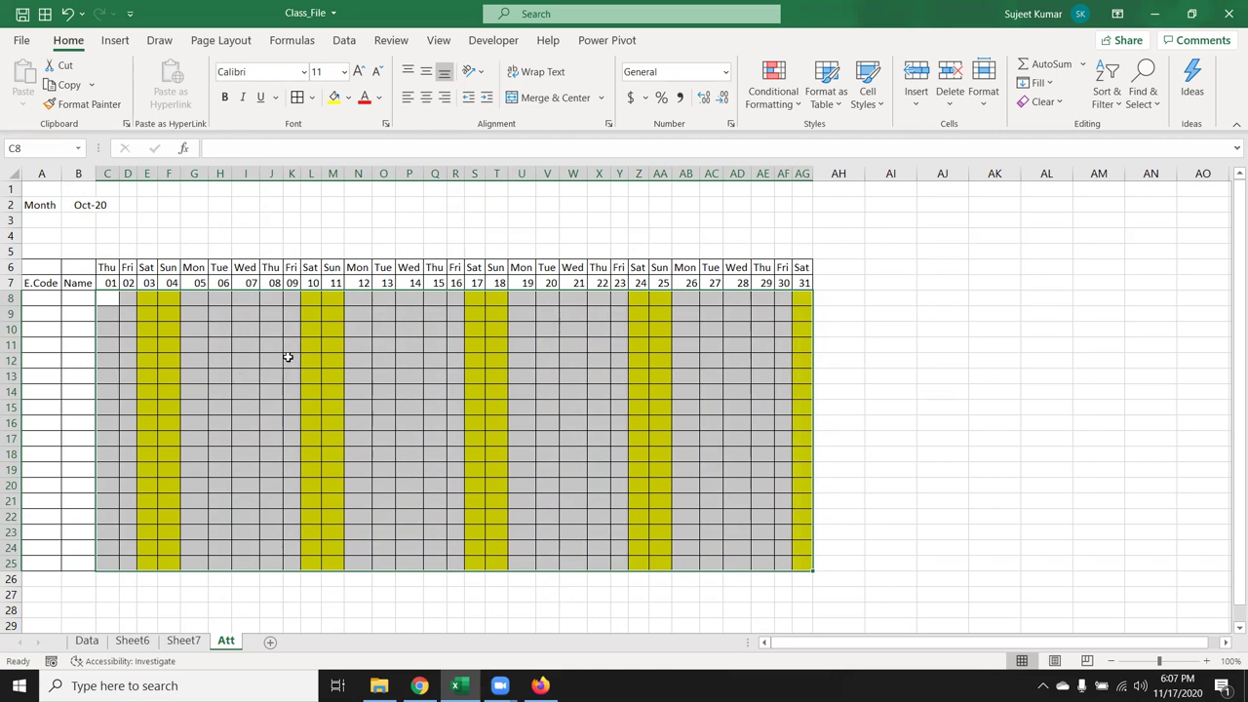
left_click(110, 283)
left_click(113, 312)
left_click(109, 298)
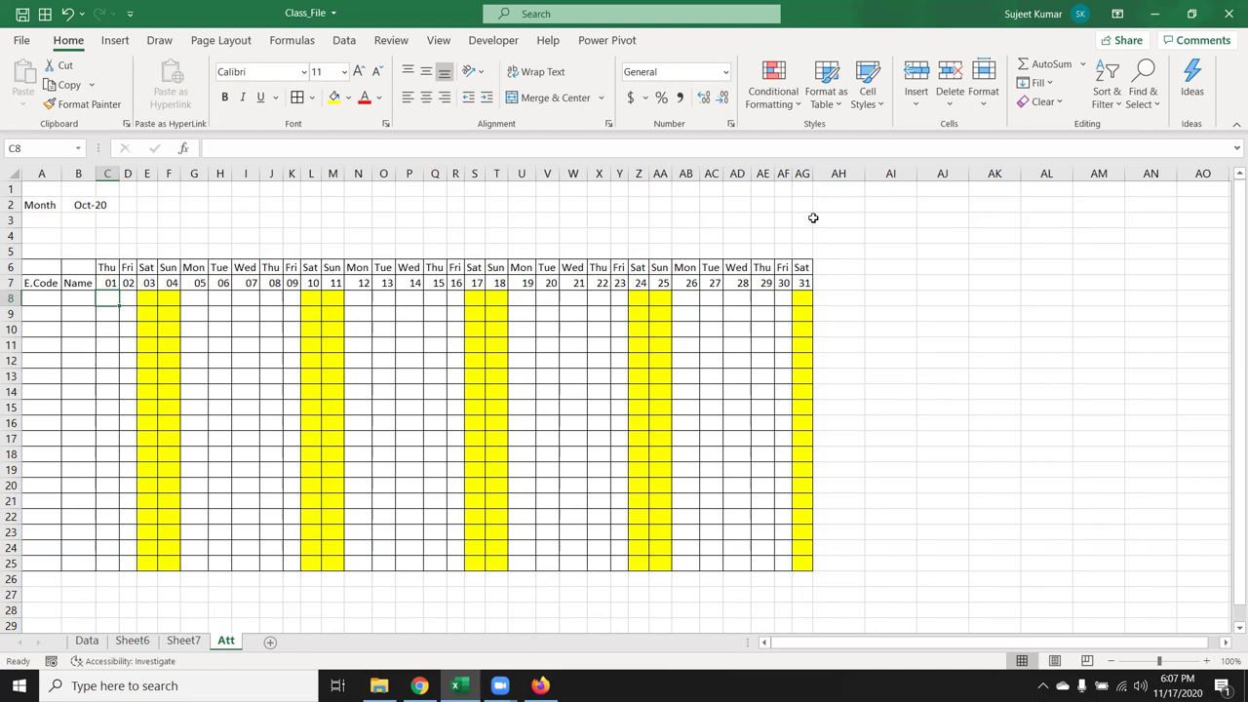
left_click(774, 90)
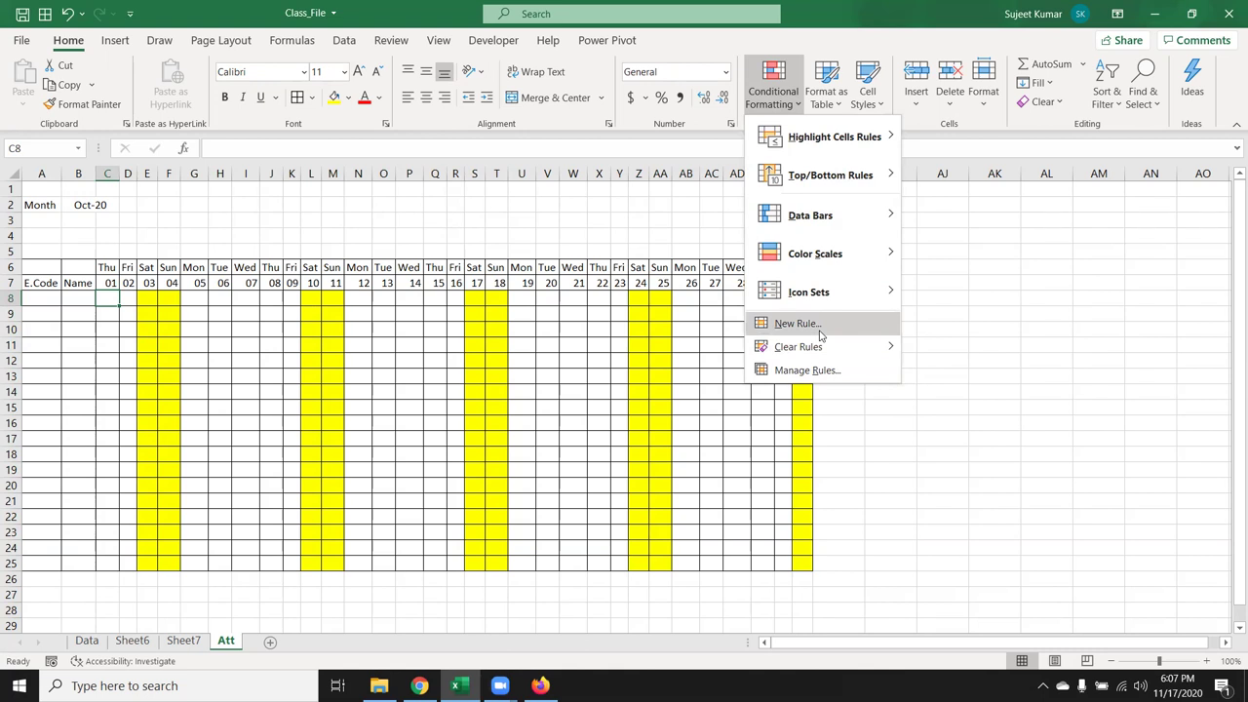
mouse_move(829, 136)
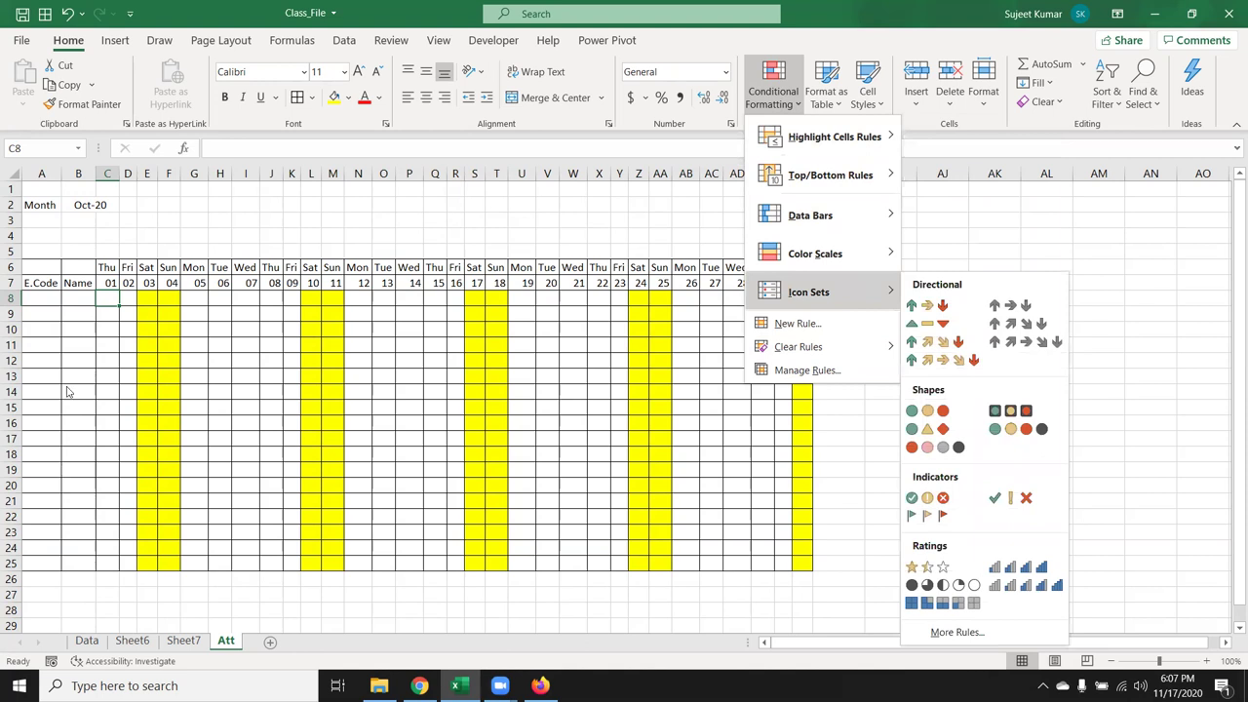
left_click(960, 619)
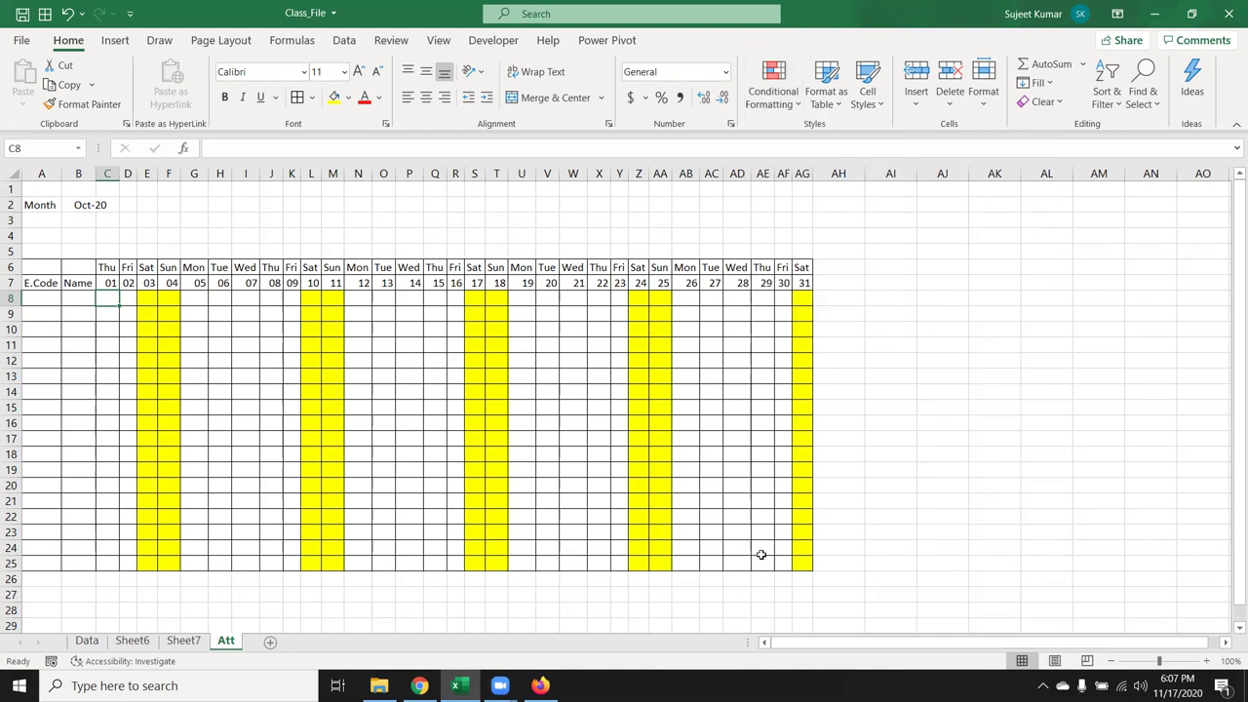
left_click(795, 566)
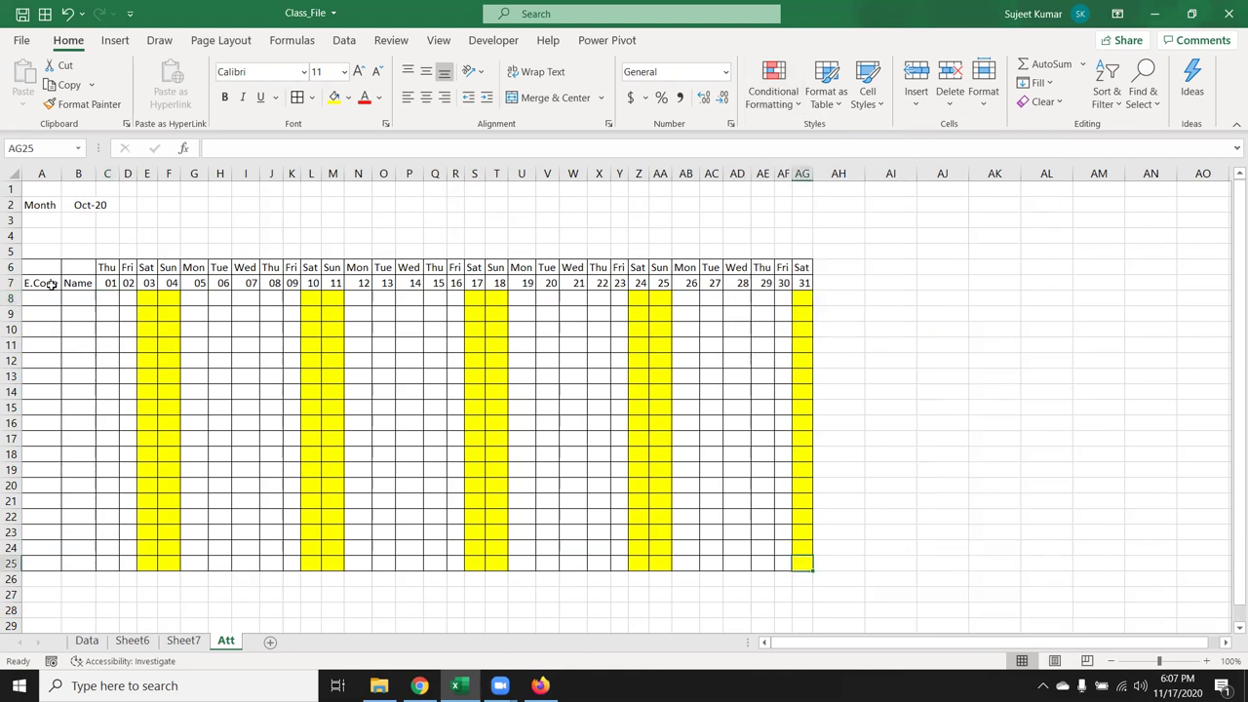
Add an Equal To highlight rule giving cells containing L a custom red fill
left_click(773, 91)
mouse_move(814, 175)
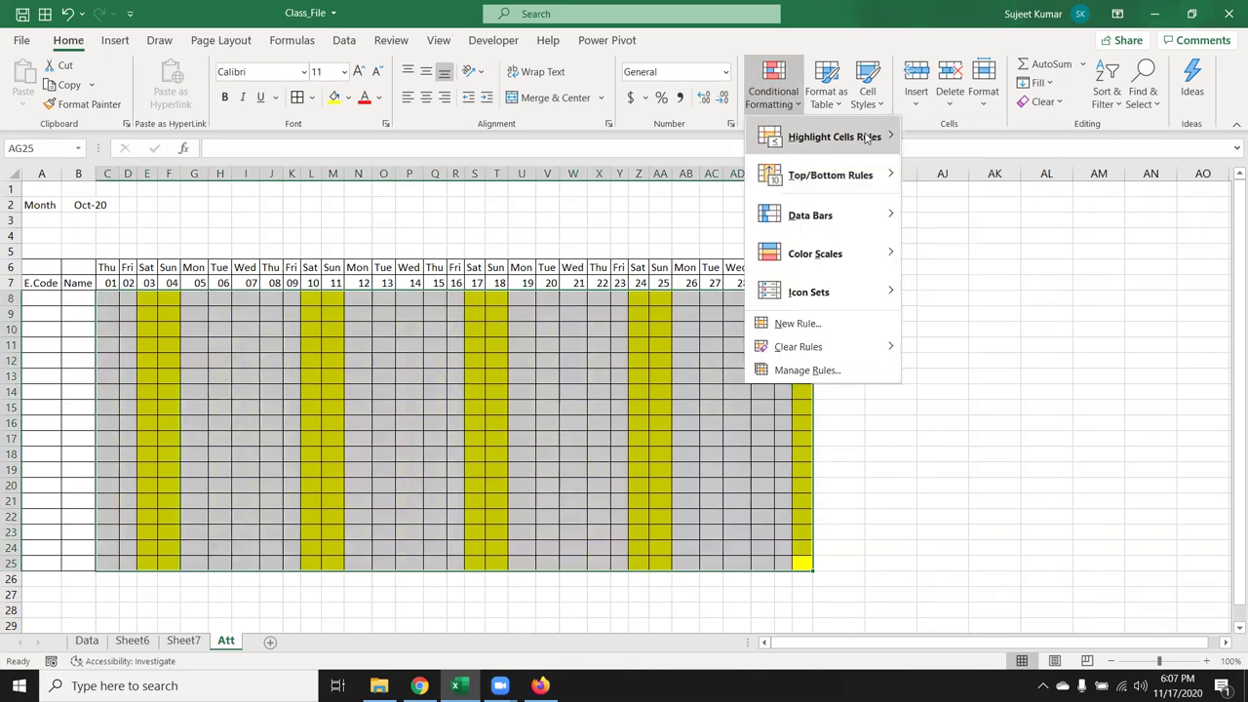
mouse_move(864, 136)
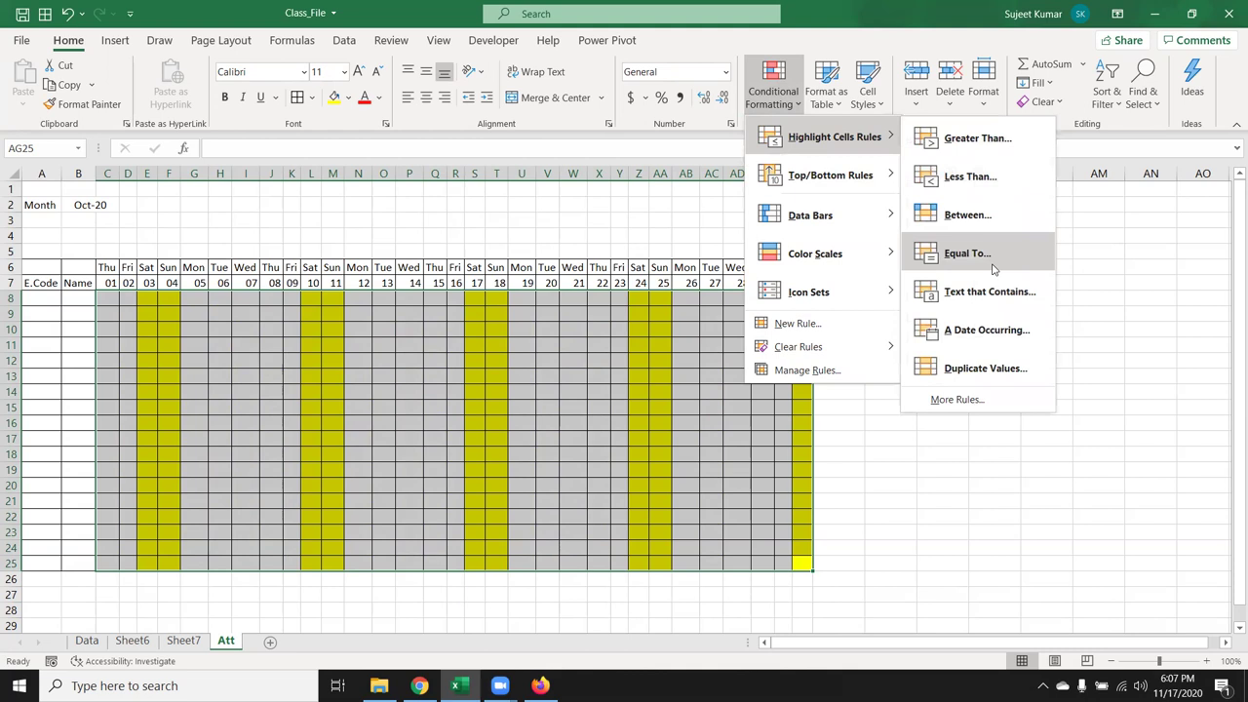
left_click(994, 269)
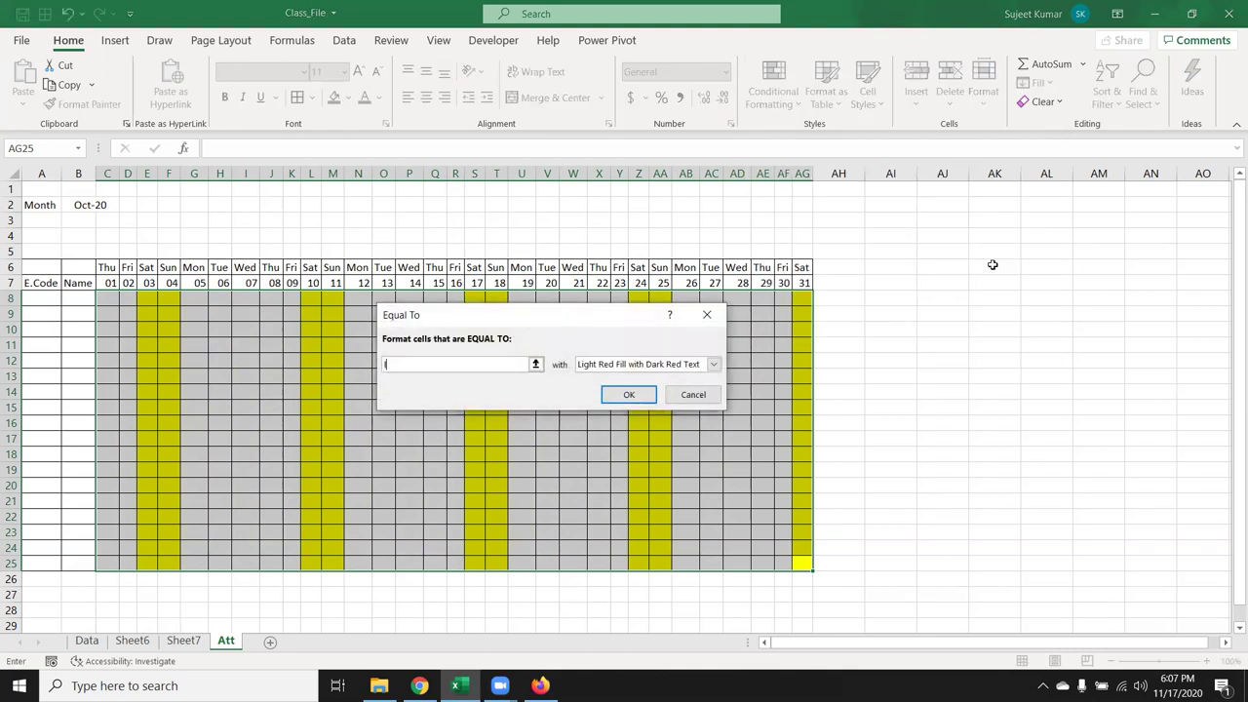
left_click(713, 364)
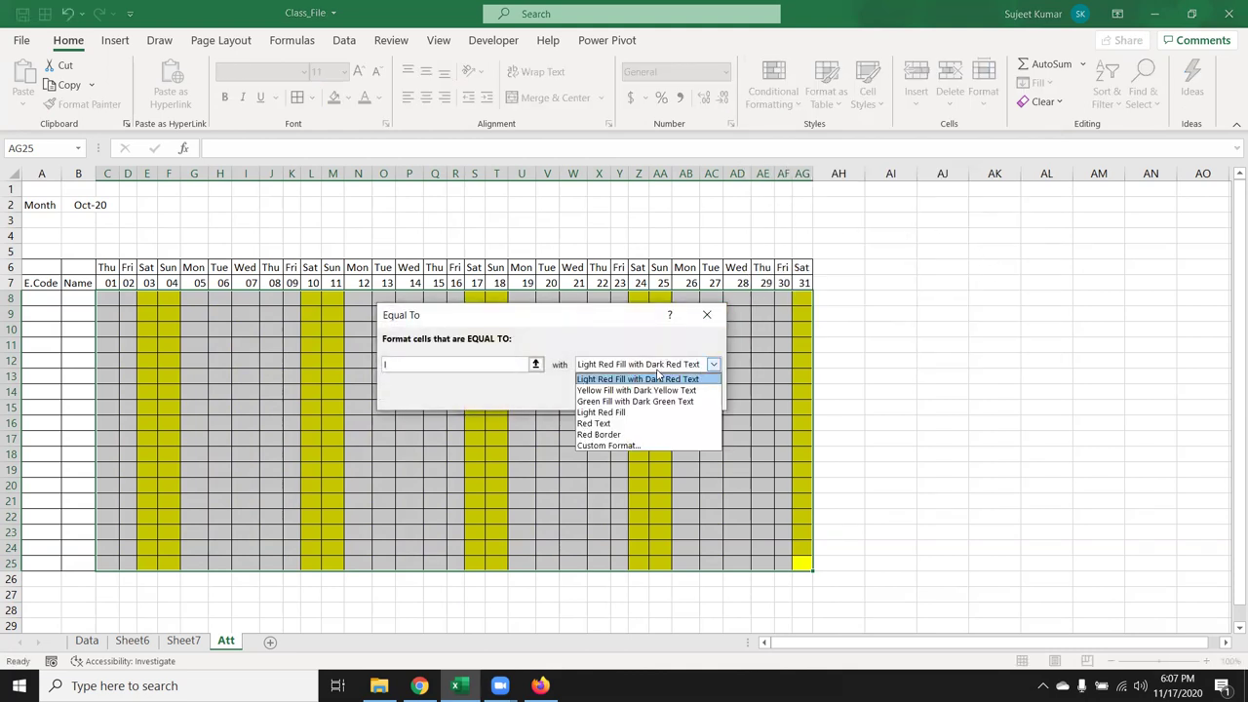
left_click(642, 446)
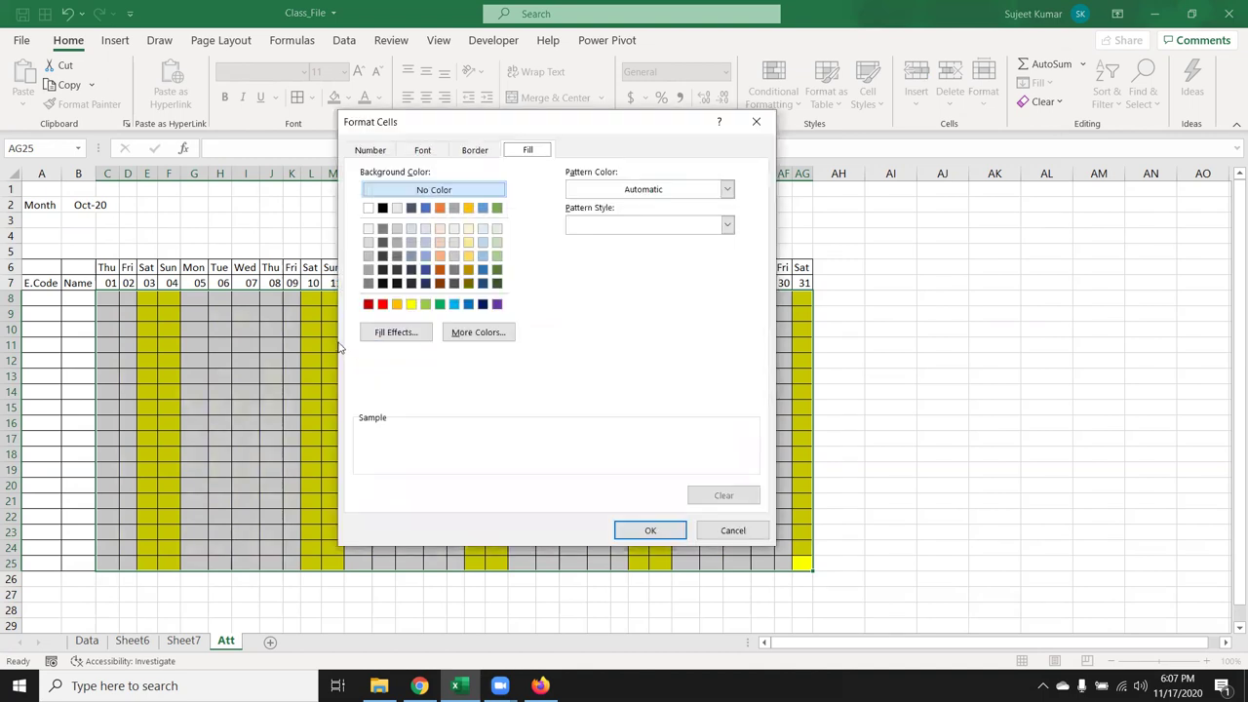
left_click(384, 305)
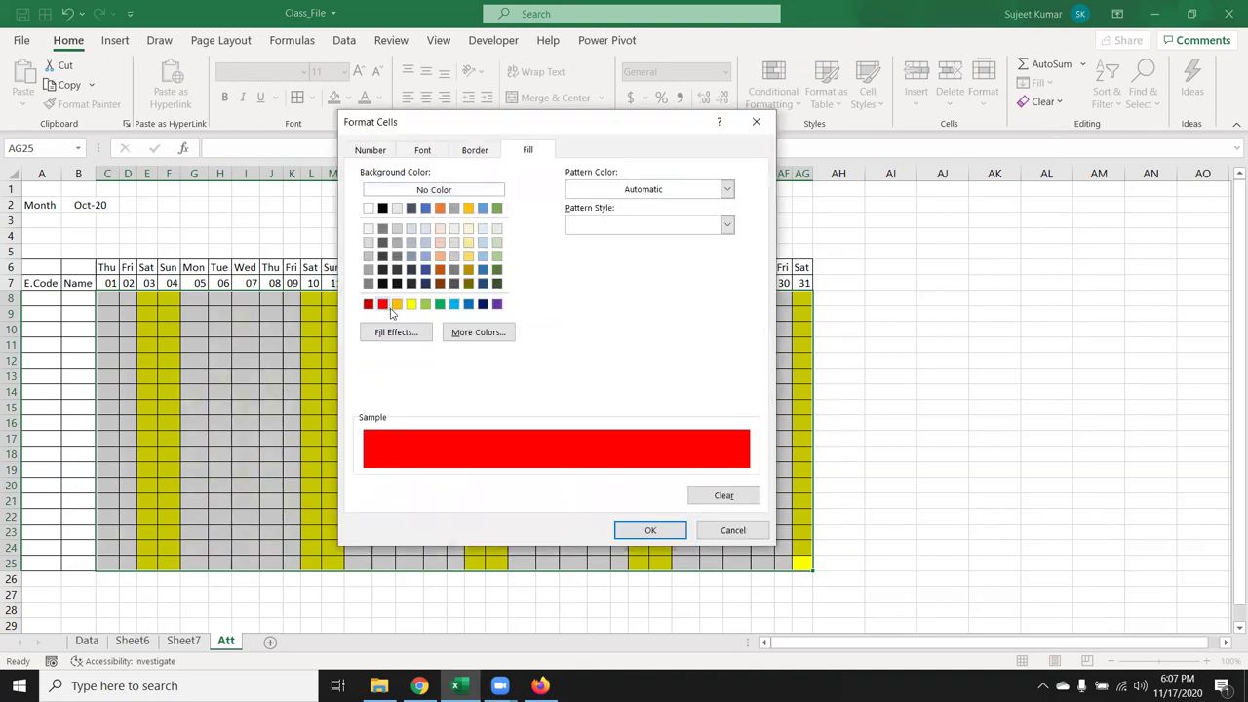
left_click(673, 531)
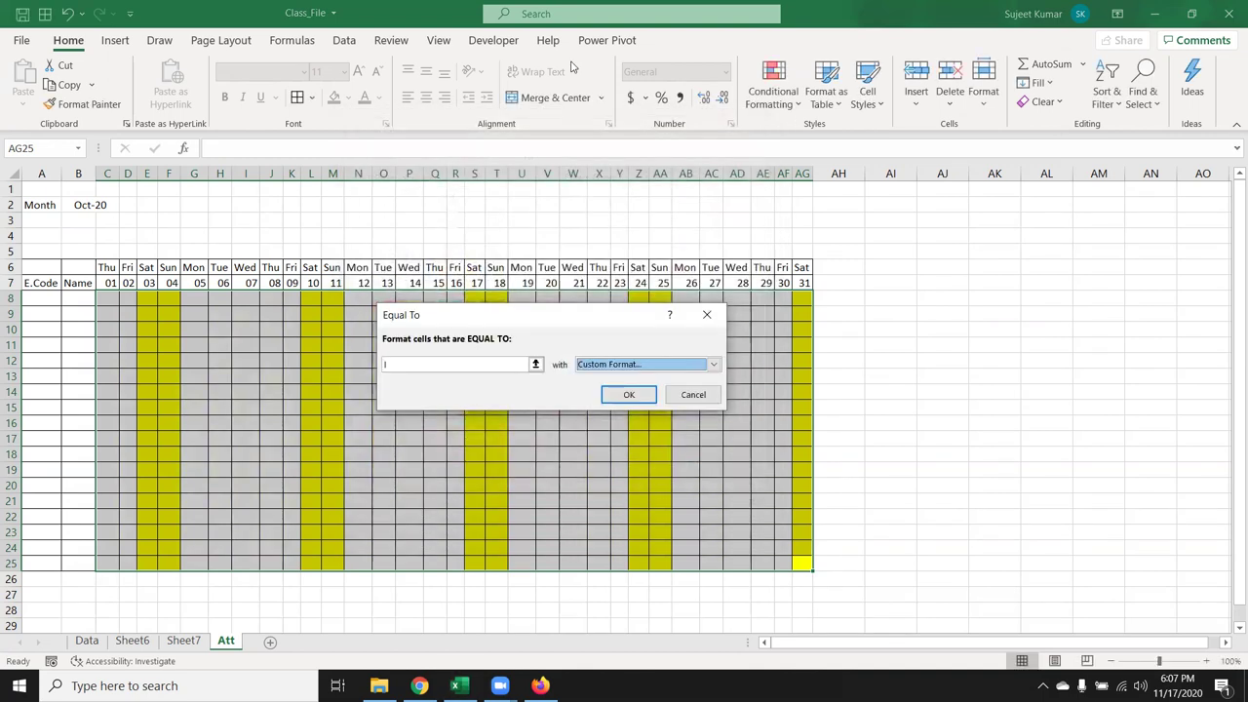
key("Return")
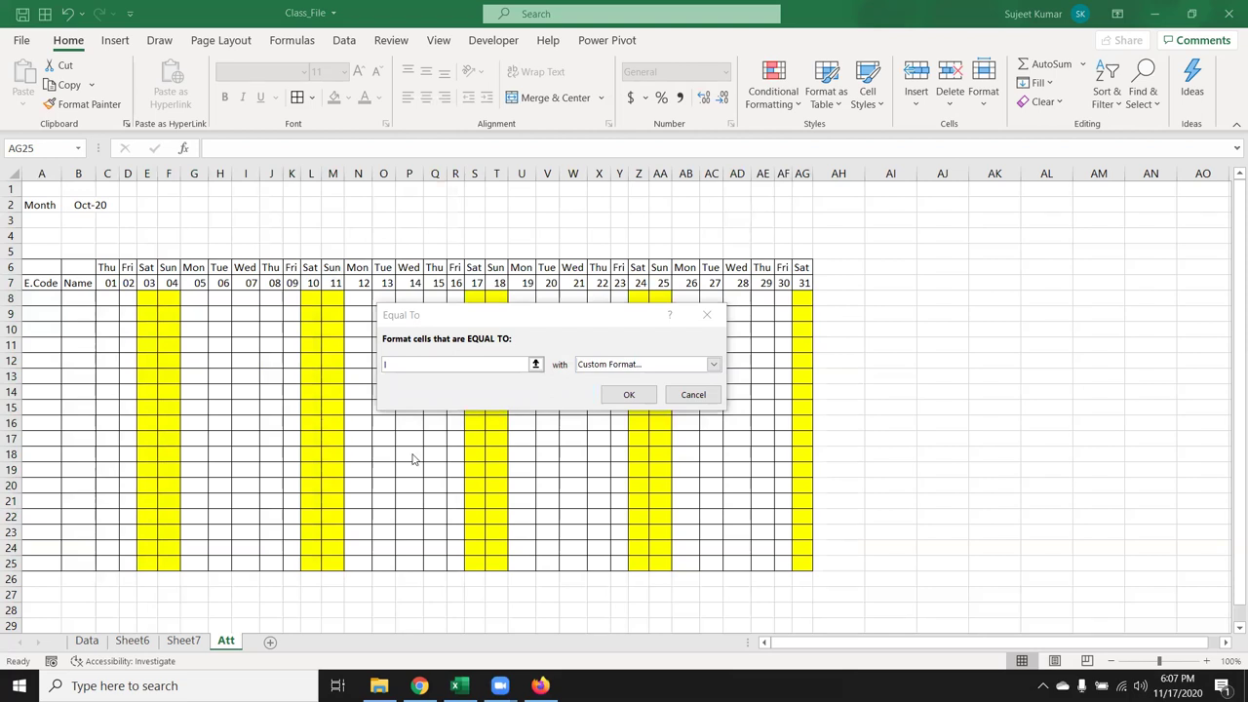
left_click(401, 366)
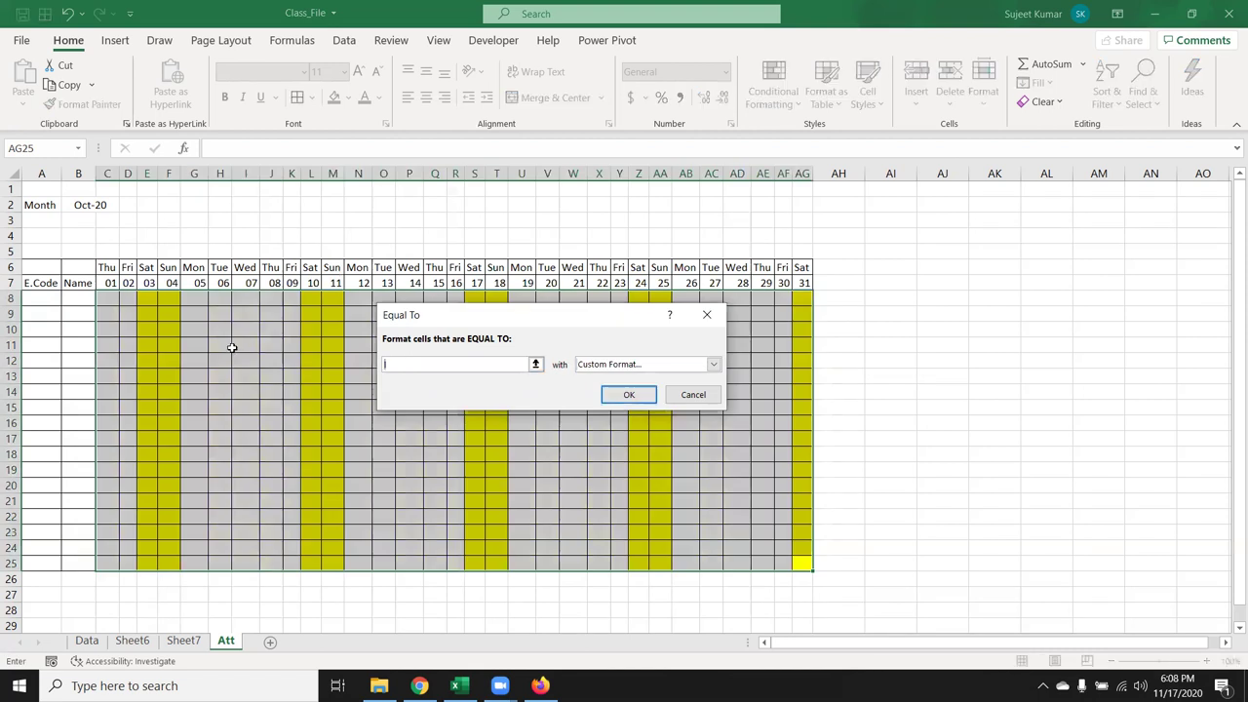
type("L")
left_click(627, 395)
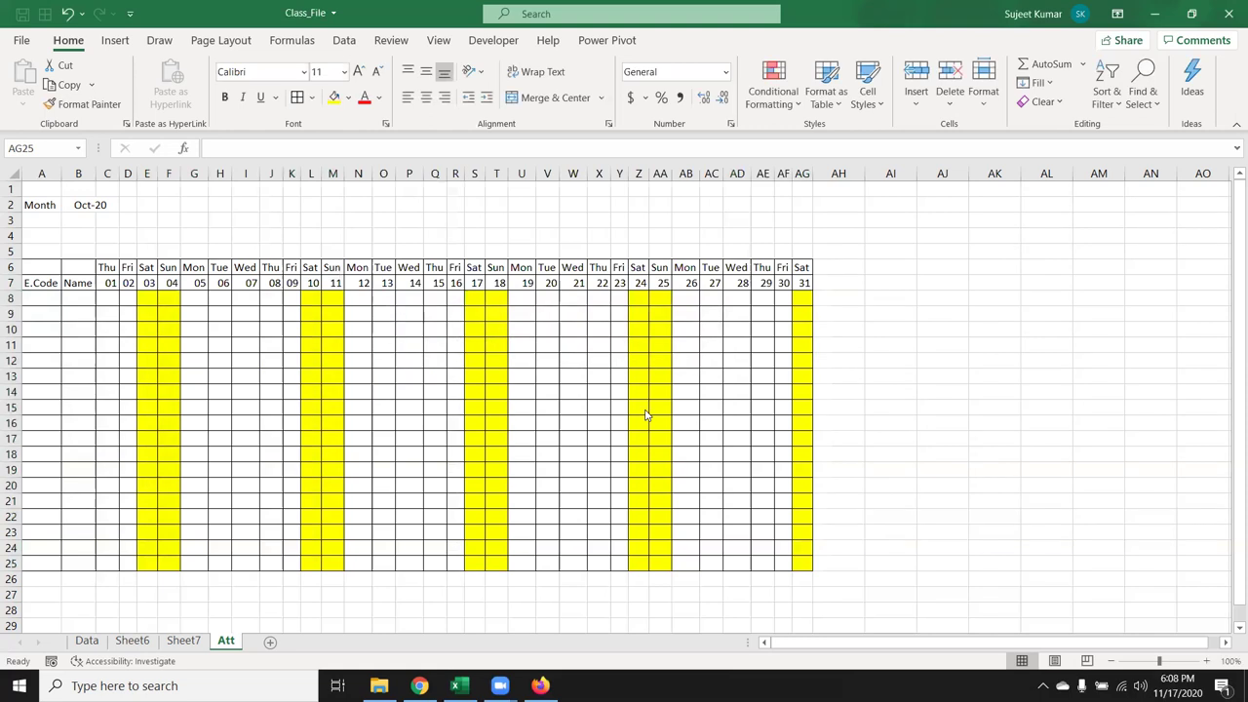
left_click(235, 358)
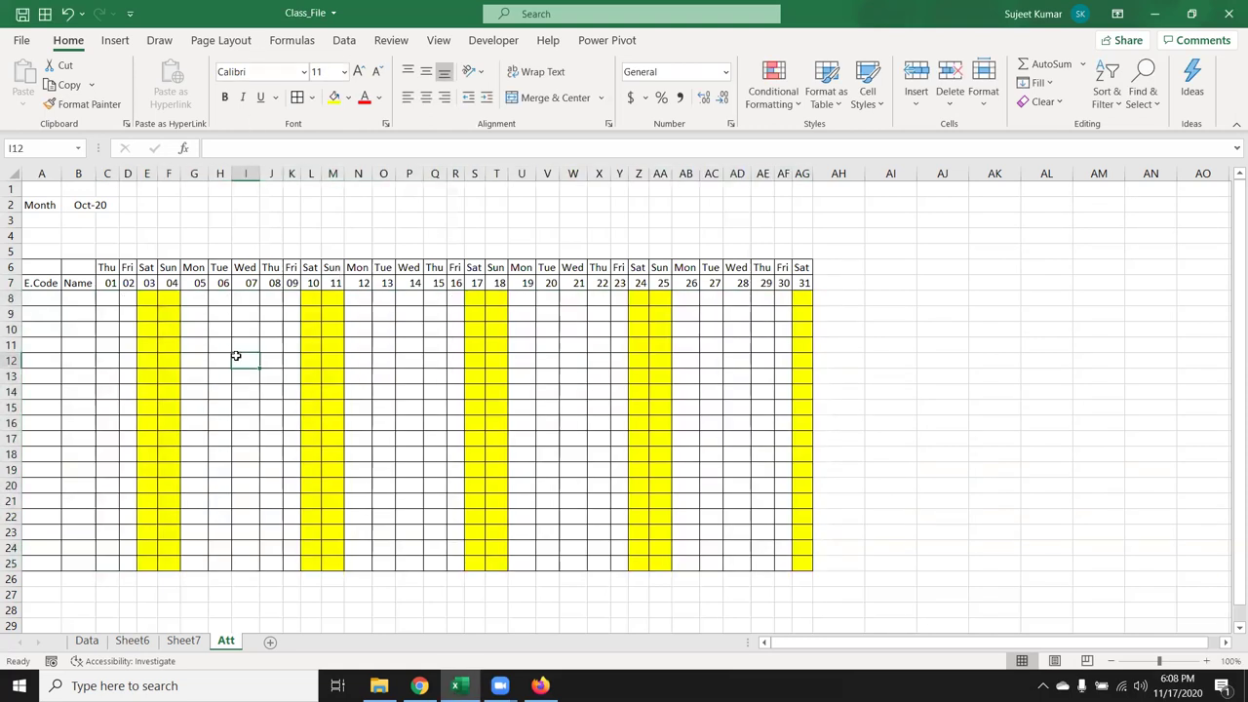
type("L")
key("Return")
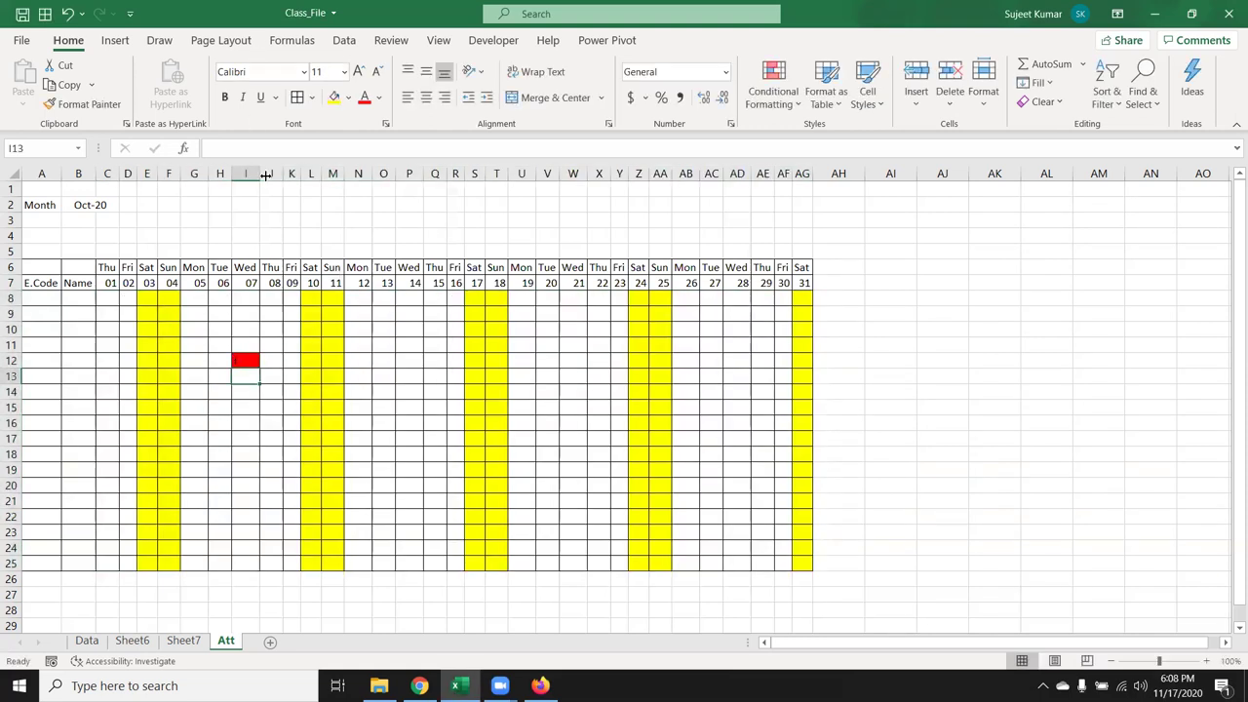
type("l")
key("Return")
key("Up")
key("Up")
key("shift+Down")
key("Delete")
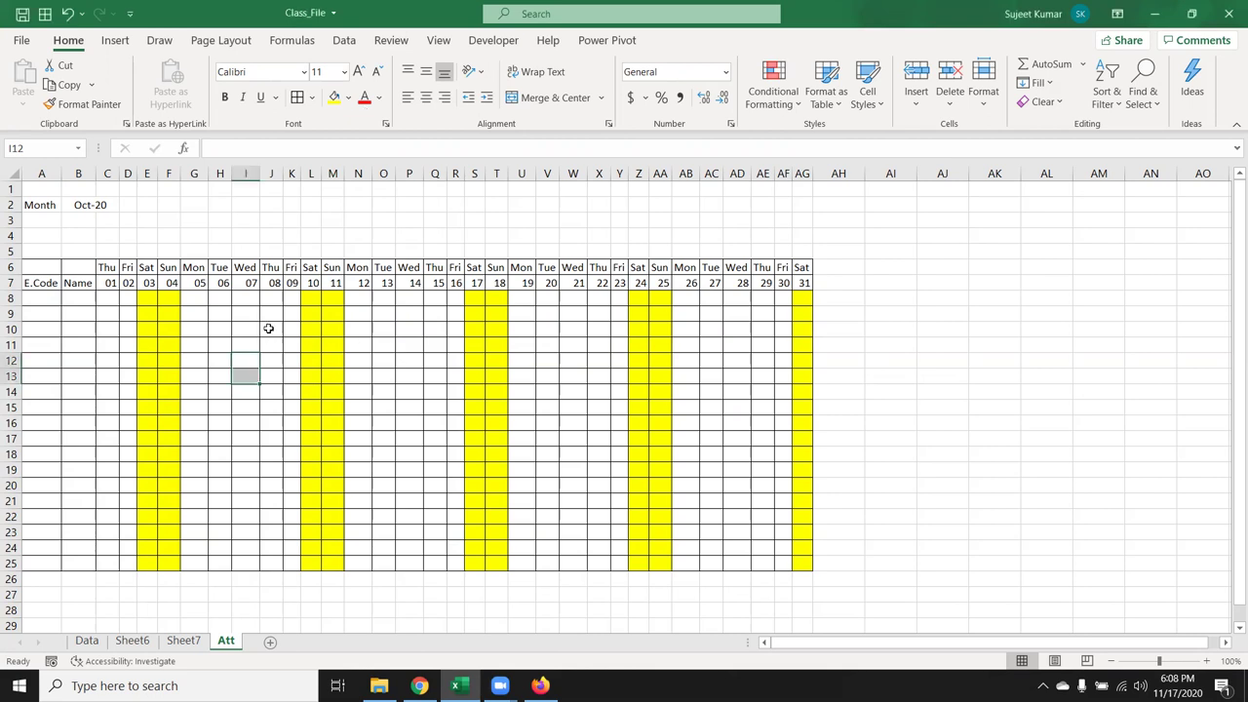
mouse_move(110, 296)
left_mouse_down()
mouse_move(836, 468)
mouse_move(793, 502)
left_mouse_up()
scroll(810, 476, "down", 2)
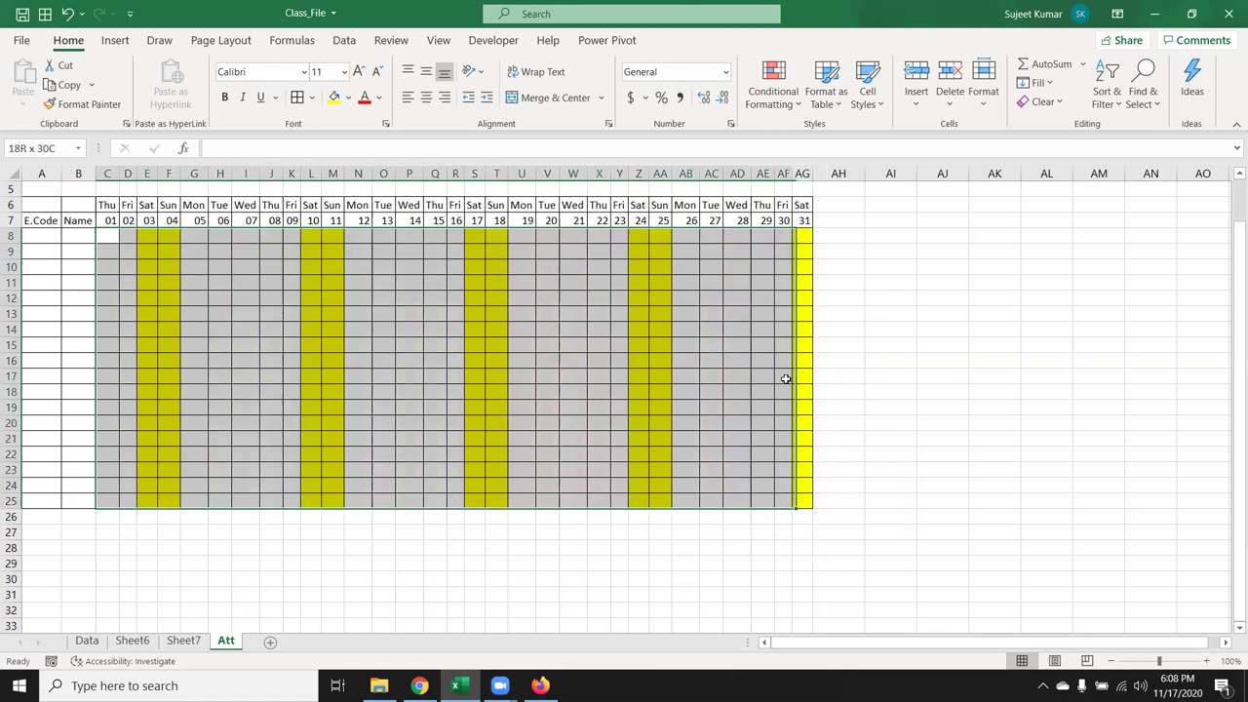
left_click(783, 107)
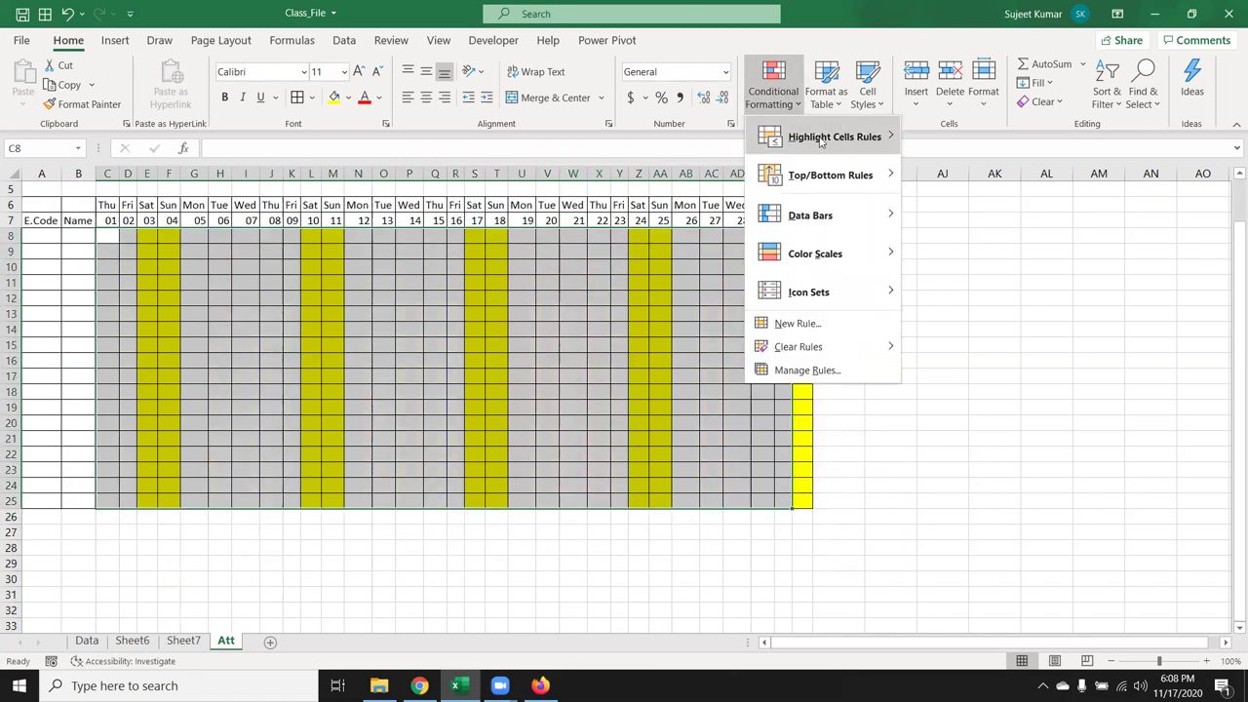
mouse_move(820, 141)
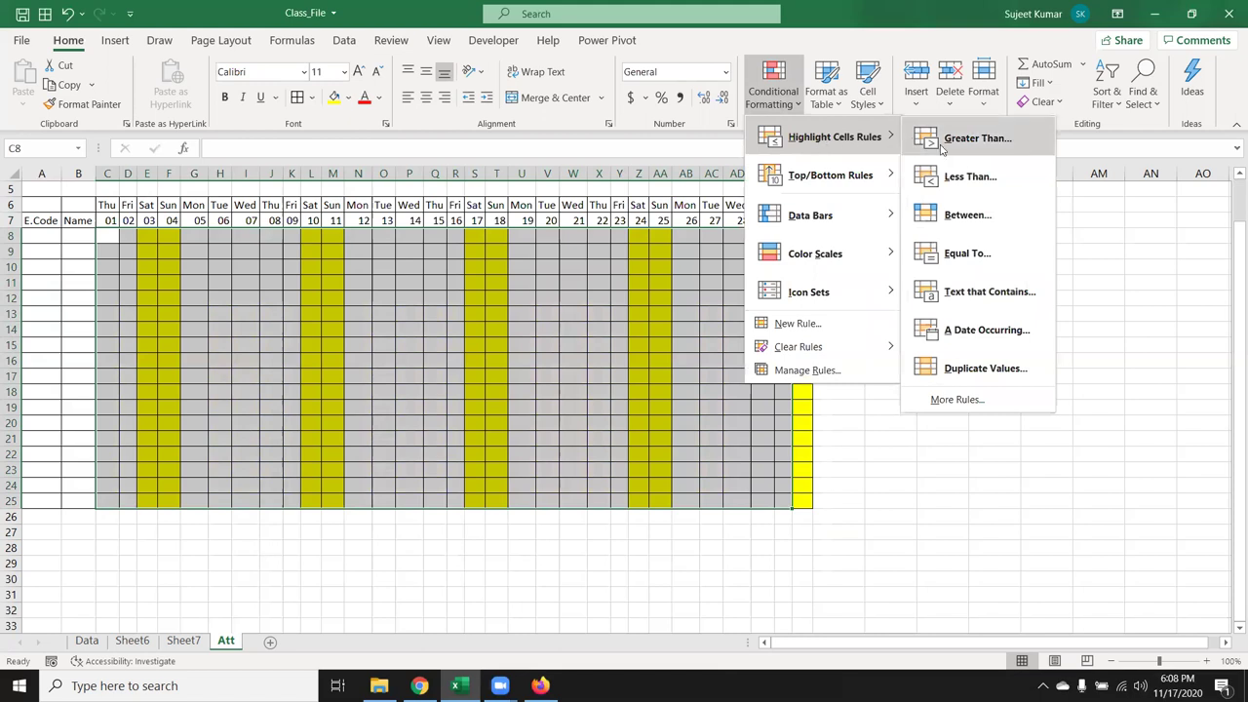
left_click(991, 268)
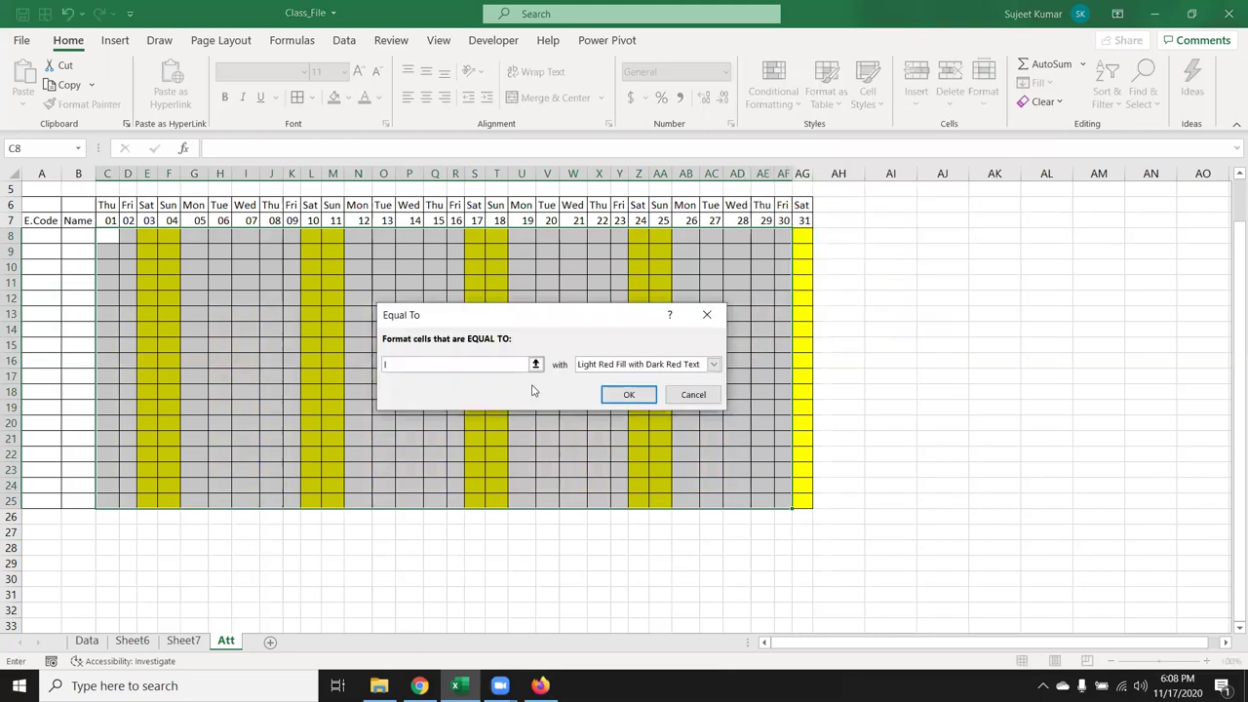
left_click(594, 368)
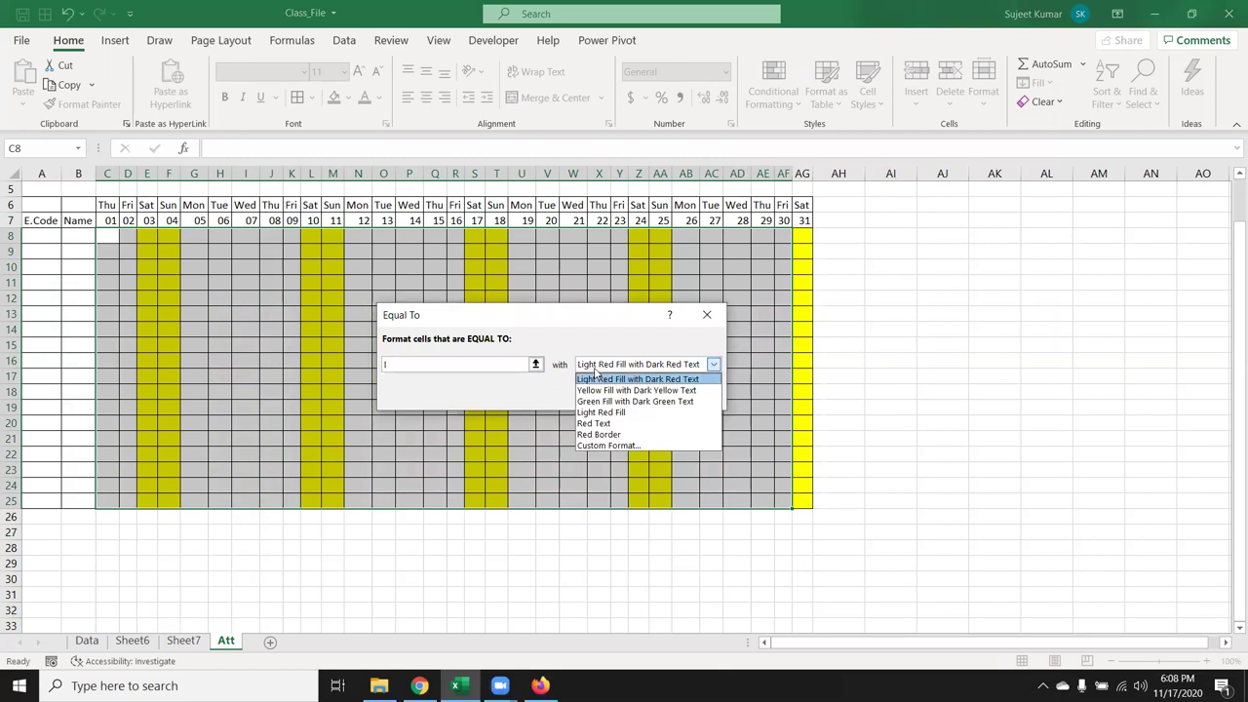
left_click(615, 434)
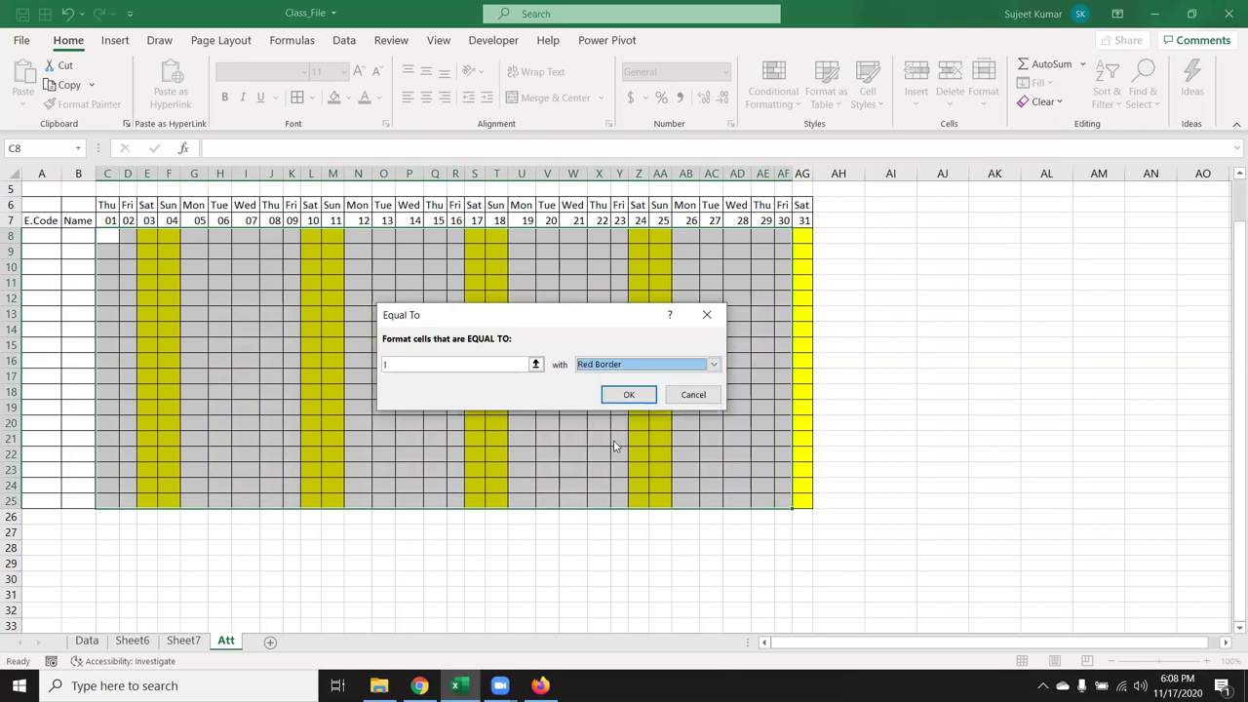
left_click(714, 364)
left_click(616, 445)
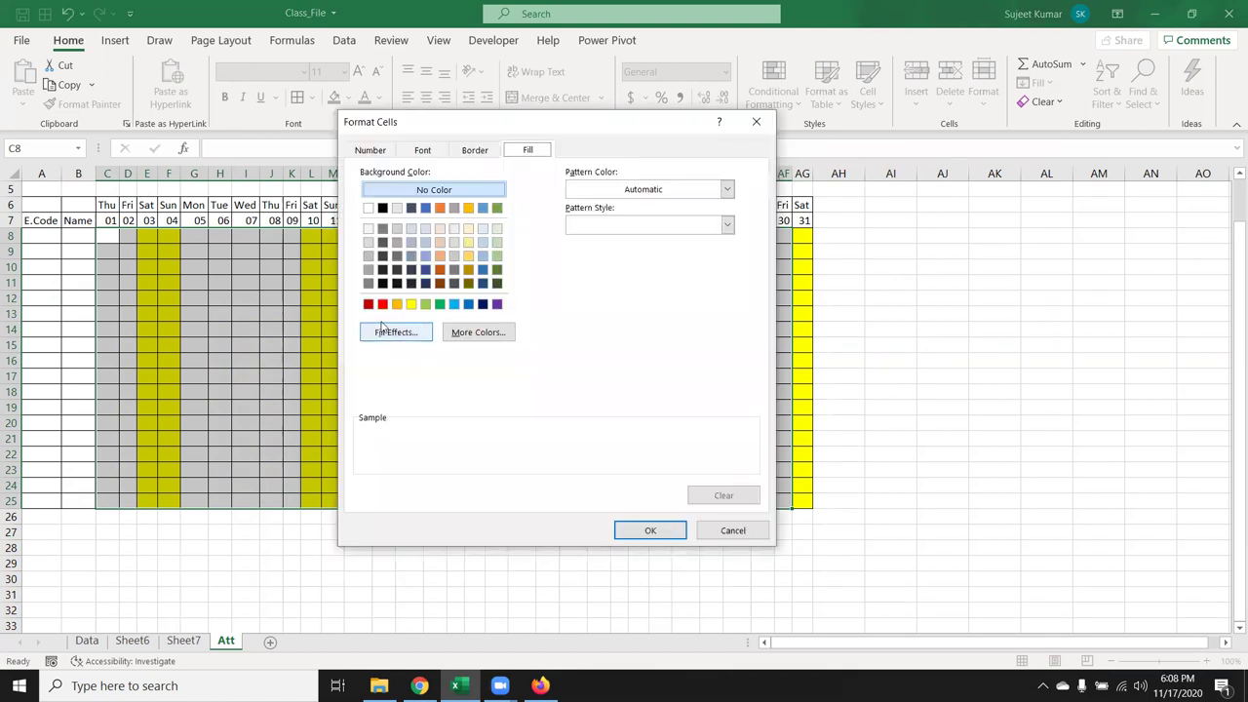
left_click(383, 304)
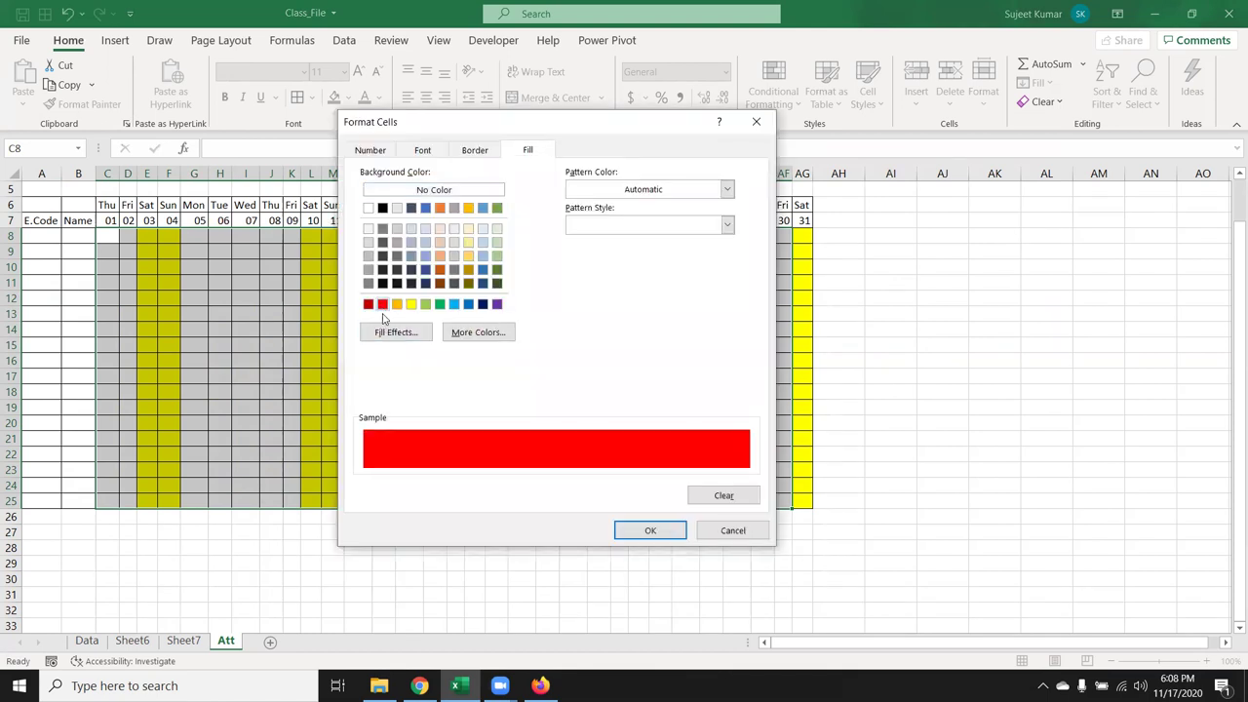
left_click(734, 530)
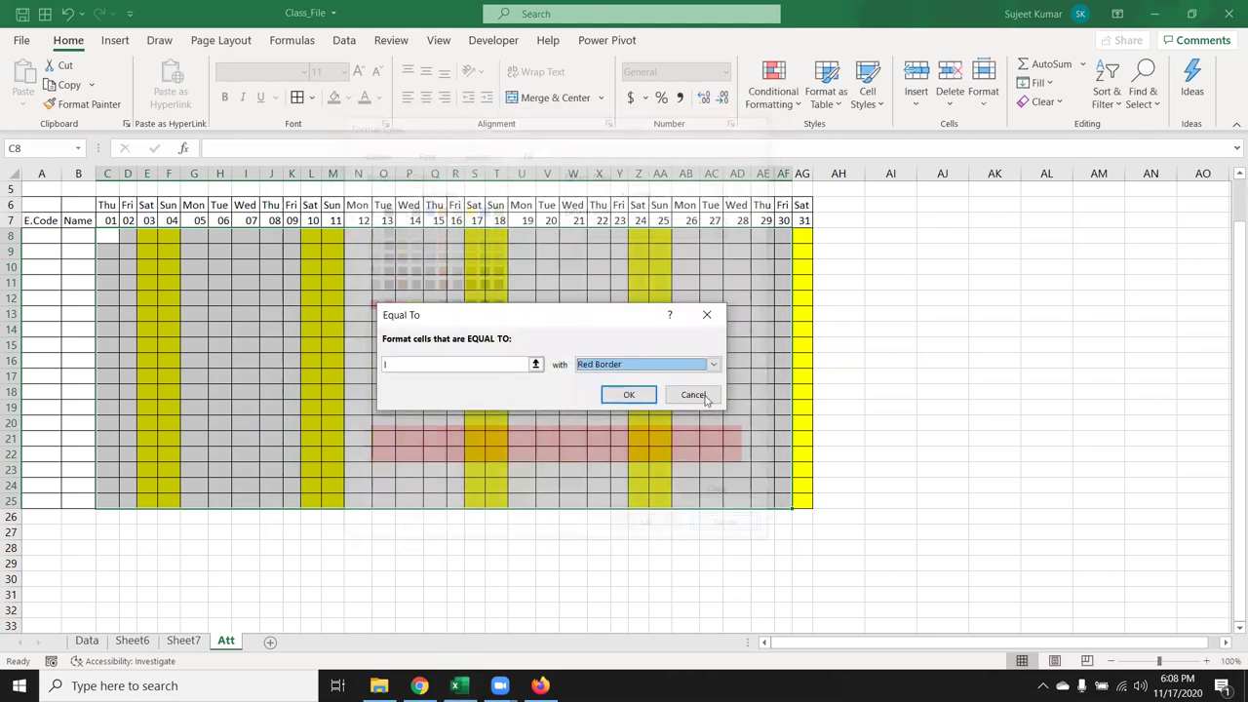
left_click(693, 395)
left_click(294, 309)
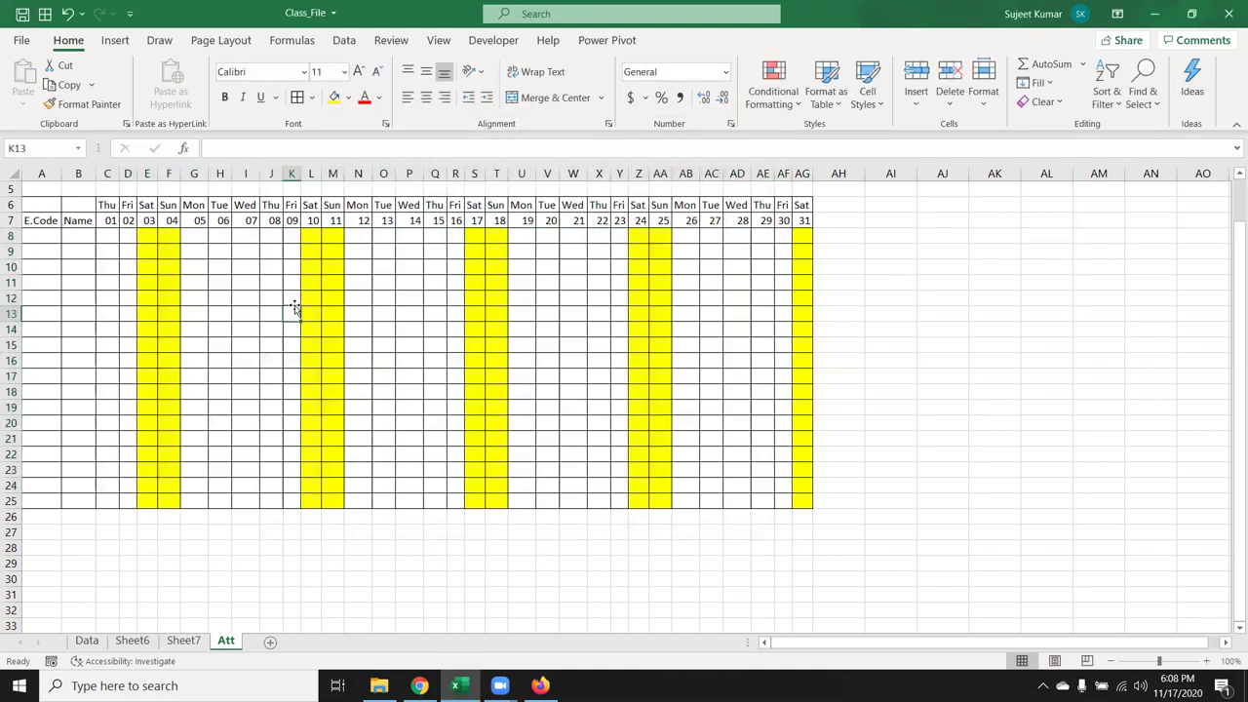
key("Left")
type("L")
key("Return")
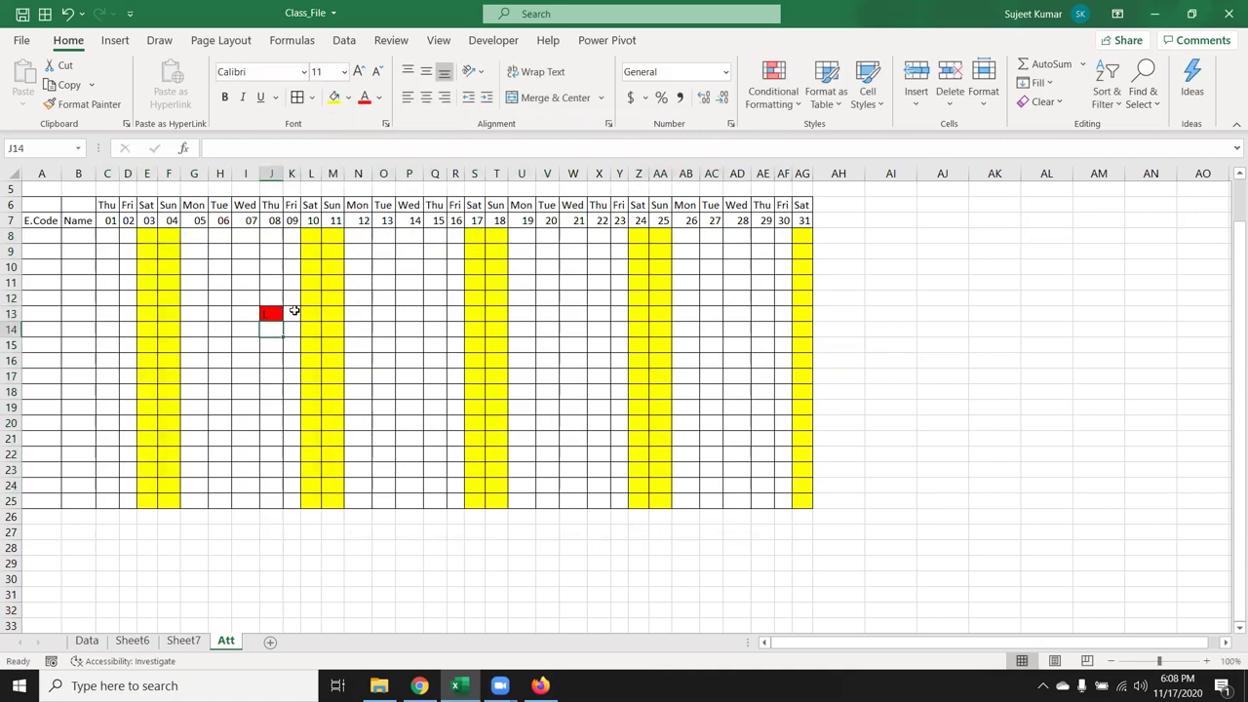
key("Up")
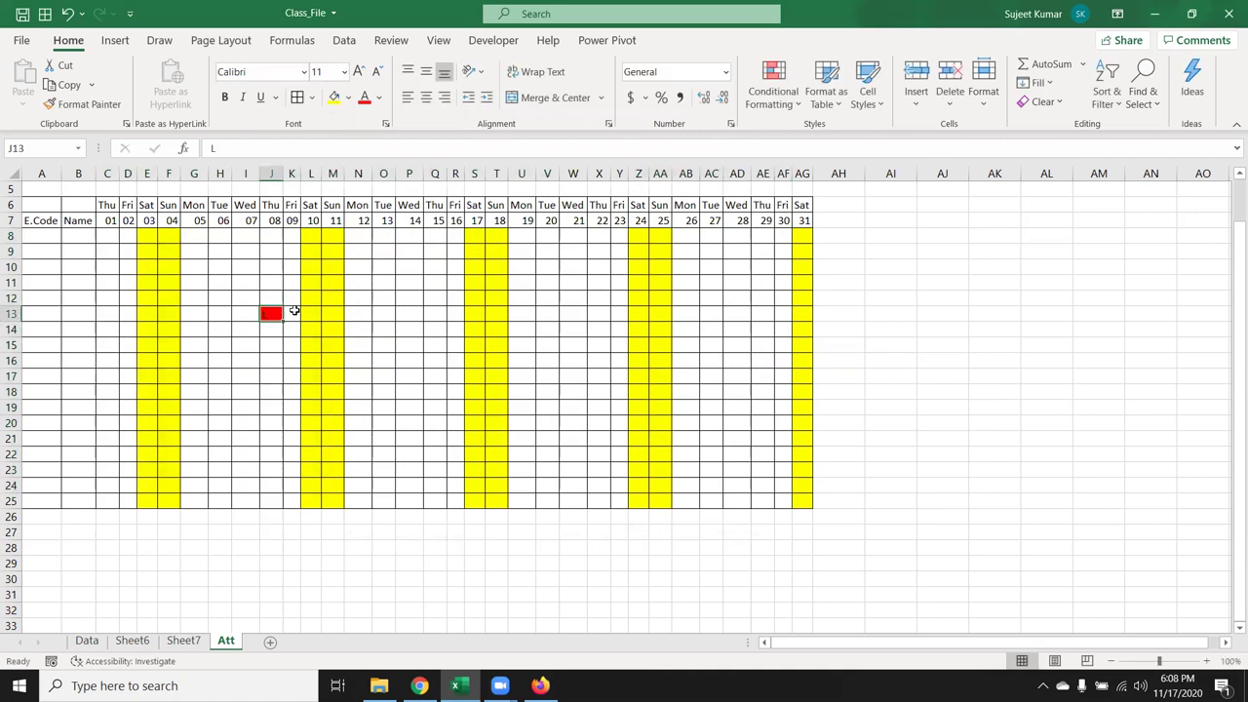
key("Delete")
Enter 11/1 as the start date in C7 so the sheet shows Nov-20
left_click(108, 221)
scroll(105, 234, "up", 2)
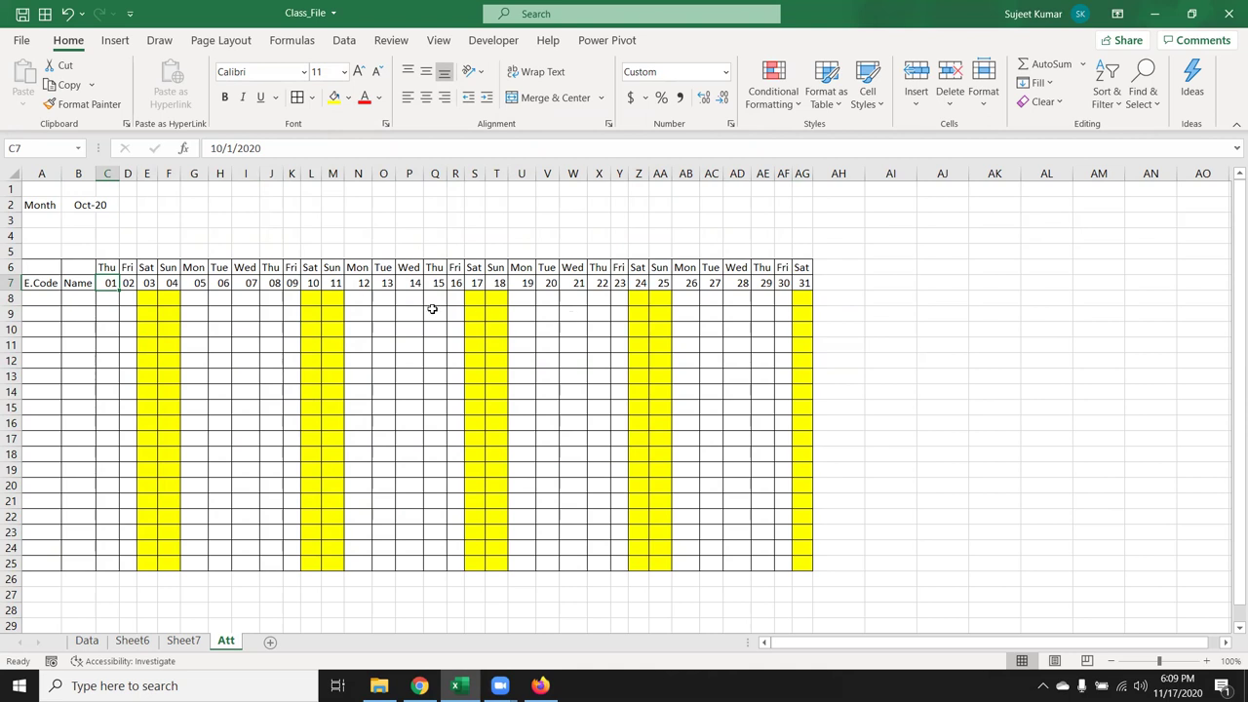
left_click_drag(76, 269, 764, 541)
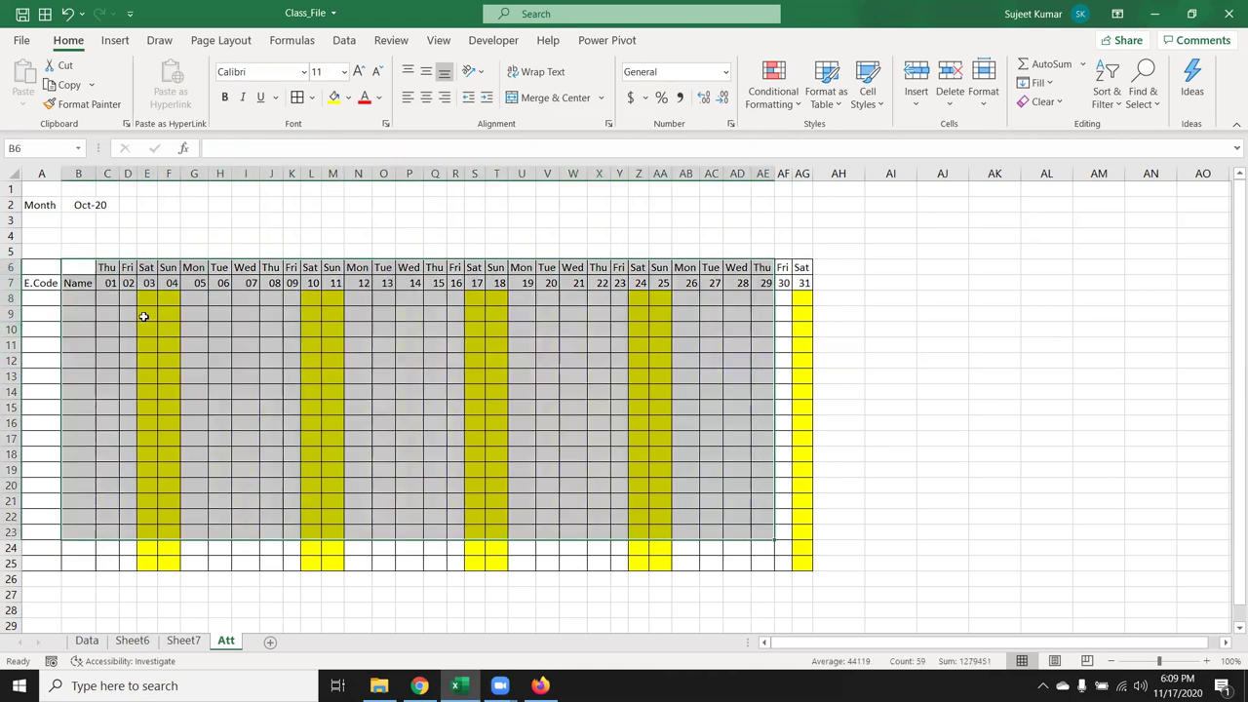
left_click(144, 314)
left_click(103, 287)
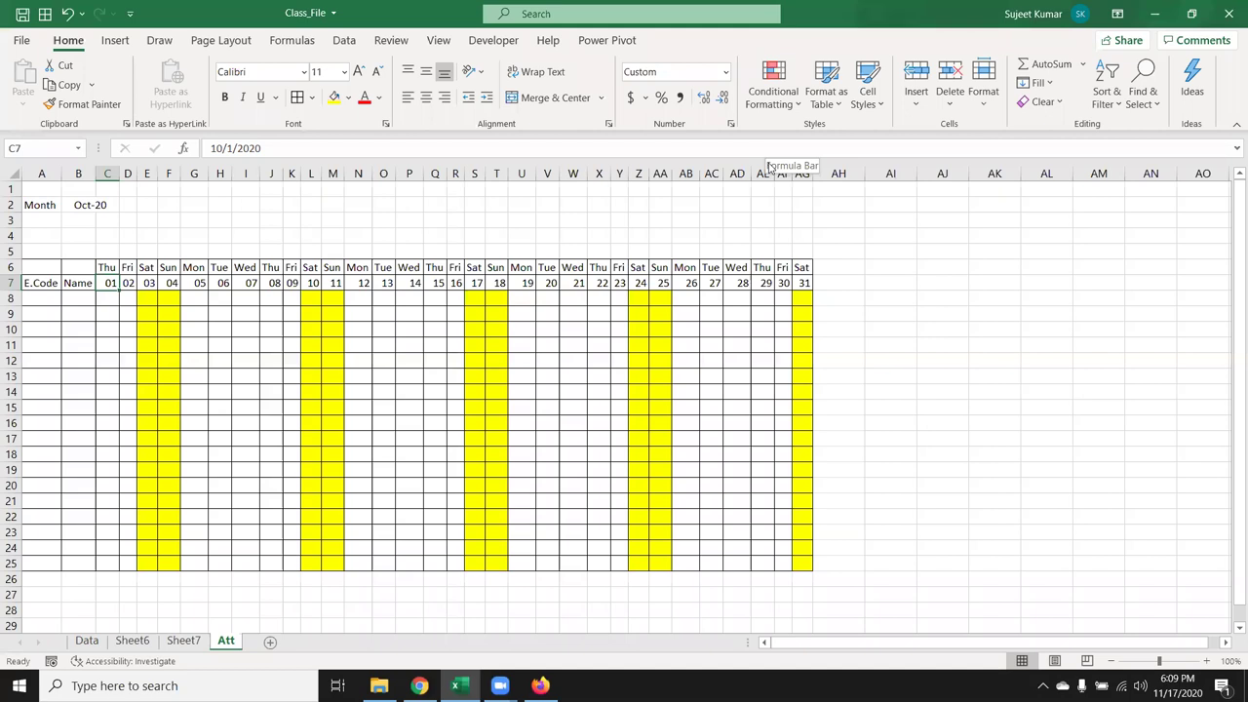
type("11/1")
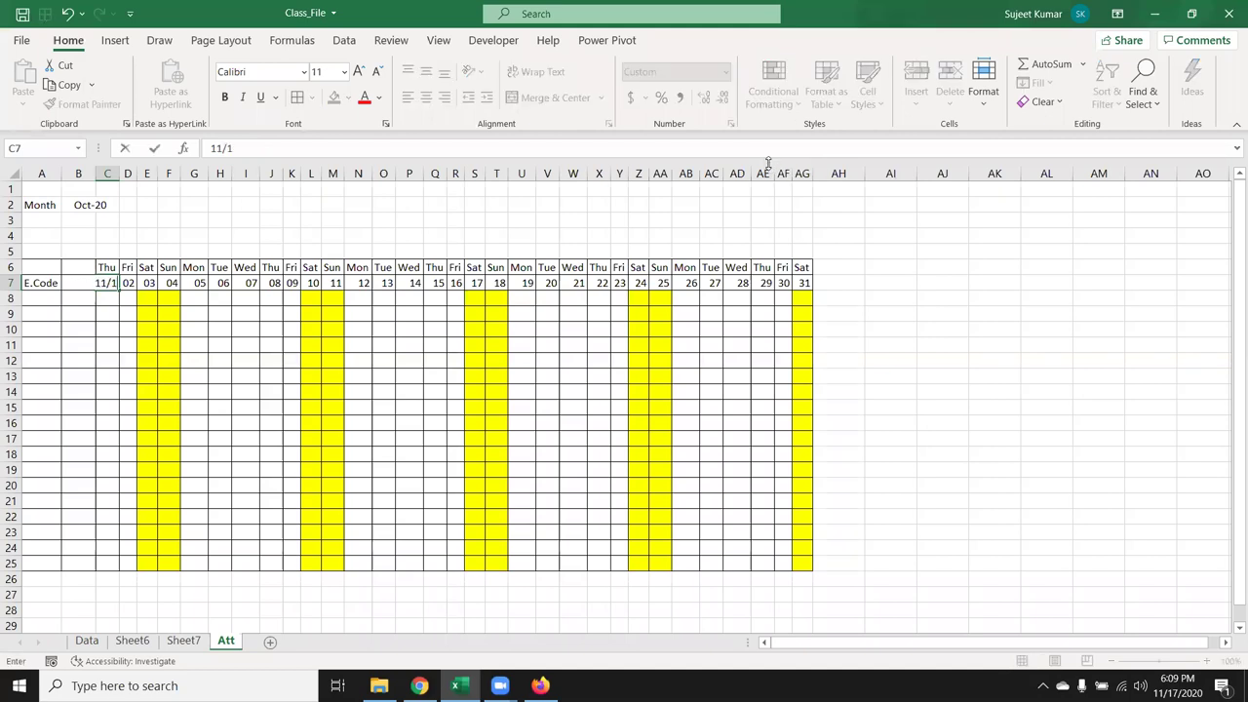
key("Return")
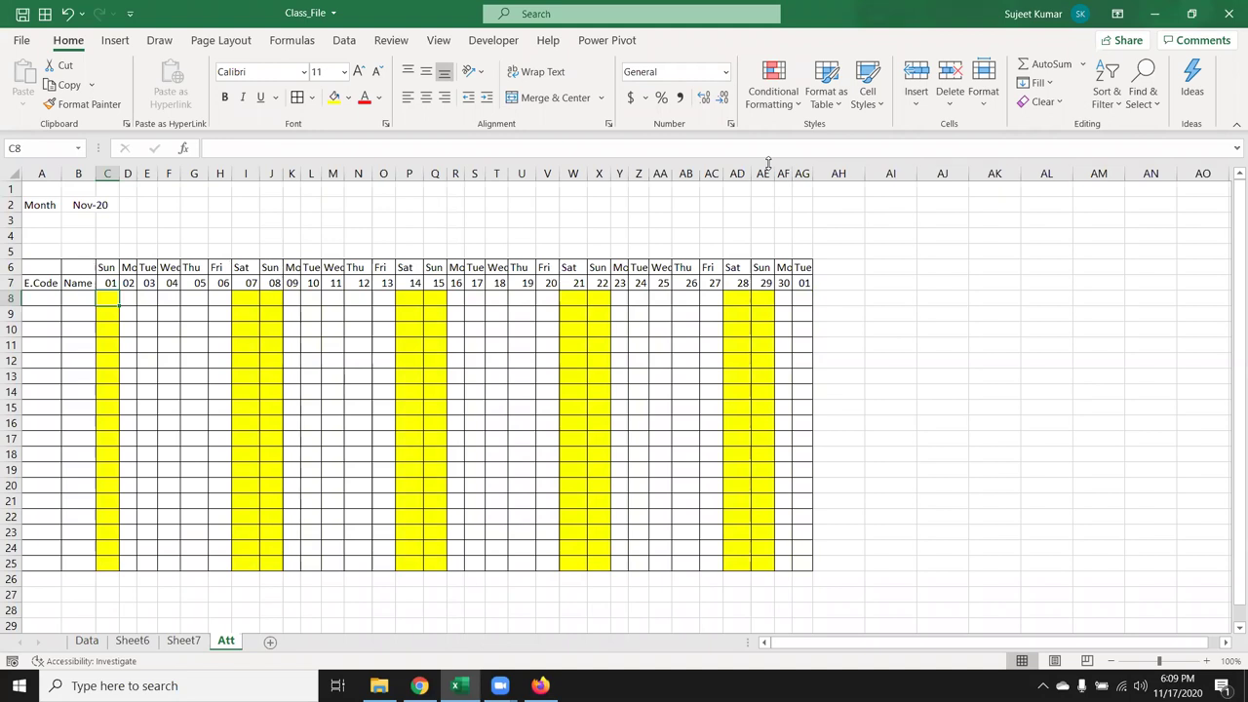
Step along row 7 to check the =E7+1 date formulas
key("Up")
key("Right")
key("Right")
key("Right")
key("Up")
key("Down")
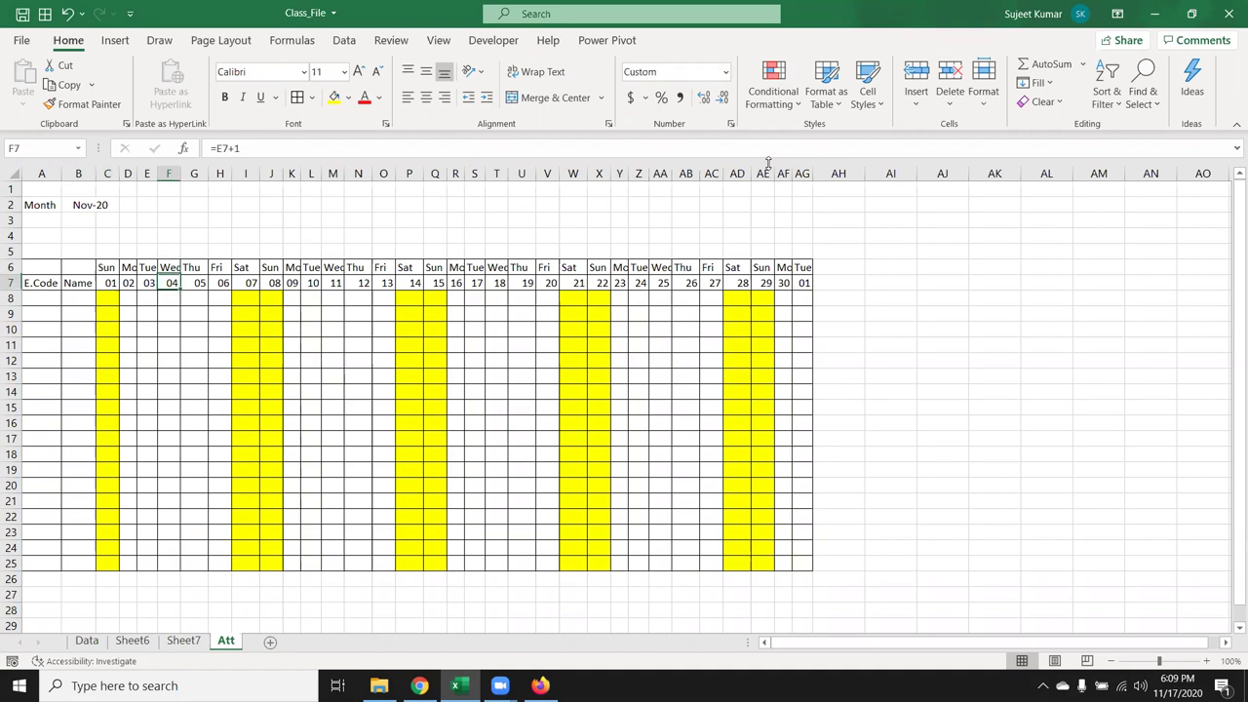
key("Left")
key("Left")
key("Left")
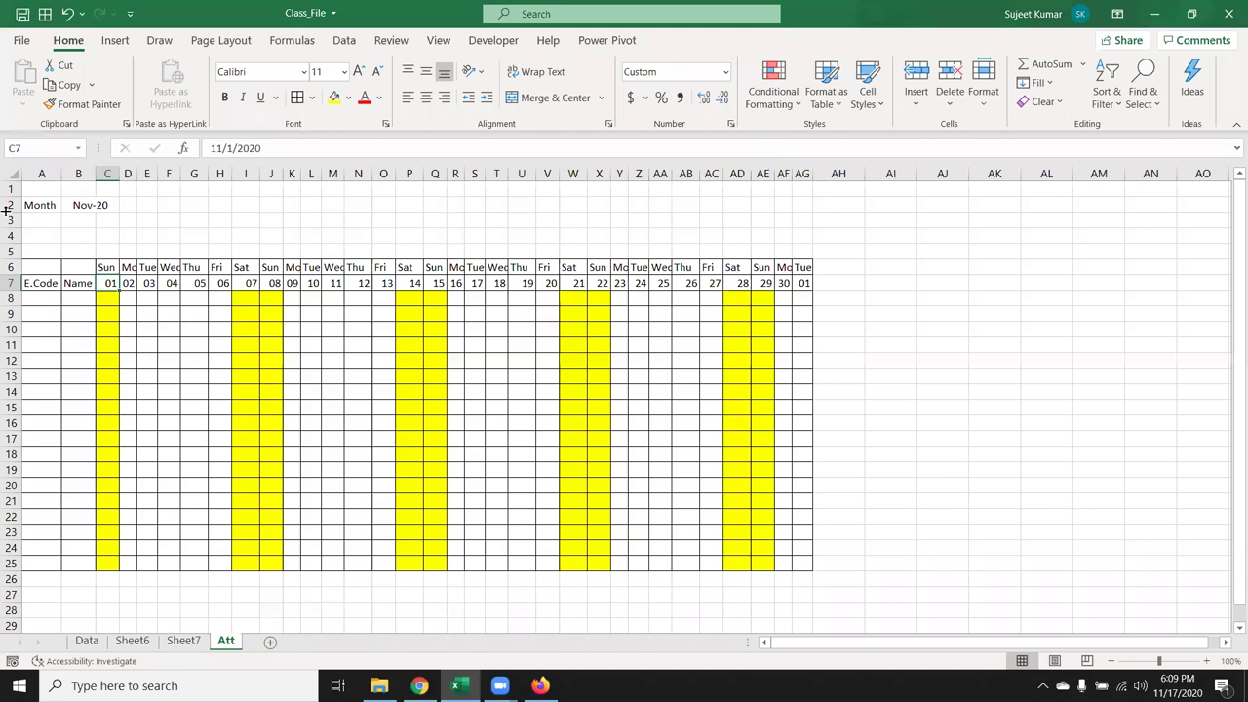
Try entering 2/2019 as the month in B2, then undo back to Nov-20
left_click(86, 205)
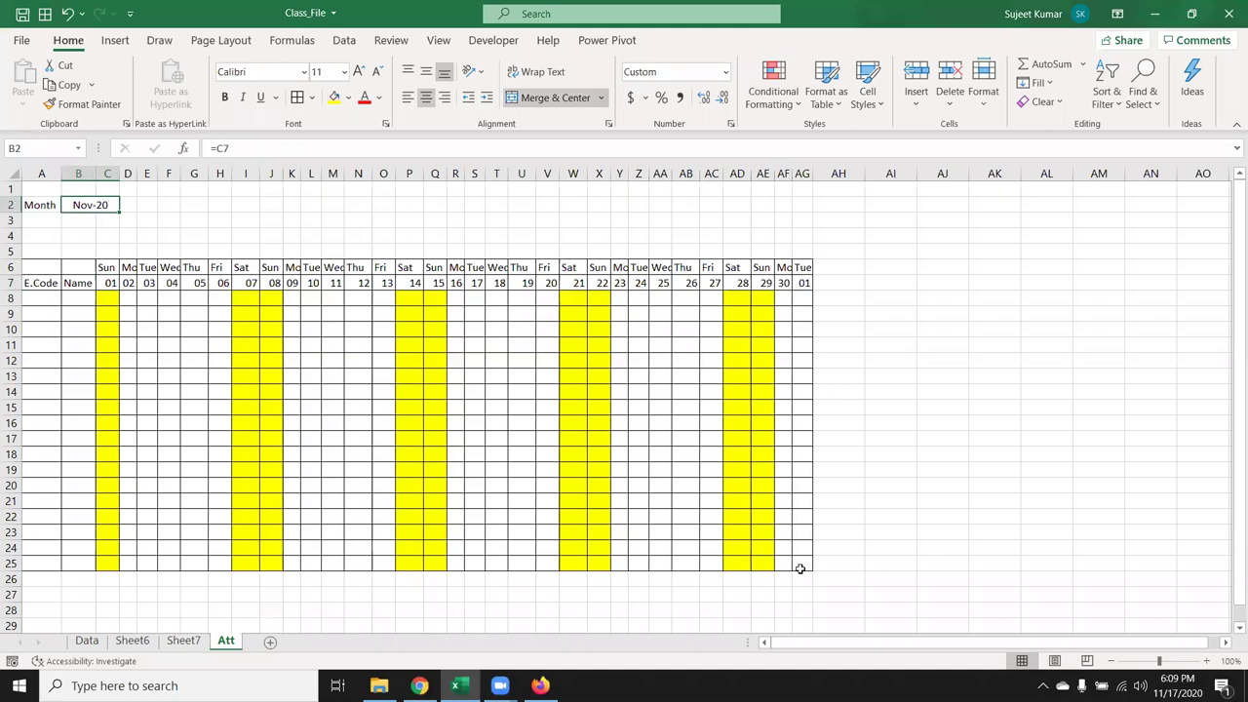
key("ctrl+z")
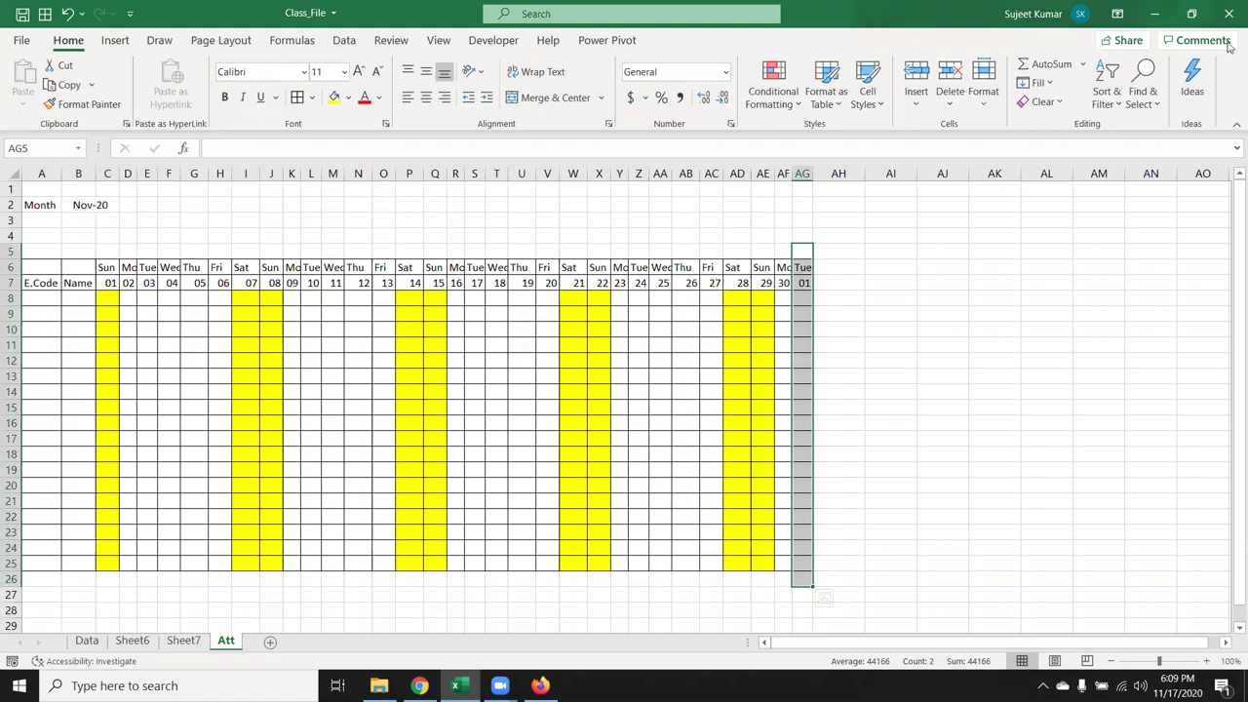
key("ctrl+z")
type("2/2019")
key("Return")
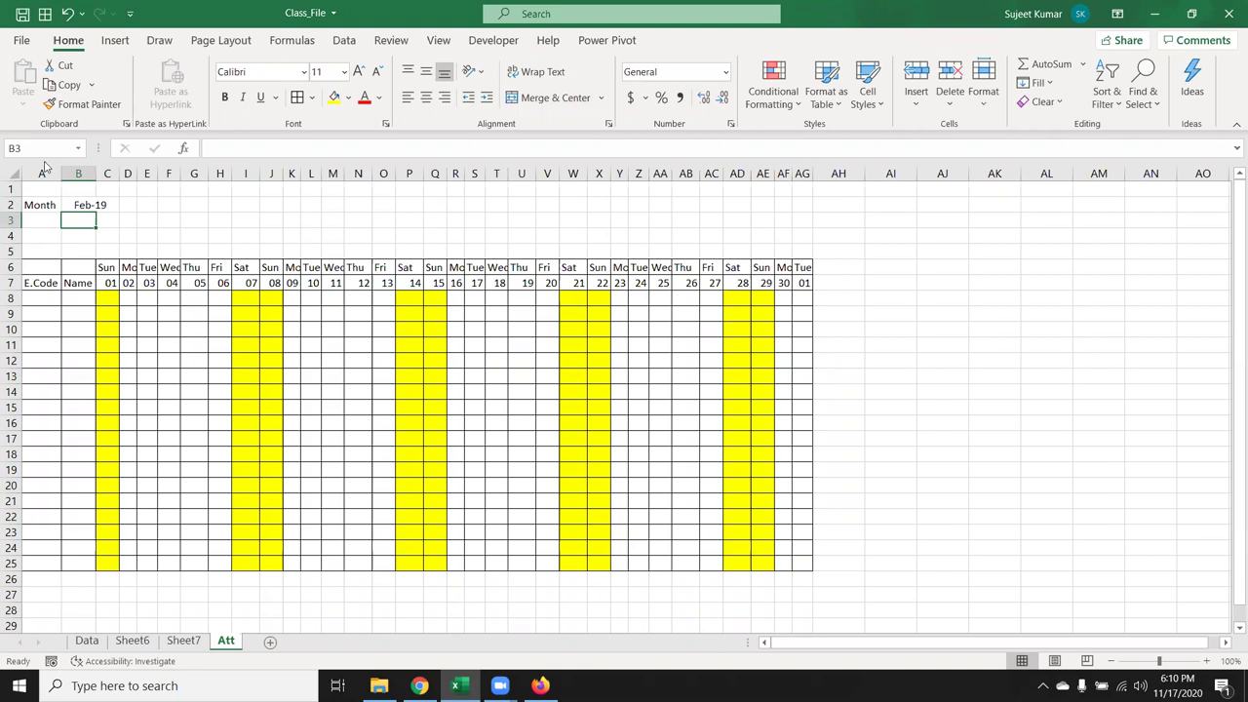
key("ctrl+z")
Set the start date in C7 to 2/1/2019 so the header reads Feb-19
left_click(100, 284)
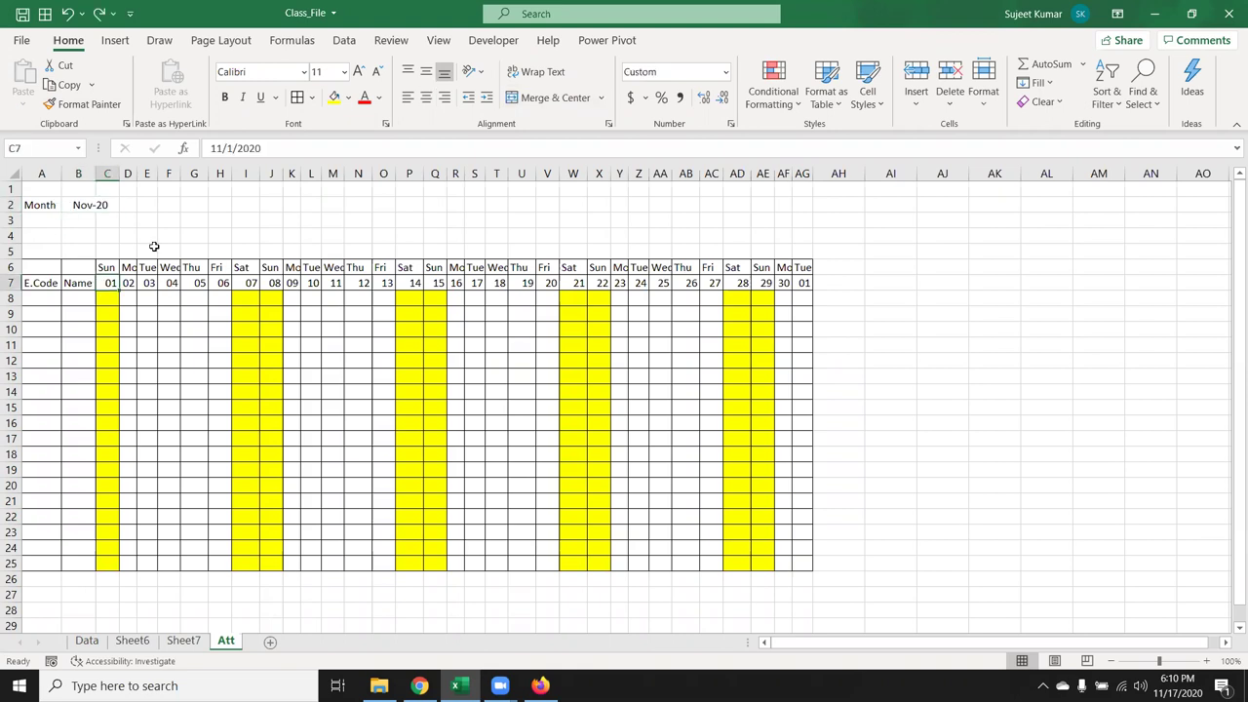
type("2")
type("/2")
key("BackSpace")
key("BackSpace")
type("/19")
key("Return")
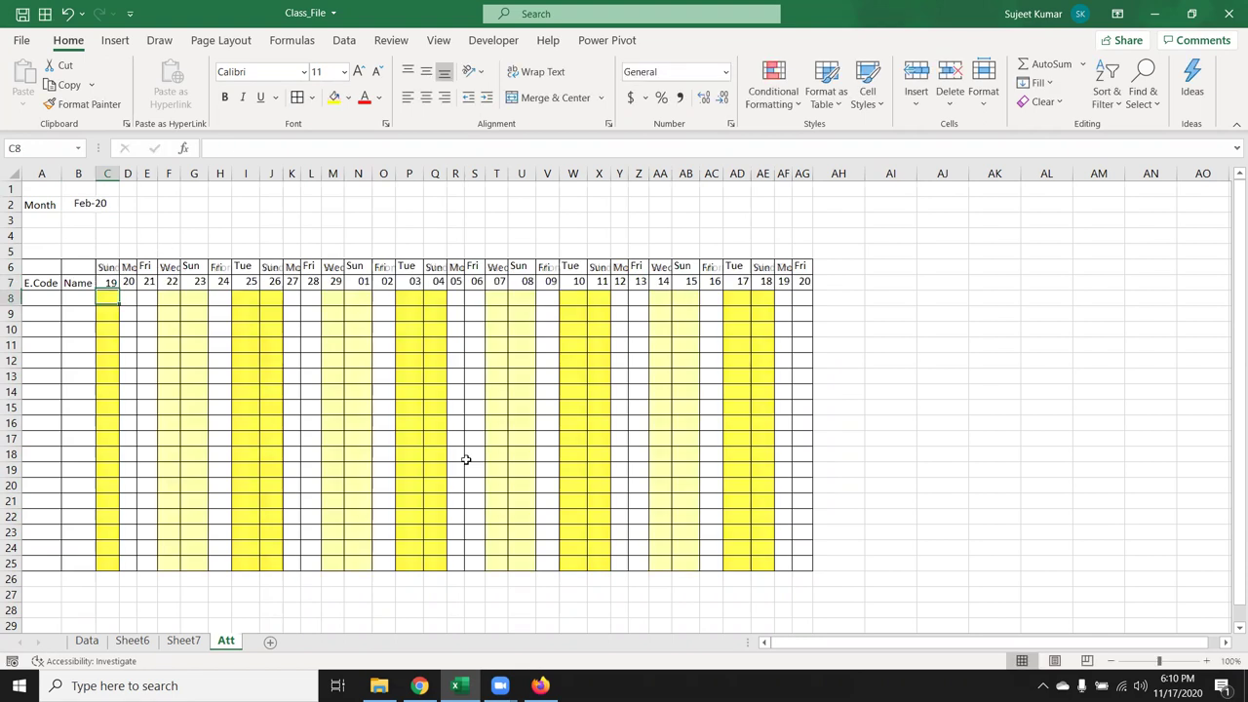
left_click(110, 283)
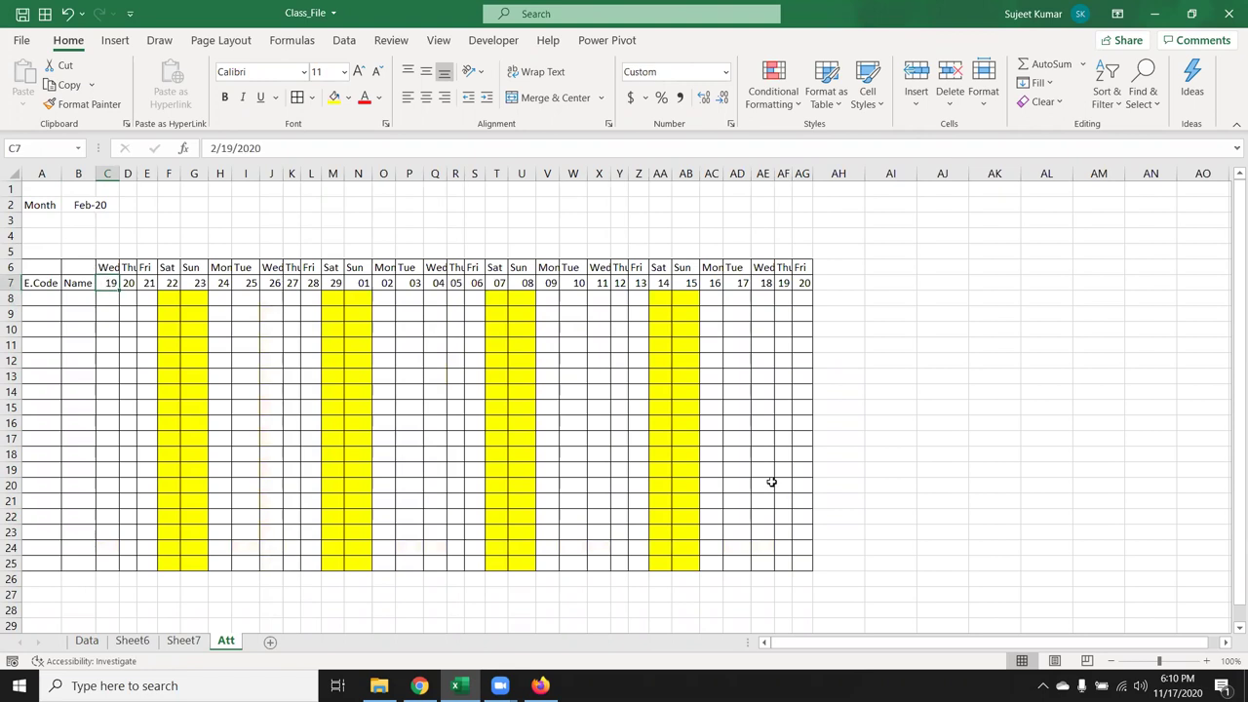
type("2/1")
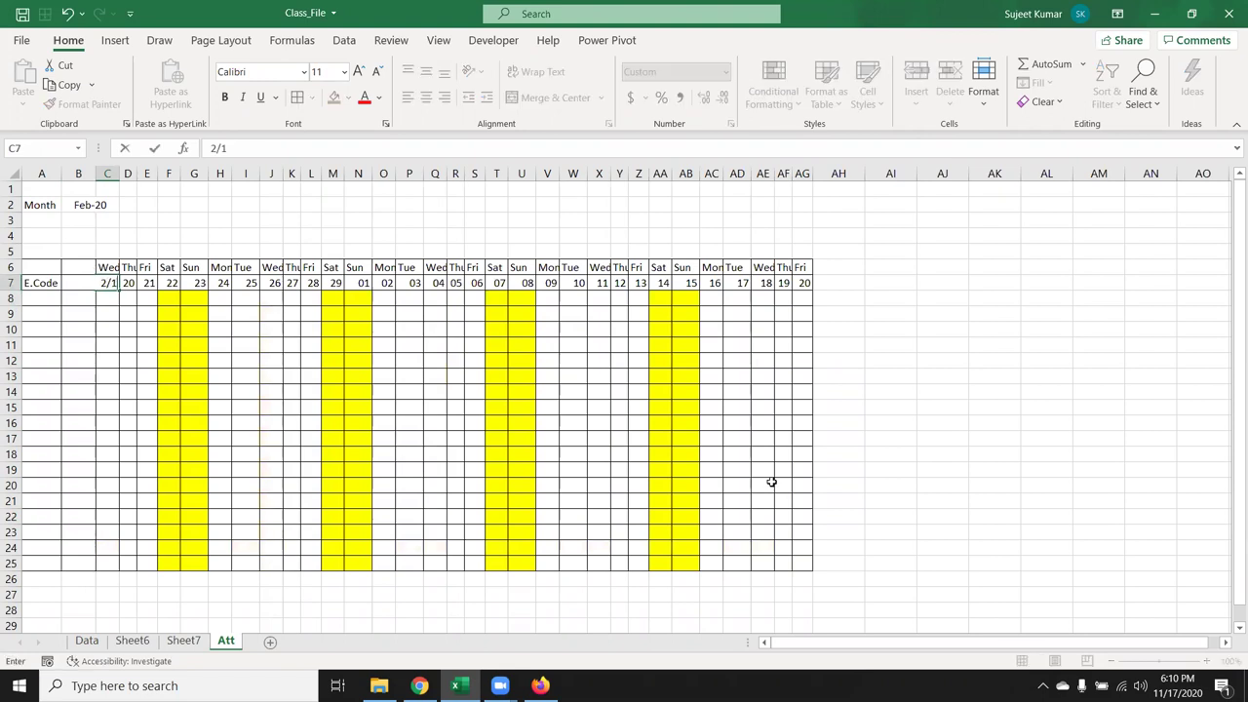
type("/2019")
key("Return")
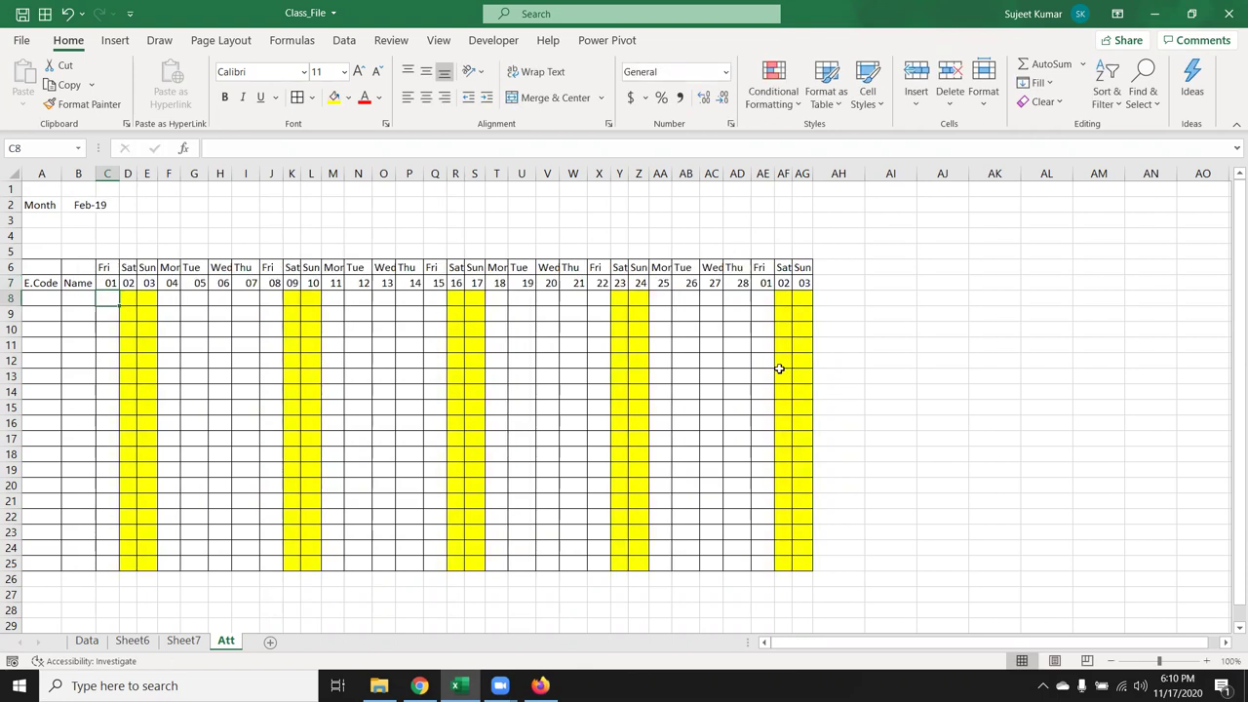
Select the extra day columns AE to AG and dismiss Fill without changes
left_click_drag(761, 283, 799, 288)
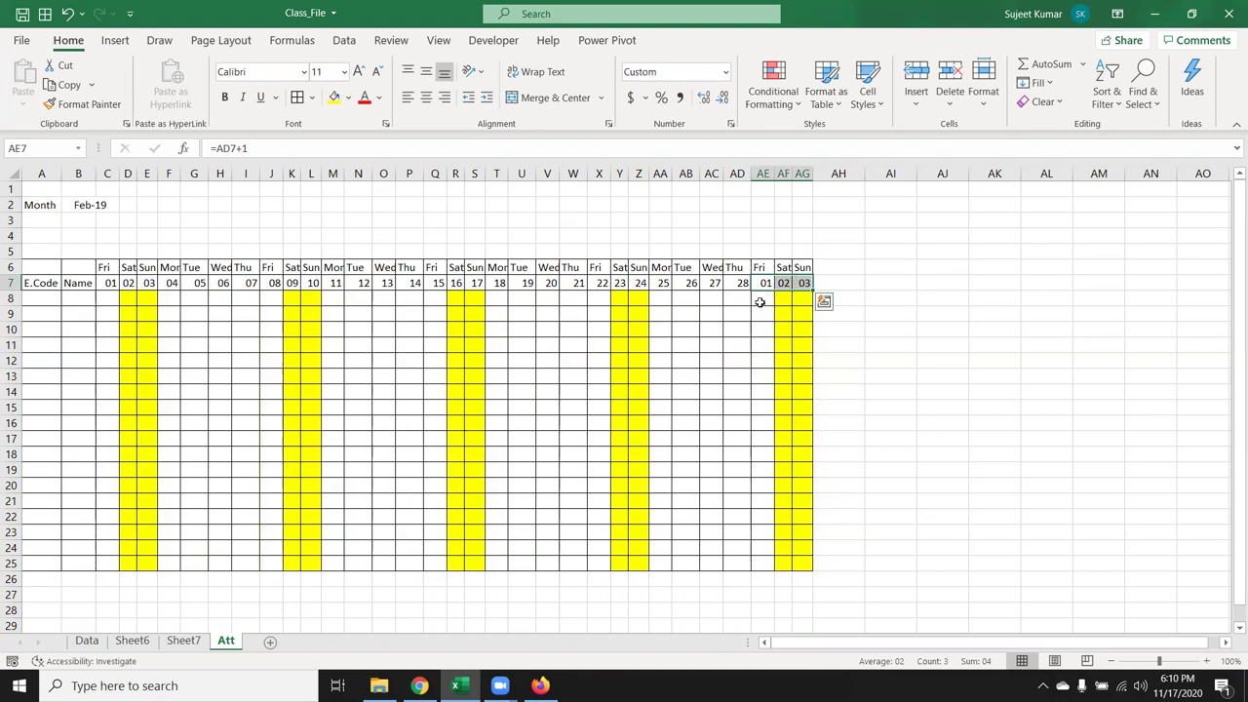
mouse_move(744, 306)
left_mouse_down()
mouse_move(791, 416)
mouse_move(773, 414)
left_mouse_up()
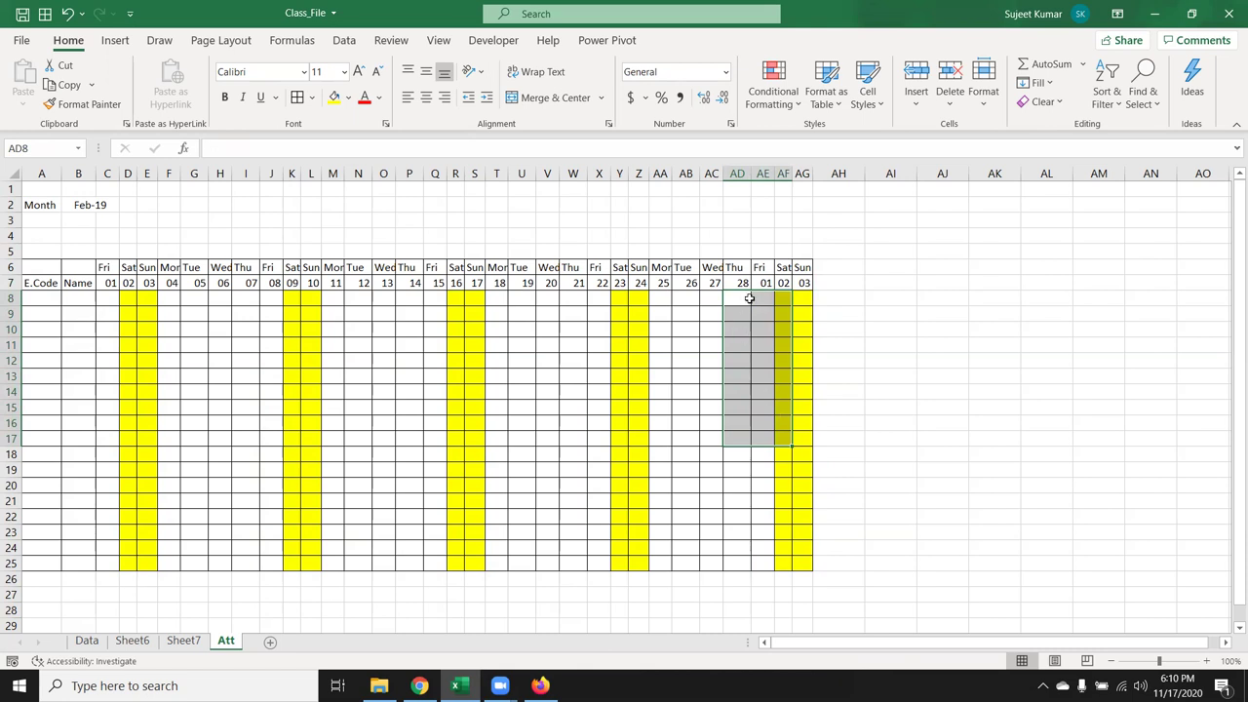
left_click_drag(762, 241, 801, 578)
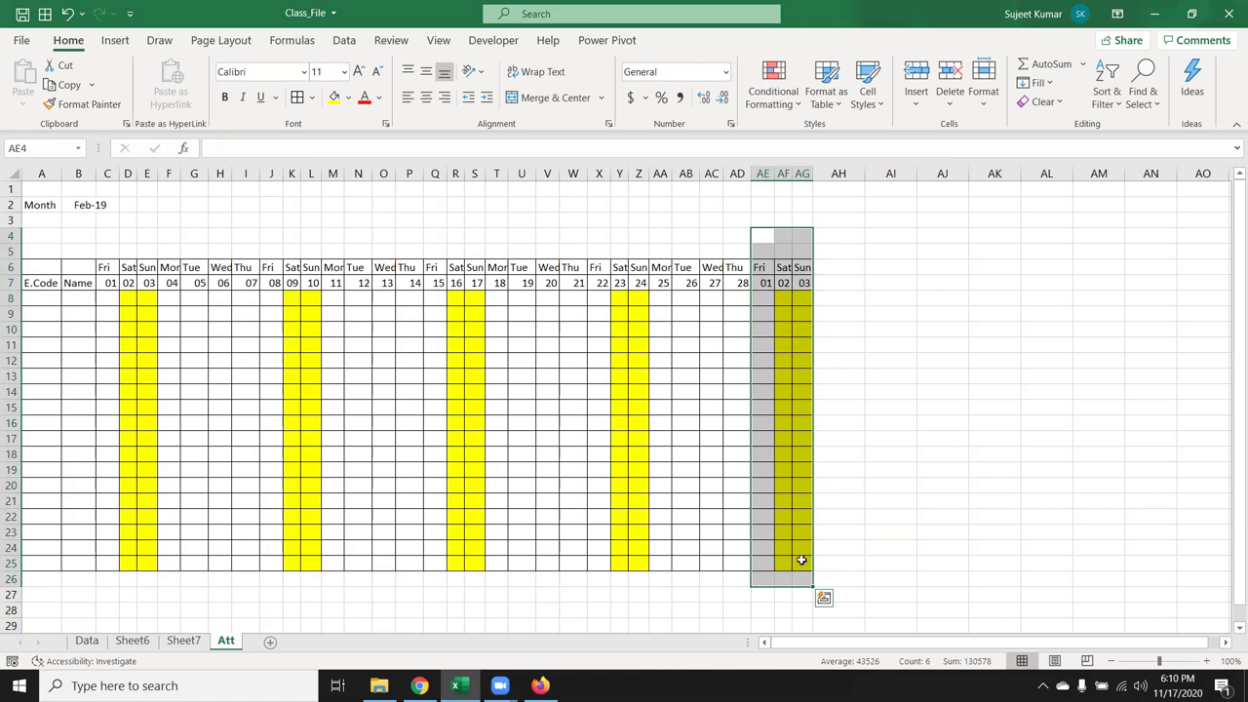
left_click(1037, 83)
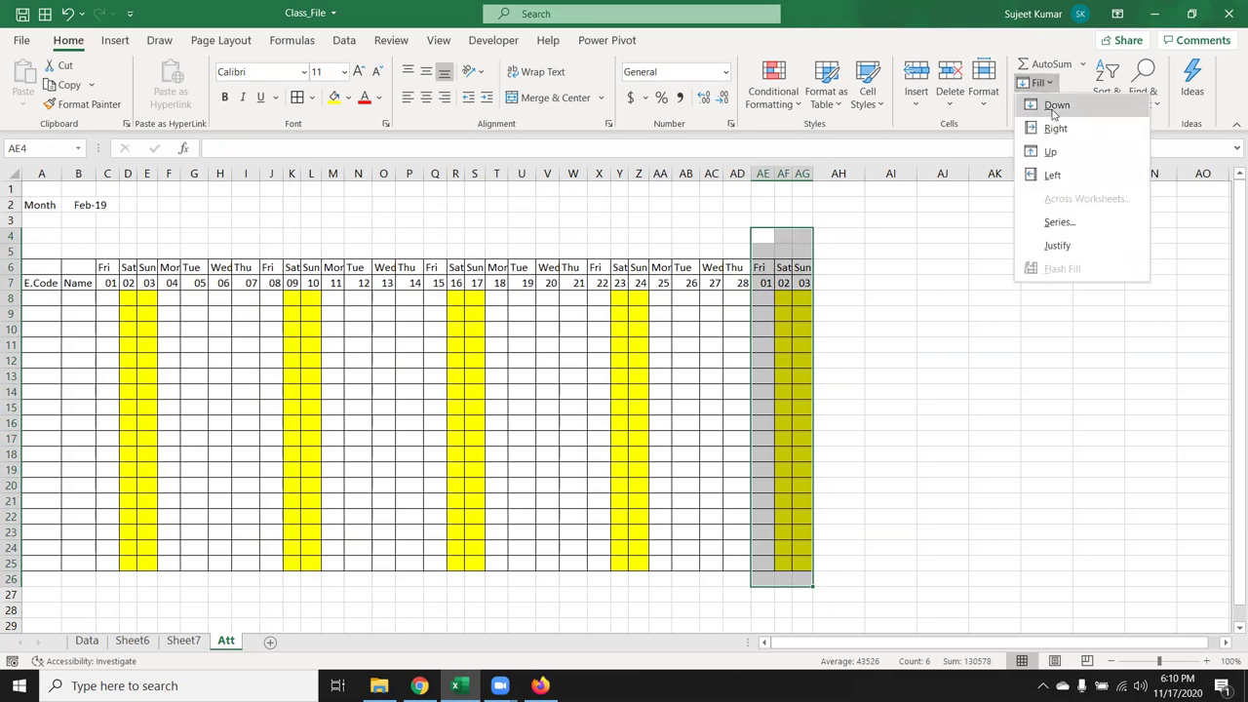
left_click(975, 143)
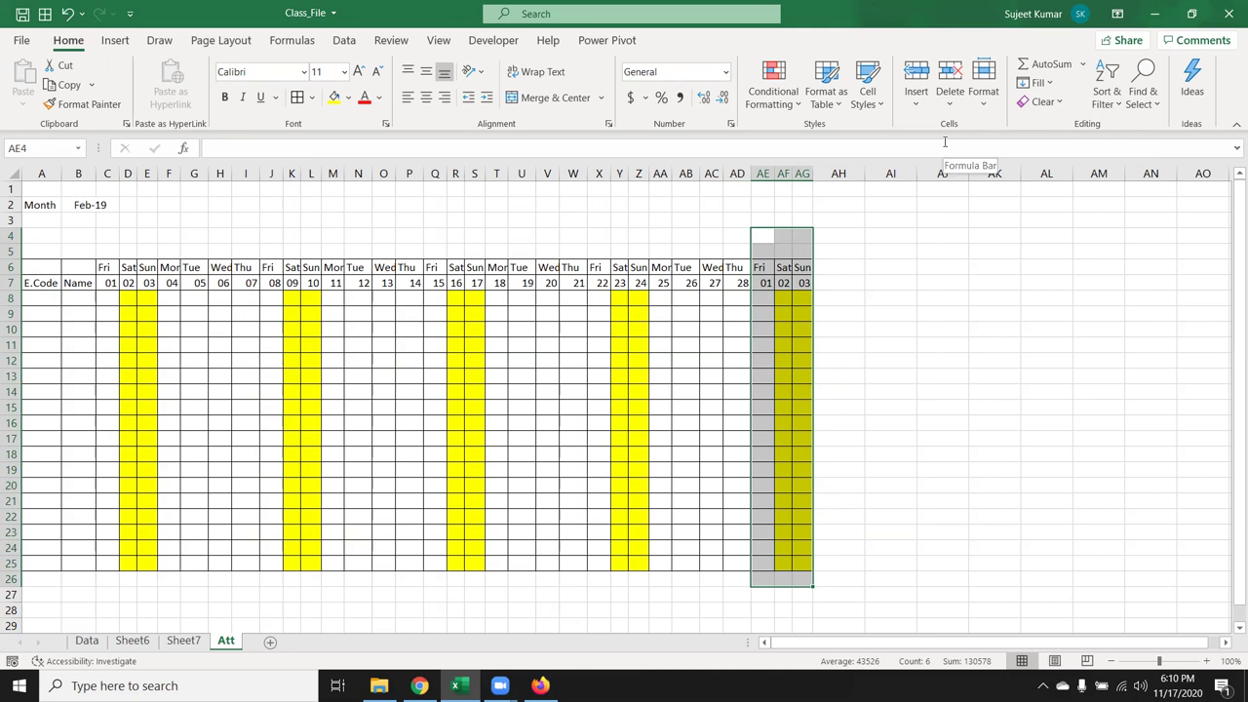
Inspect the date formulas in V7 and AE7
left_click(551, 282)
key("Escape")
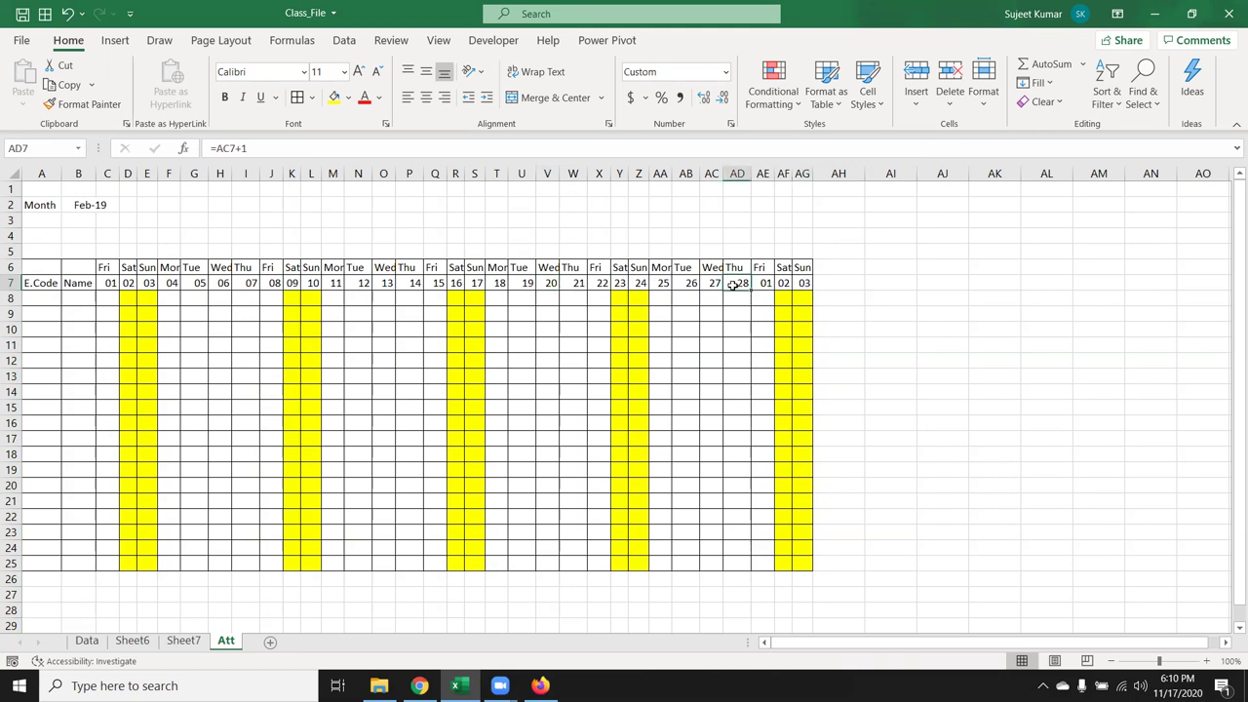
left_click(760, 284)
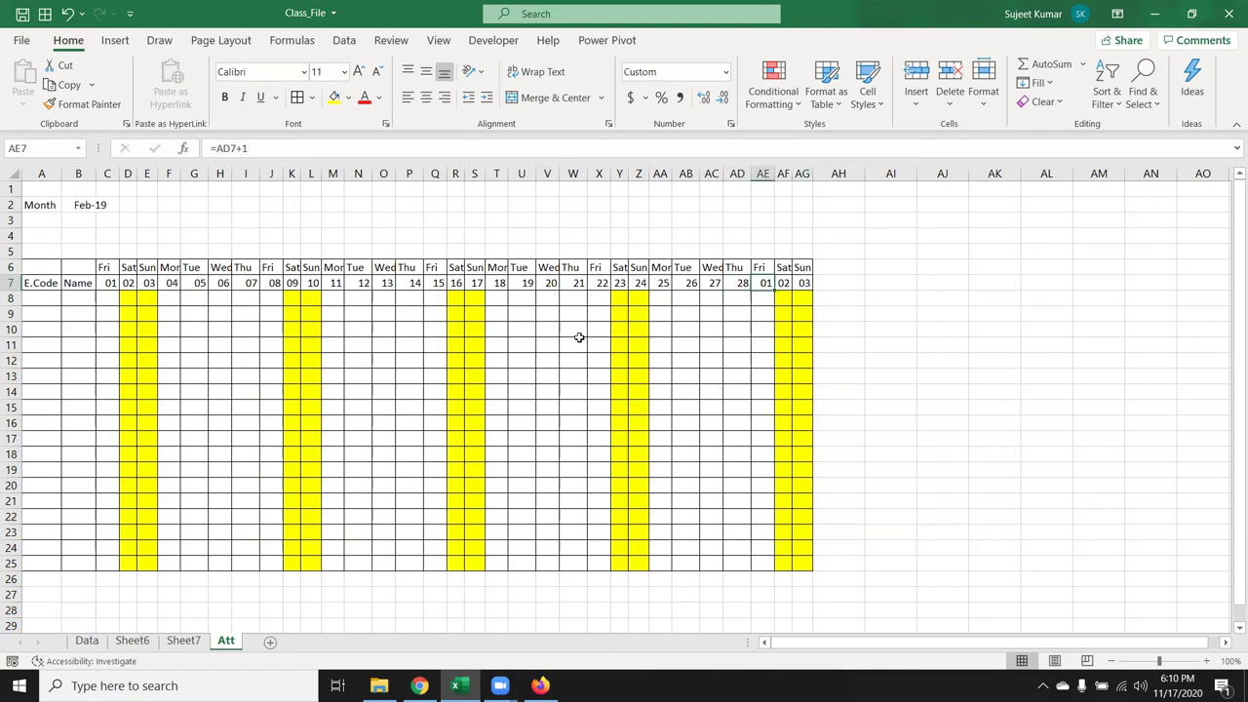
Add a new Sheet9 and put today's date in E6 with Ctrl+;
left_click(185, 642)
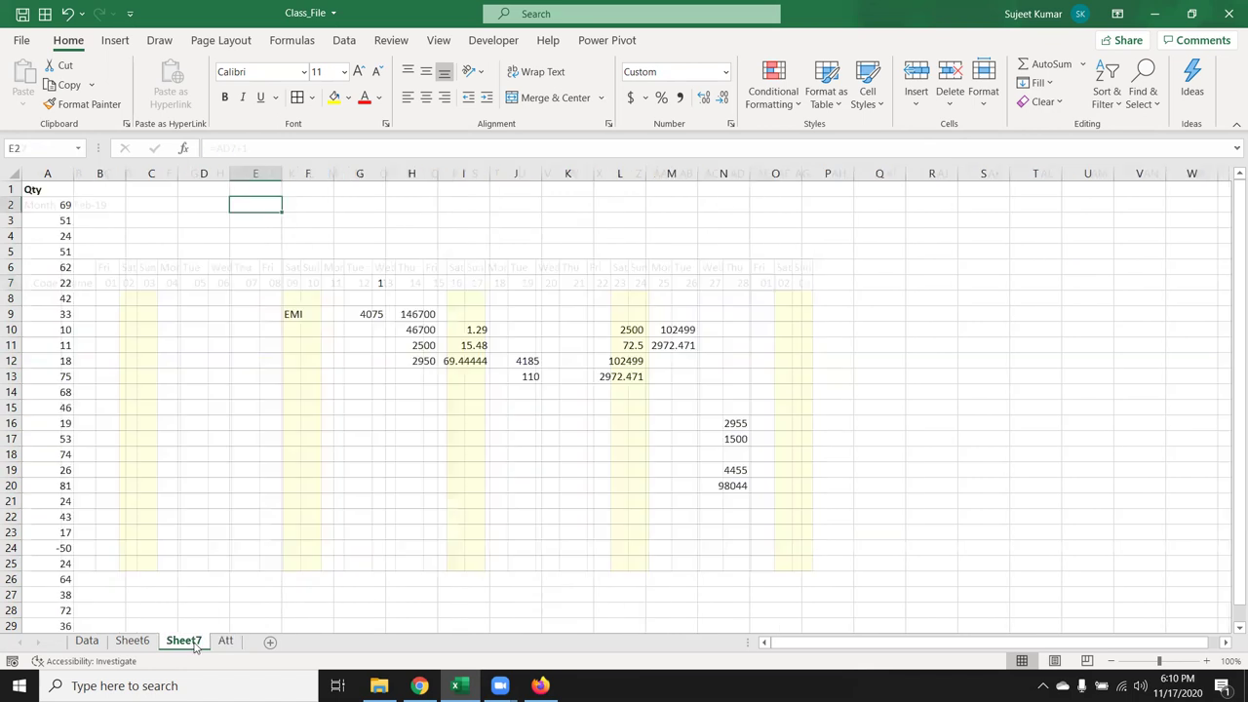
left_click(271, 643)
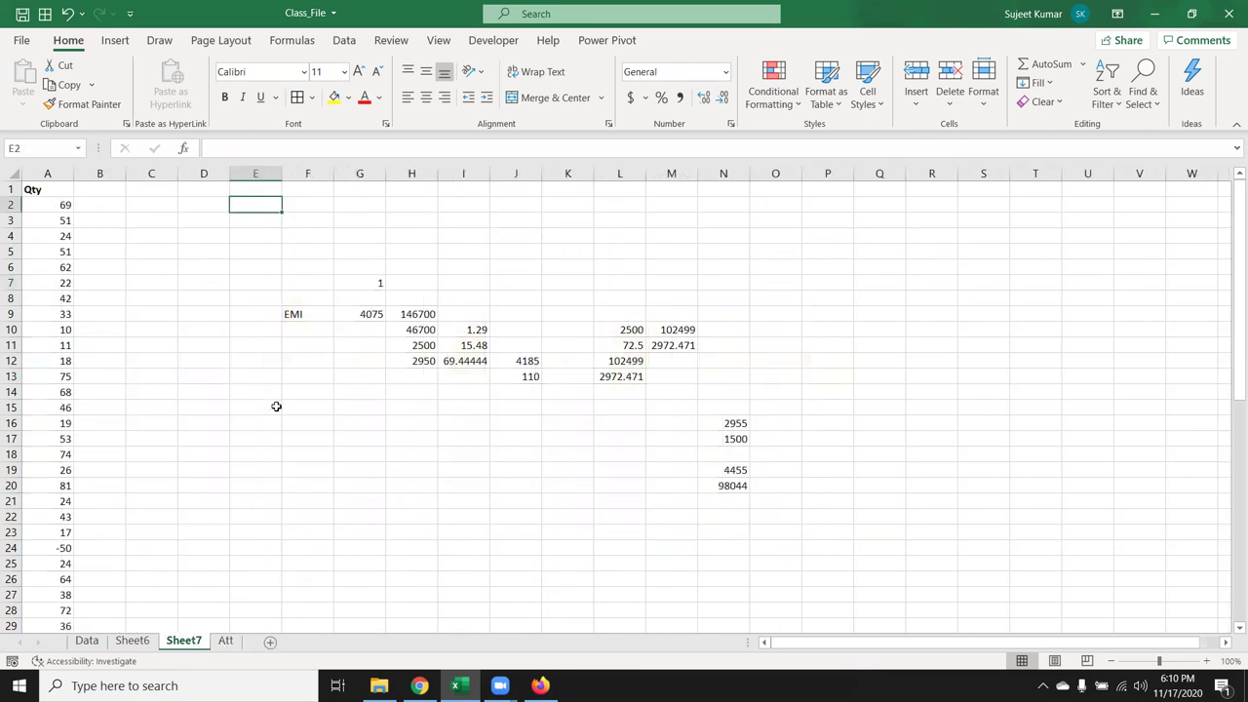
left_click(234, 269)
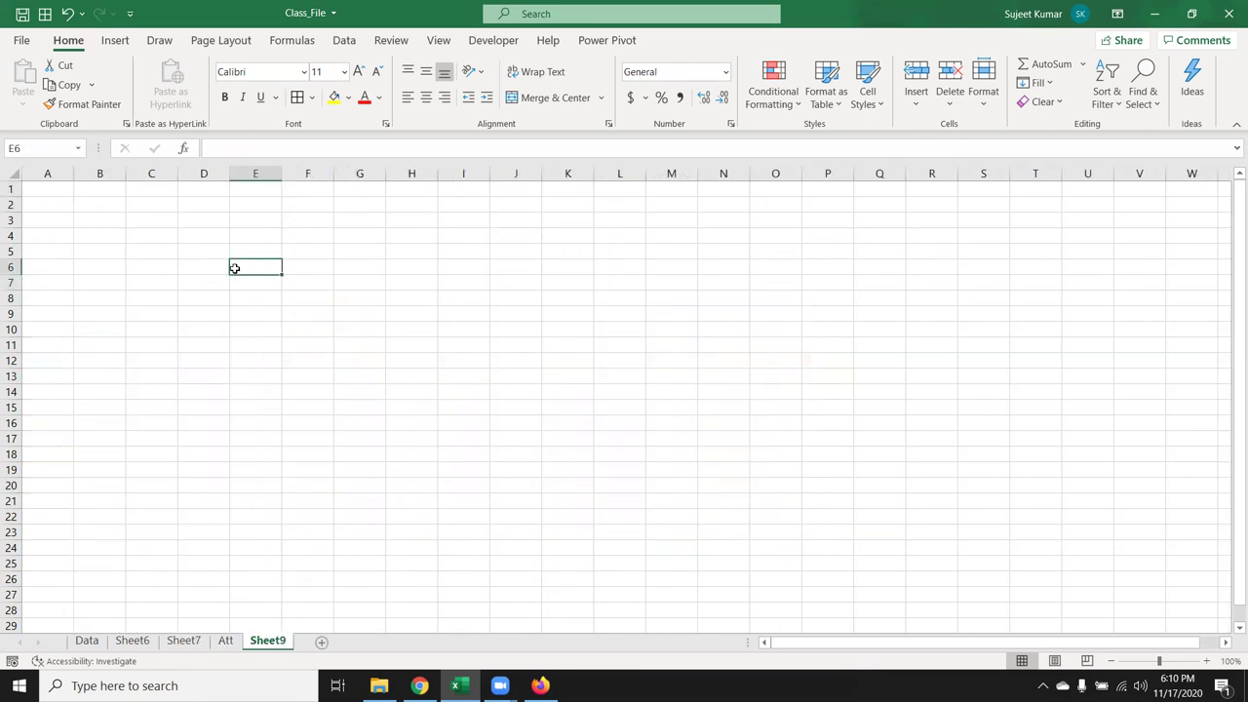
key("ctrl+semicolon")
key("Return")
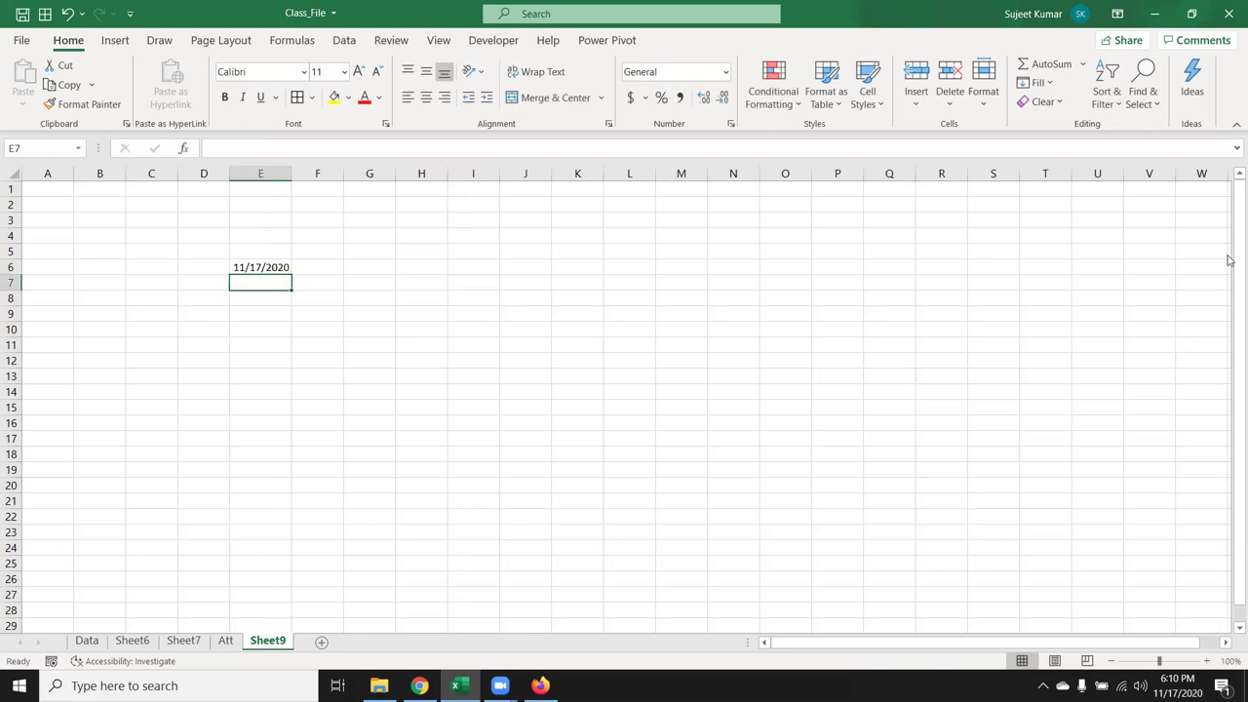
Enter =EOMONTH(E6,0) in E7 and format it as Short Date, showing 11/30/2020
type("=eo")
key("Tab")
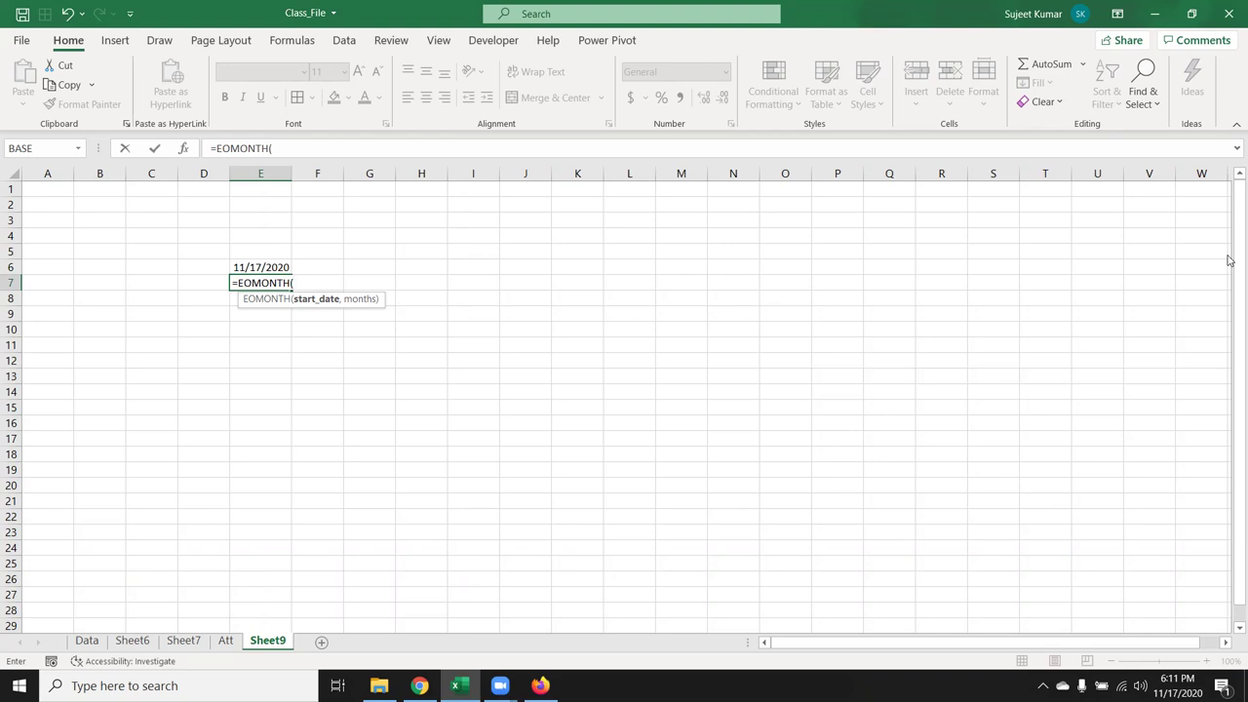
left_click(267, 265)
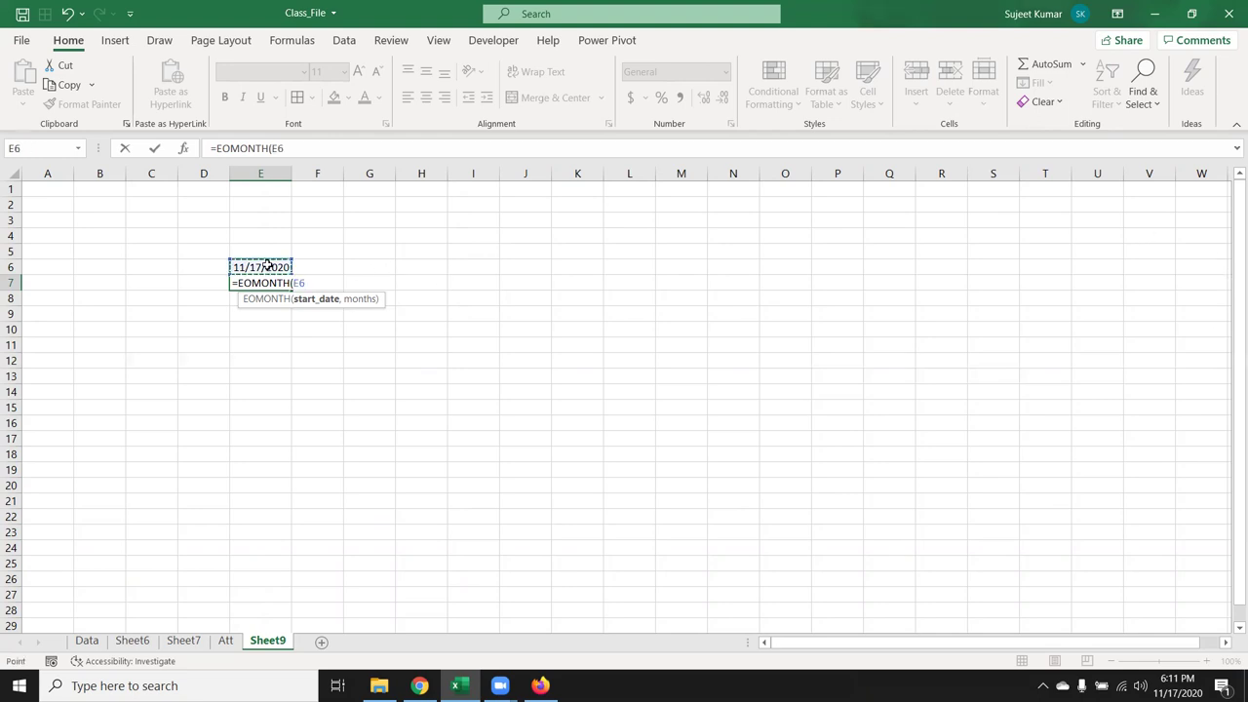
type(",0")
key("Return")
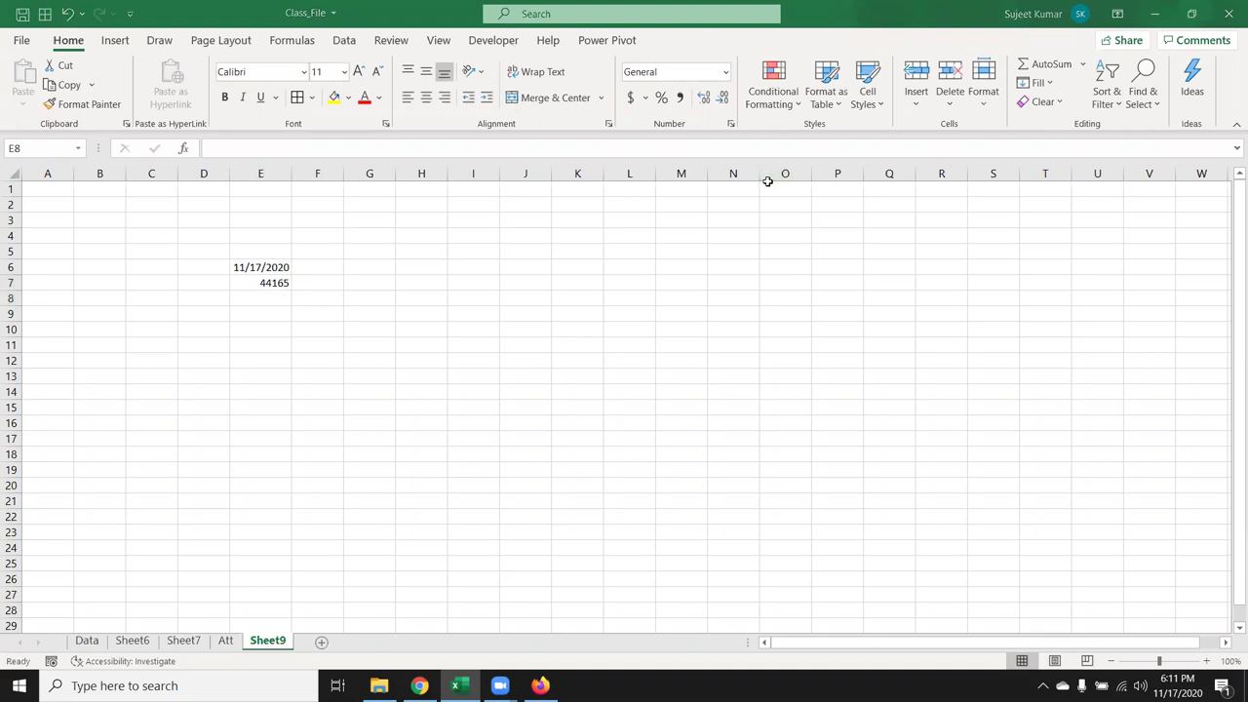
left_click(261, 282)
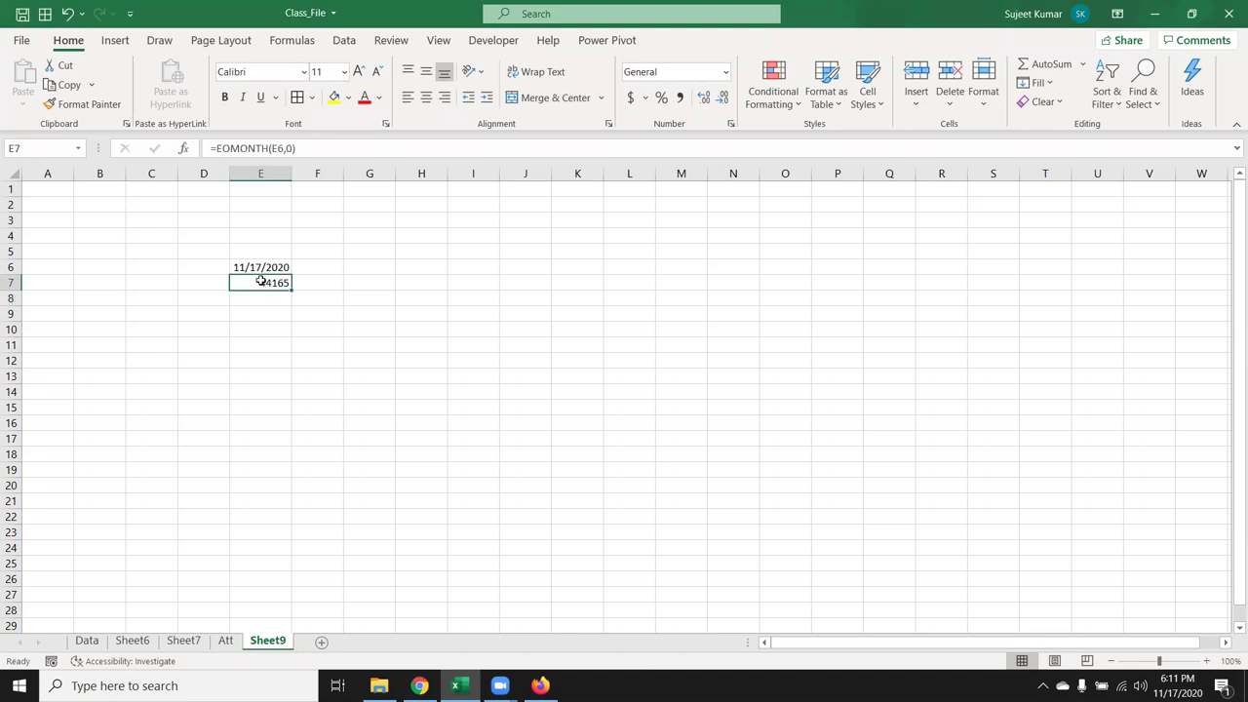
left_click(717, 73)
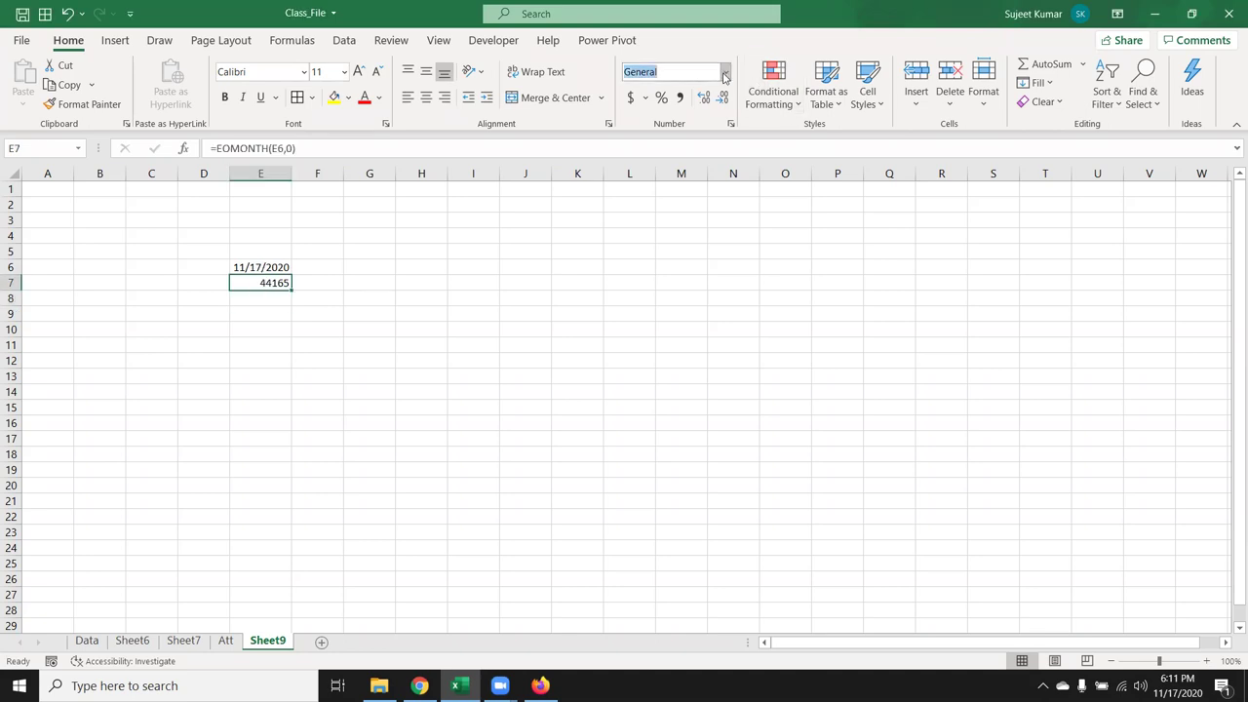
left_click(726, 72)
left_click(712, 257)
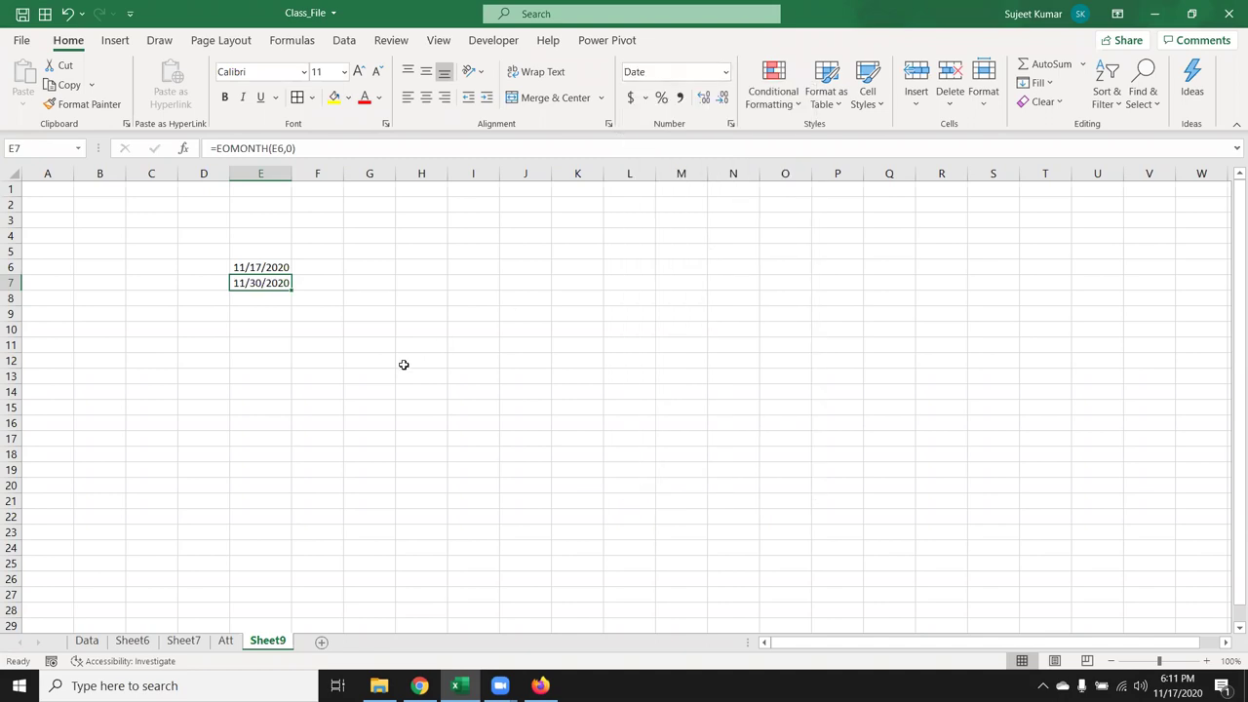
On the Att sheet, rewrite AE7 as =IF(AD7+1>EOMONTH(M7,0),"",AD7+1)
left_click(226, 641)
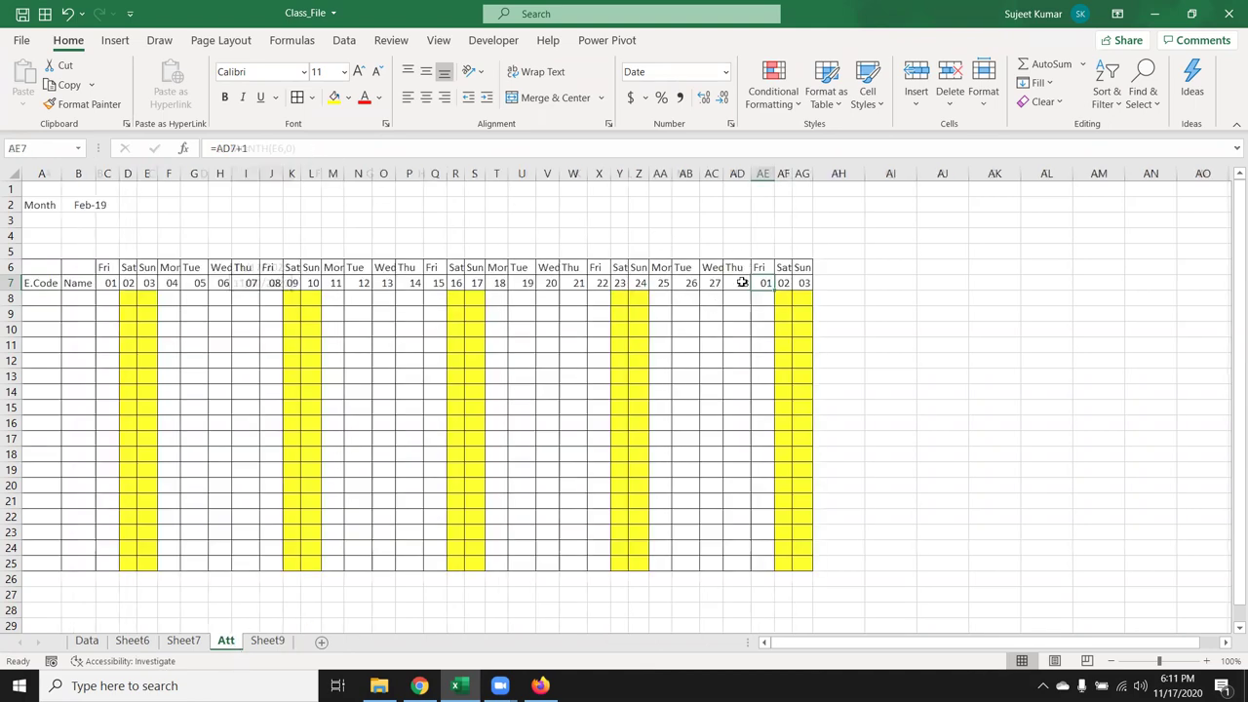
key("F2")
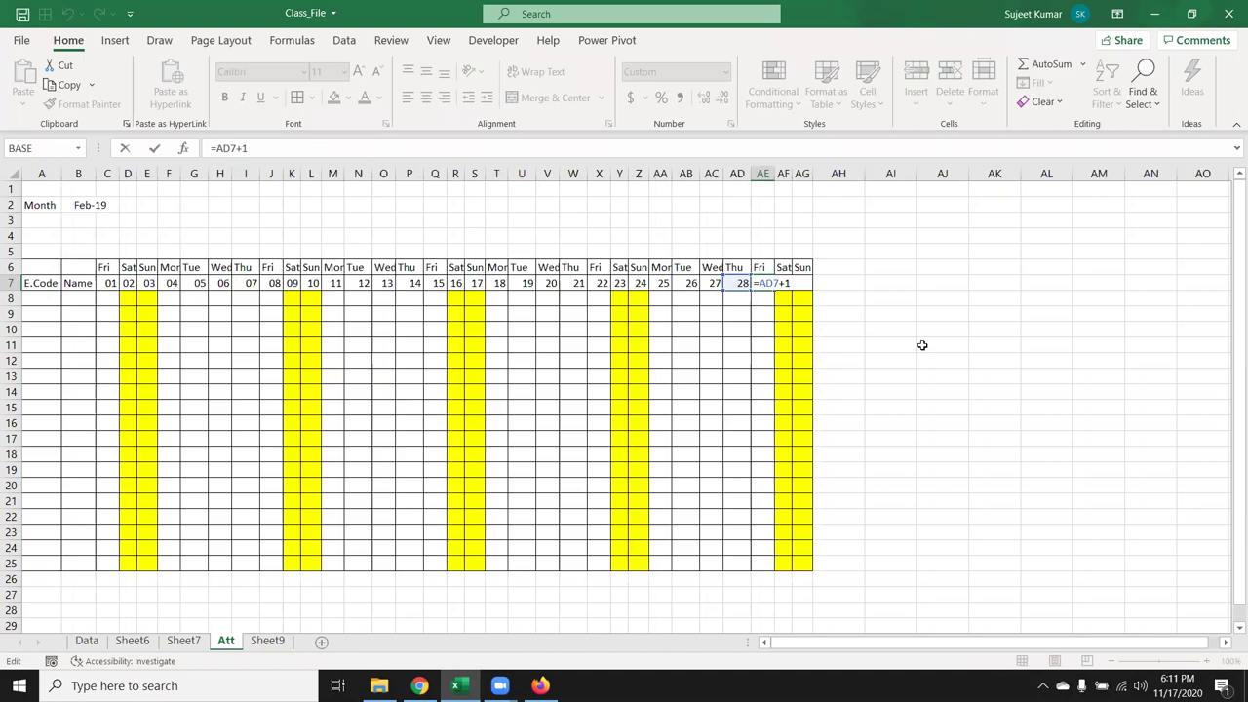
type("IF(")
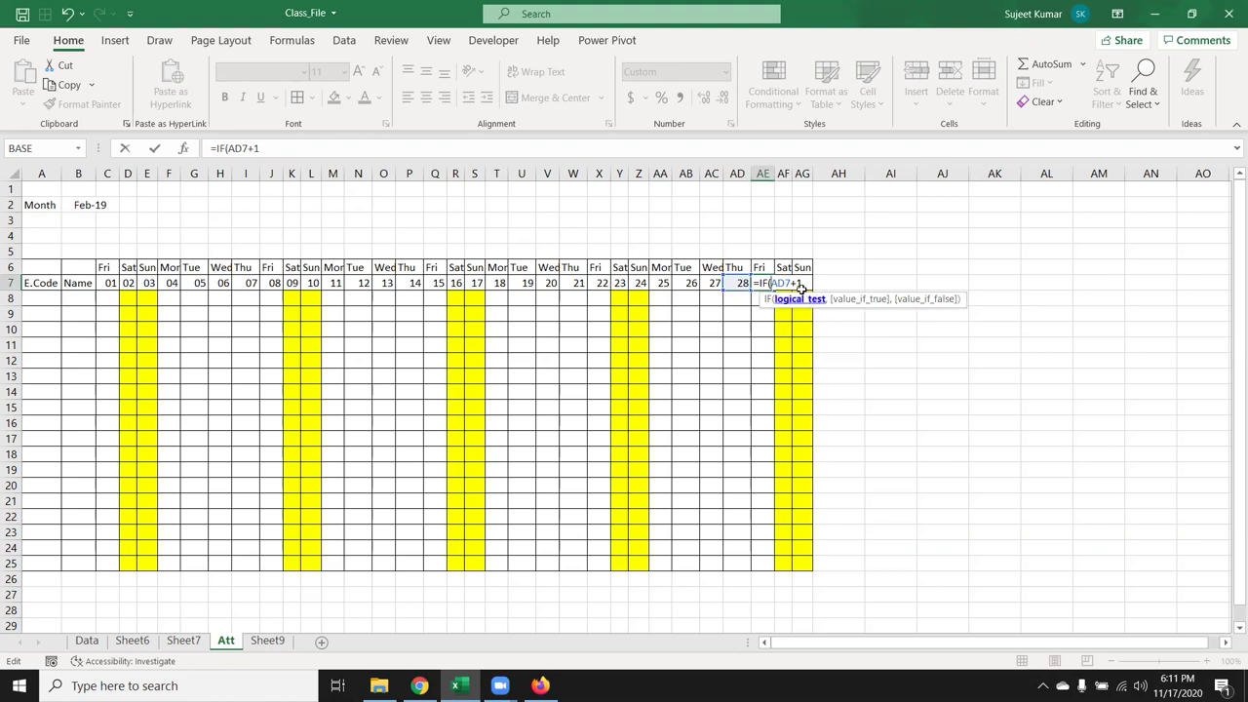
type(">")
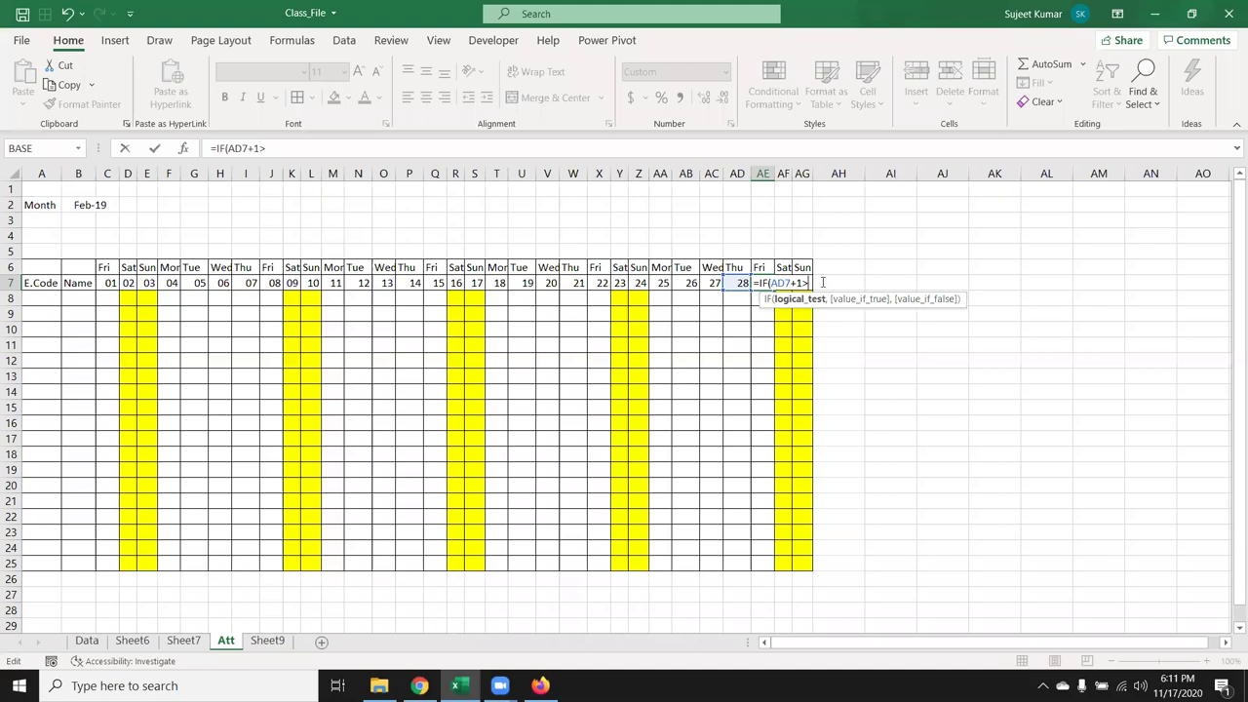
type("EOMONTH(")
left_click(328, 285)
type(",")
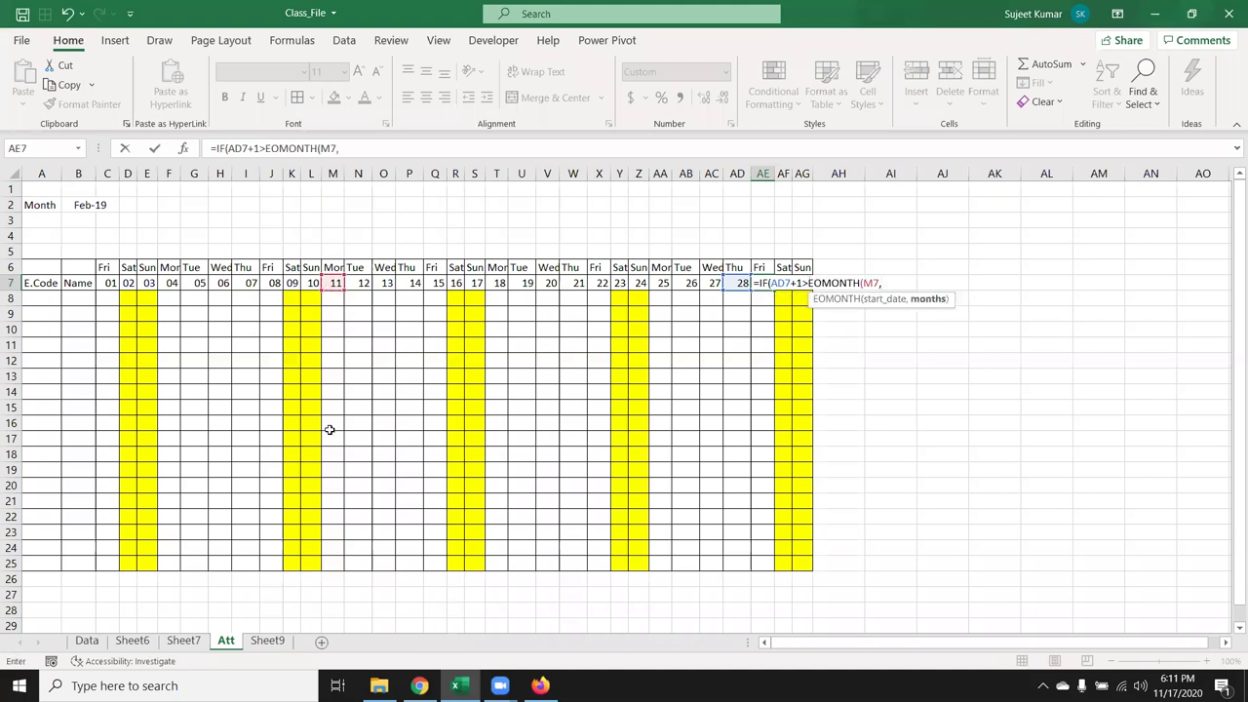
type("0)")
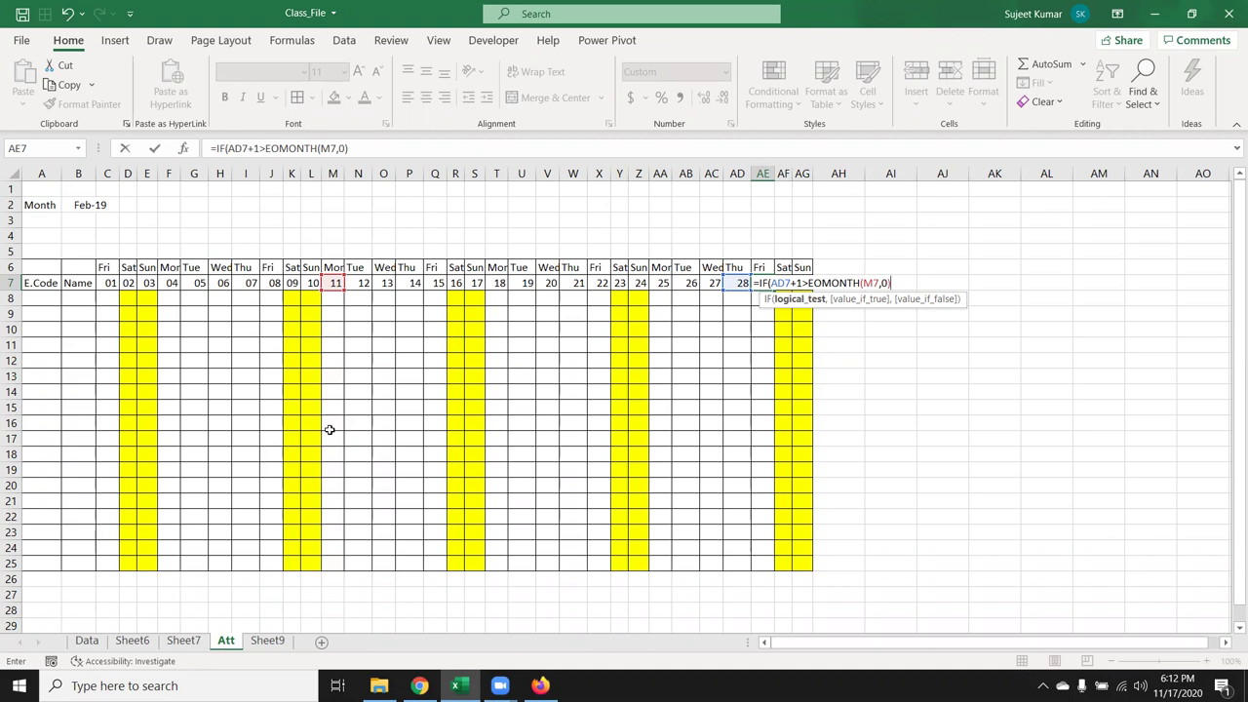
type(",\"\"")
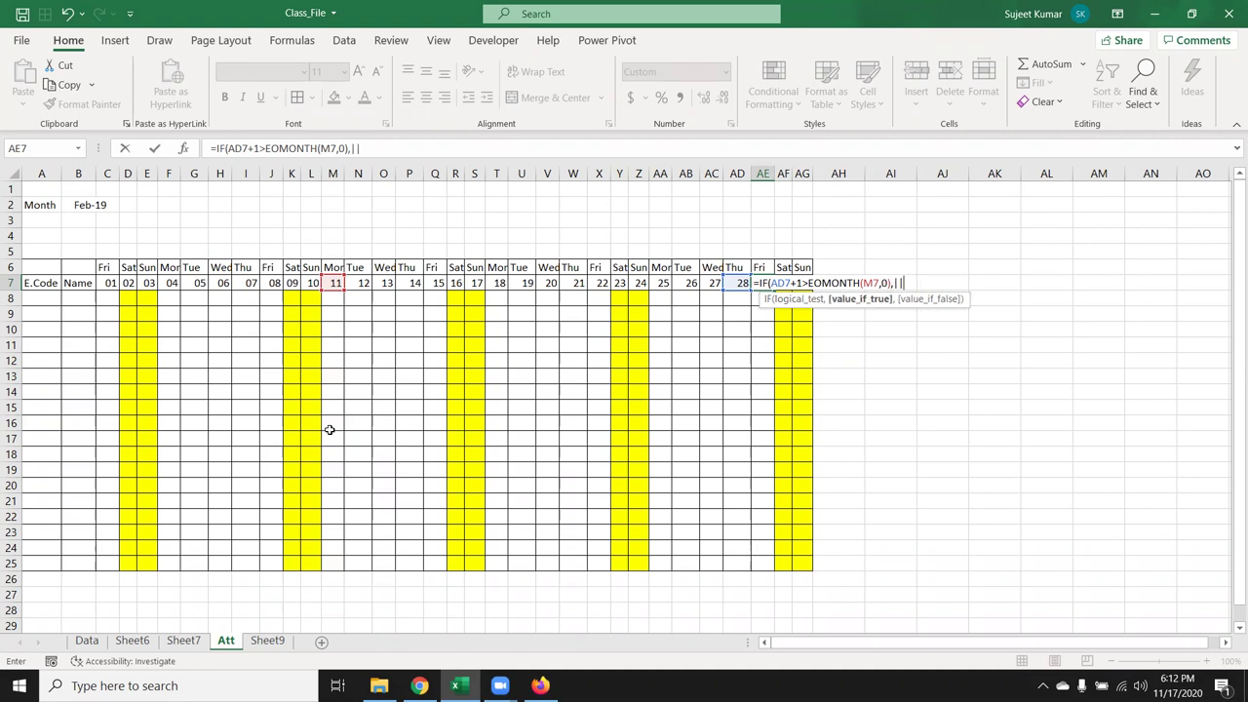
key("BackSpace")
type("\"\",")
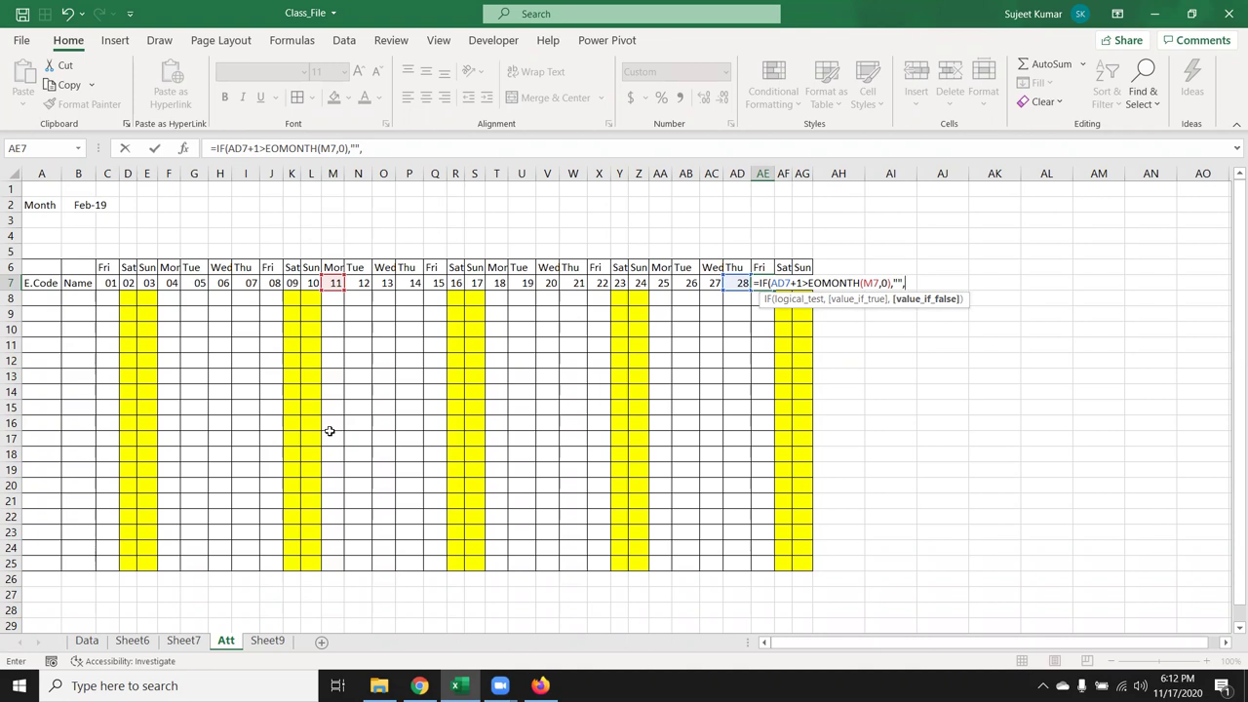
left_click(732, 282)
type("+1")
key("Return")
key("Return")
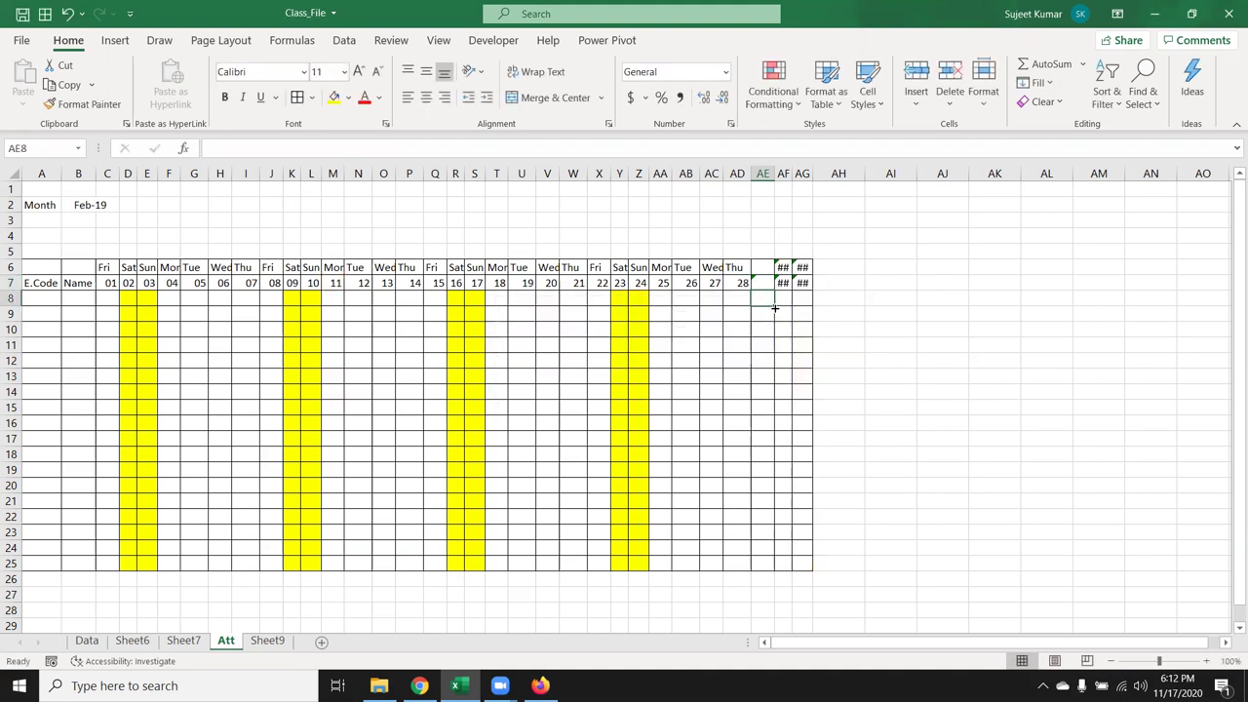
Fill AE7's day formula into AF7:AG7 and widen columns AF and AG
left_click(762, 282)
left_click_drag(774, 289, 810, 283)
left_click(786, 282)
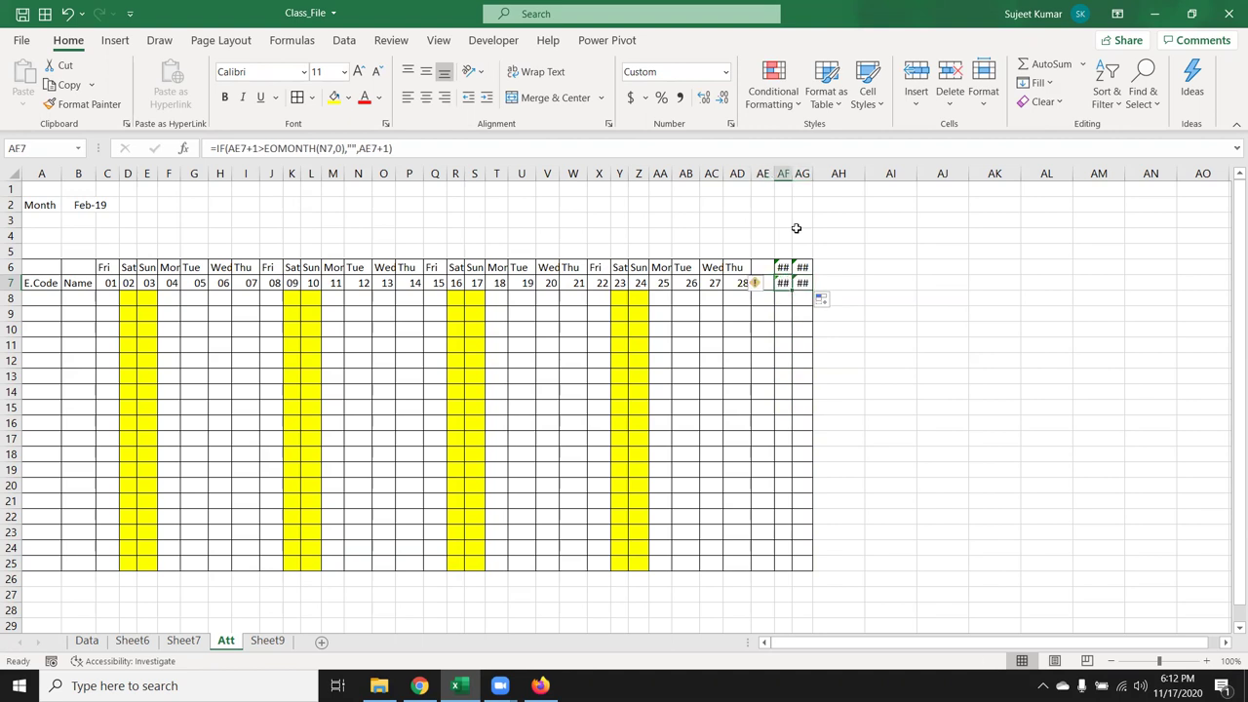
double_click(793, 173)
left_click(800, 173)
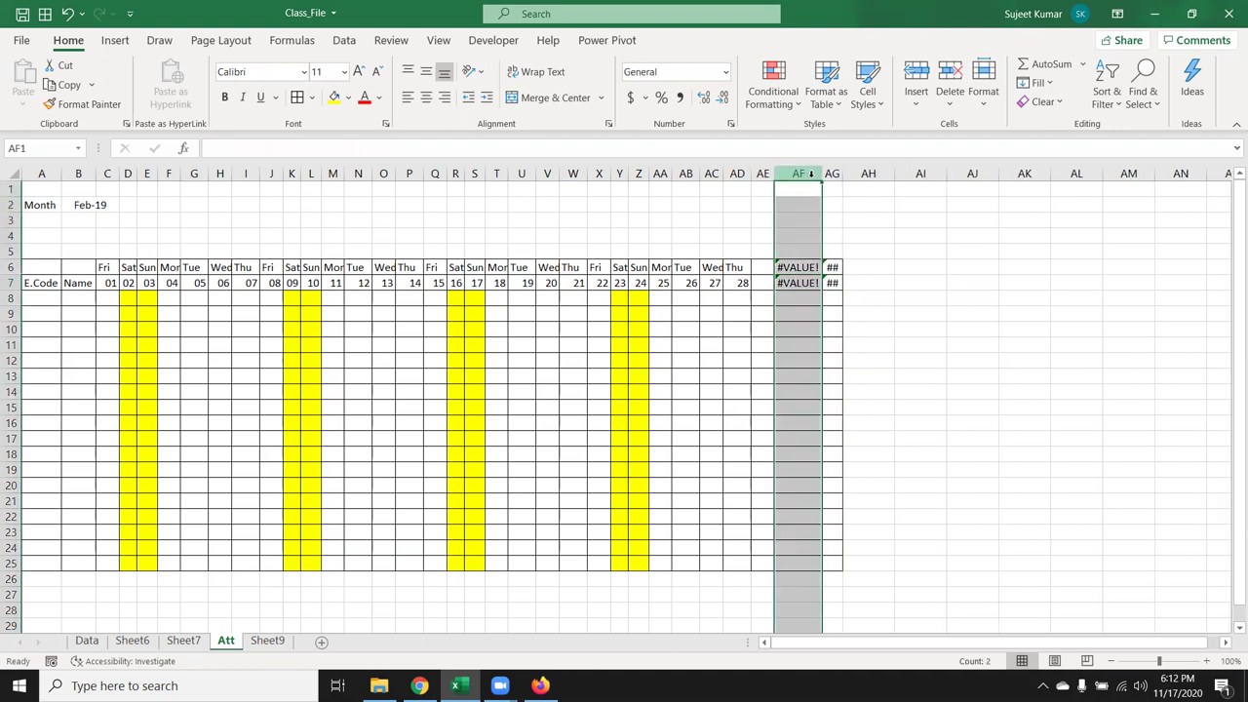
left_click_drag(844, 174, 845, 174)
Wrap AE7's formula in IFERROR(...,"") so errors show blank
left_click(767, 282)
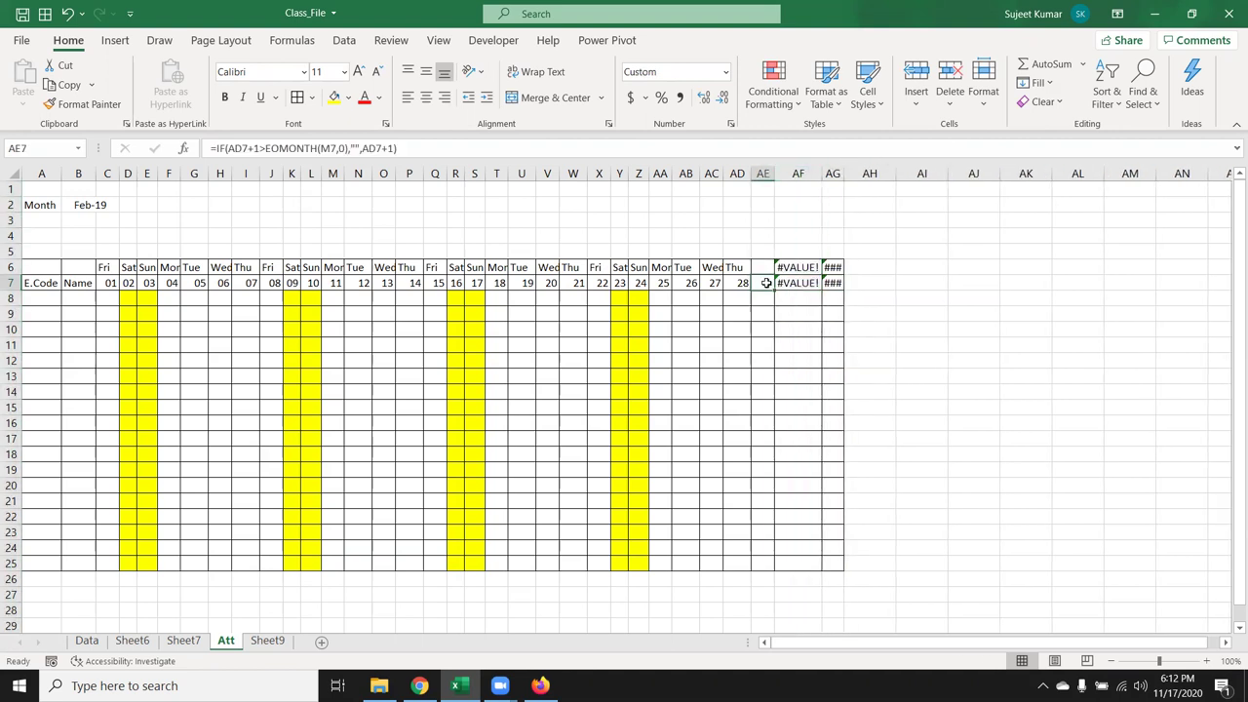
double_click(766, 282)
double_click(898, 283)
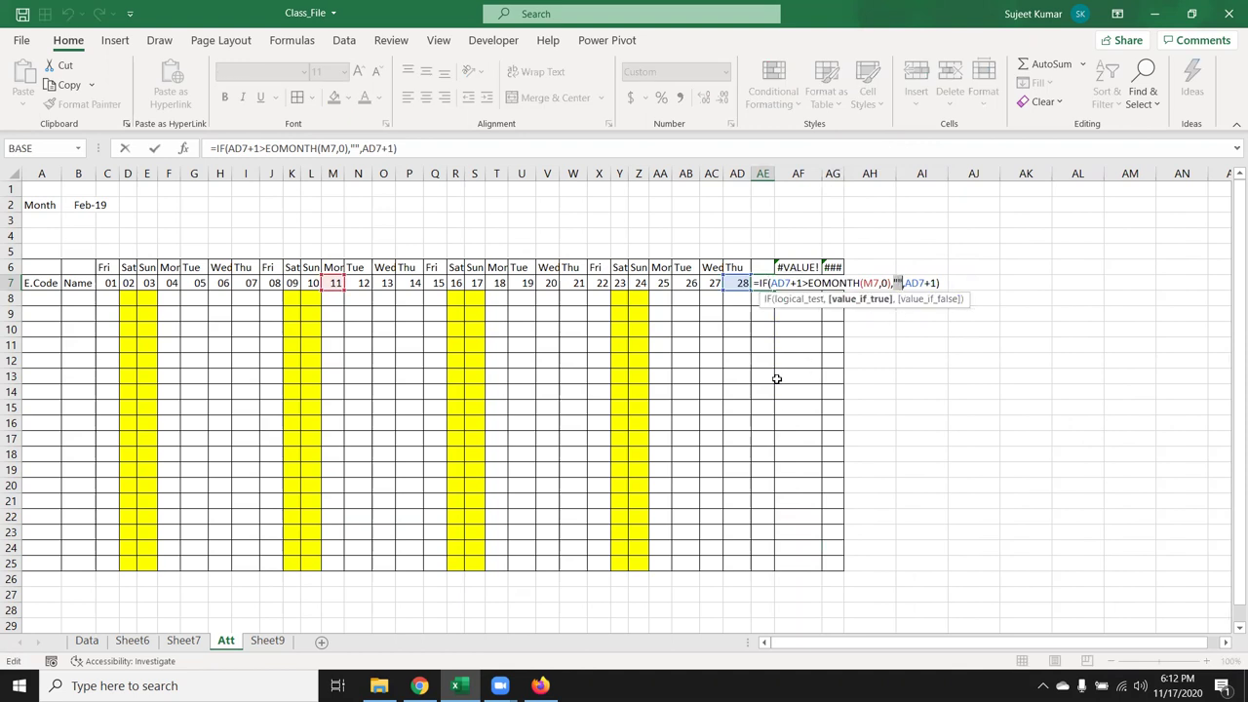
left_click(797, 282)
double_click(796, 282)
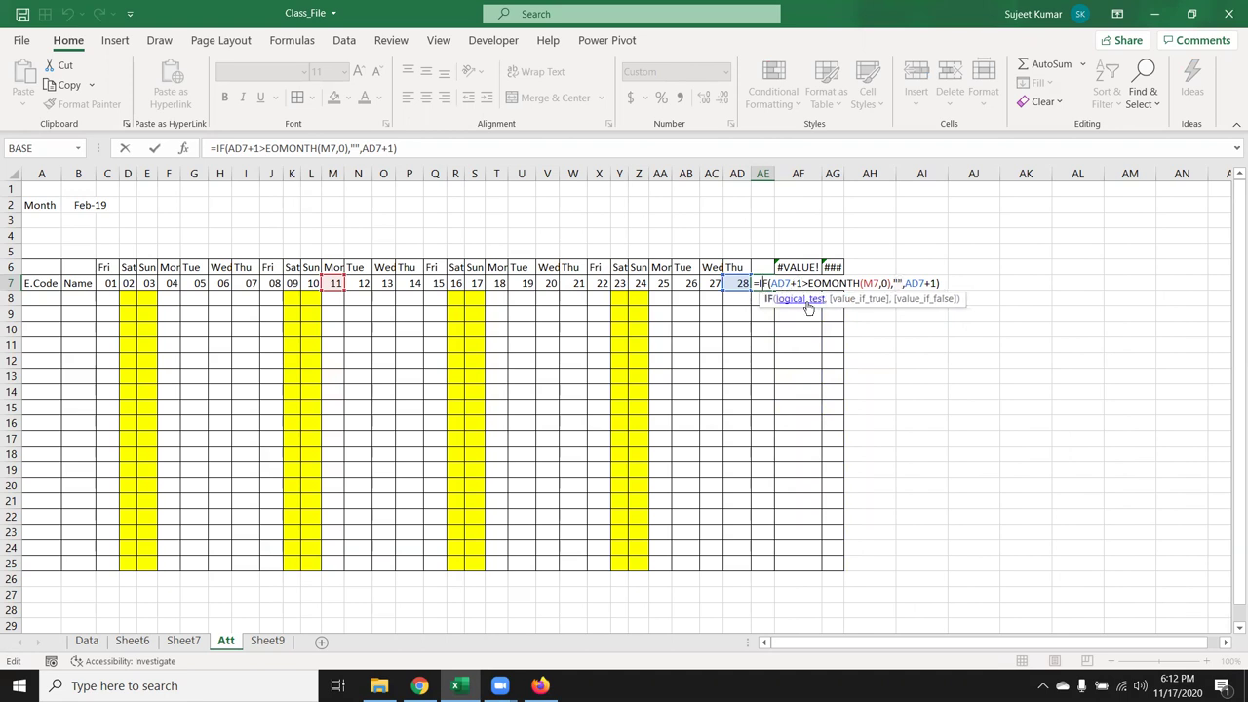
left_click(854, 284)
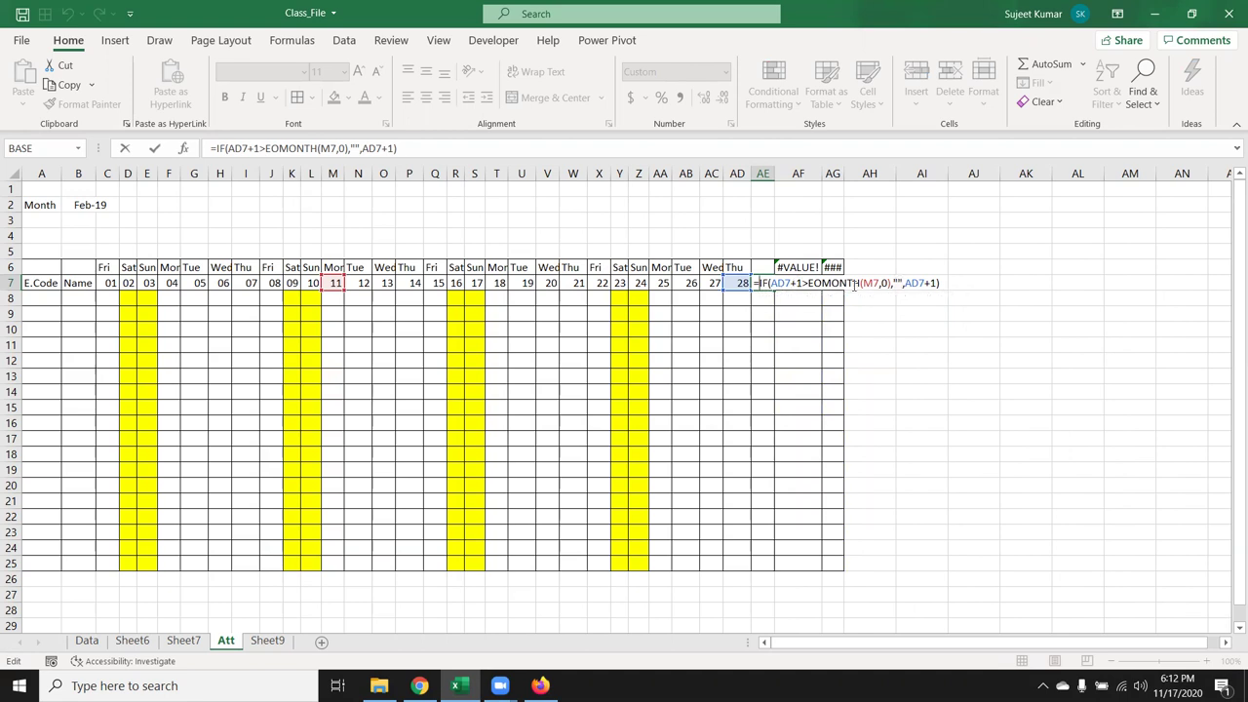
type("IFE")
key("Tab")
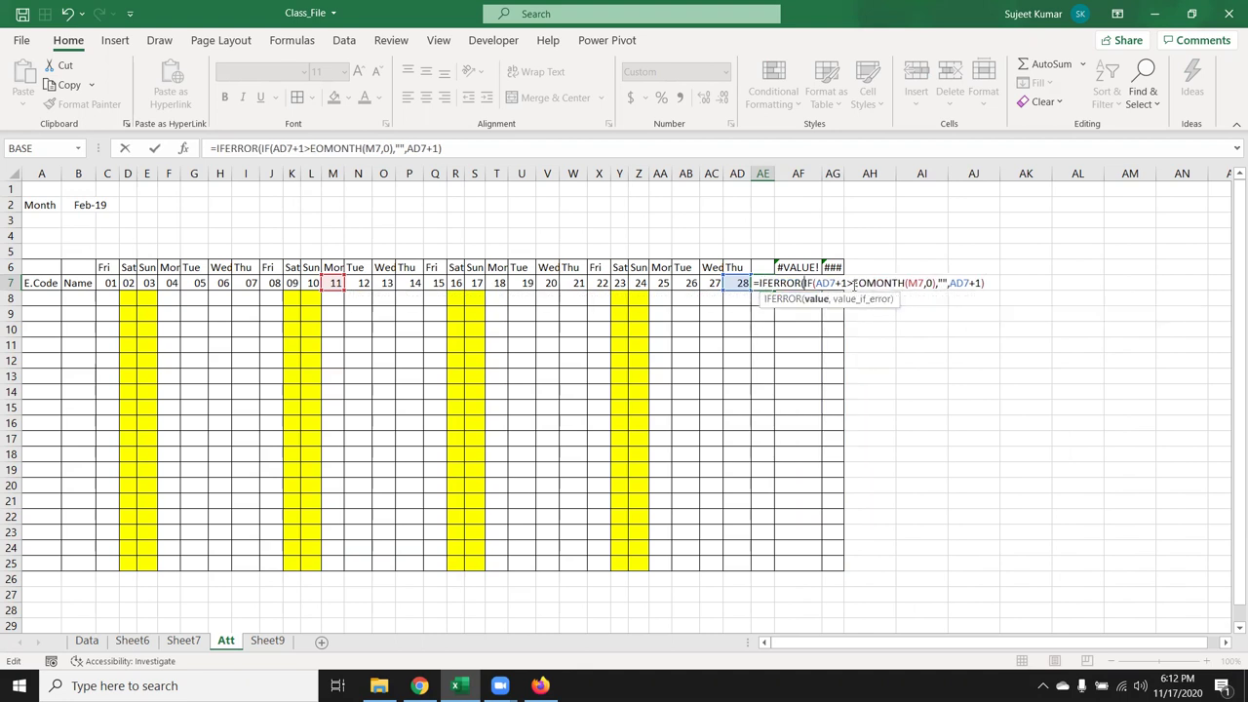
left_click(986, 284)
type(",\"\")")
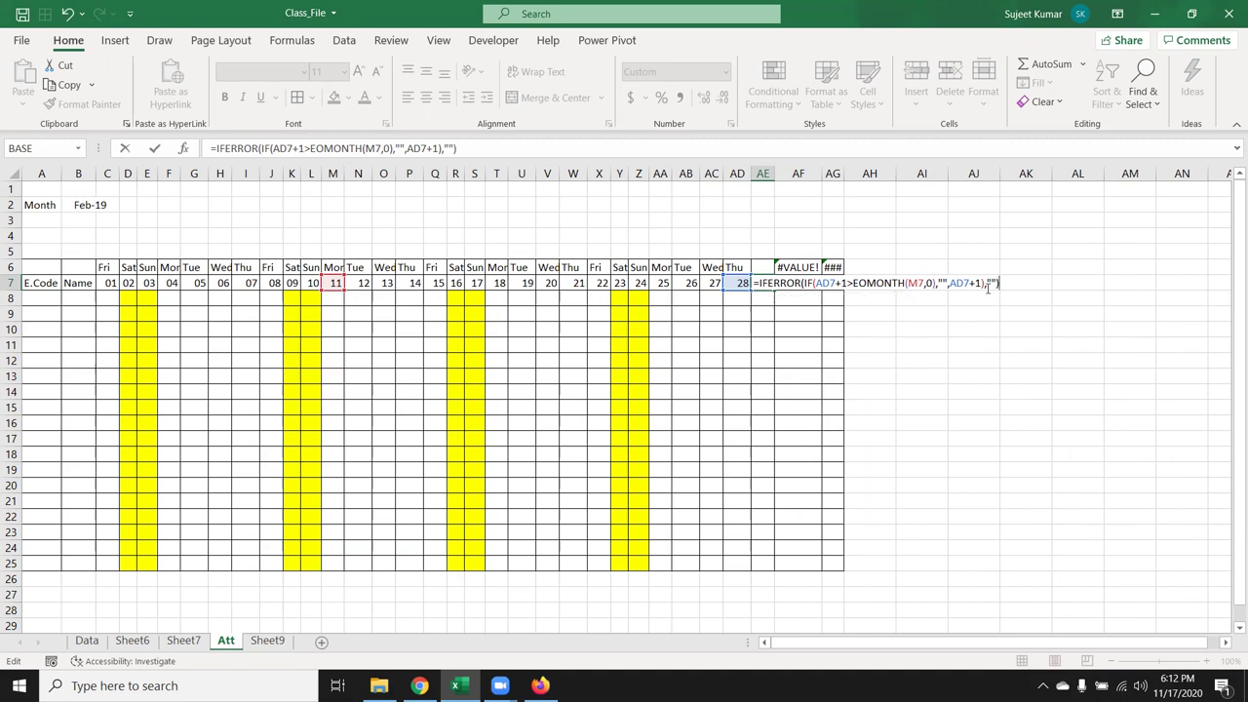
key("Return")
Fill the IFERROR formula across AE7:AG7 with Ctrl+R and check AE7
key("Up")
key("shift+Right")
key("shift+Right")
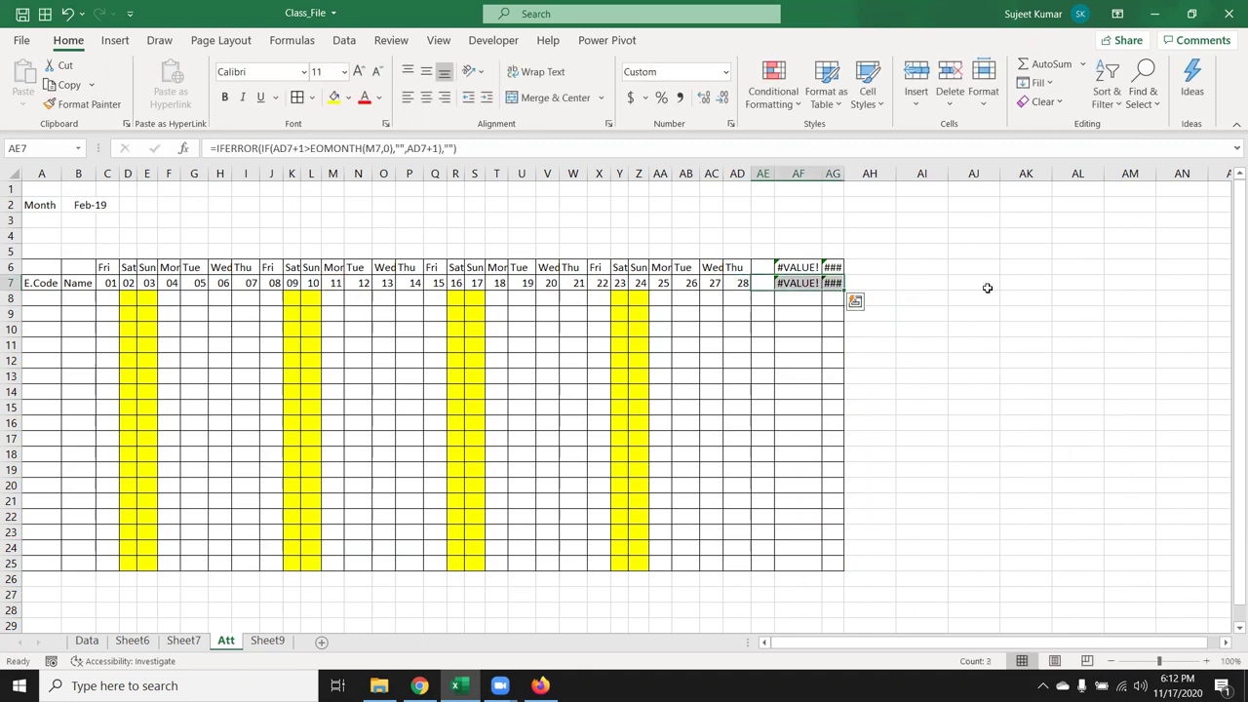
key("ctrl+r")
key("shift+Left")
key("shift+Left")
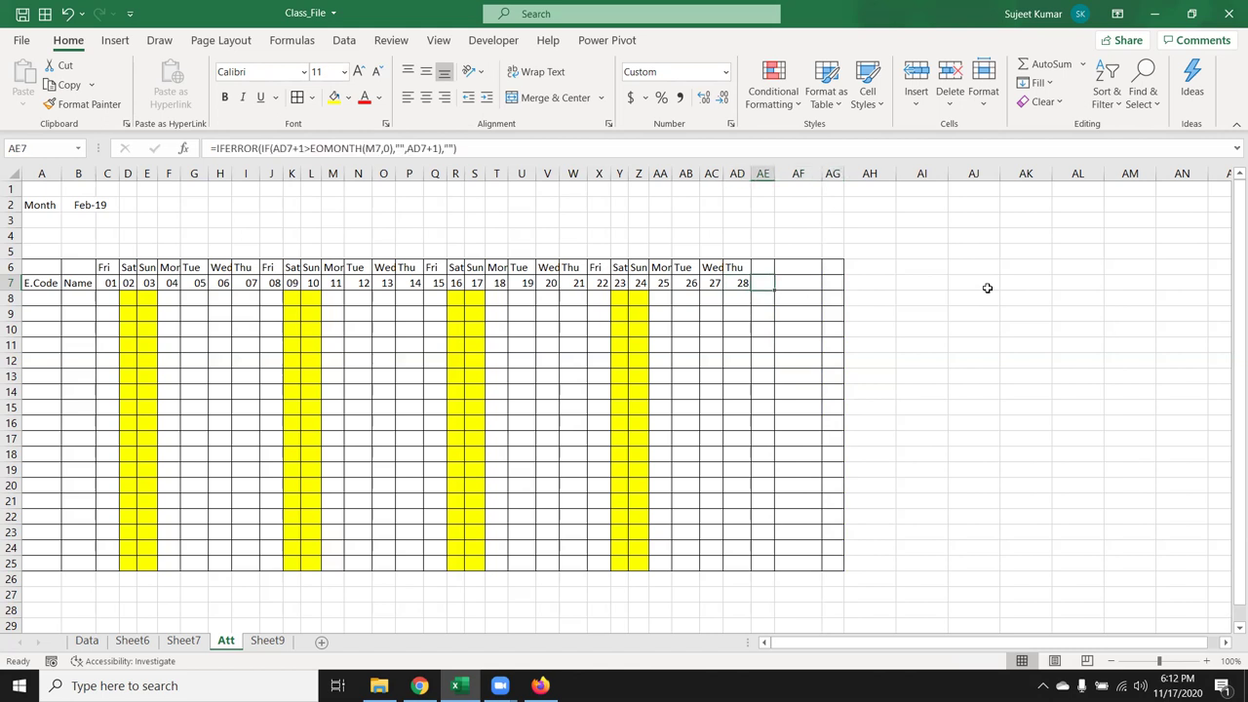
key("F2")
key("Escape")
key("Home")
key("Right")
key("Right")
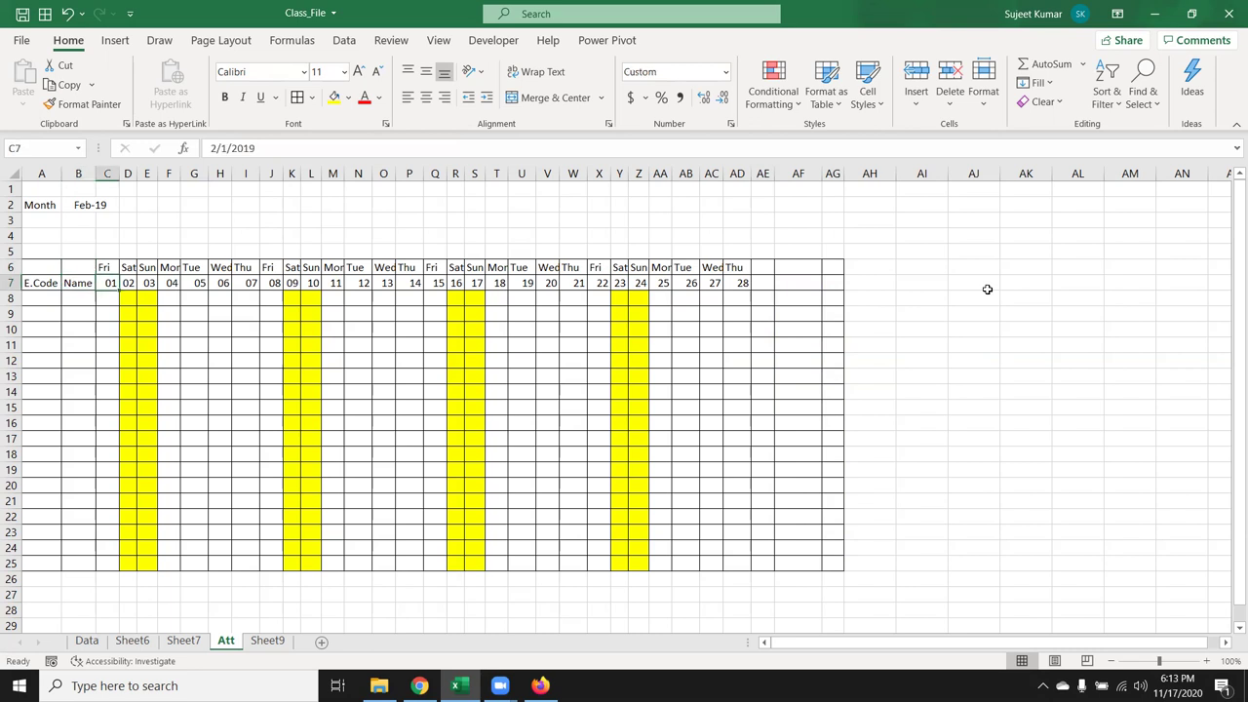
type("10/1")
key("Return")
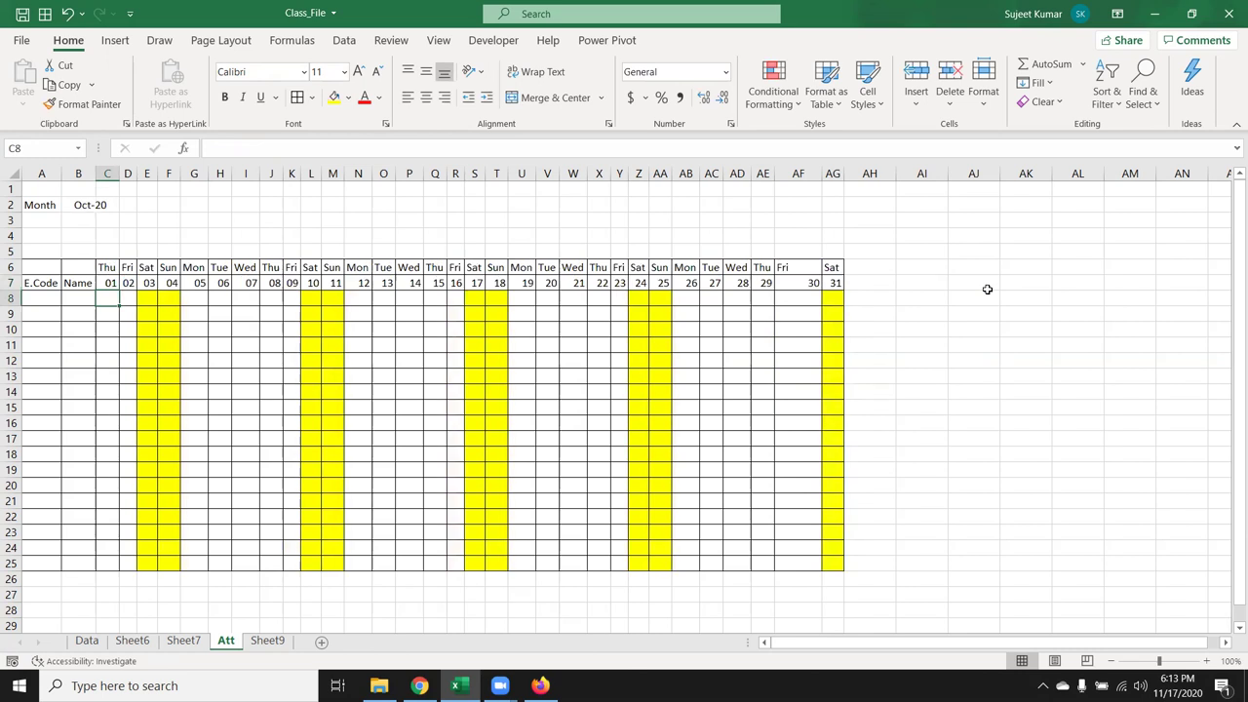
key("Up")
type("11/1")
key("Return")
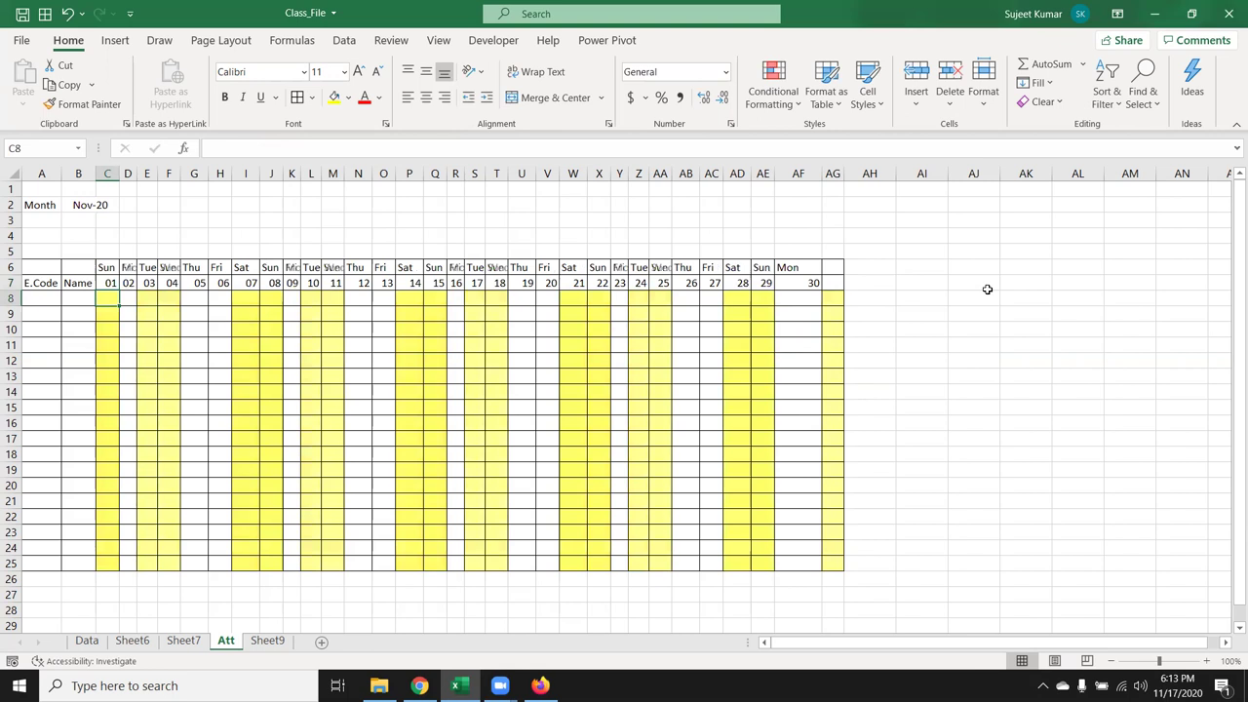
key("Up")
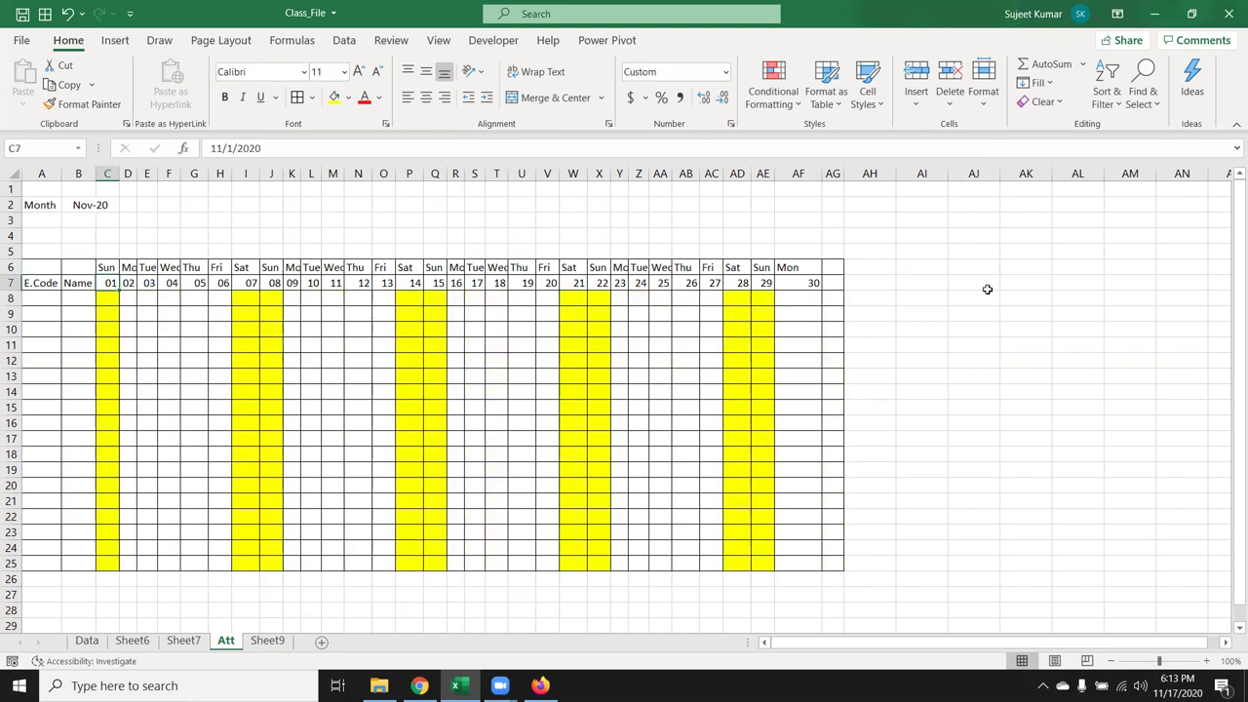
type("2/1")
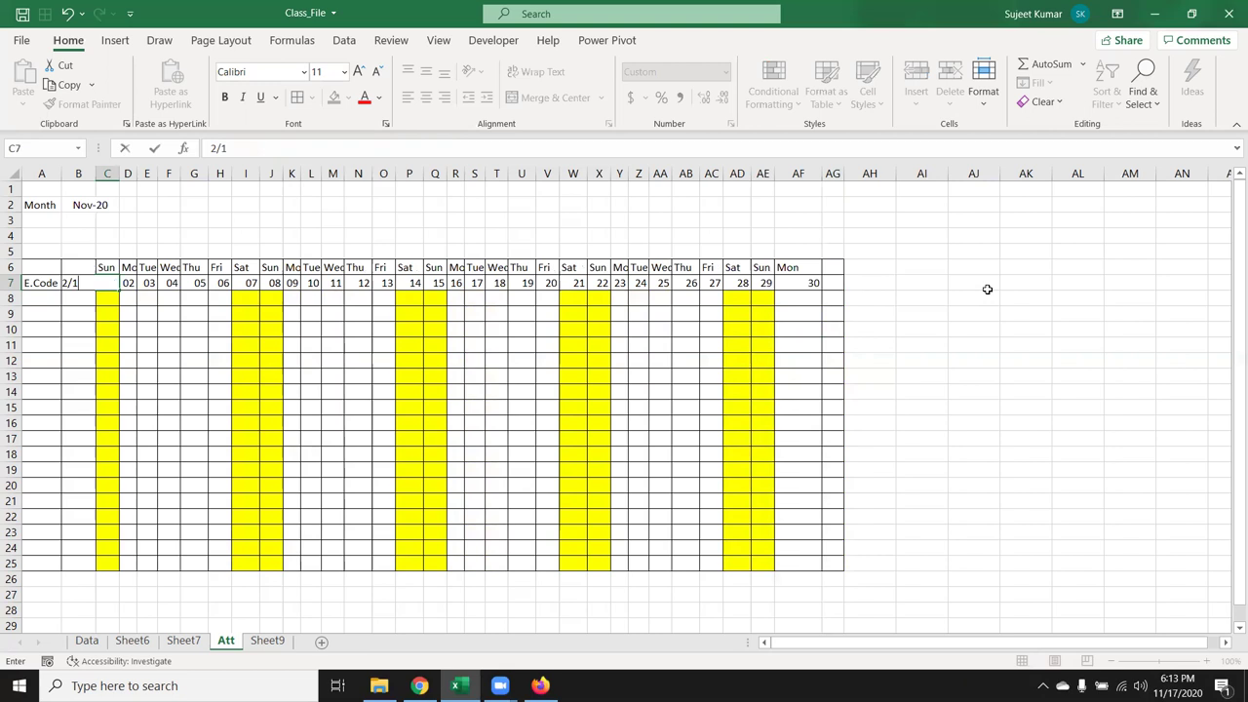
key("ctrl+Return")
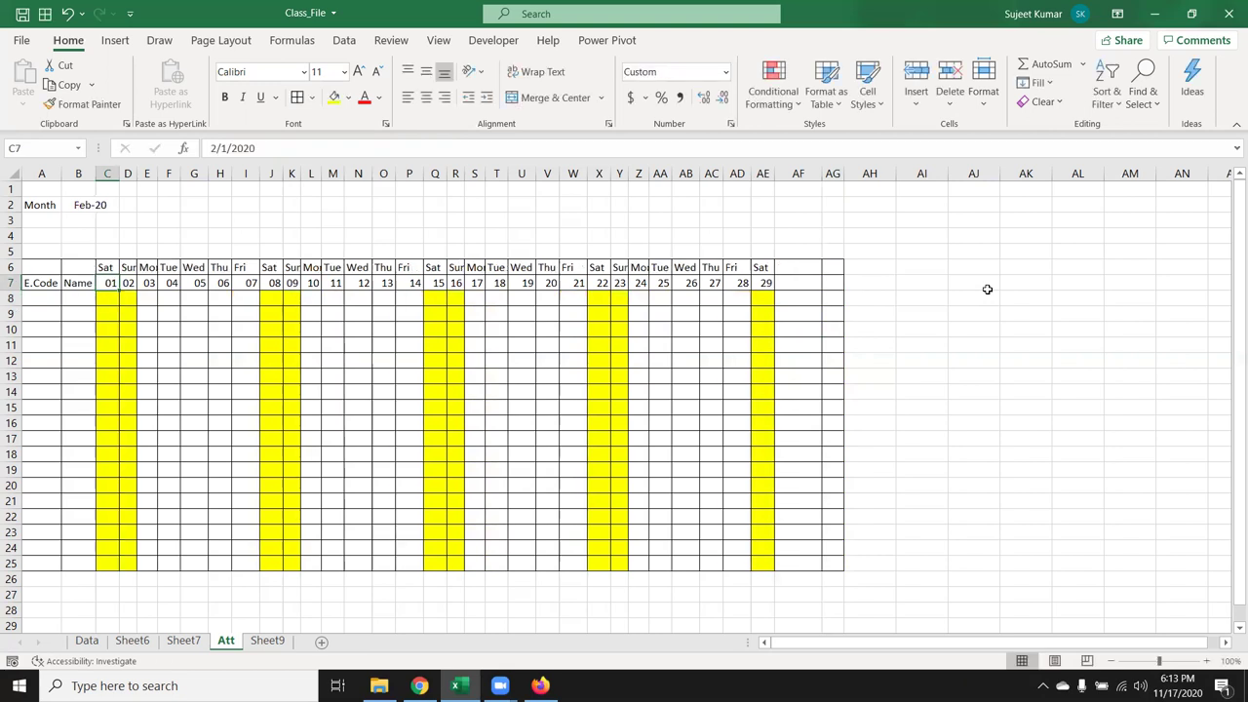
left_click(305, 147)
key("BackSpace")
key("BackSpace")
type("19")
key("Return")
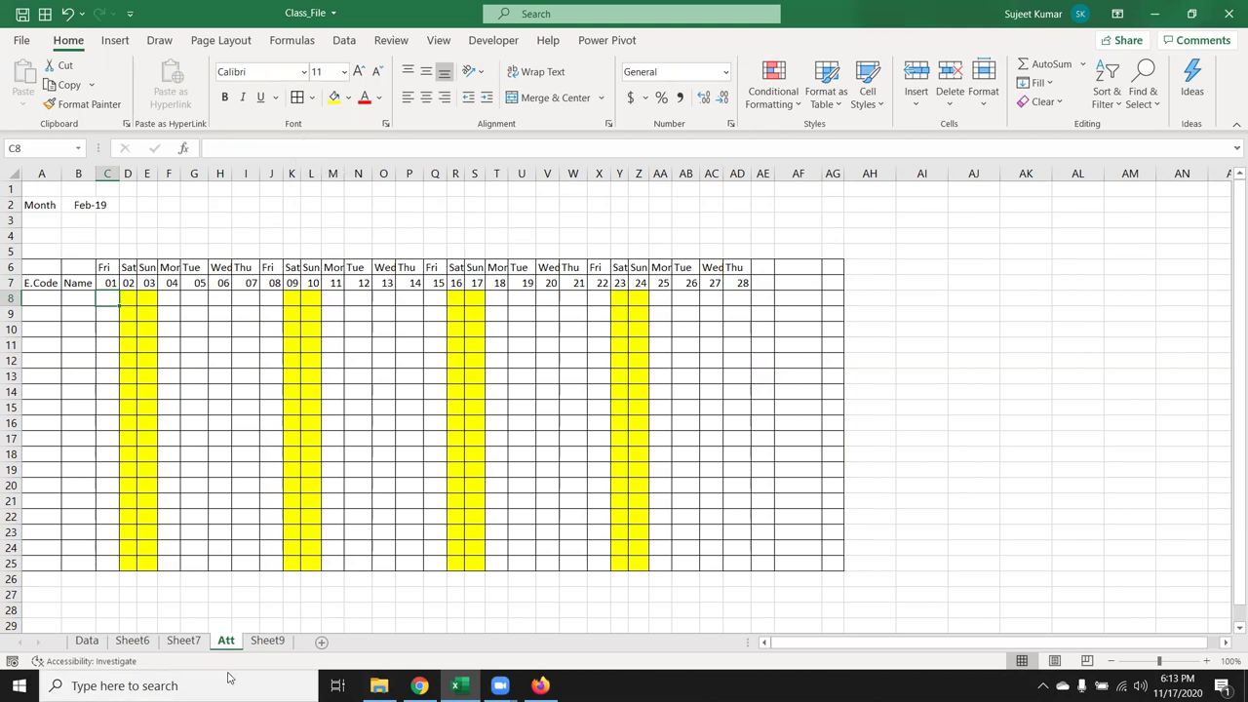
On Sheet9, clear the EOMONTH formula from E7
left_click(256, 645)
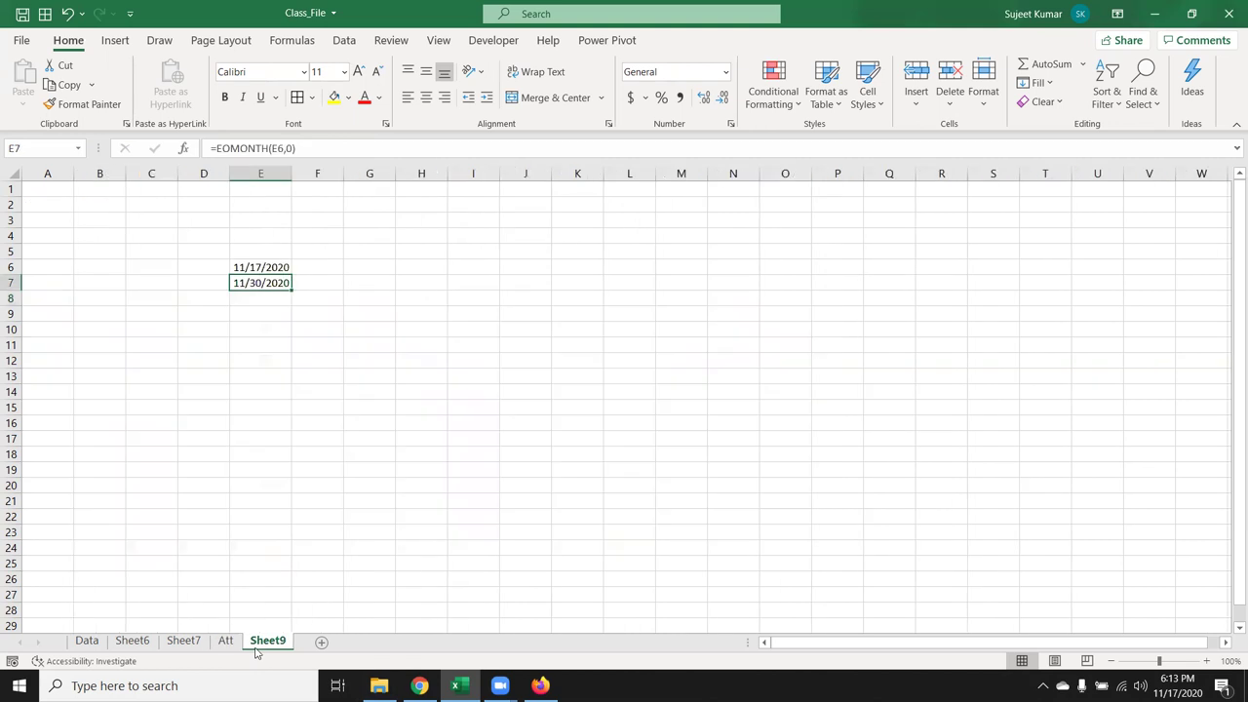
double_click(240, 283)
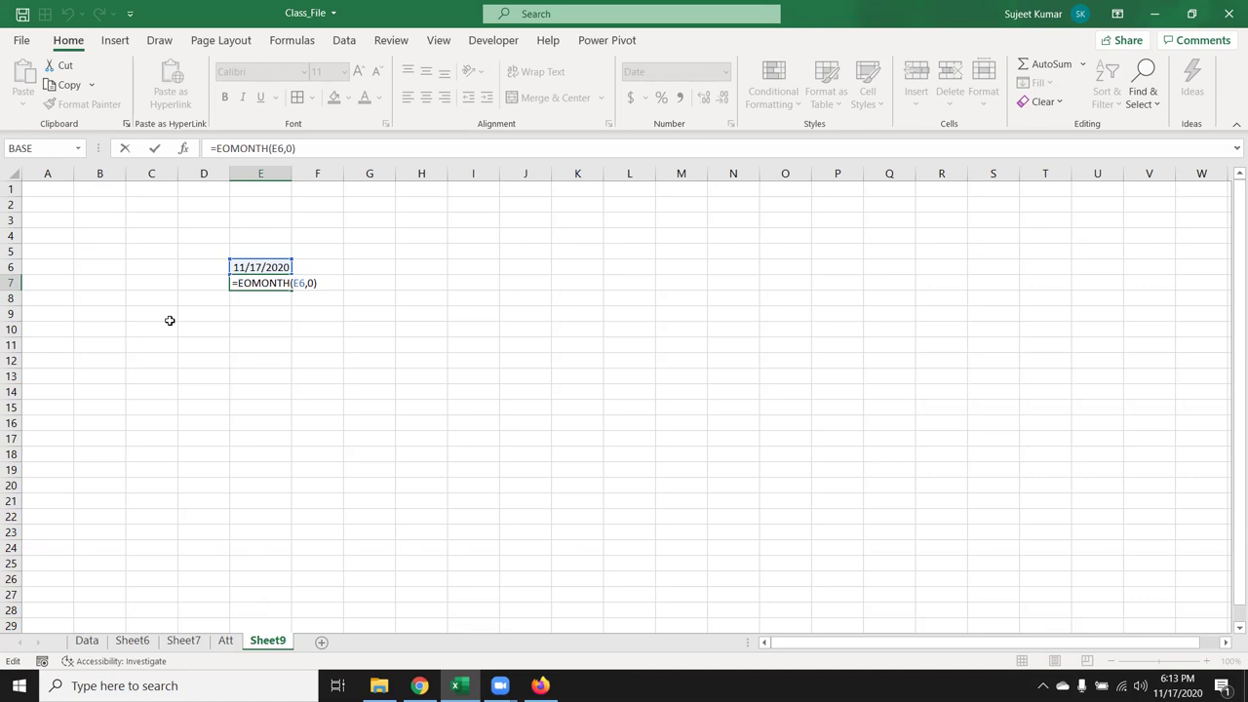
key("ctrl+Return")
key("Down")
key("Down")
key("Down")
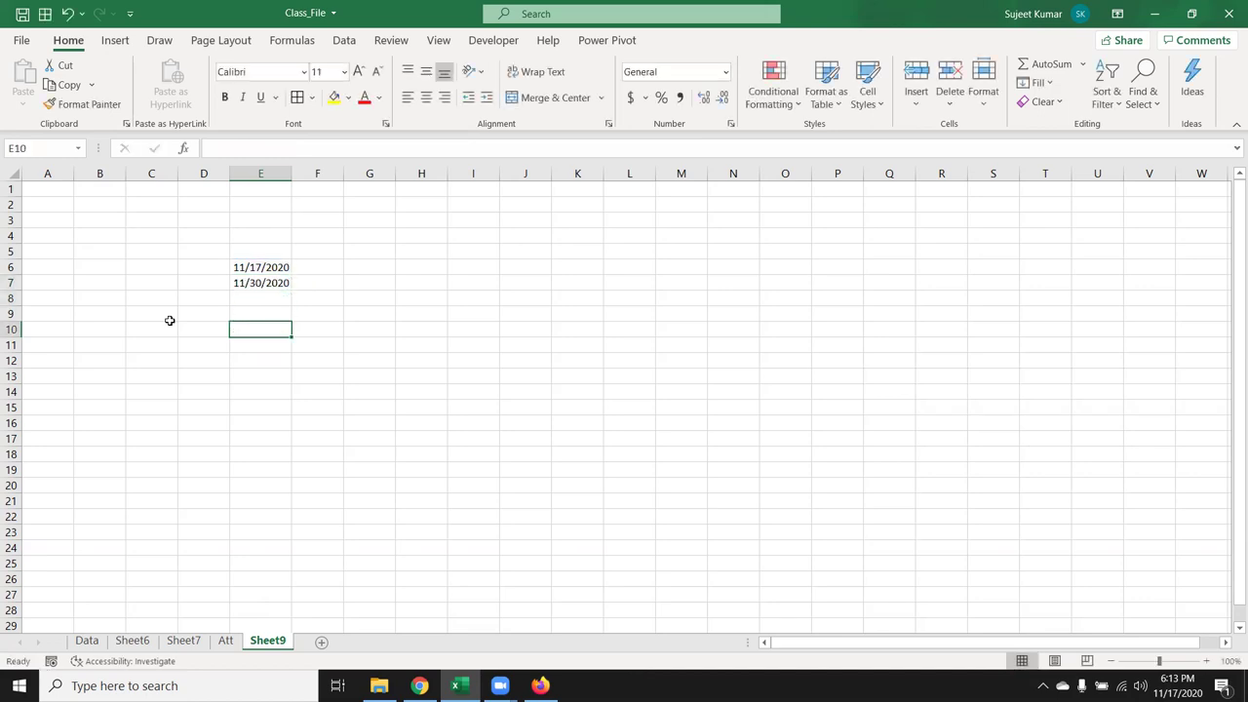
key("Up")
key("Up")
key("Up")
key("Delete")
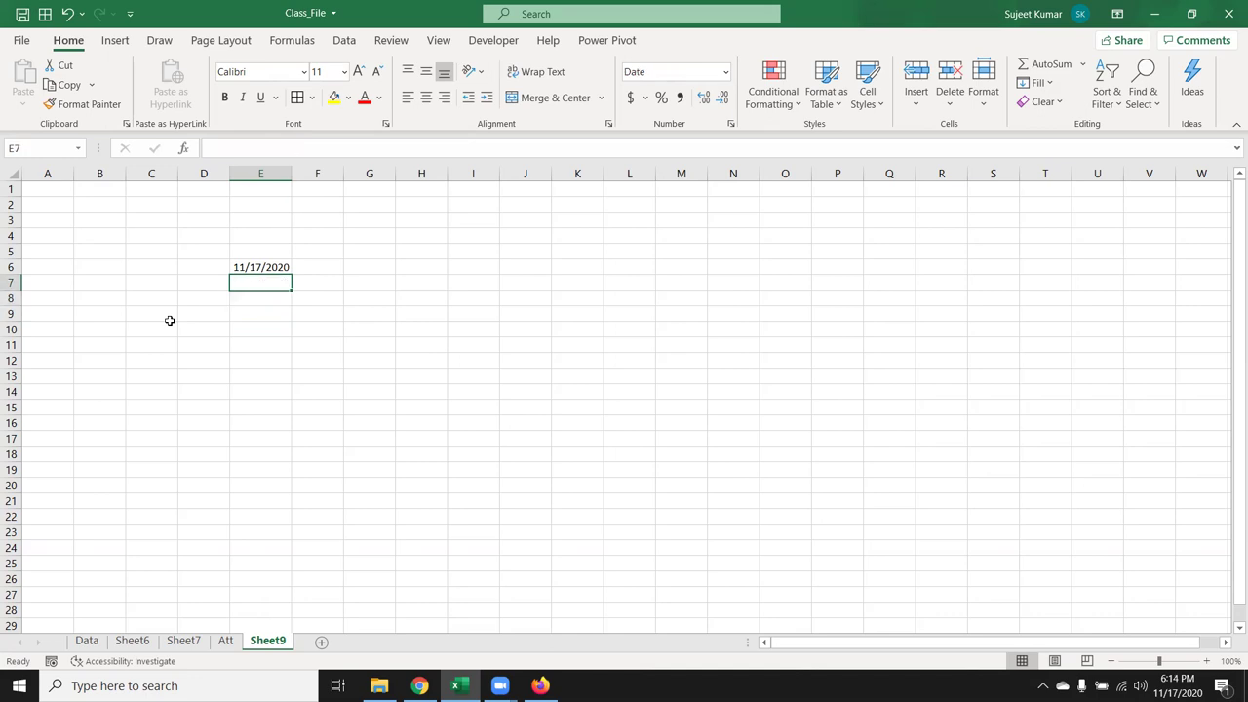
key("Up")
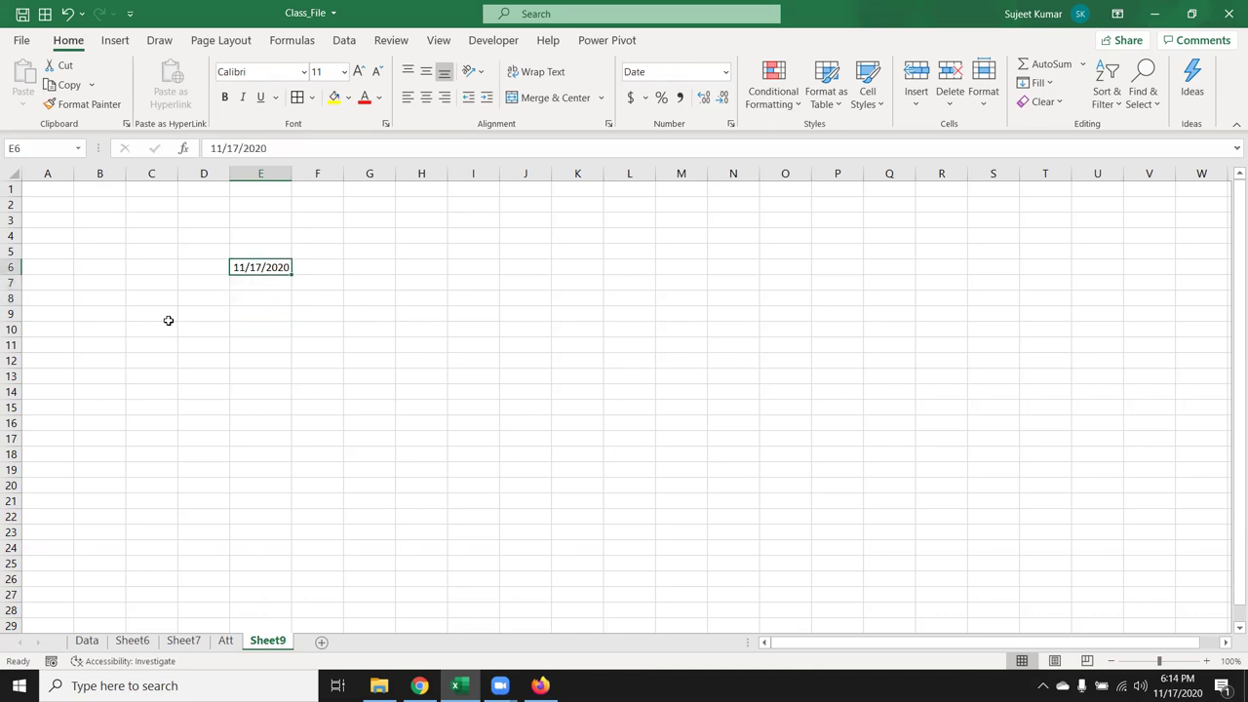
key("Down")
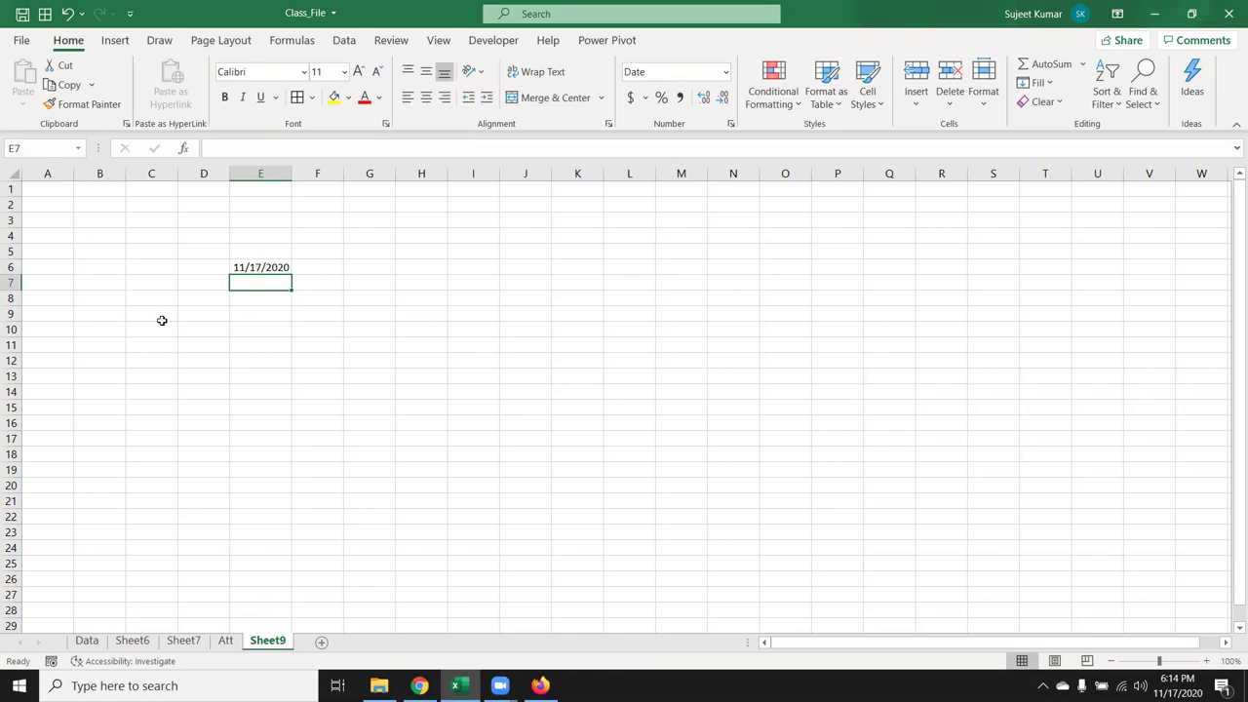
Re-enter =EOMONTH(E6,0) in E7
type("=eo")
key("Tab")
key("Up")
type(",0)")
key("Return")
key("Up")
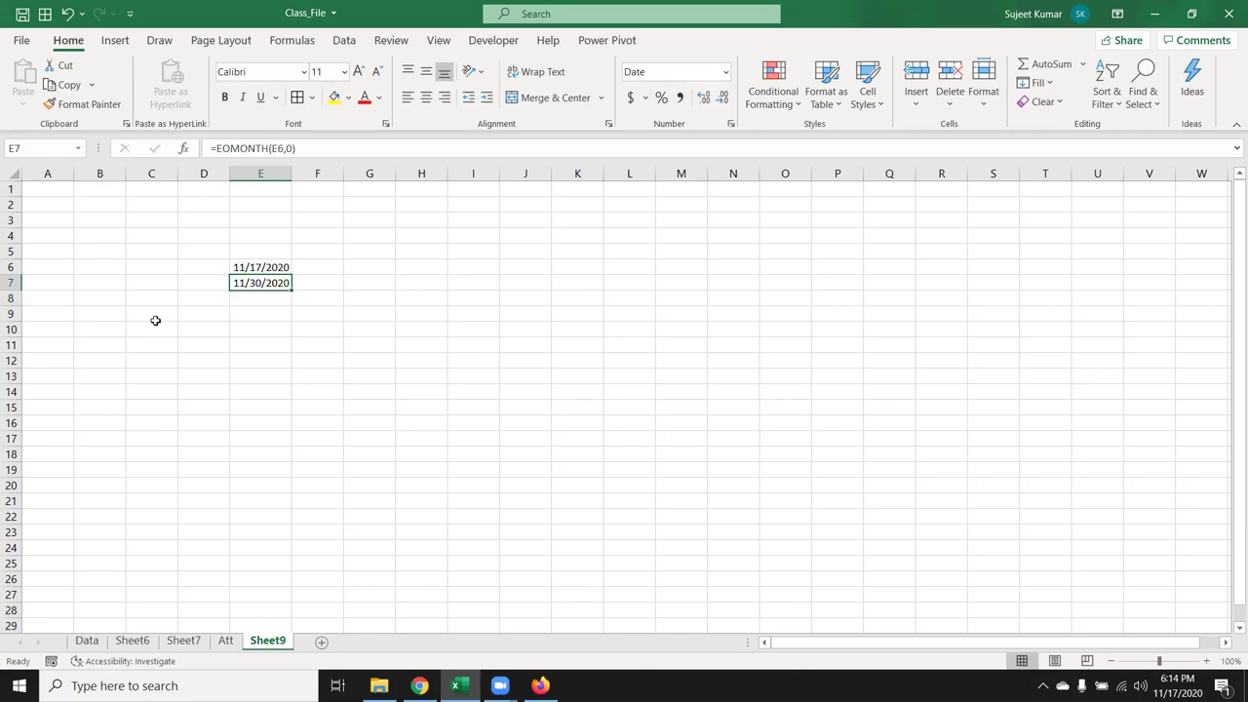
Change E6 to 10/1, then to 2/1 so E7 returns 2/29/2020
key("Up")
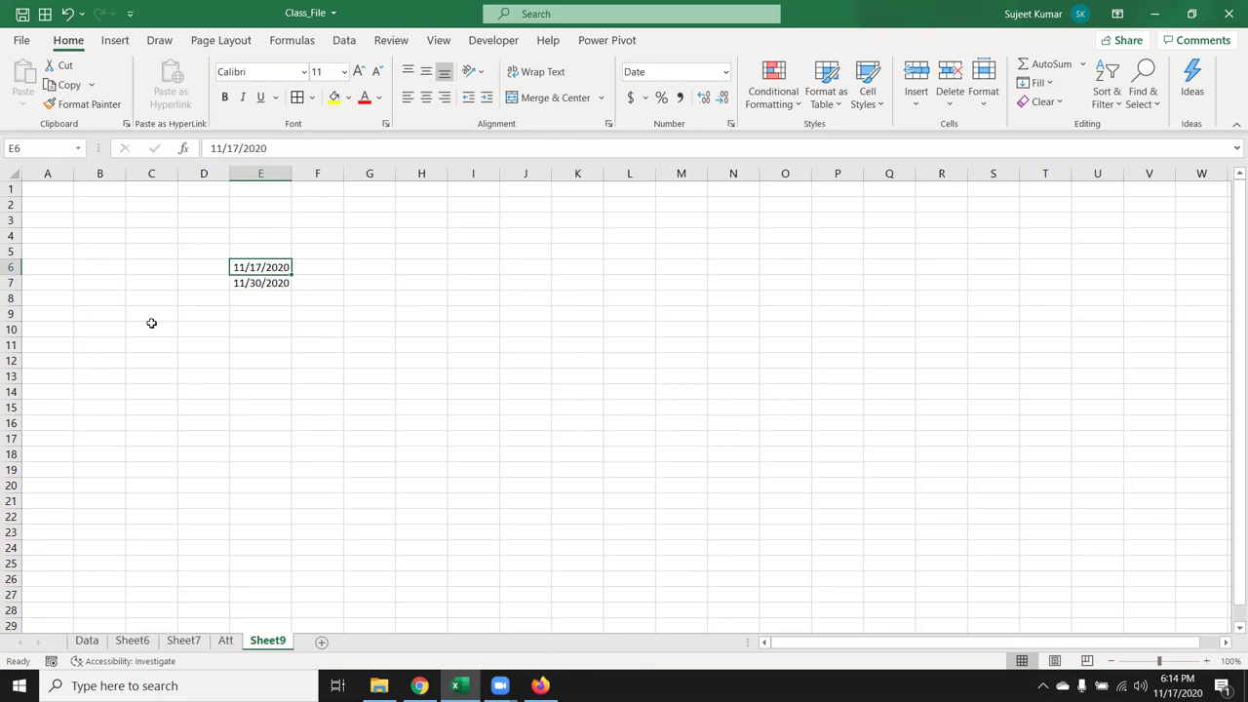
type("10/1")
key("Return")
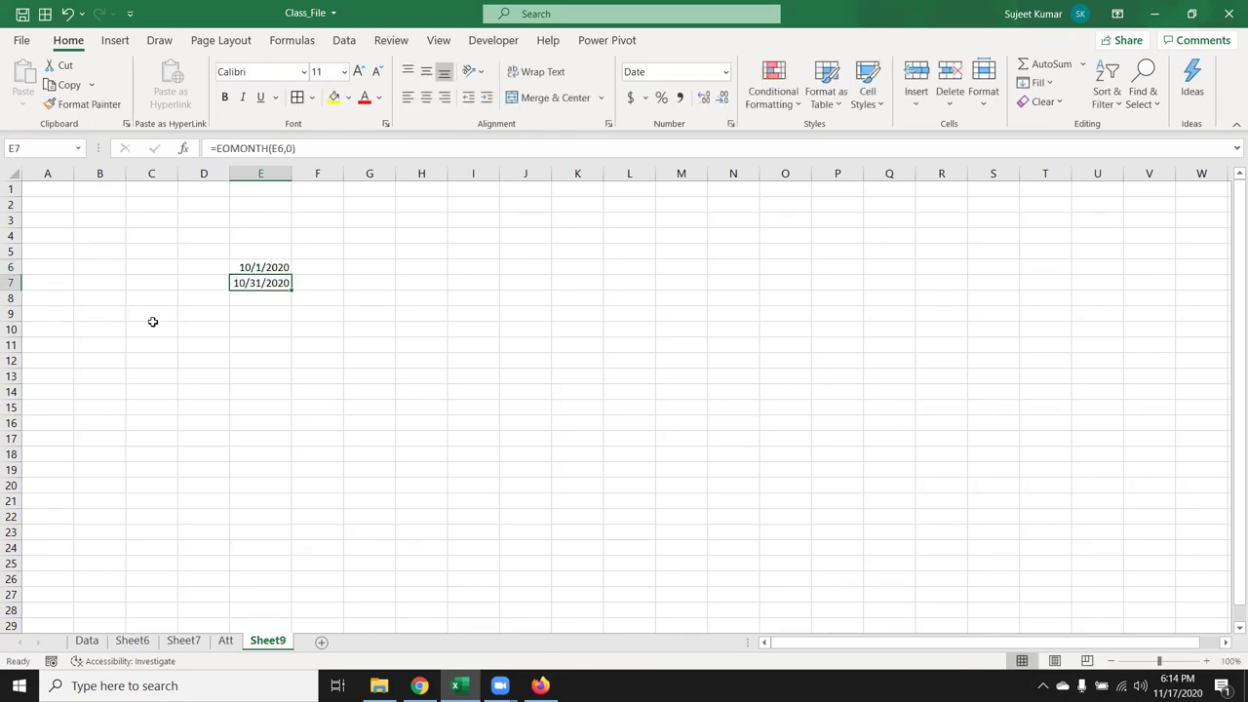
key("Up")
type("2/1")
key("Return")
On the Att sheet, inspect the day formula in D7 and the weekday formula in D6
left_click(225, 643)
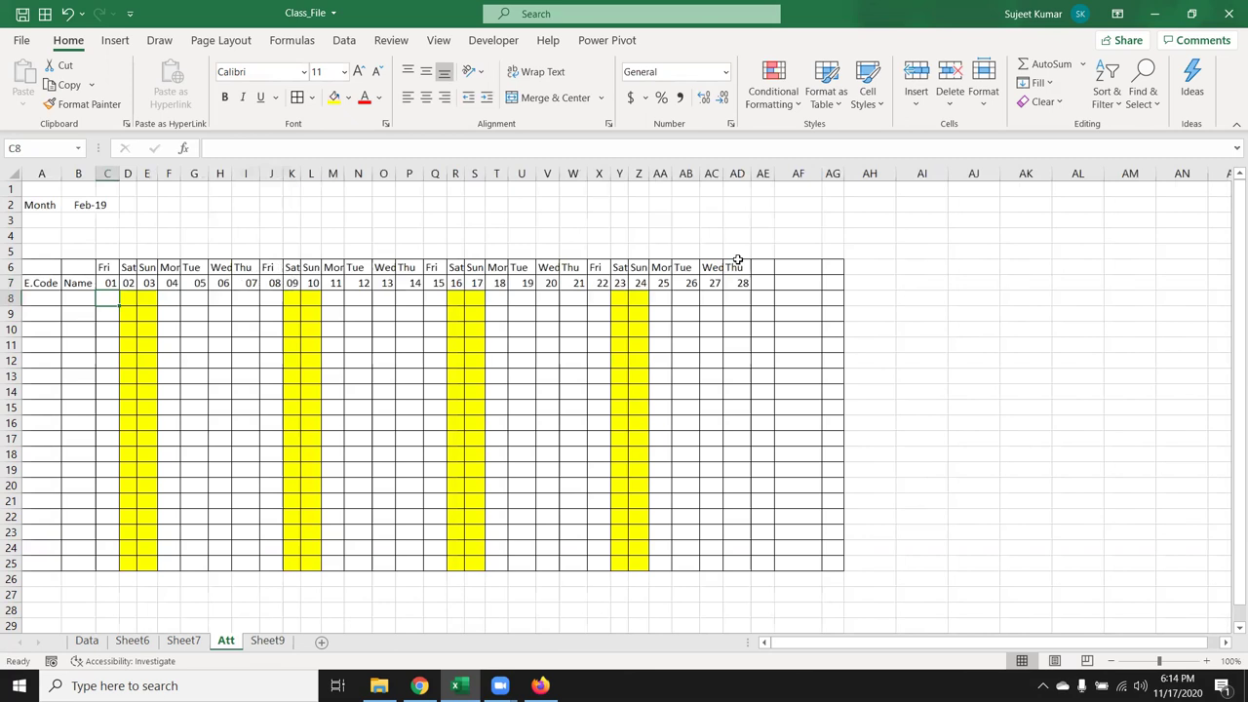
left_click(127, 282)
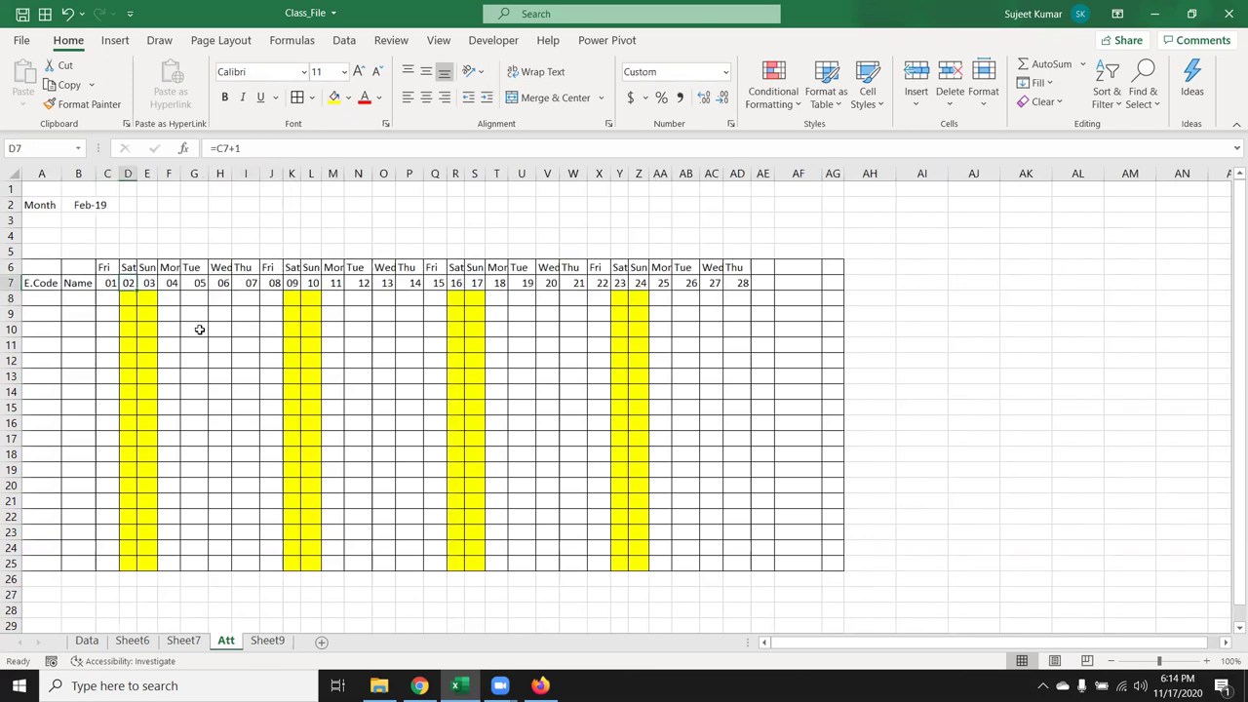
left_click(127, 272)
double_click(128, 283)
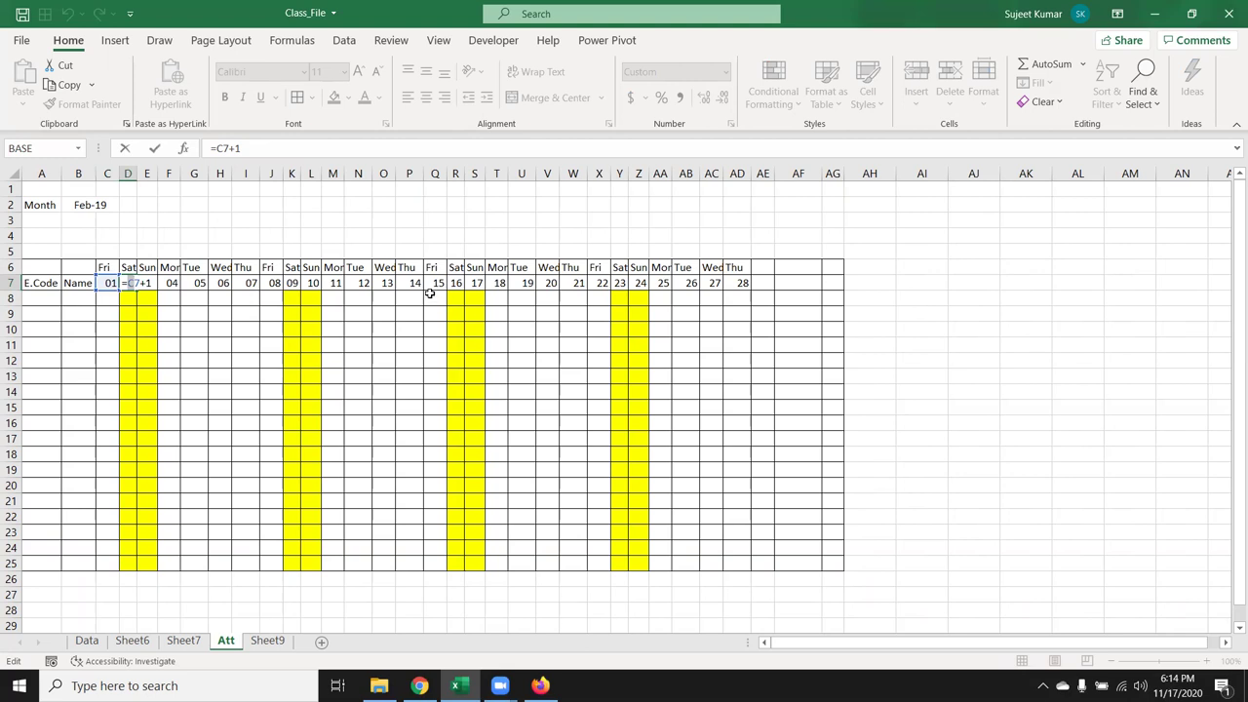
Step along row 7 to view AD7's =AC7+1, then AE7's IFERROR/EOMONTH formula
key("Tab")
key("Tab")
key("shift+Tab")
key("Tab")
key("Tab")
key("Tab")
key("Tab")
key("Tab")
key("Tab")
key("Tab")
key("Tab")
key("Tab")
key("Tab")
key("Tab")
key("Tab")
key("Tab")
key("Tab")
key("Tab")
key("Tab")
key("Tab")
key("Tab")
key("Tab")
key("Tab")
key("Tab")
key("Tab")
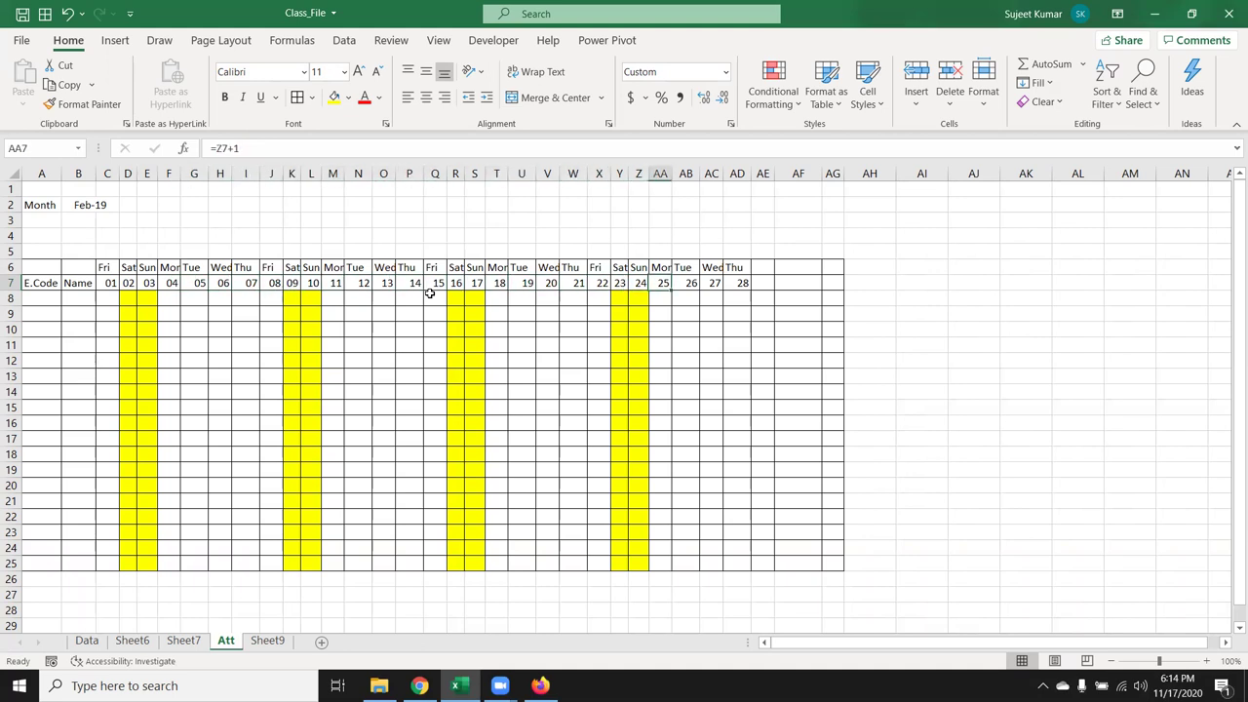
key("Tab")
key("Tab")
key("Tab")
key("shift+Tab")
key("shift+Tab")
key("Tab")
key("F2")
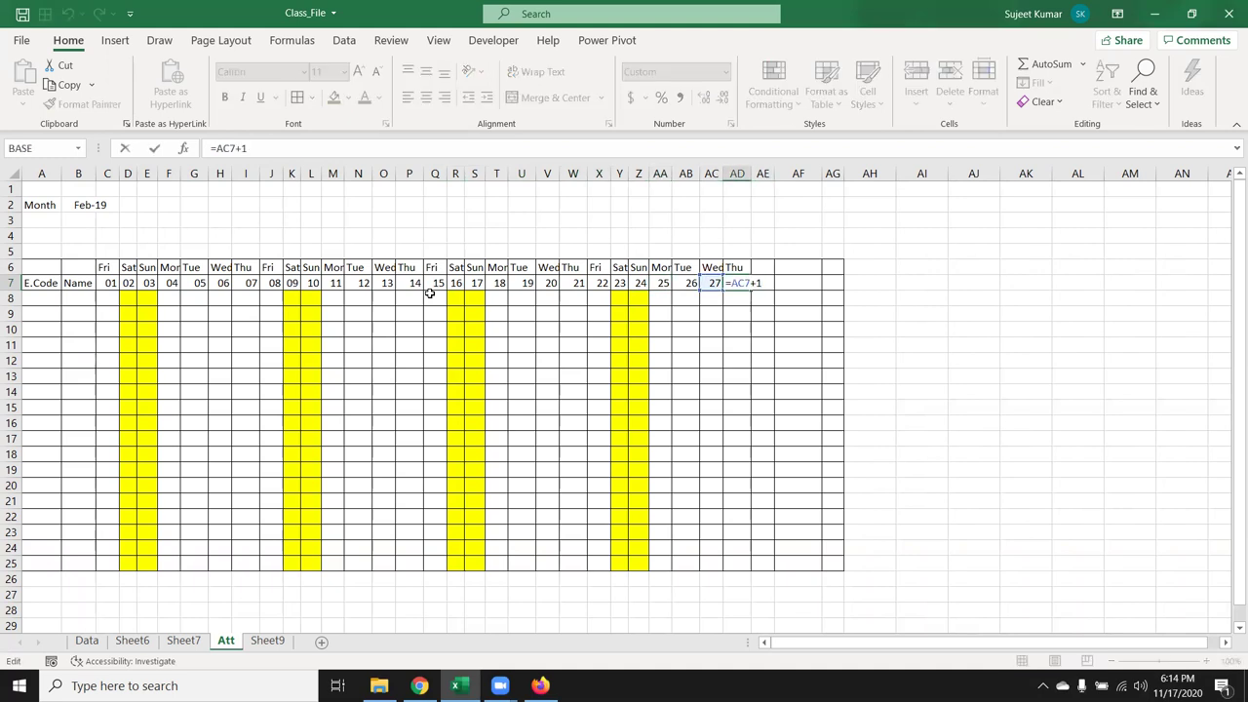
key("Escape")
key("Tab")
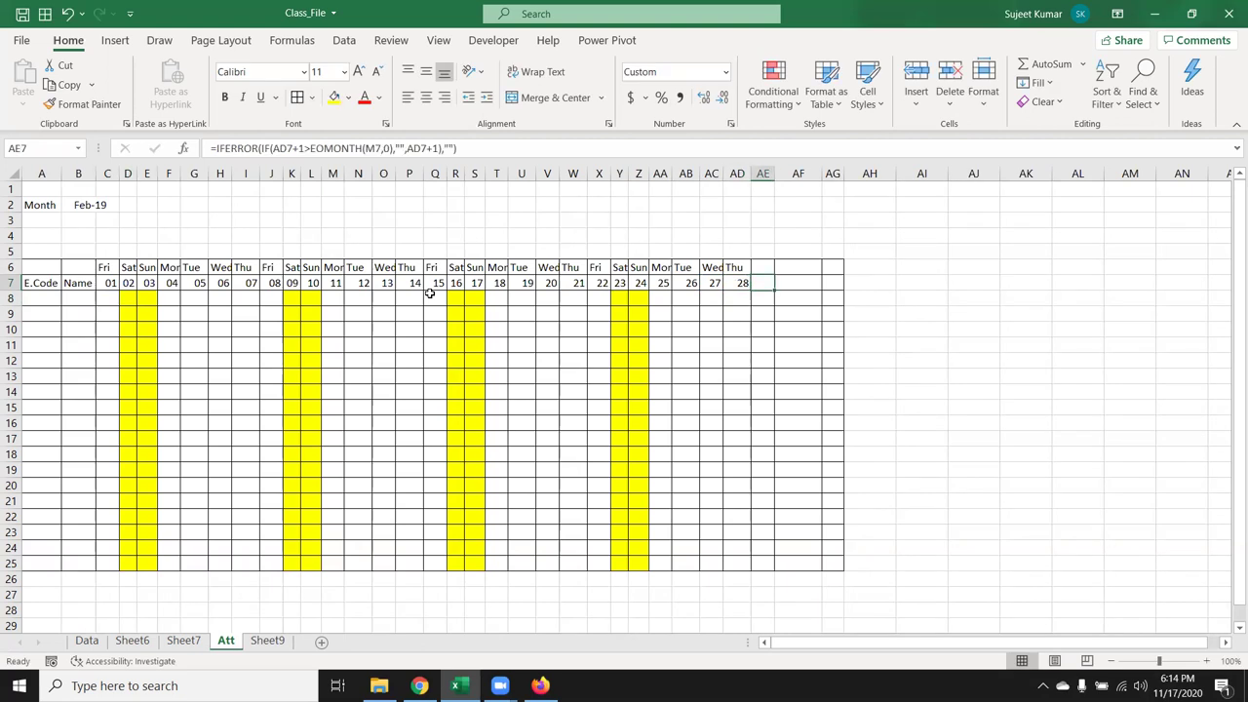
key("F2")
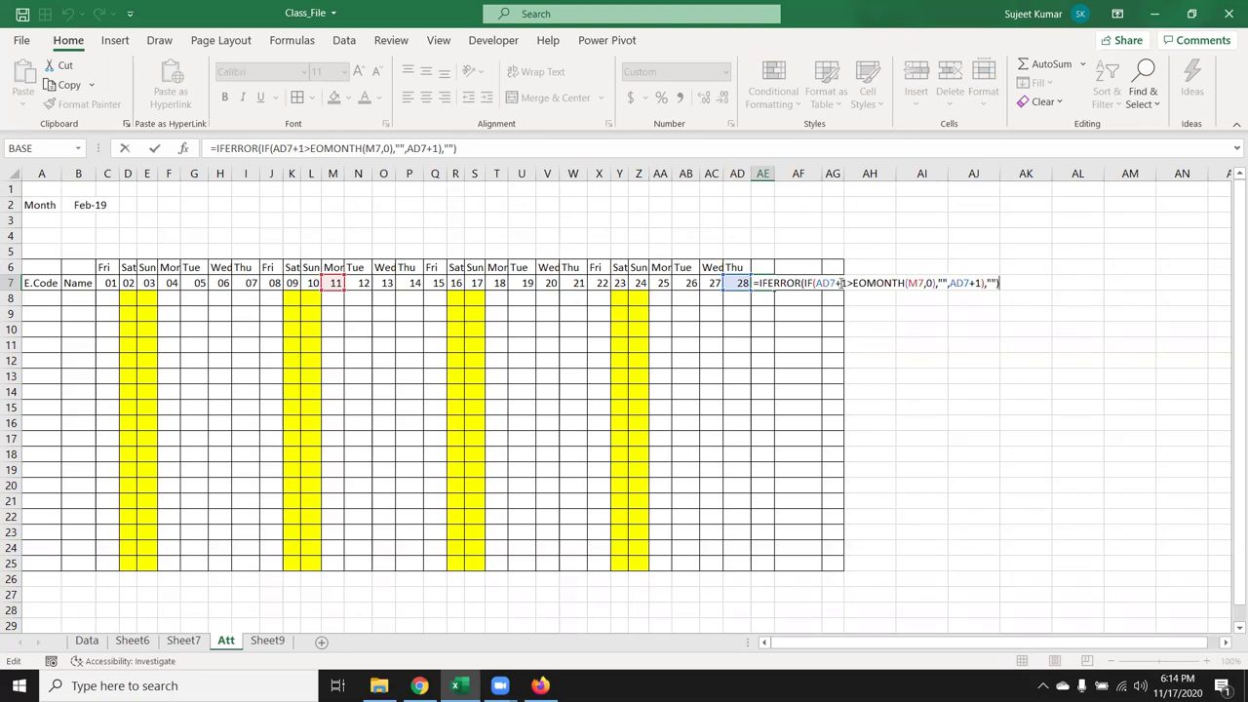
left_click_drag(815, 283, 933, 283)
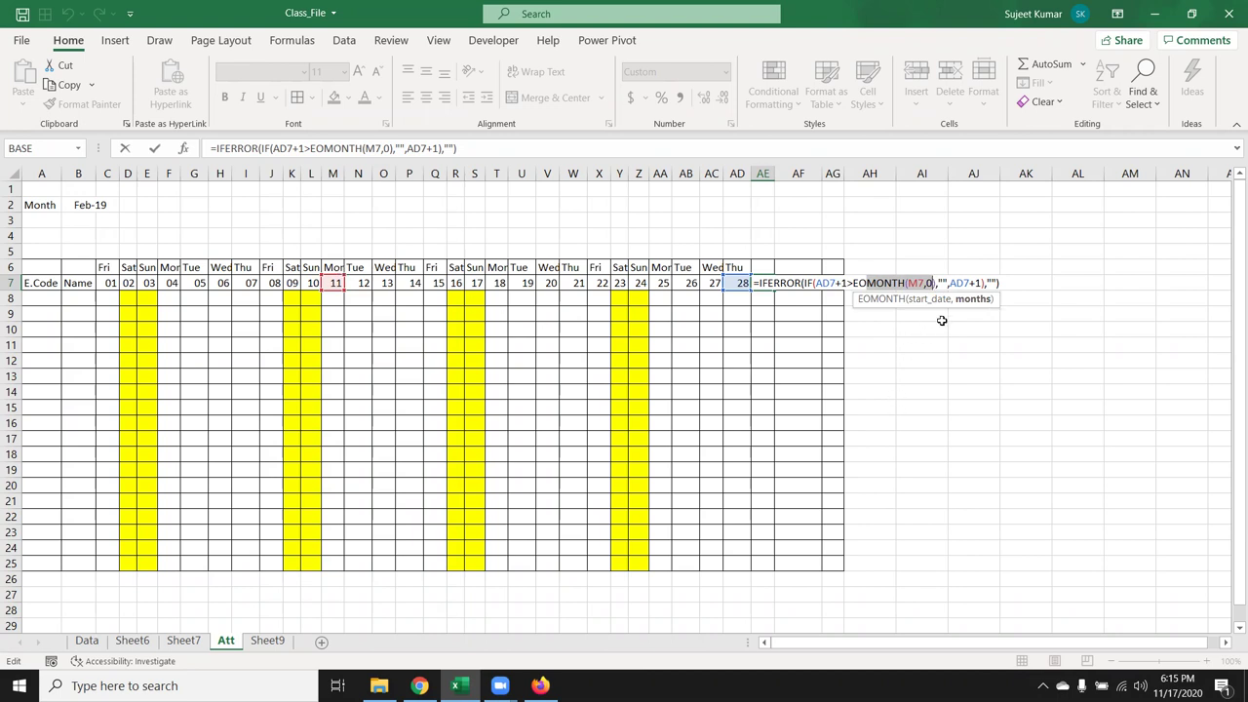
left_click_drag(948, 281, 938, 282)
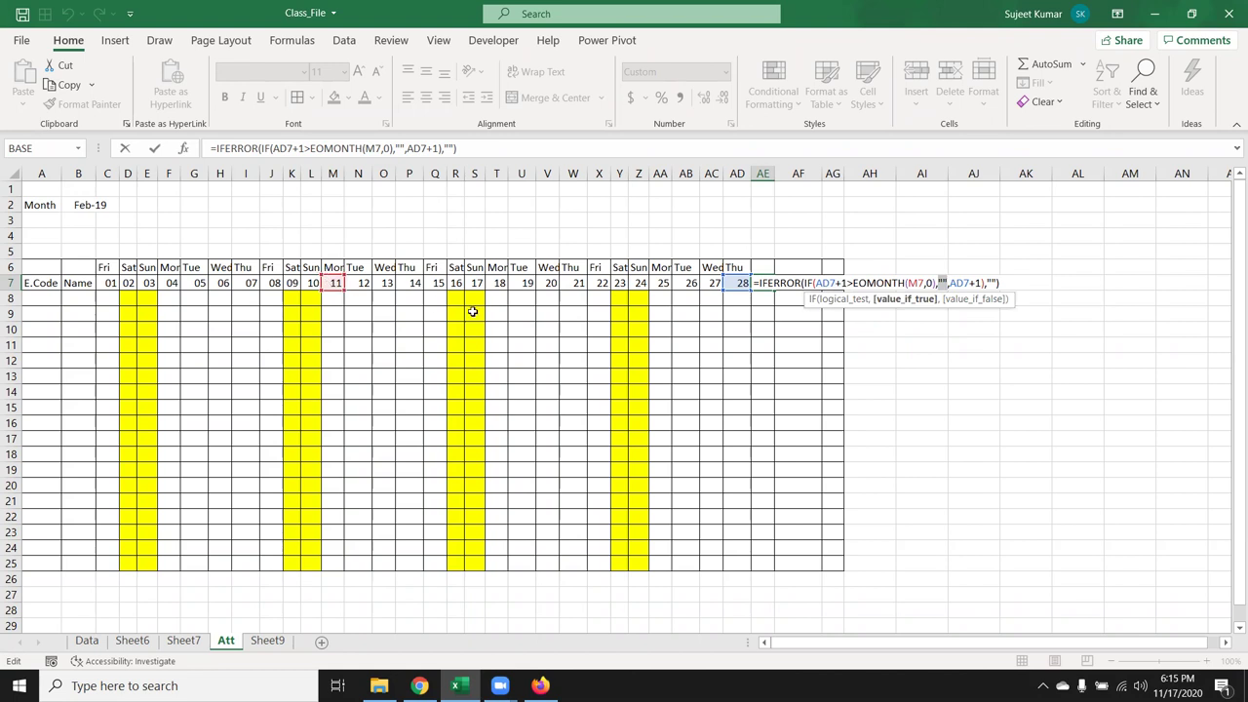
left_click_drag(855, 282, 947, 282)
left_click_drag(950, 282, 982, 282)
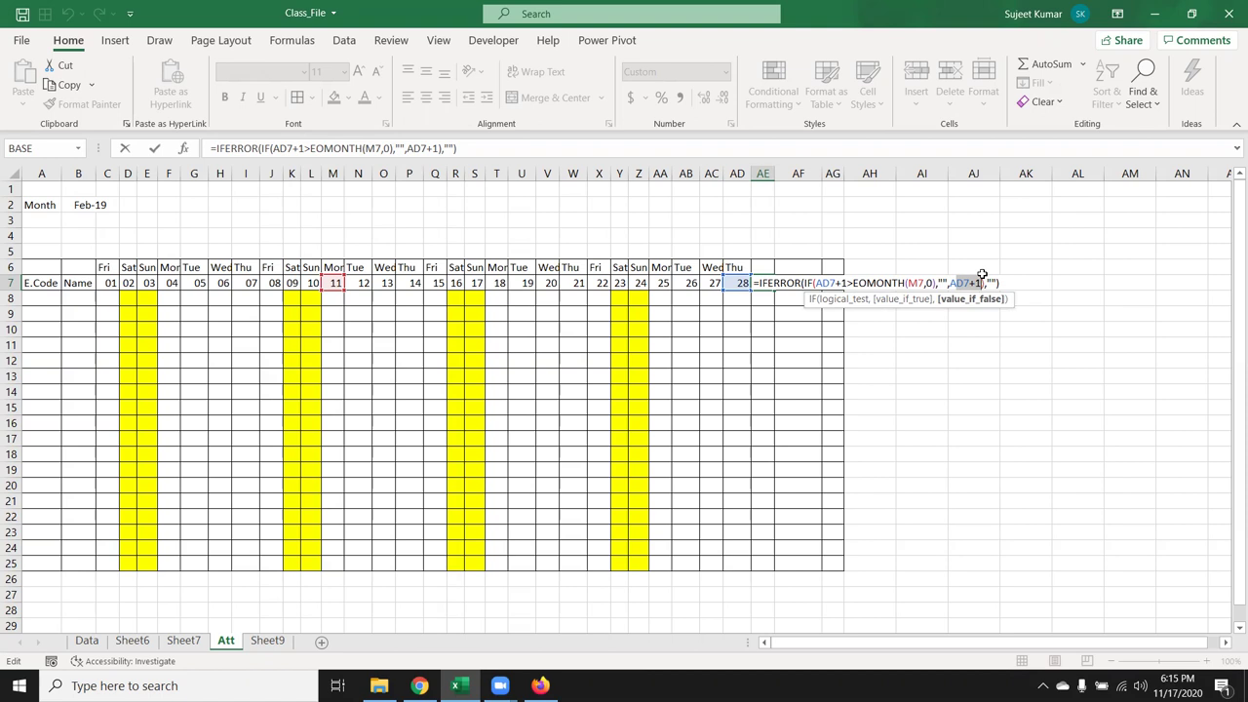
key("Return")
On Sheet9, enter 1-Oct-20 as the first date in A1
left_click(268, 641)
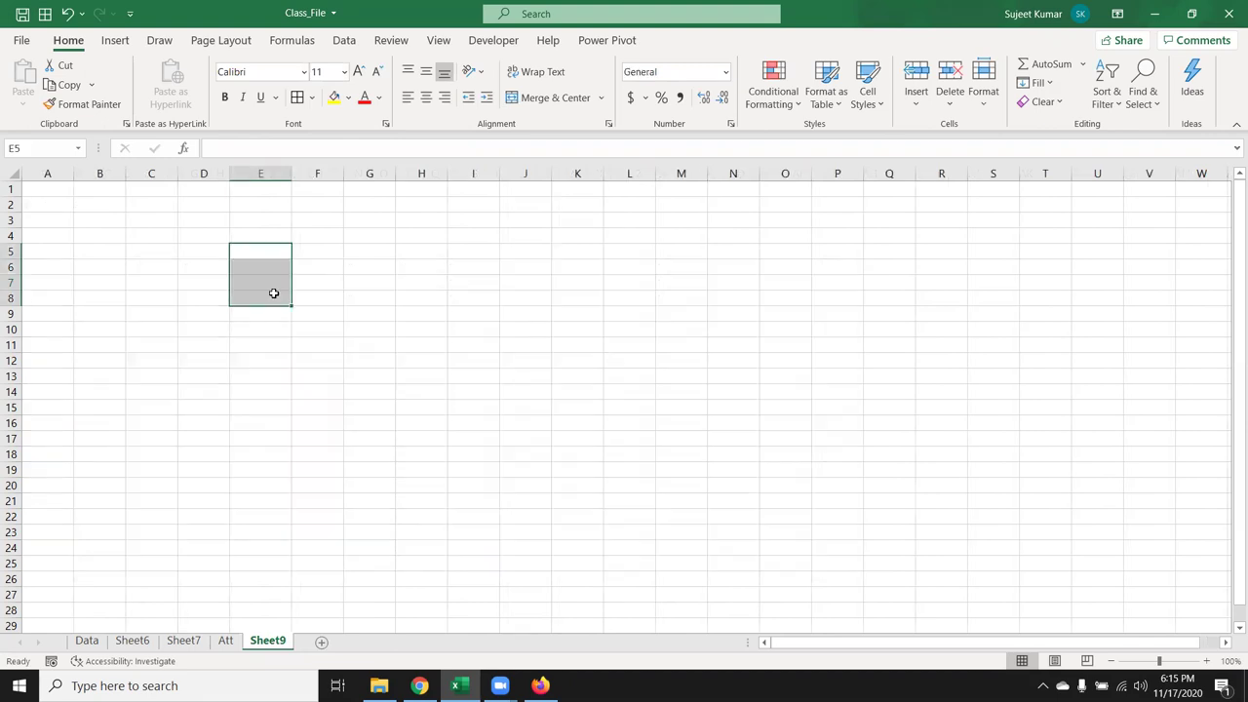
key("ctrl+Home")
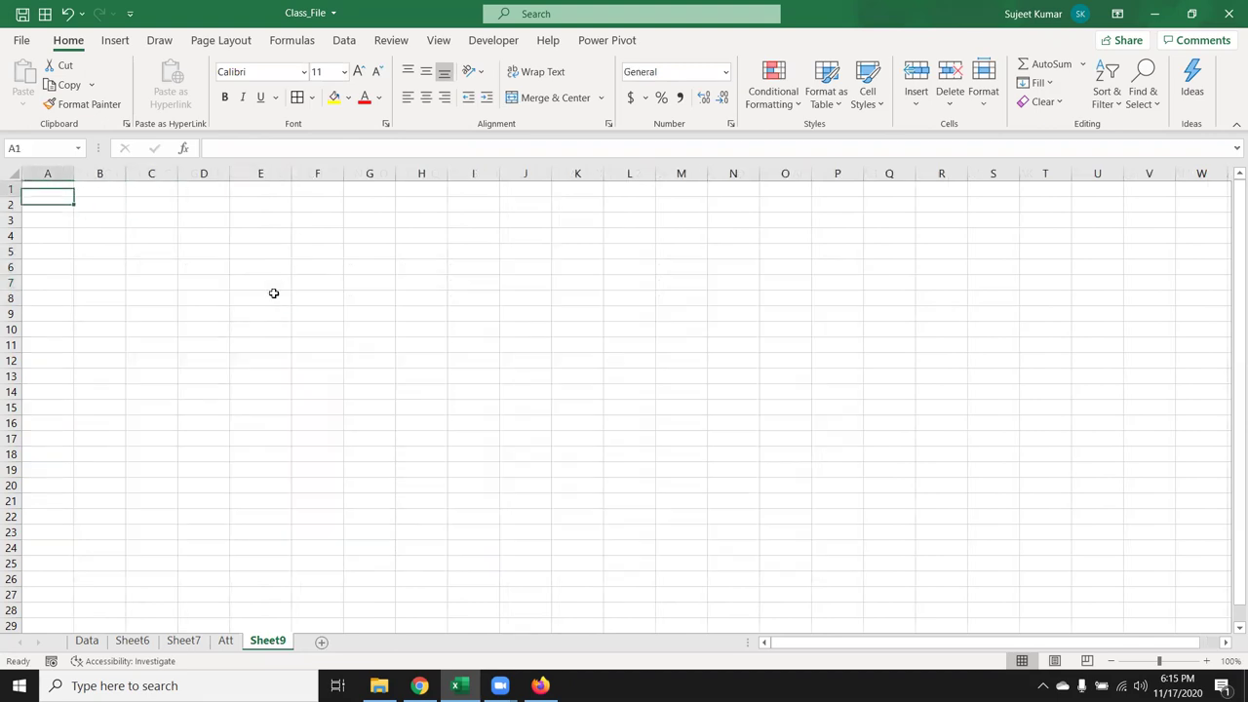
type("1/")
key("Escape")
type("1")
key("Escape")
type("10/")
key("Return")
key("Up")
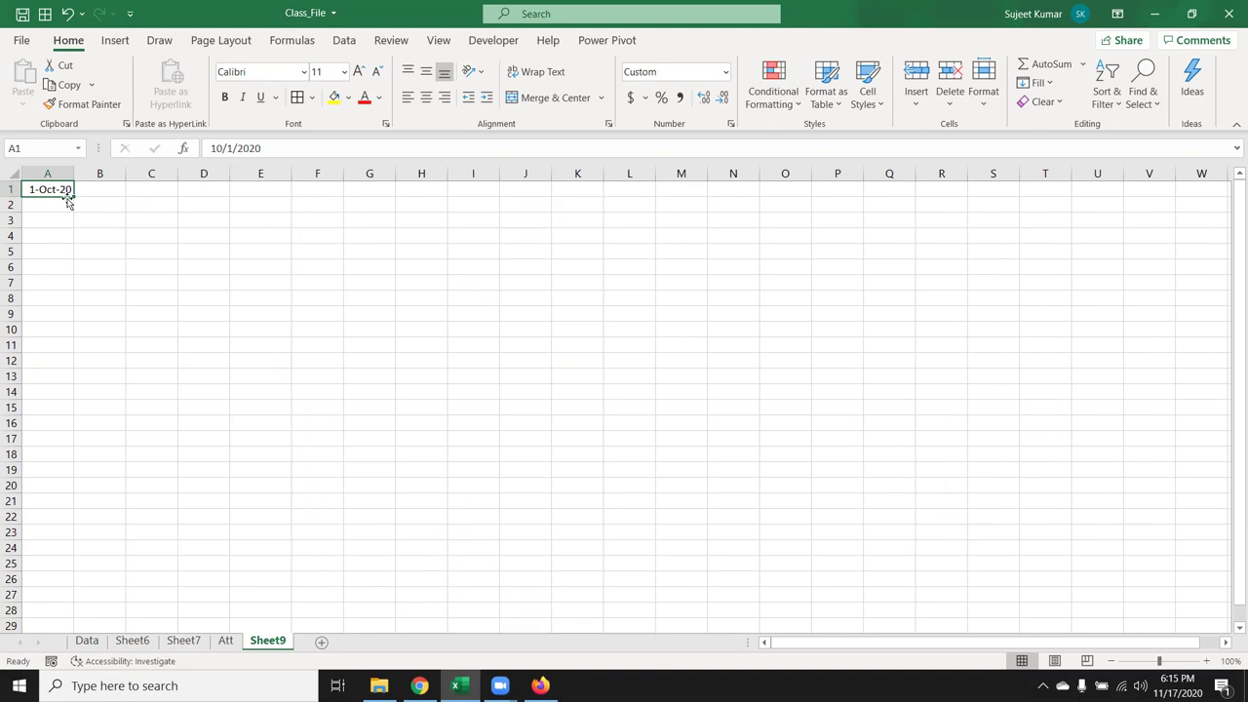
Fill column A down to row 25 with =A1+1 next-day formulas and autofit column A
left_click_drag(73, 196, 76, 520)
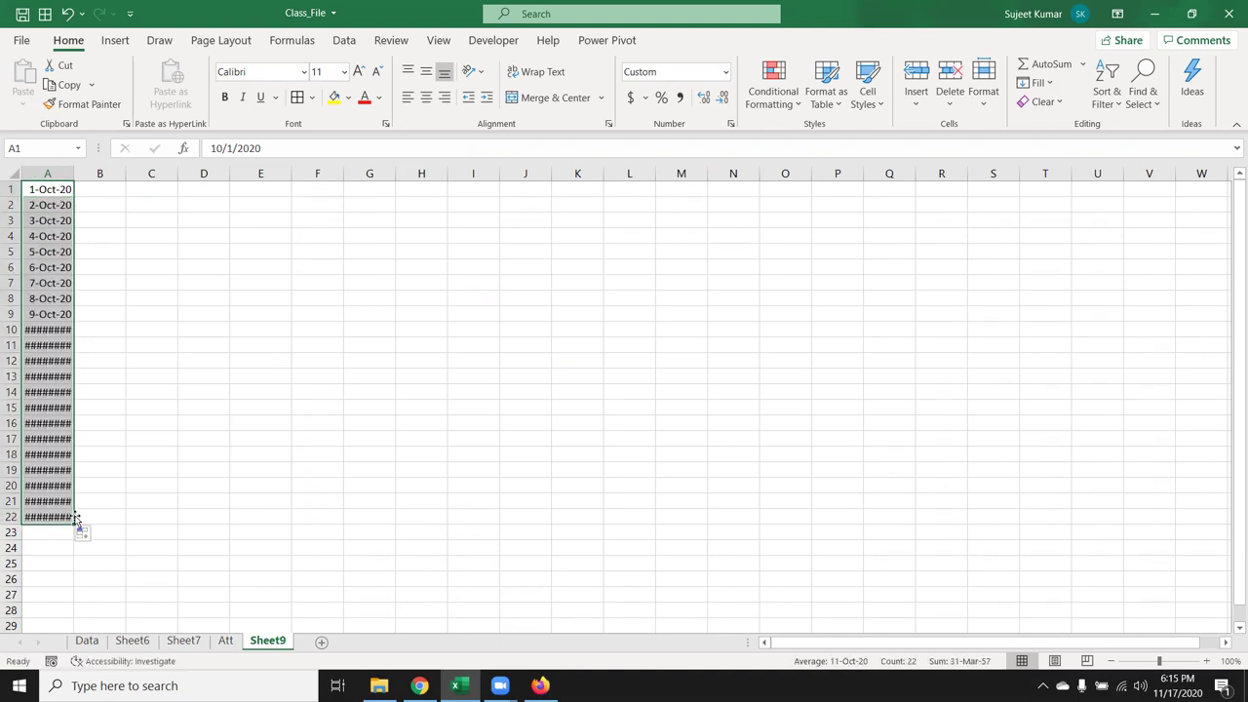
key("ctrl+z")
left_click(34, 206)
type("=")
left_click(43, 190)
type("+")
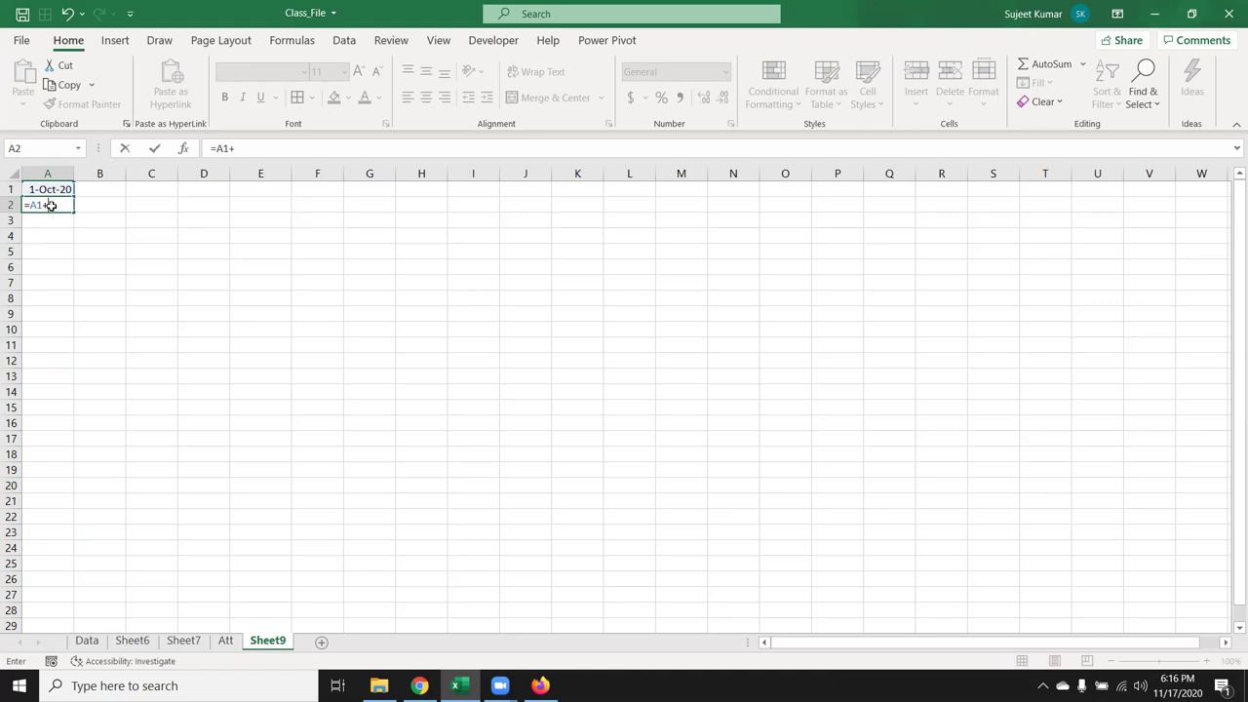
type("1")
key("ctrl+Return")
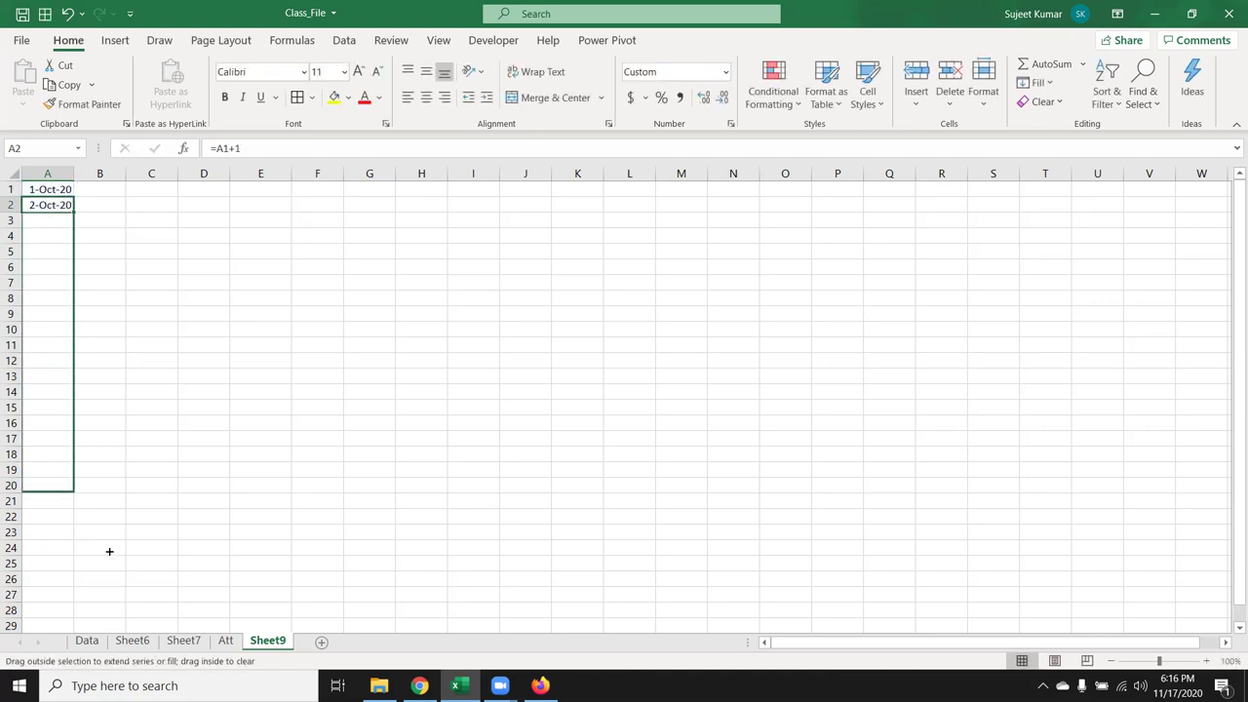
left_click_drag(74, 213, 74, 569)
left_click(47, 192)
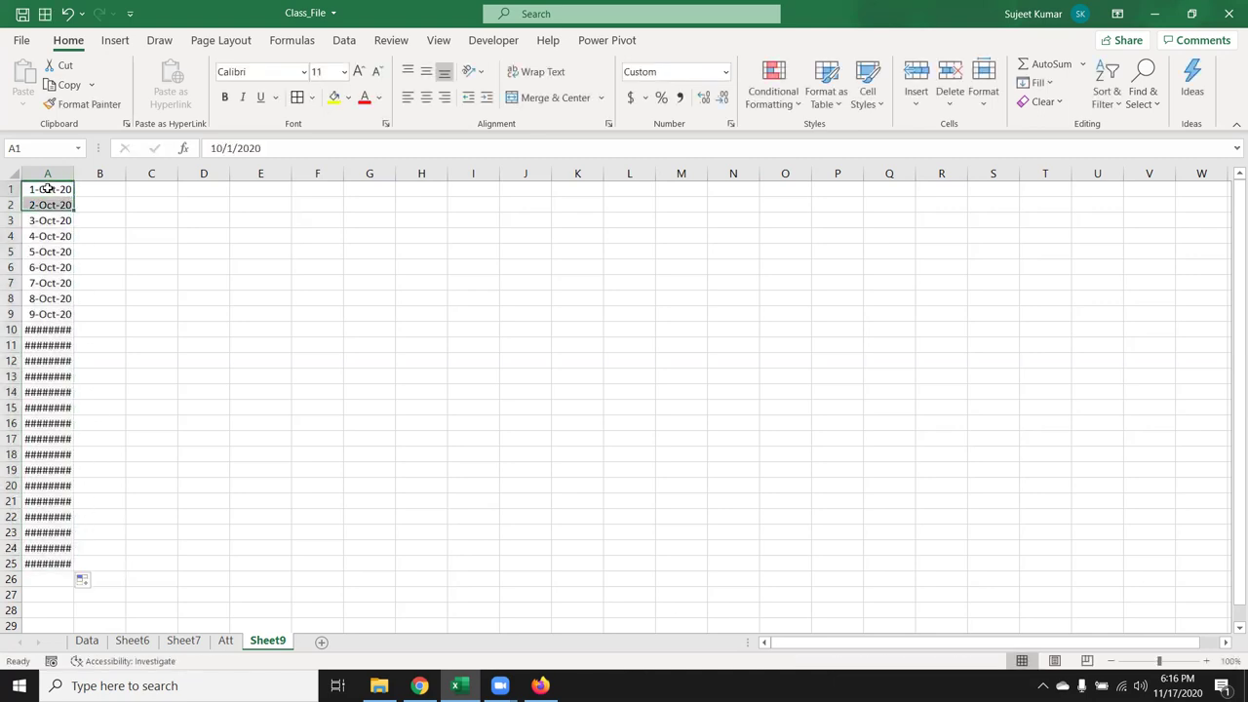
double_click(74, 174)
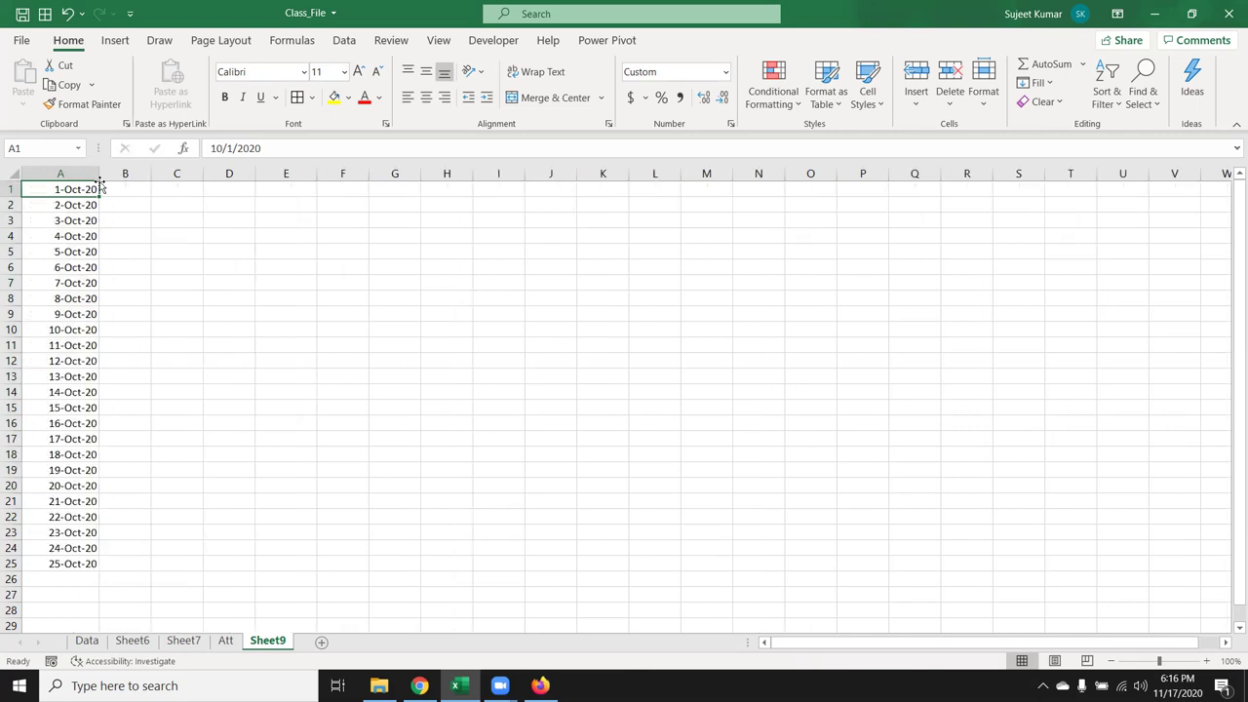
Extend the series further, then delete every date after 31-Oct-20
scroll(86, 293, "down", 5)
scroll(86, 302, "down", 1)
left_click(78, 283)
left_click_drag(98, 290, 107, 437)
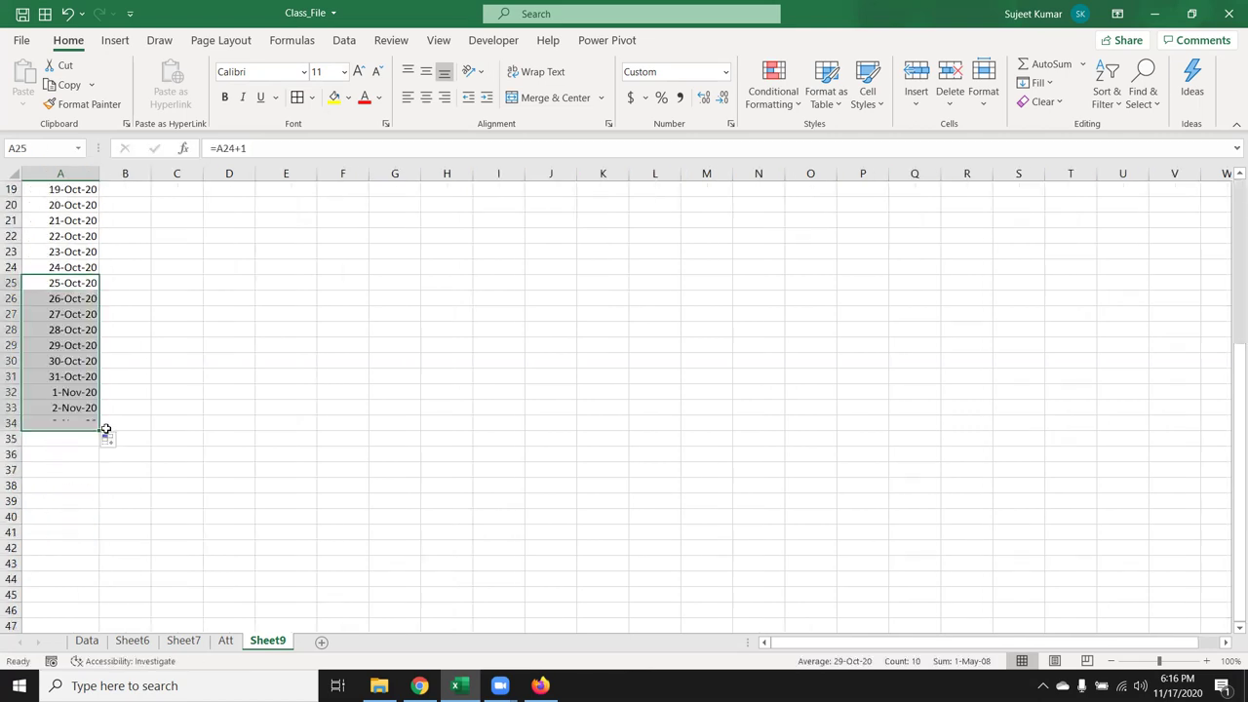
left_click(70, 387)
key("shift+Down")
key("shift+Down")
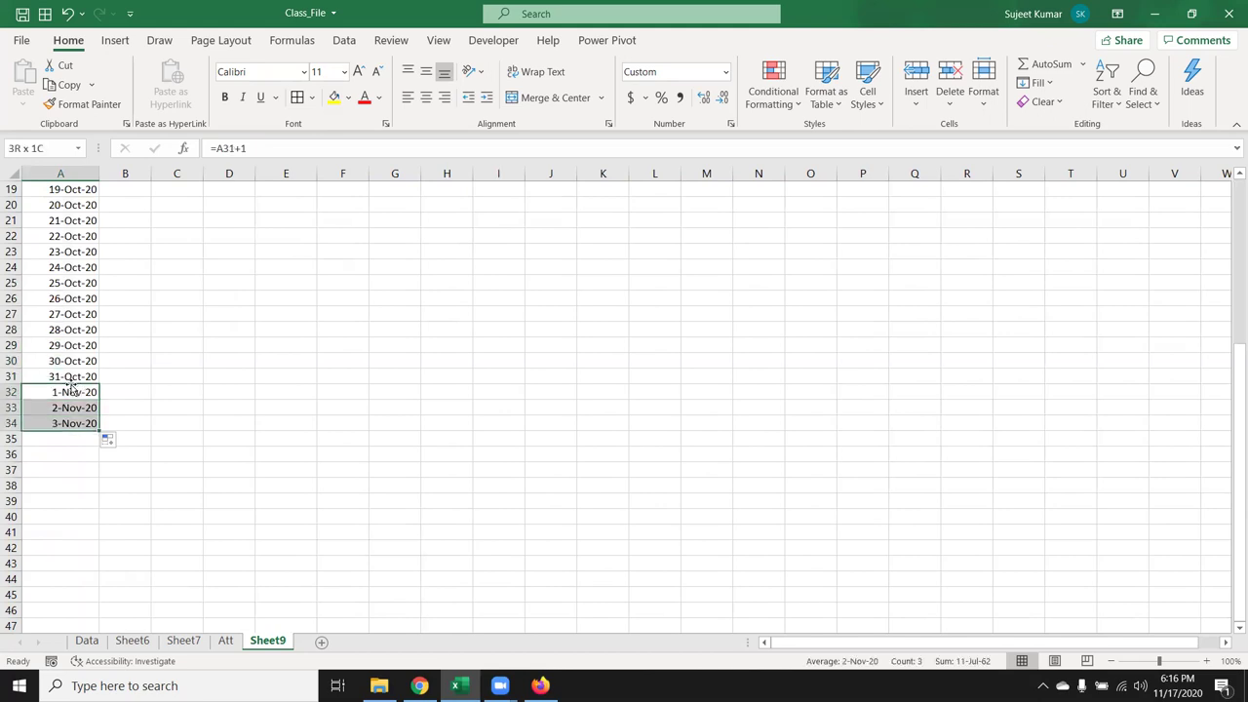
key("Delete")
key("ctrl+Home")
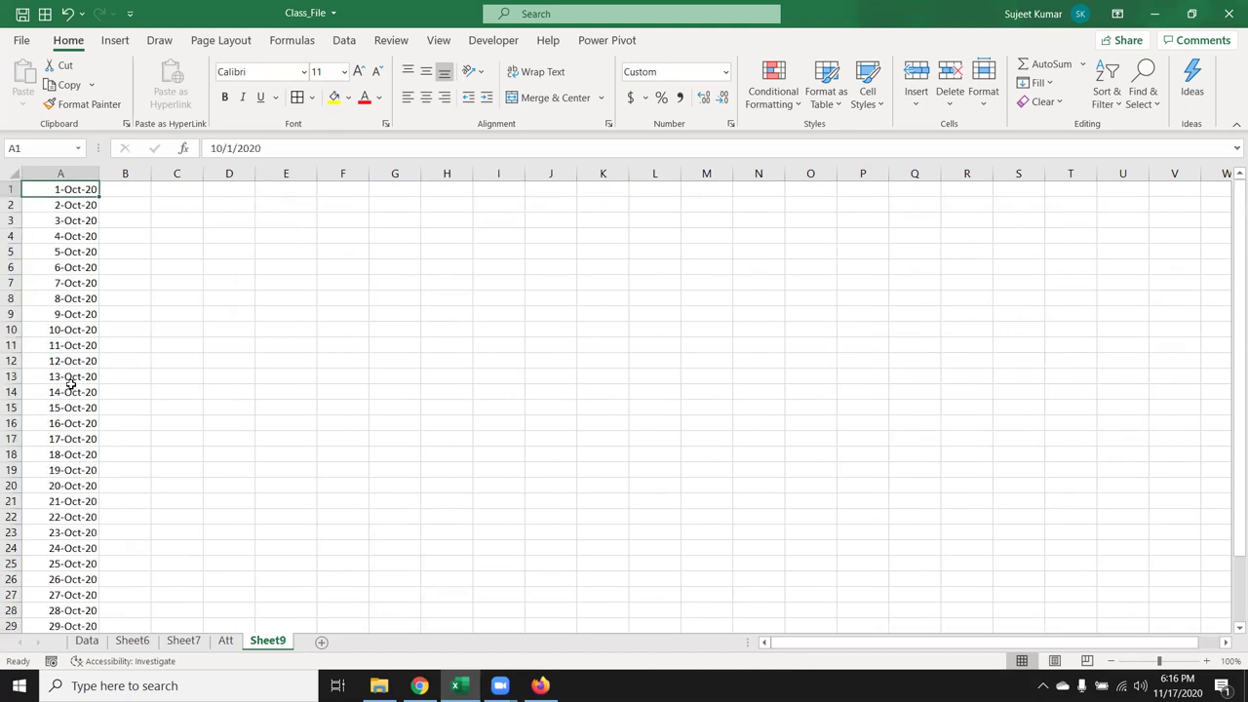
key("ctrl+Down")
key("ctrl+Home")
left_click(228, 641)
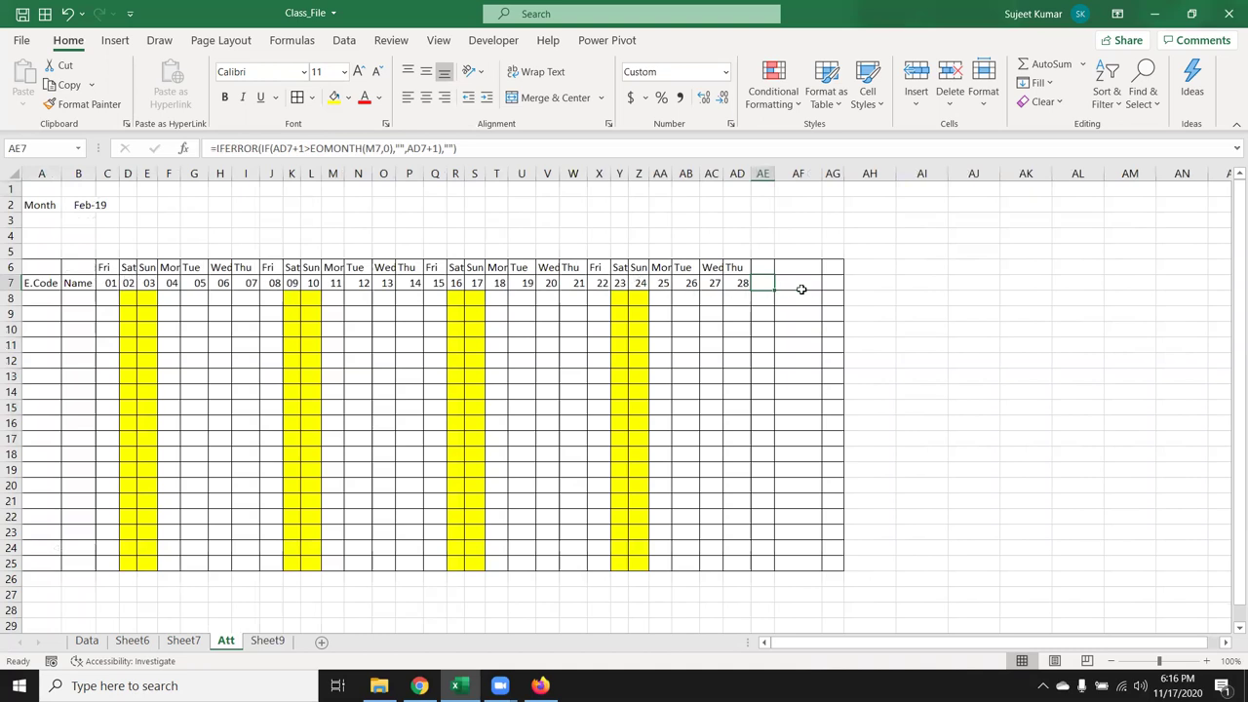
left_click_drag(128, 283, 809, 288)
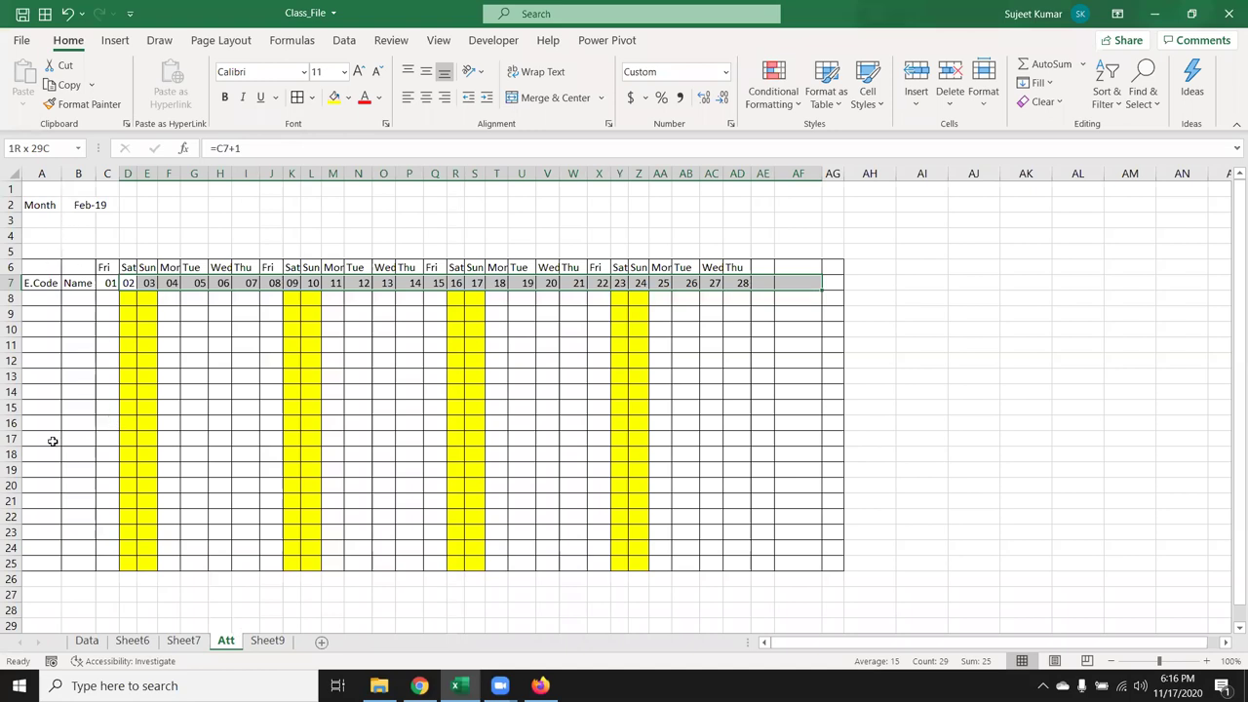
key("ctrl+Page_Down")
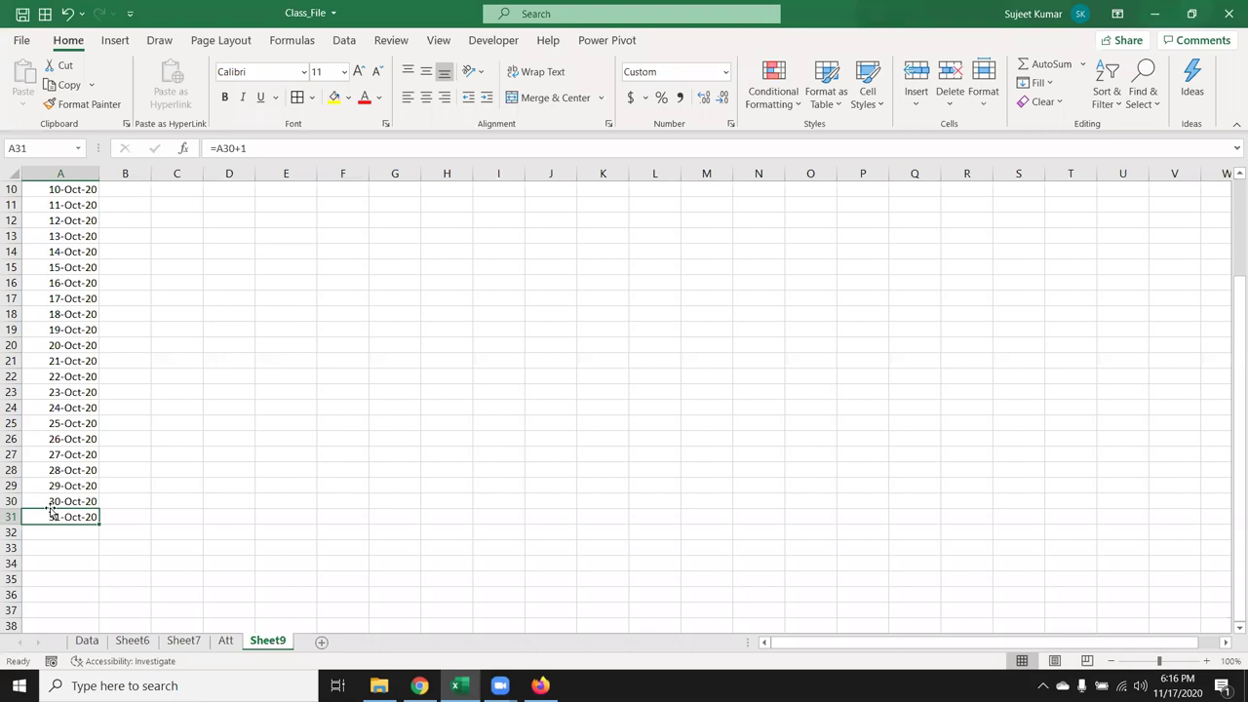
left_click_drag(51, 486, 54, 514)
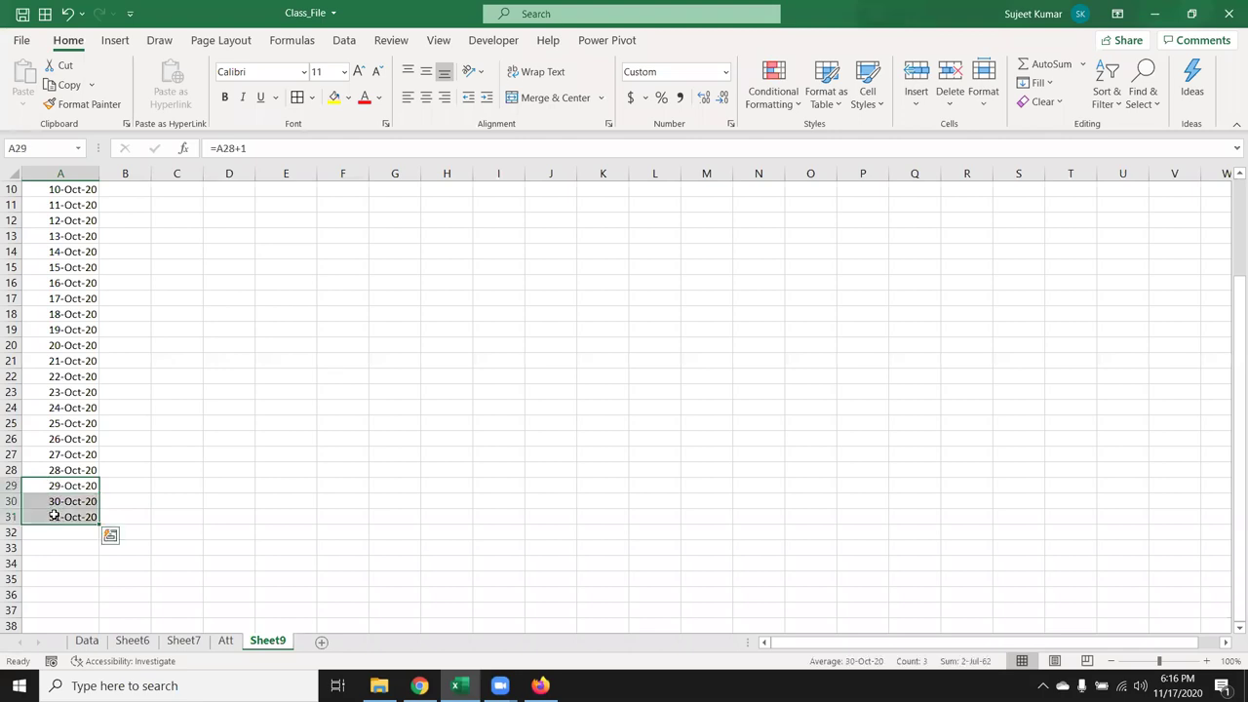
left_click(54, 472)
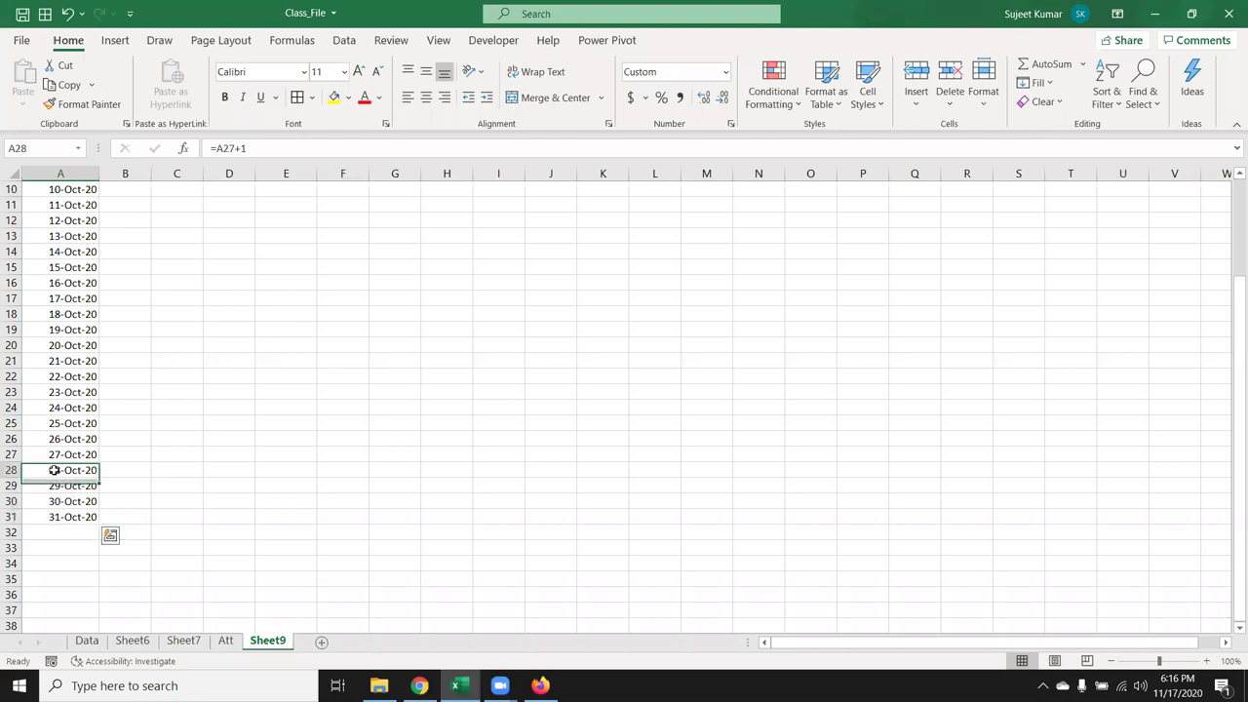
scroll(55, 480, "up", 3)
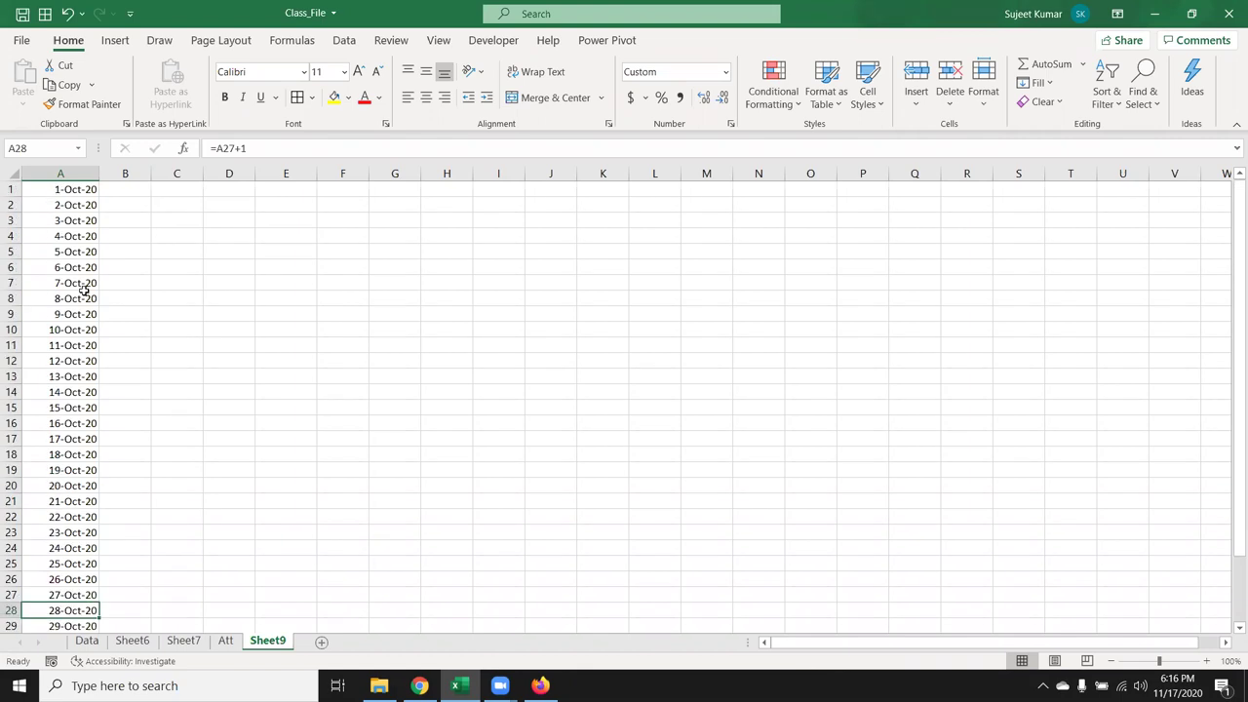
left_click(78, 205)
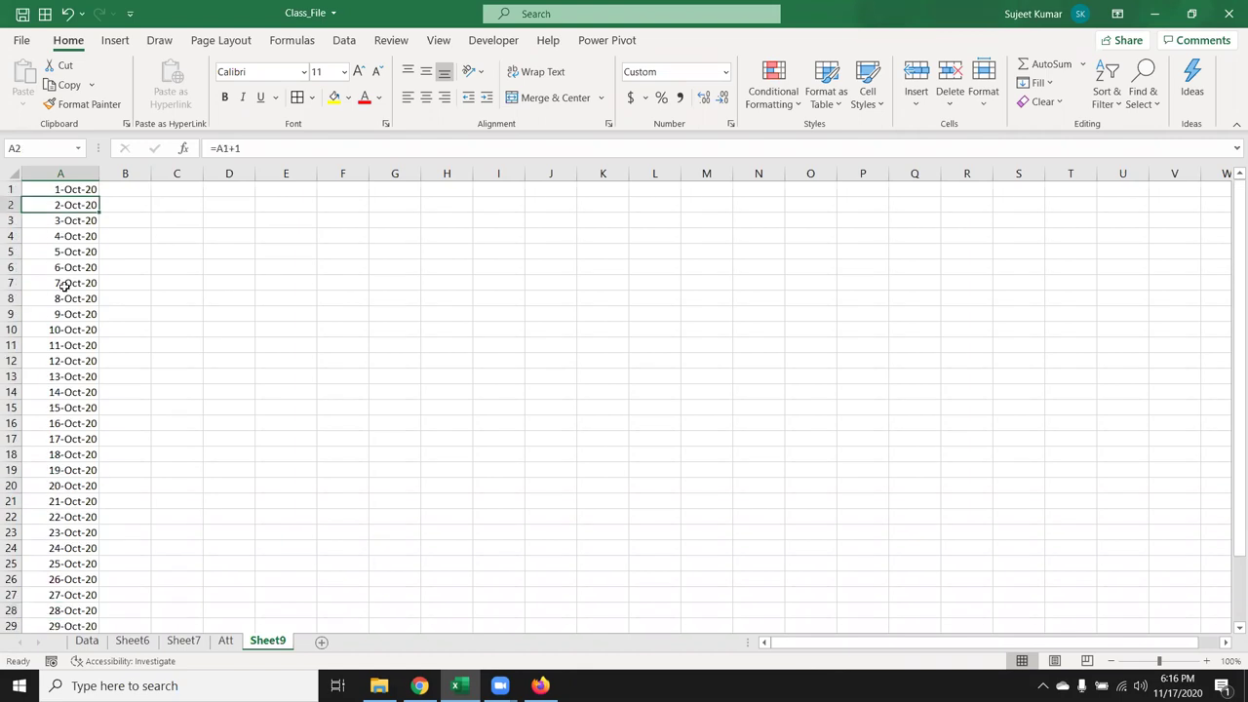
scroll(62, 292, "down", 4)
left_click(77, 426)
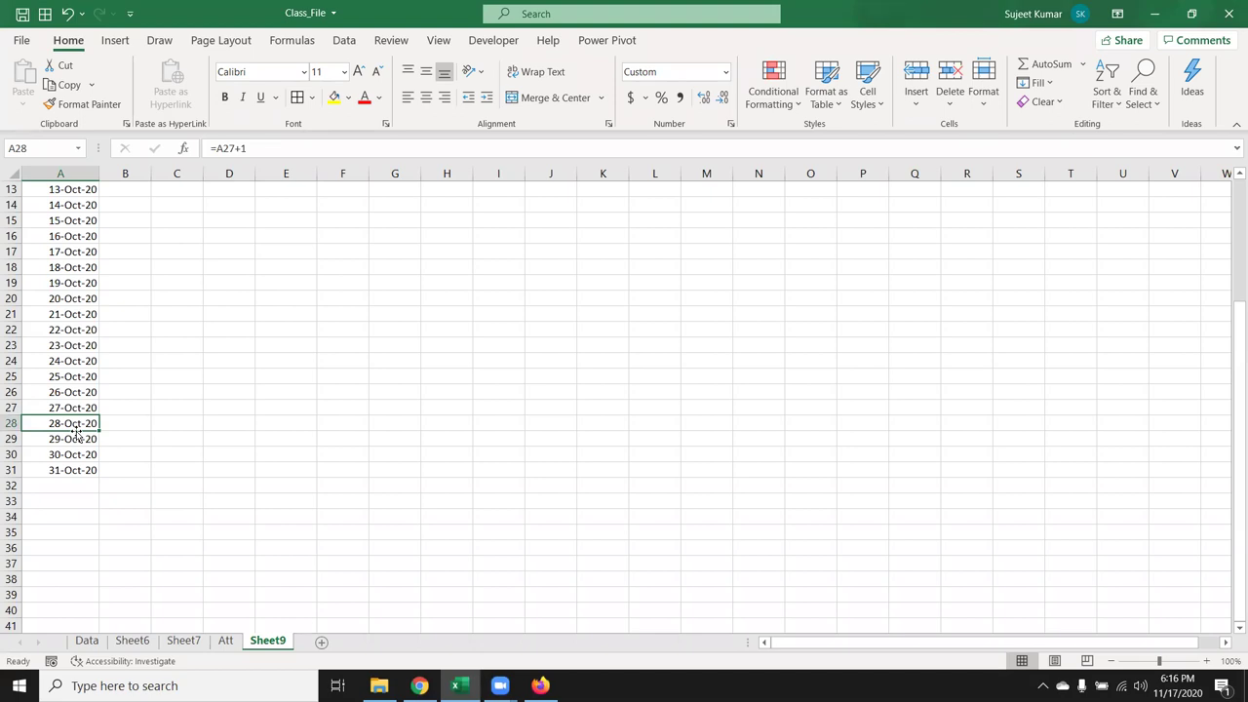
left_click(77, 432)
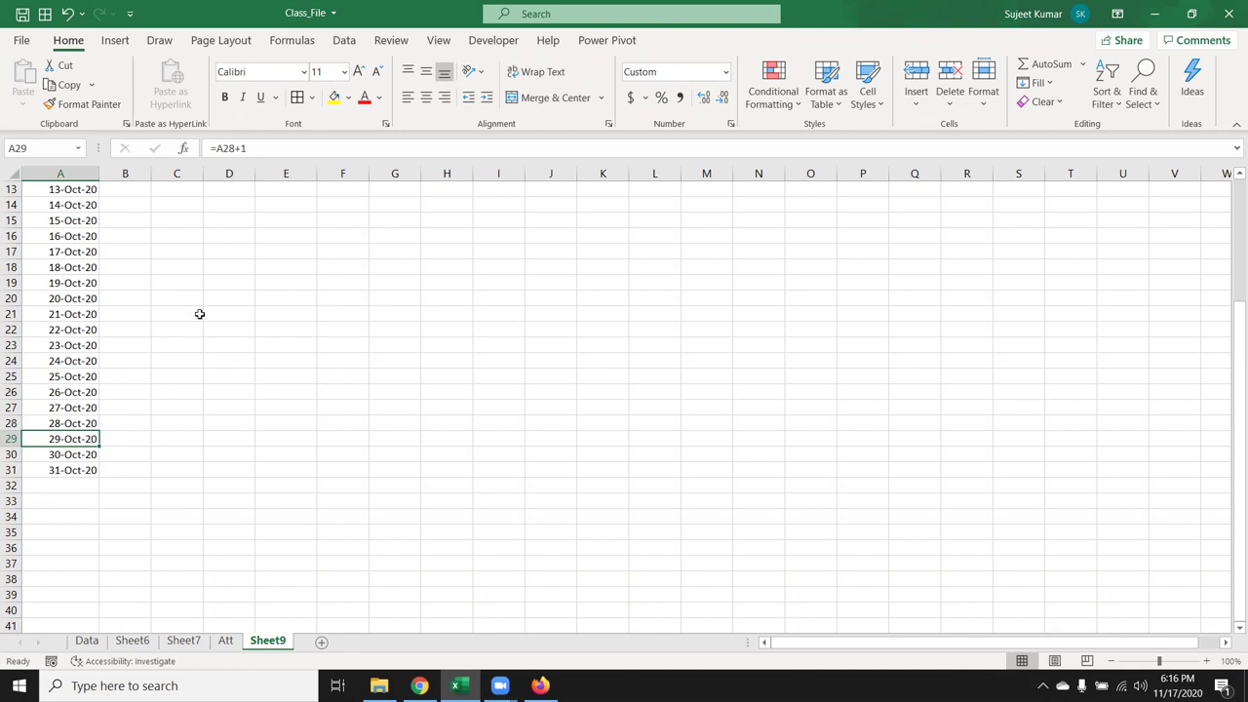
scroll(189, 305, "up", 4)
scroll(192, 451, "down", 2)
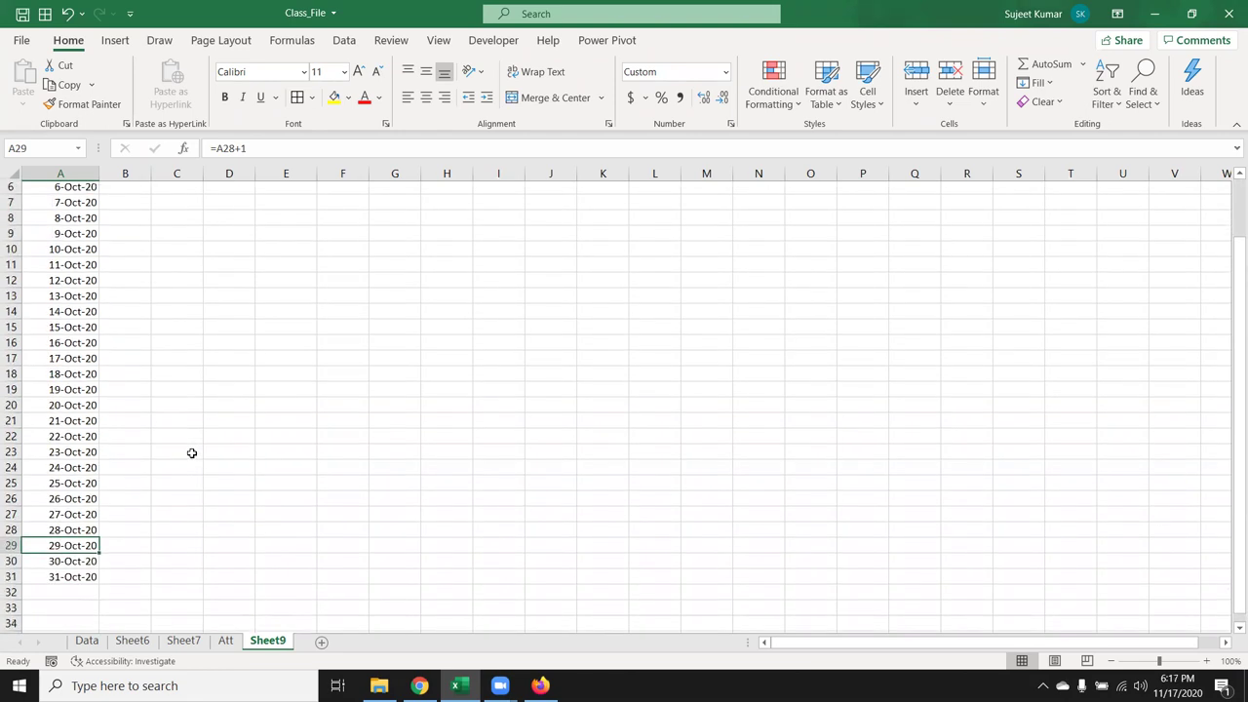
Put =EOMONTH(A16,0) in C16 and format it as a date, showing 31-Oct-20
left_click(164, 336)
type("=eo")
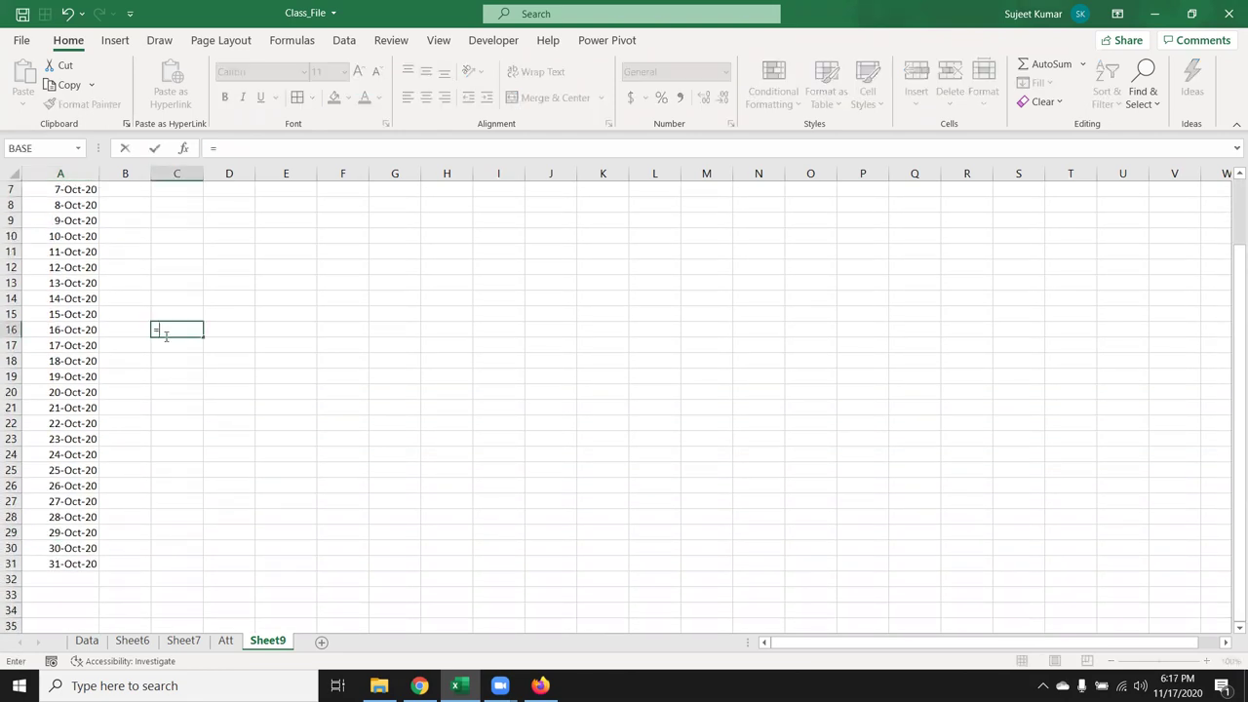
key("Tab")
key("Left")
key("Left")
type(",0)")
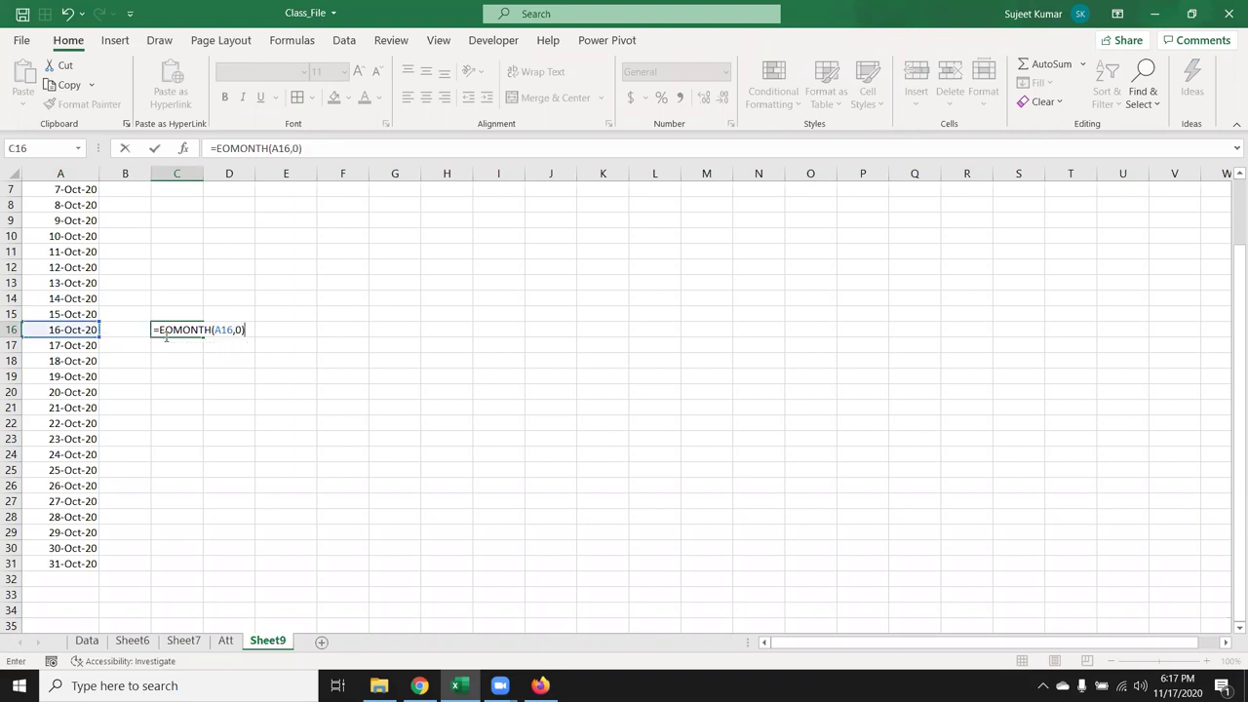
key("Return")
key("Up")
key("ctrl+shift+3")
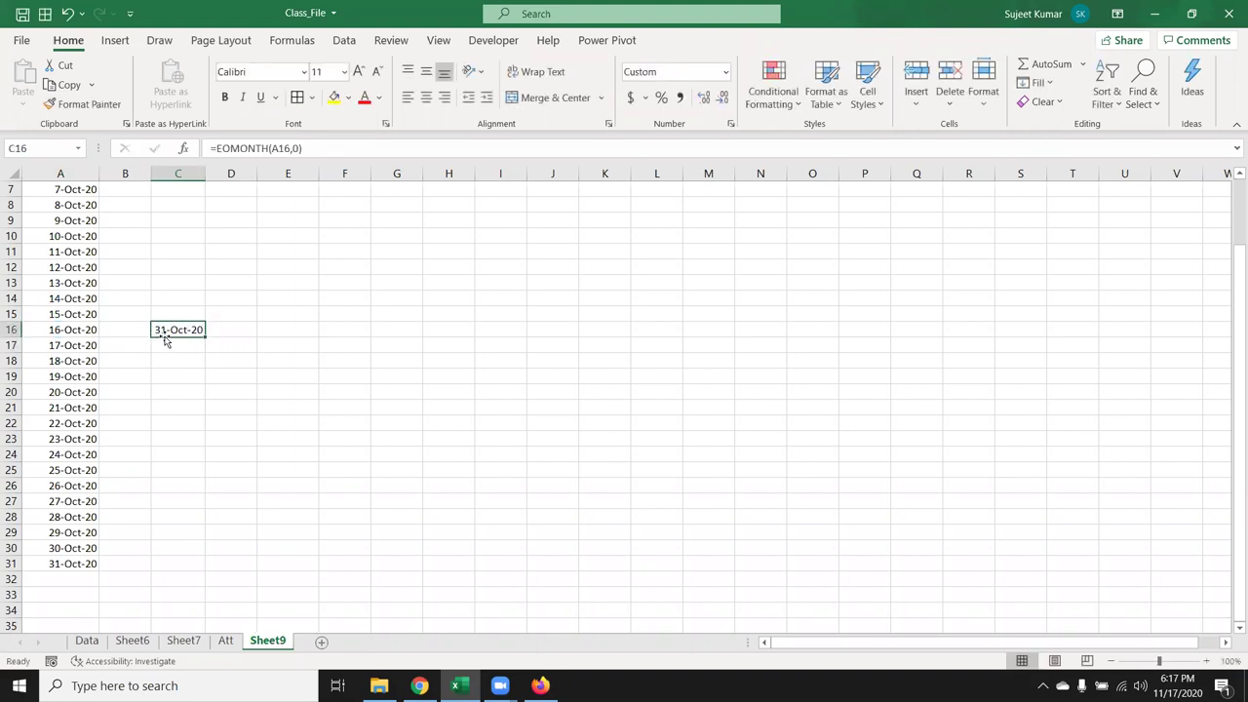
Change A29 to =IF(A28+1>C16,"",A28+1)
left_click(68, 516)
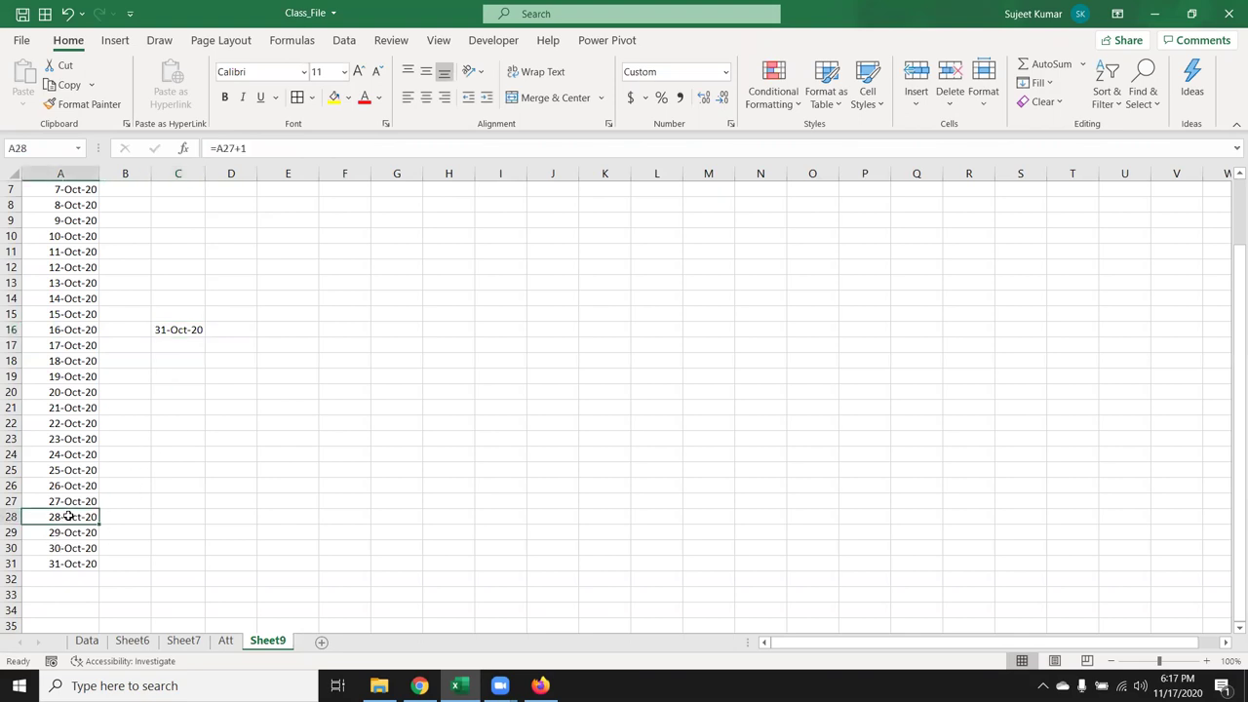
double_click(65, 532)
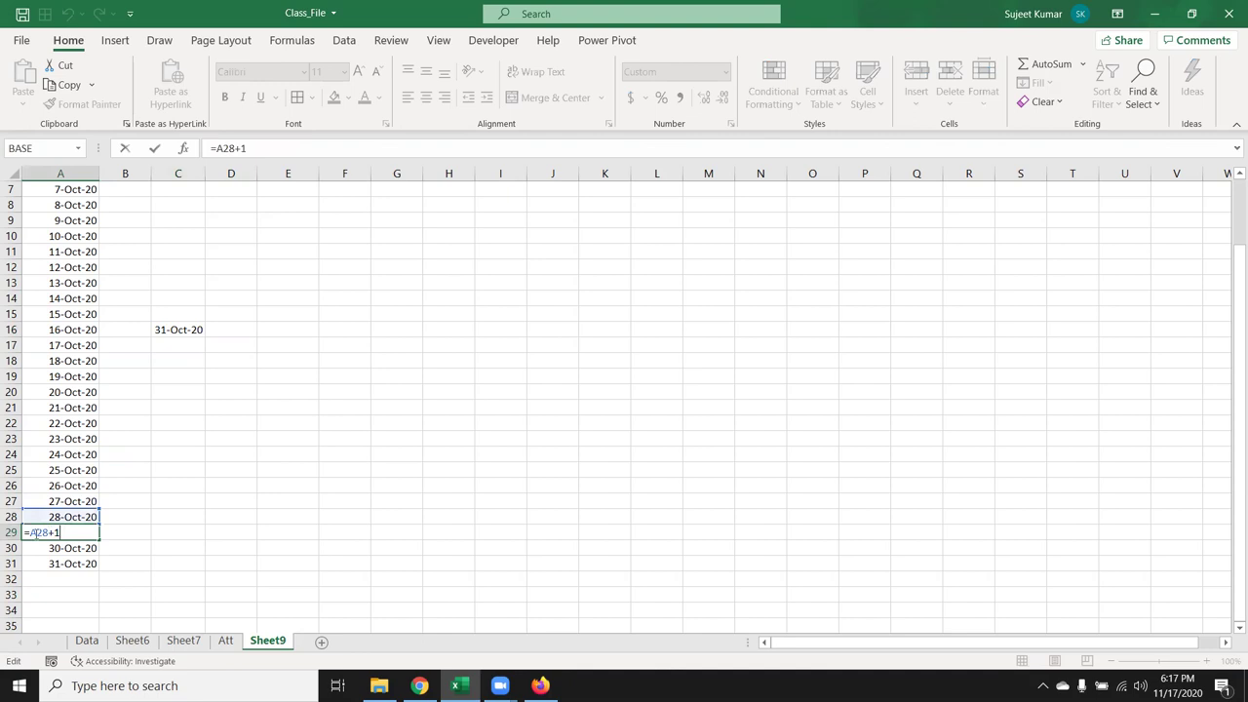
type("IF(")
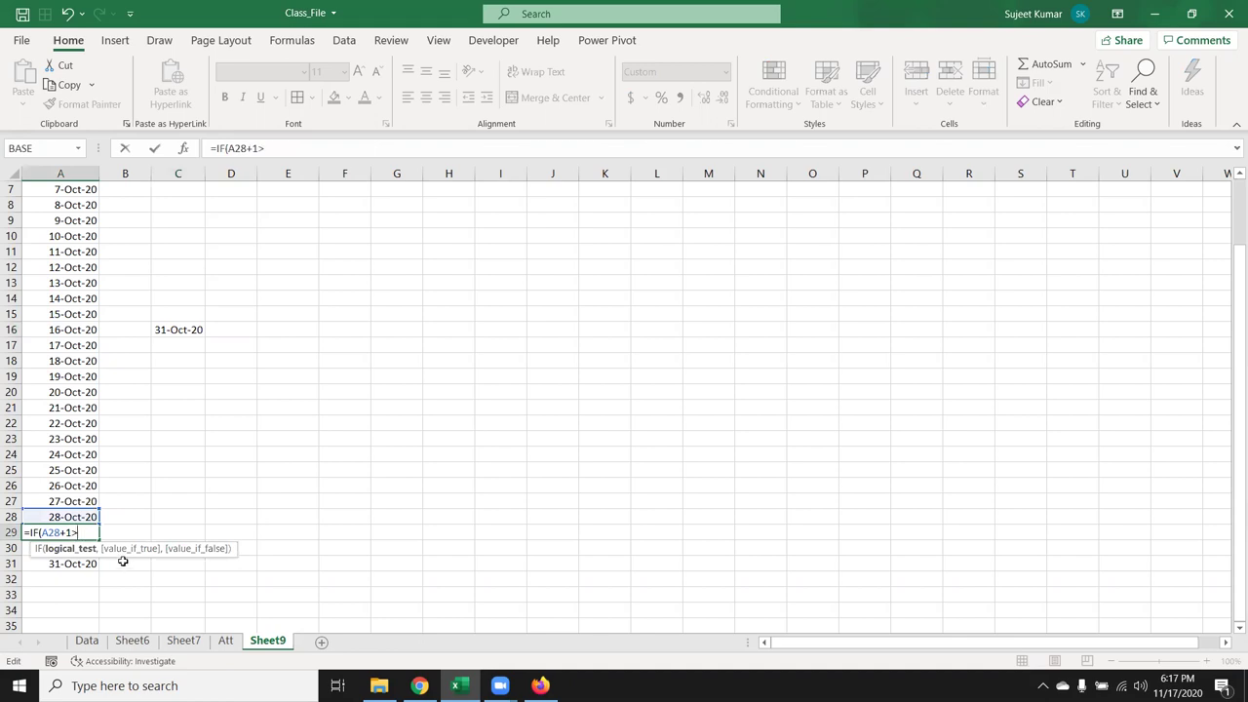
left_click(188, 328)
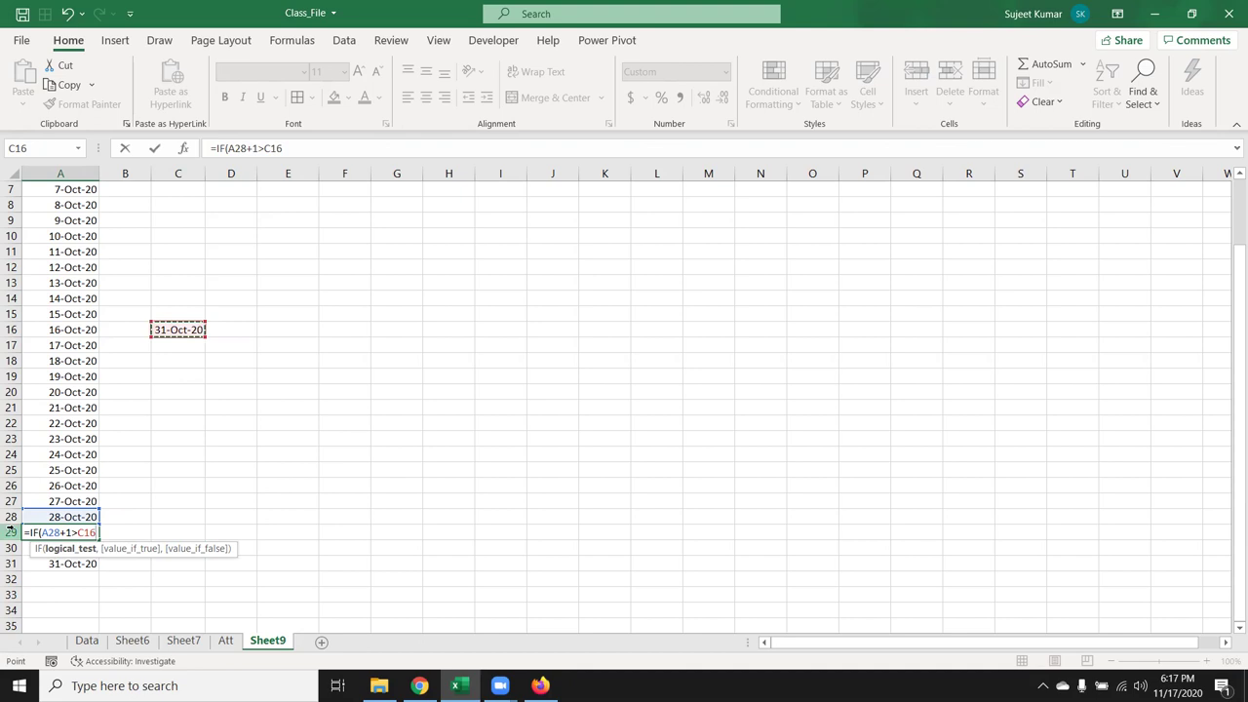
type(",\"\",")
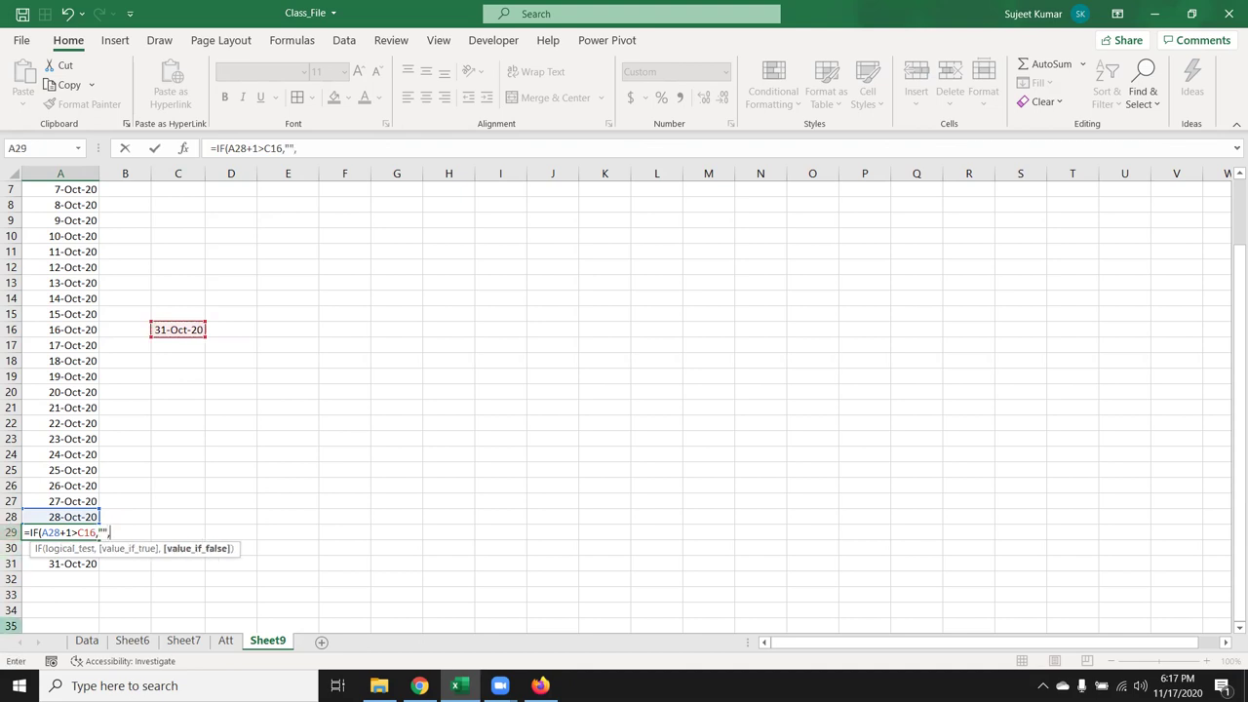
left_click(74, 517)
type("+1")
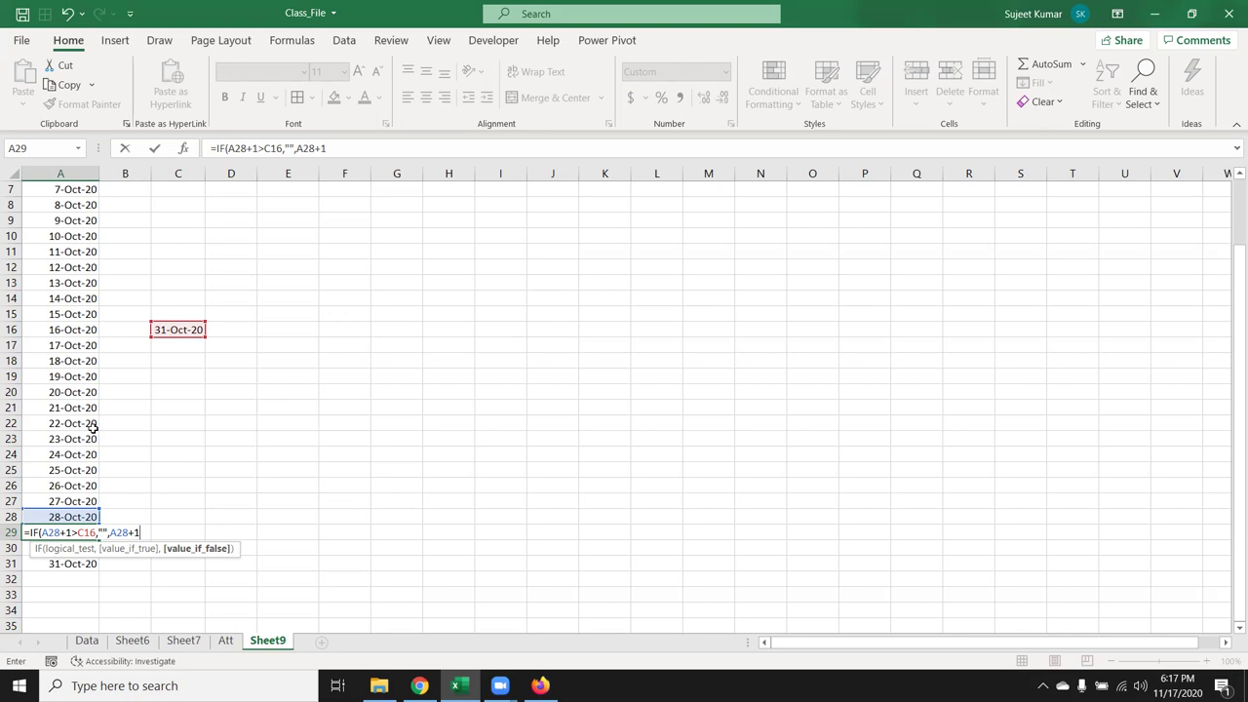
key("Return")
key("Up")
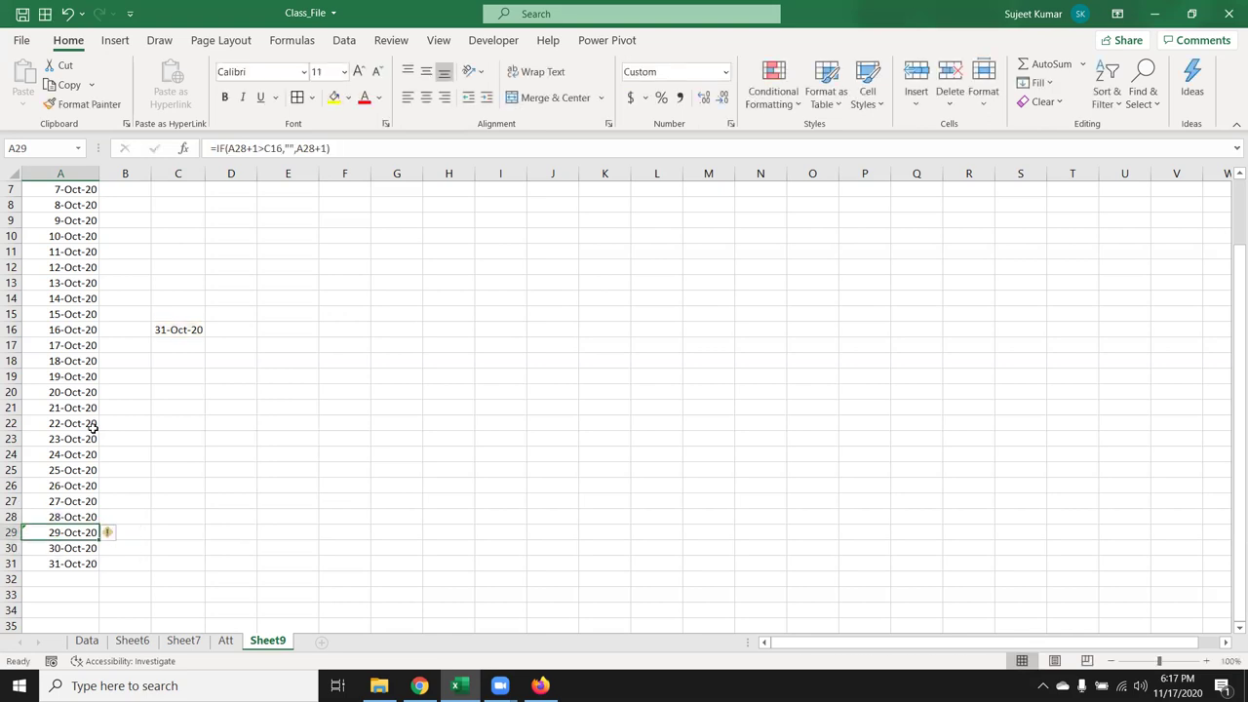
key("shift+Down")
key("shift+Down")
After the fill-down gives #VALUE!, lock C16 as $C$16 in A29 and refill A29:A31
key("ctrl+d")
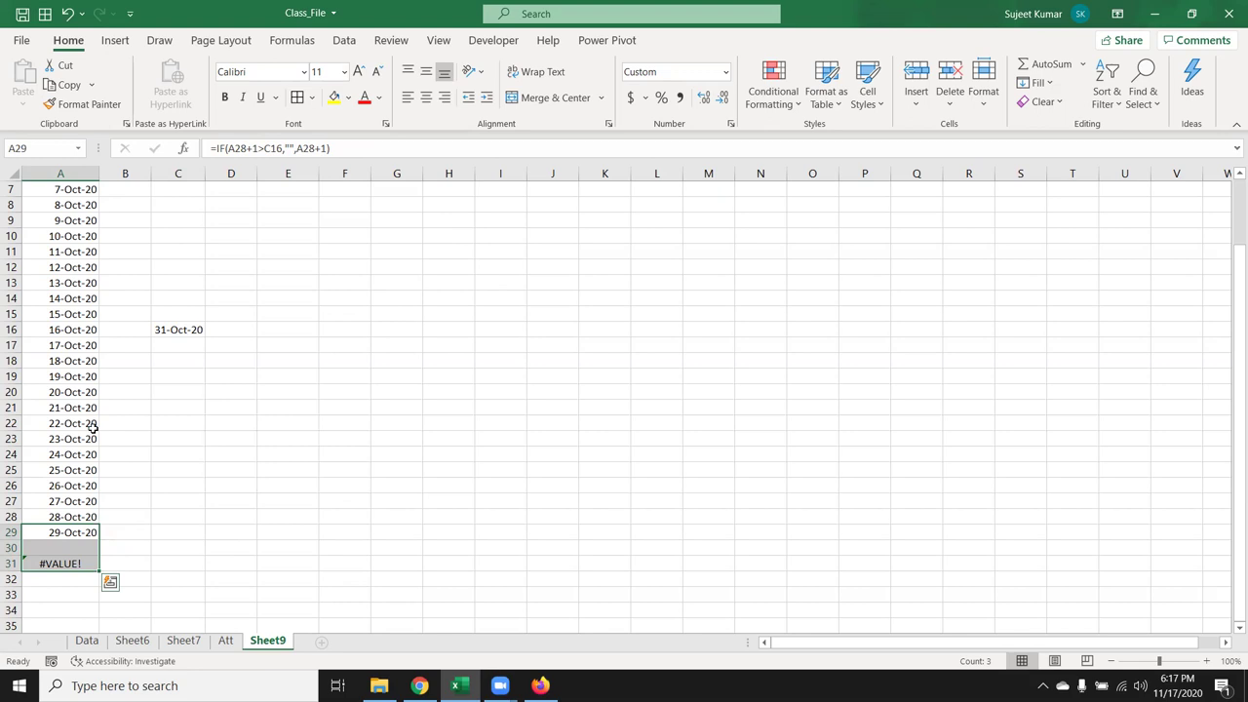
key("Down")
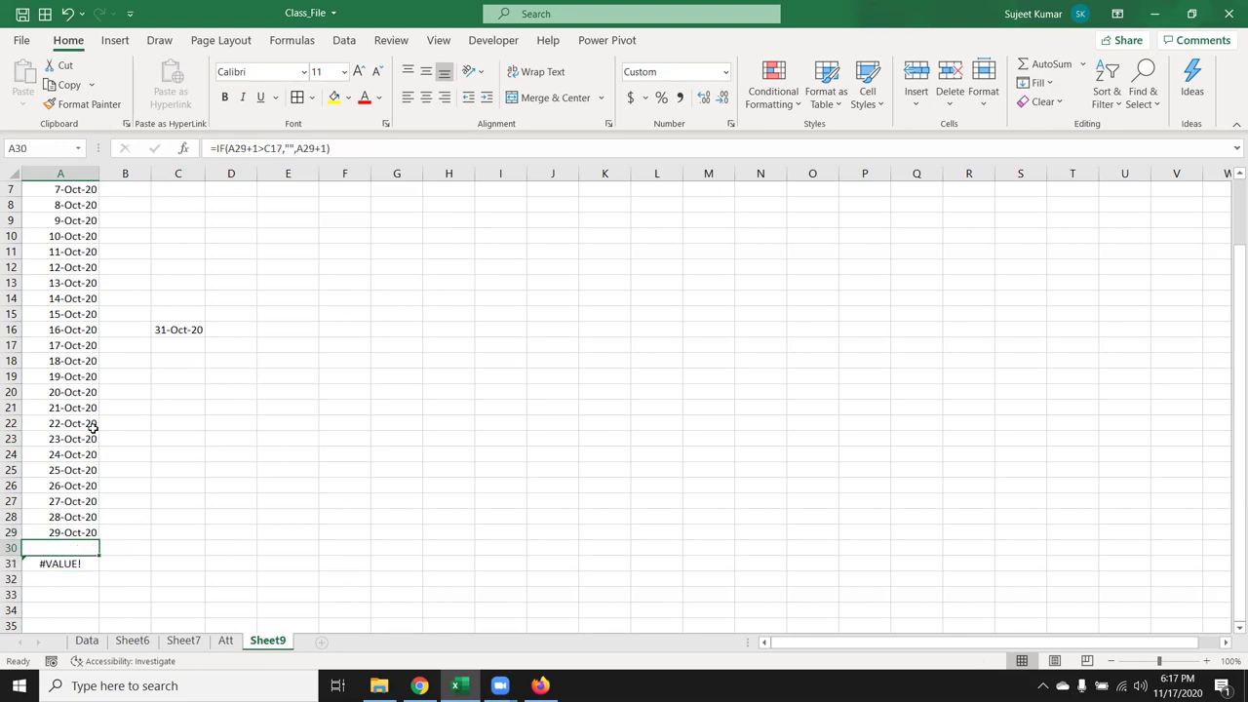
key("Up")
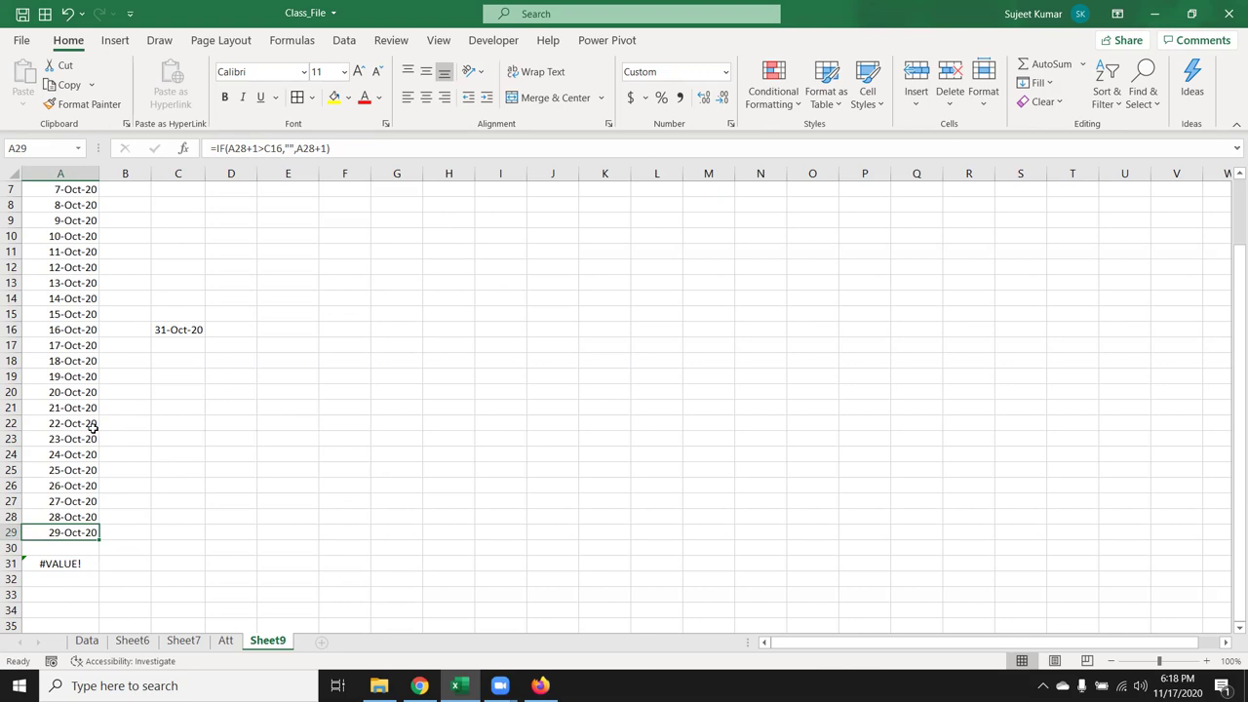
left_click(278, 149)
key("F4")
key("Return")
key("Up")
key("shift+Down")
key("shift+Down")
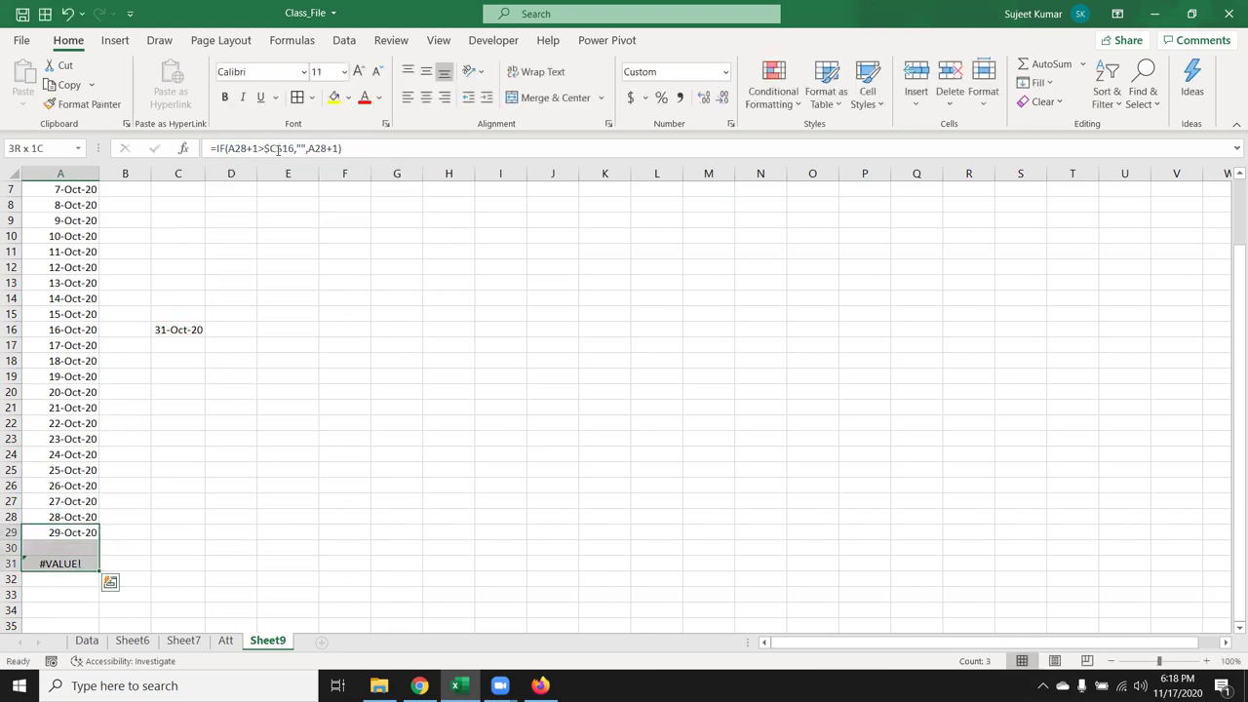
key("ctrl+d")
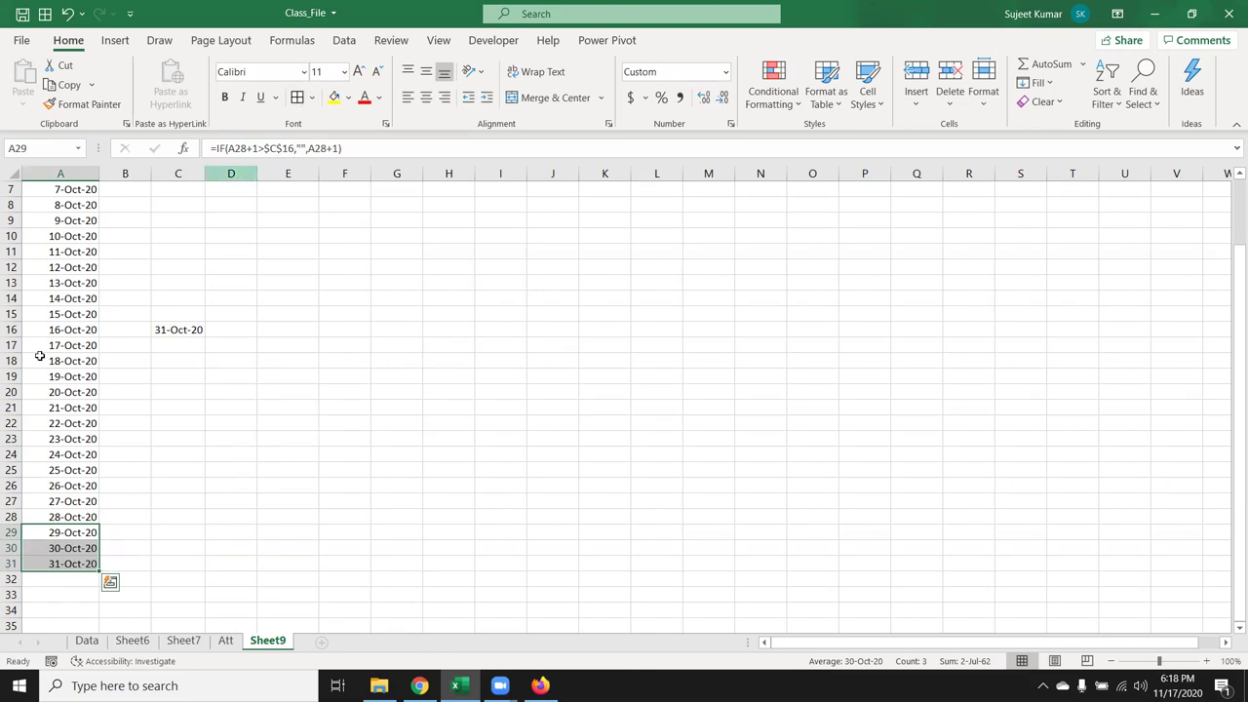
scroll(56, 284, "up", 2)
Enter a February 2020 start date in A1 and view A31's #VALUE! formula
left_click(73, 192)
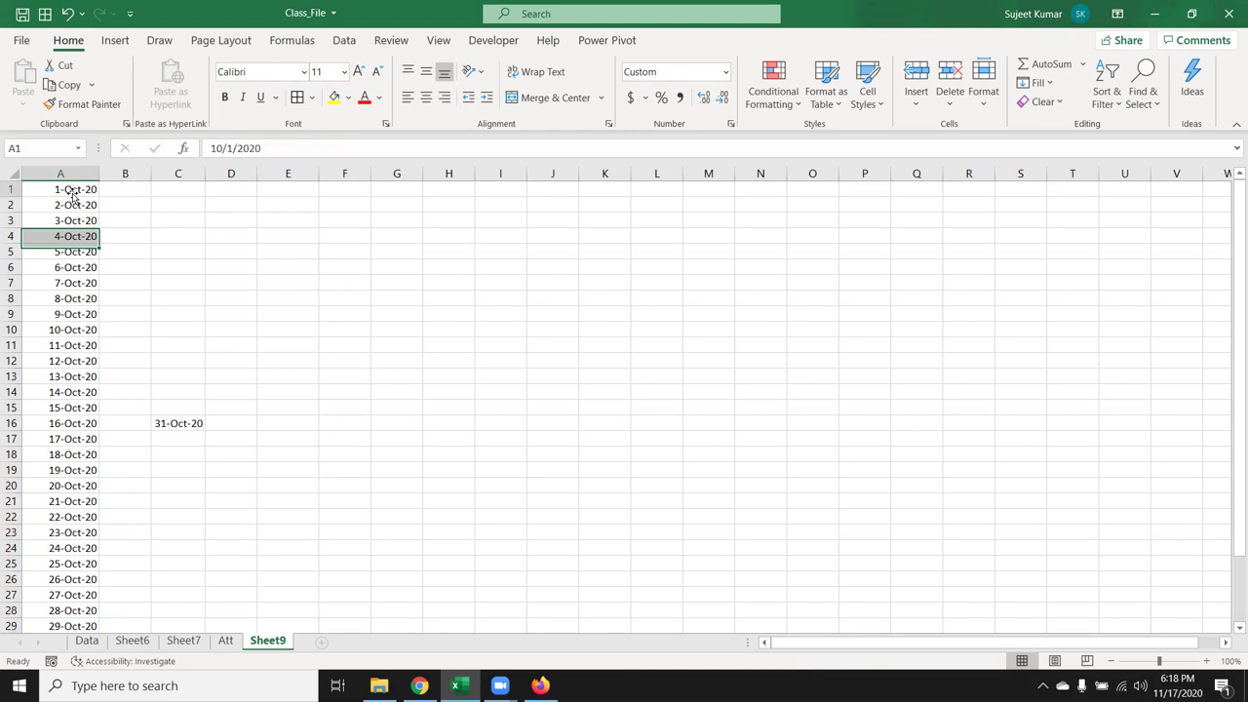
type("2")
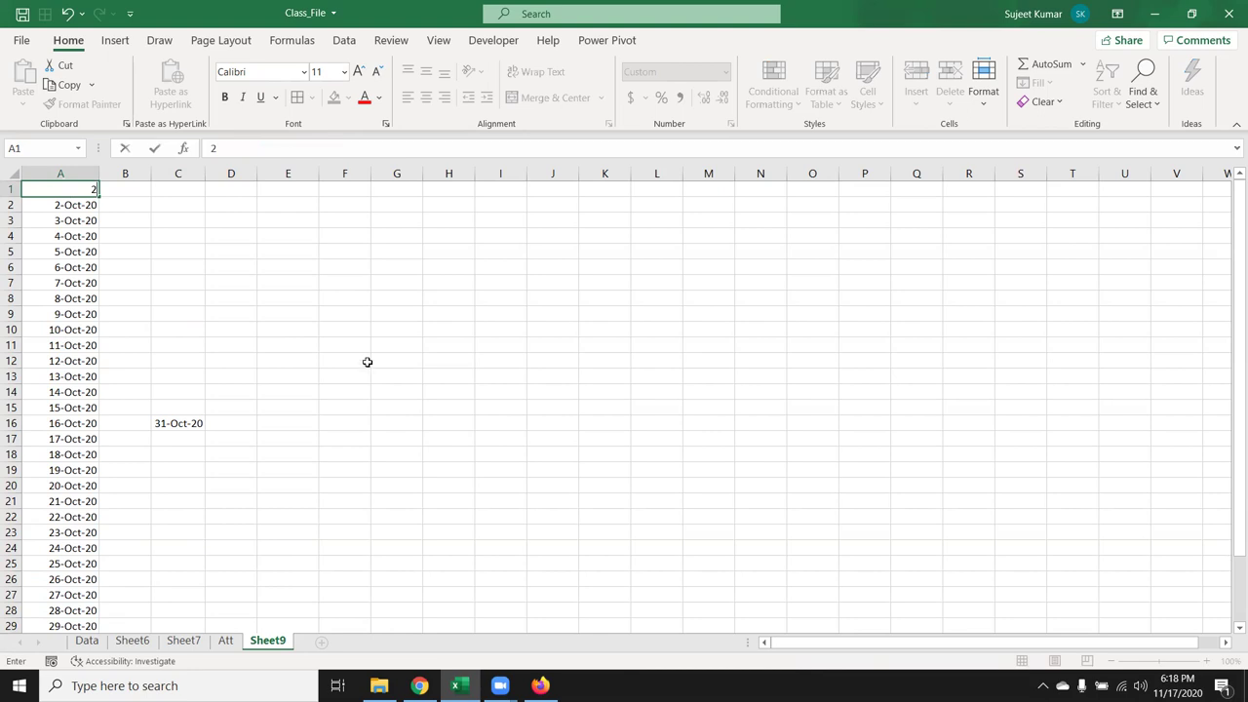
key("Return")
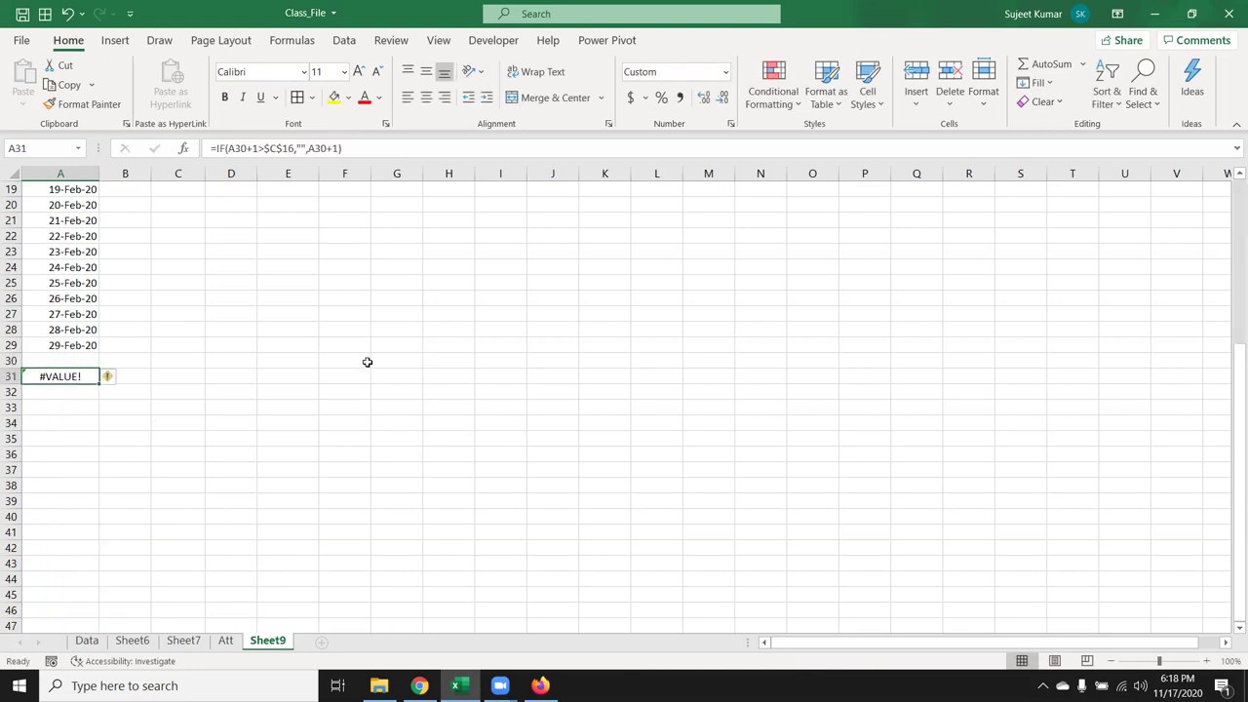
key("F2")
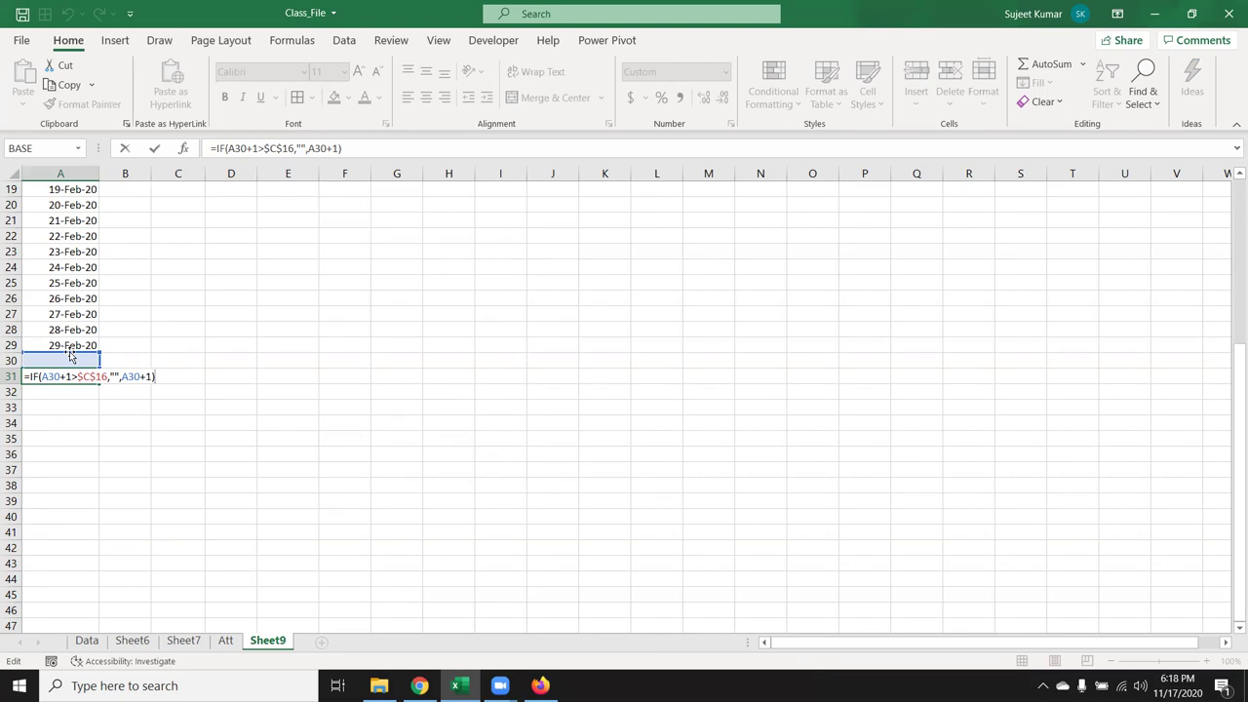
Rewrite A29:A31 as =IFERROR(IF(A28+1>$C$16,"",A28+1),"")
key("ctrl+Return")
left_click(70, 349)
double_click(70, 350)
key("Left")
key("Left")
key("Left")
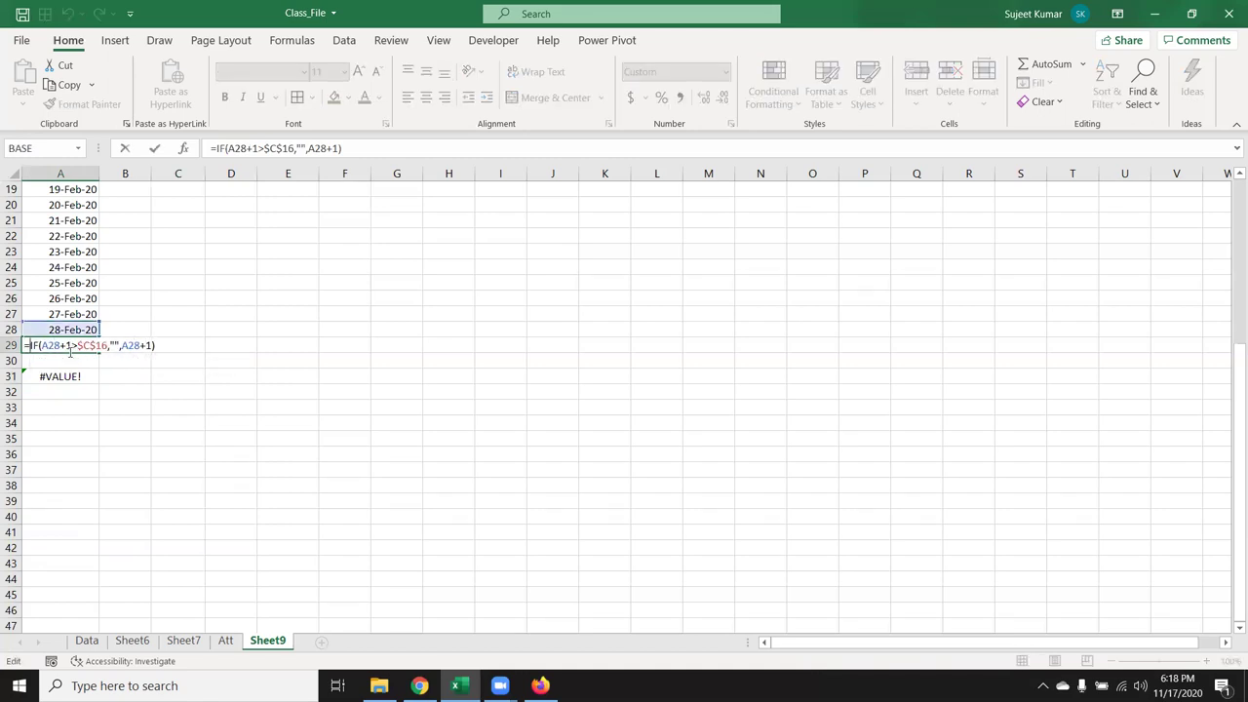
type("IF")
key("Down")
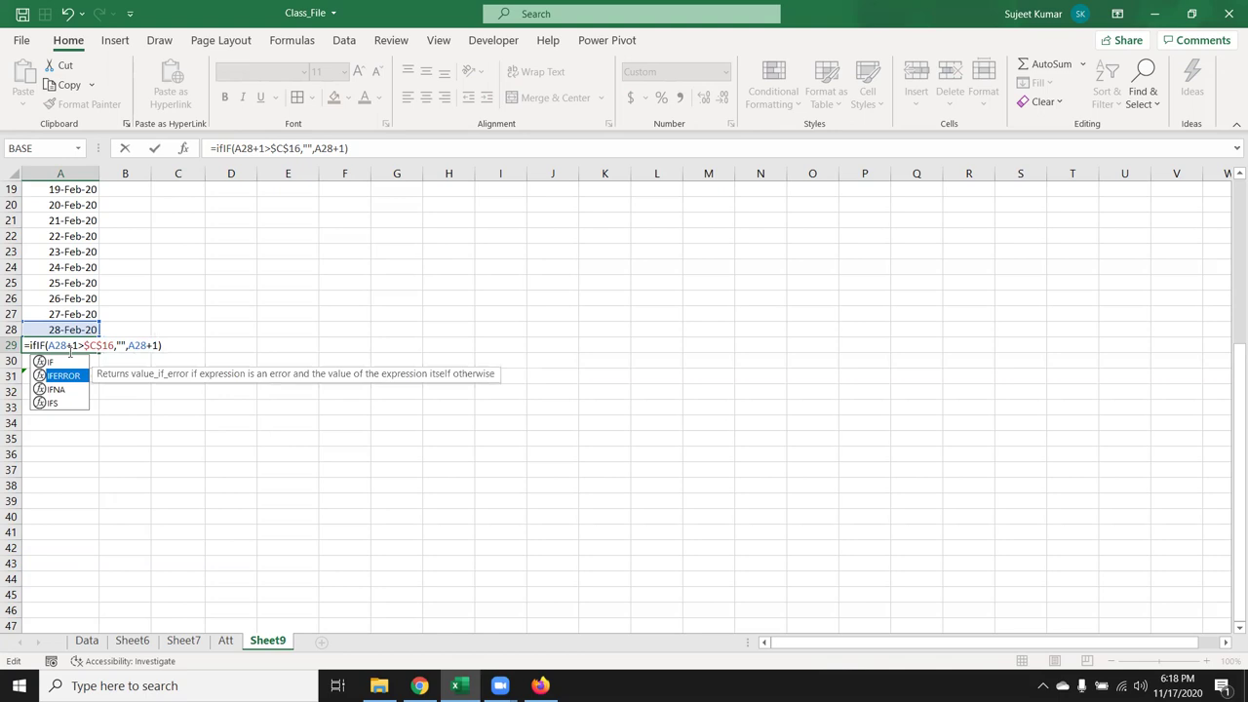
key("Tab")
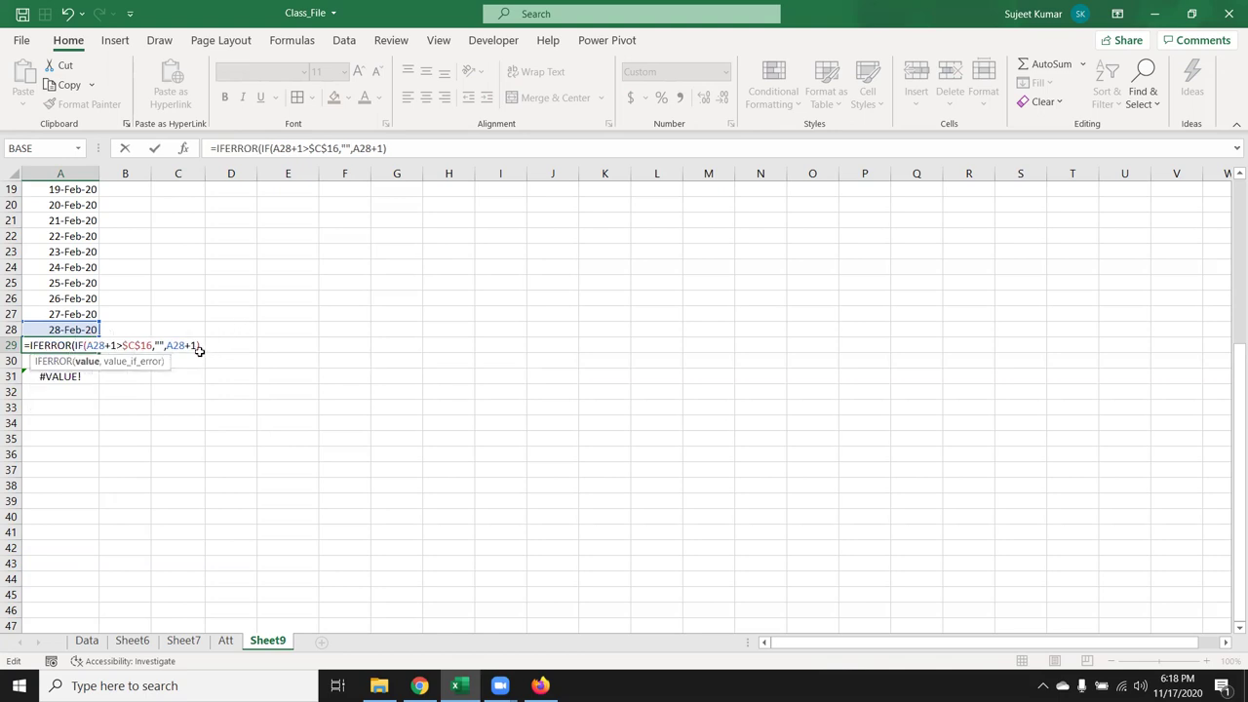
left_click_drag(199, 347, 78, 348)
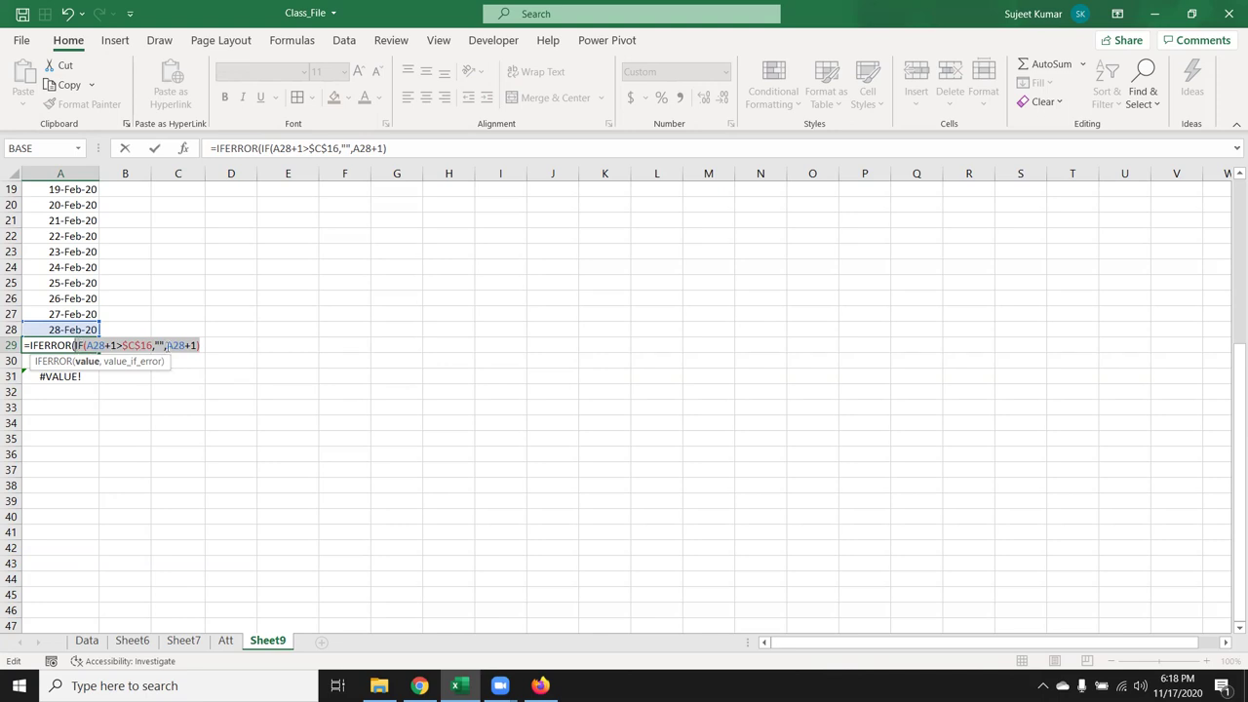
left_click(202, 345)
type(",")
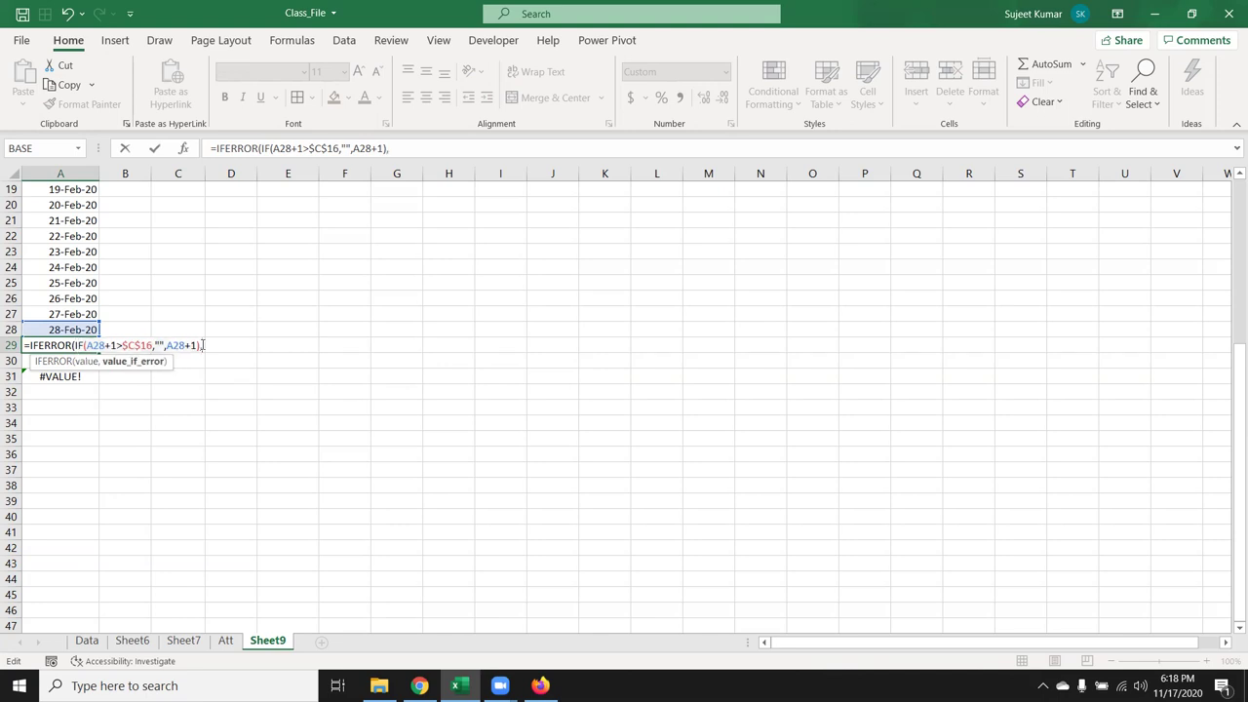
type("\"\")")
key("ctrl+Return")
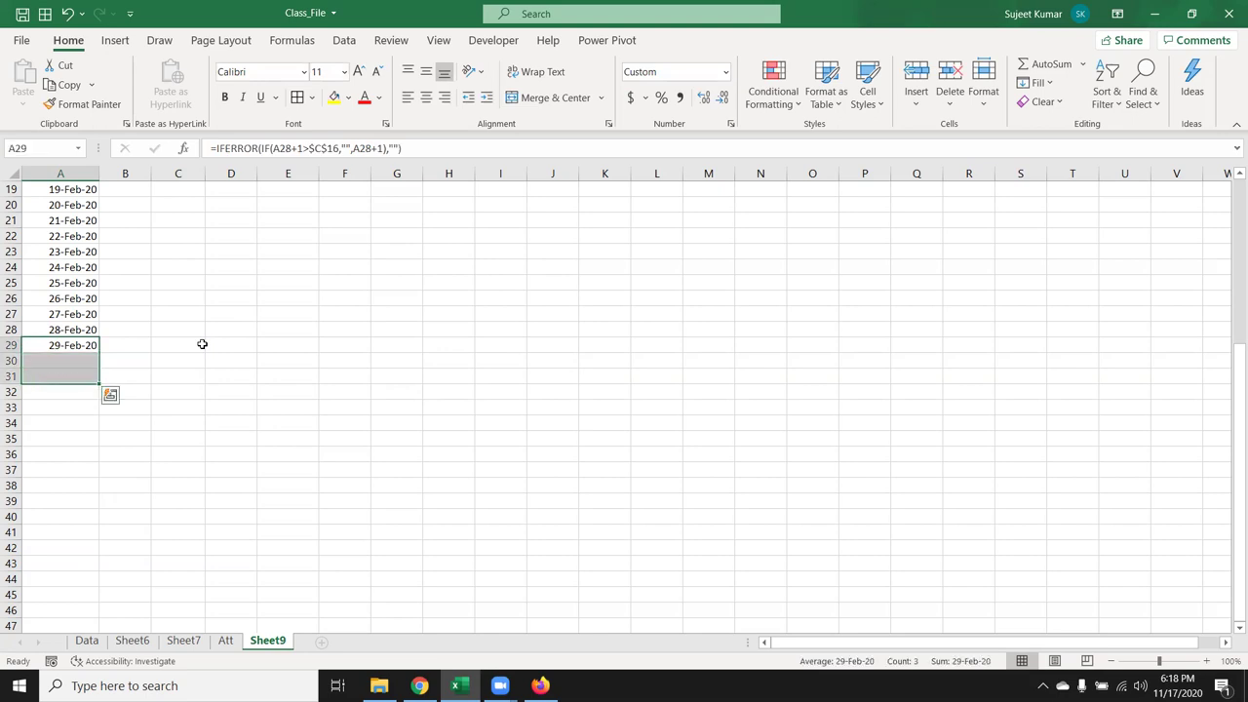
key("ctrl+Home")
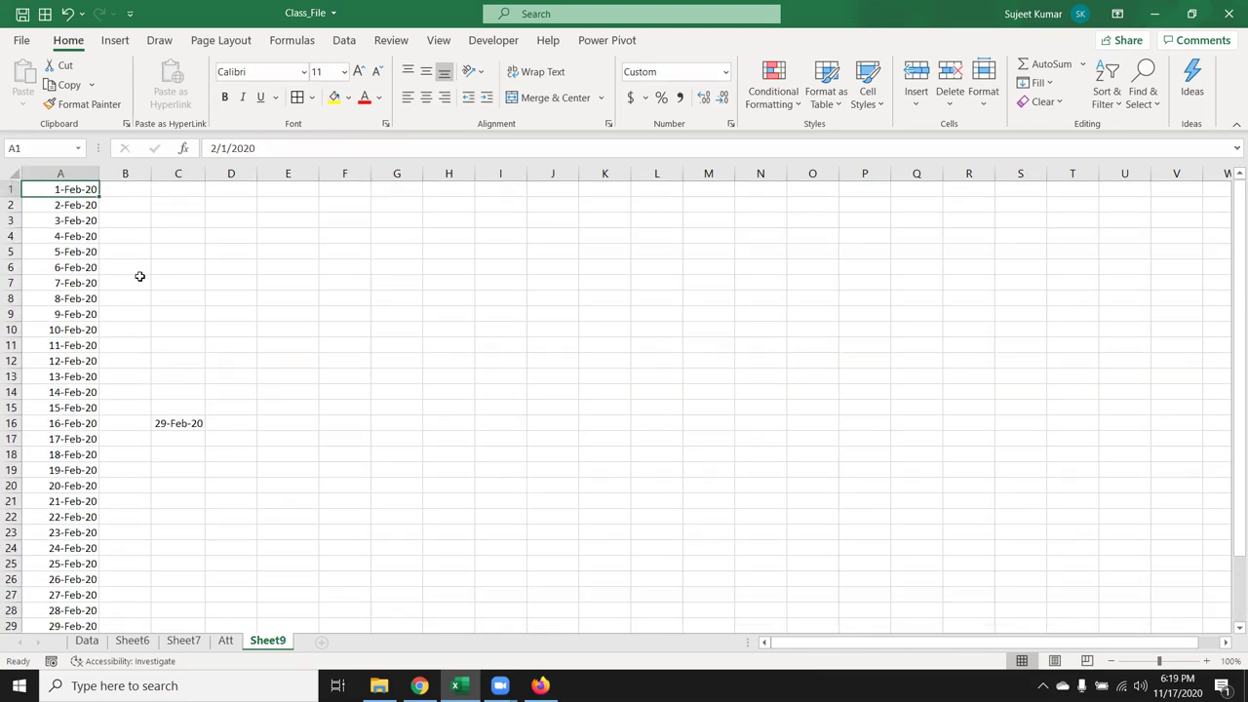
Start the list at 11/1/2020 and widen column C to show 30-Nov-20
scroll(111, 335, "down", 4)
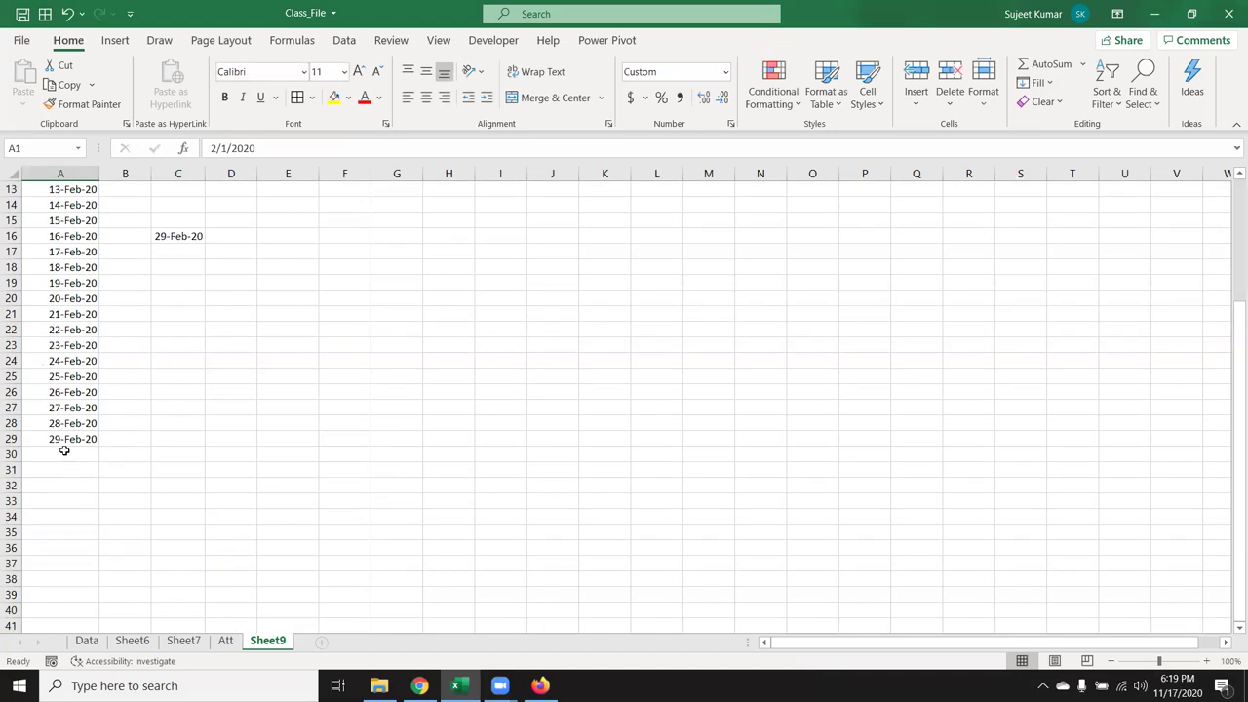
scroll(64, 474, "up", 4)
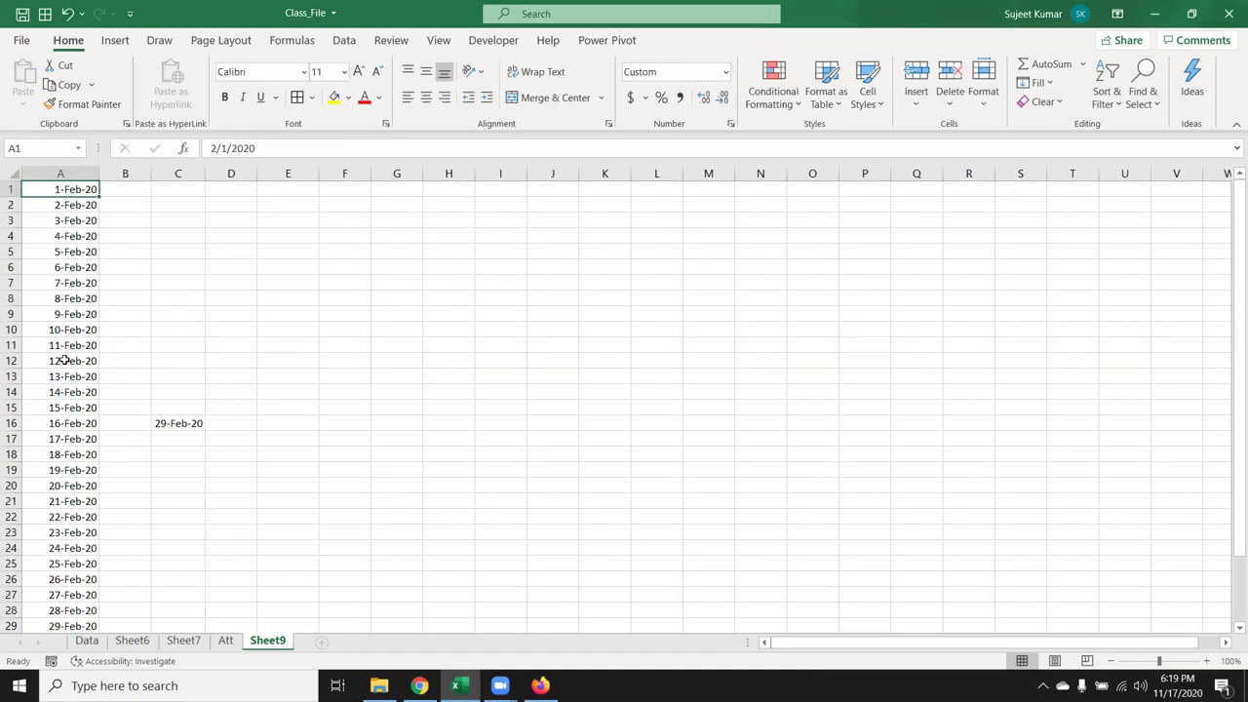
type("11/1/2020")
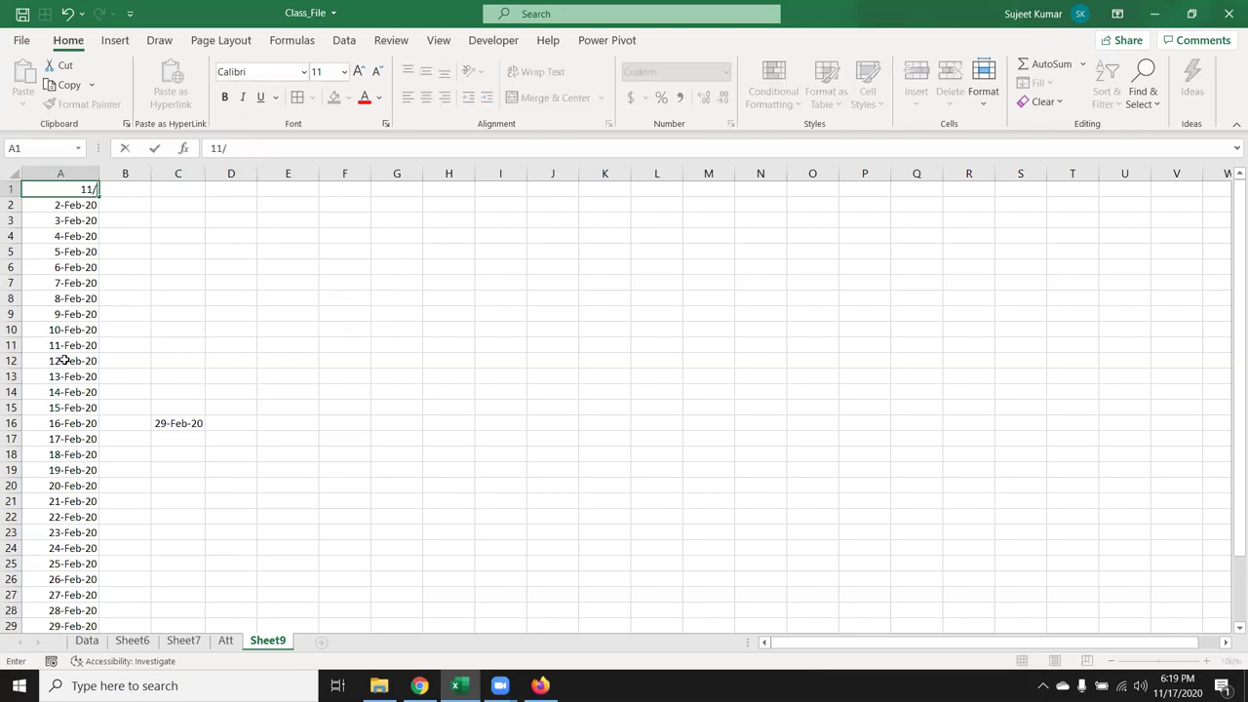
key("Return")
scroll(62, 549, "down", 2)
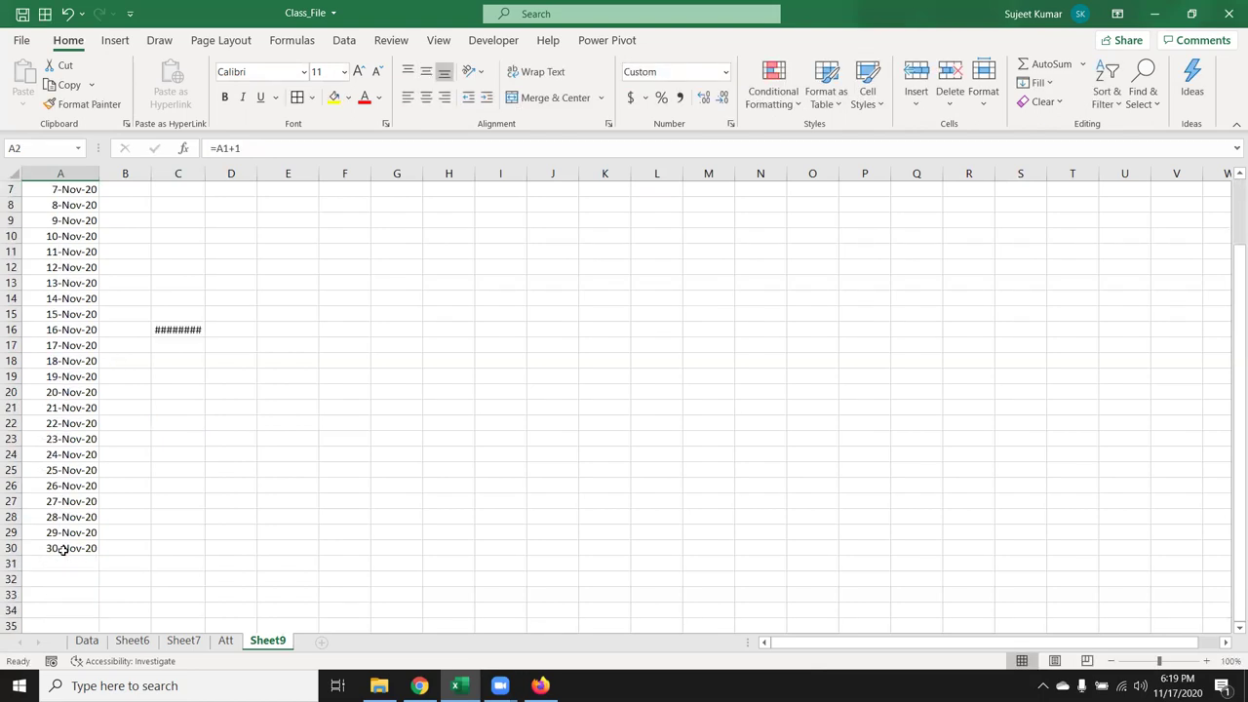
scroll(62, 549, "up", 2)
left_click_drag(205, 174, 226, 174)
scroll(97, 314, "down", 3)
scroll(134, 299, "up", 3)
Reset A1 to 10/1 and select the October list A1:A32
left_click(56, 191)
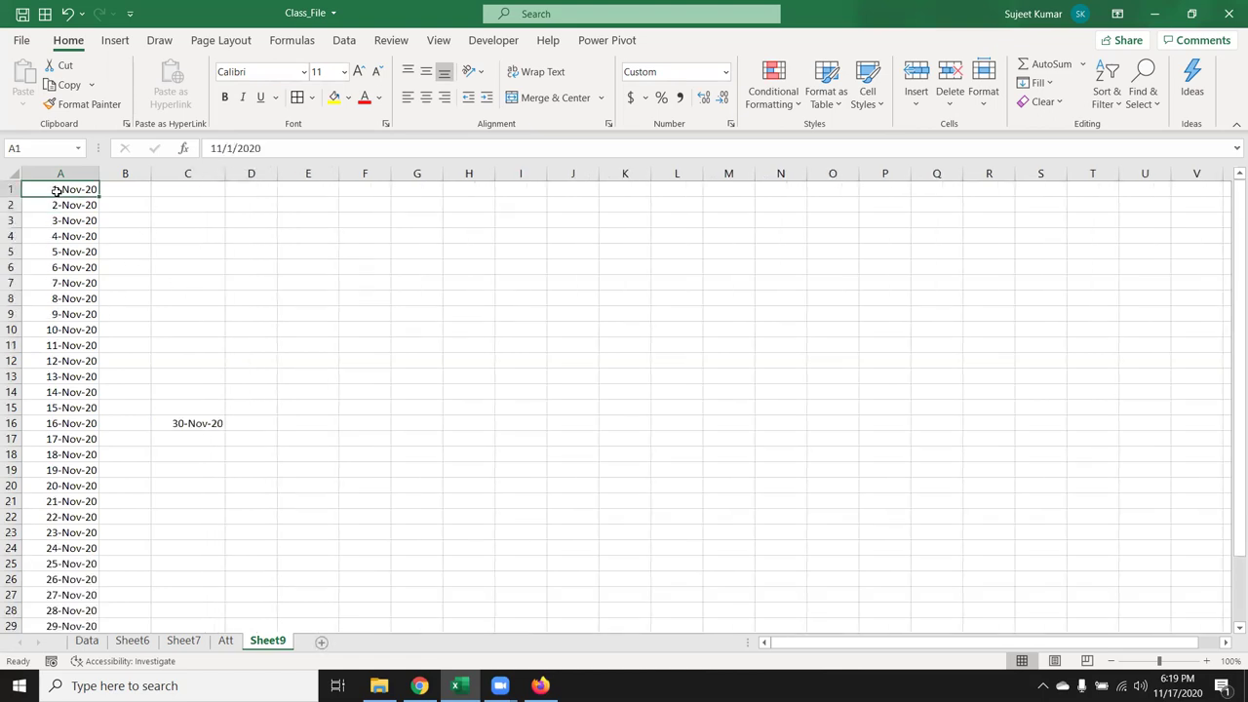
type("10/1")
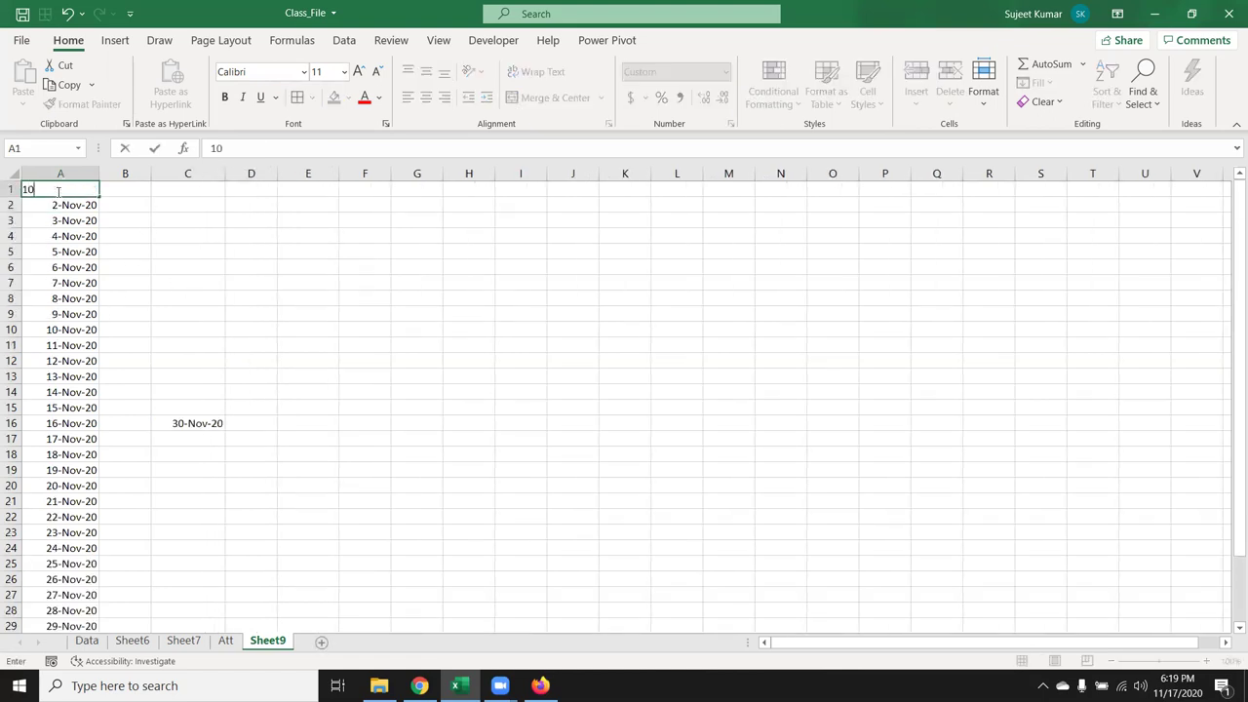
key("Return")
scroll(82, 539, "down", 1)
scroll(83, 556, "down", 1)
left_click_drag(85, 579, 77, 130)
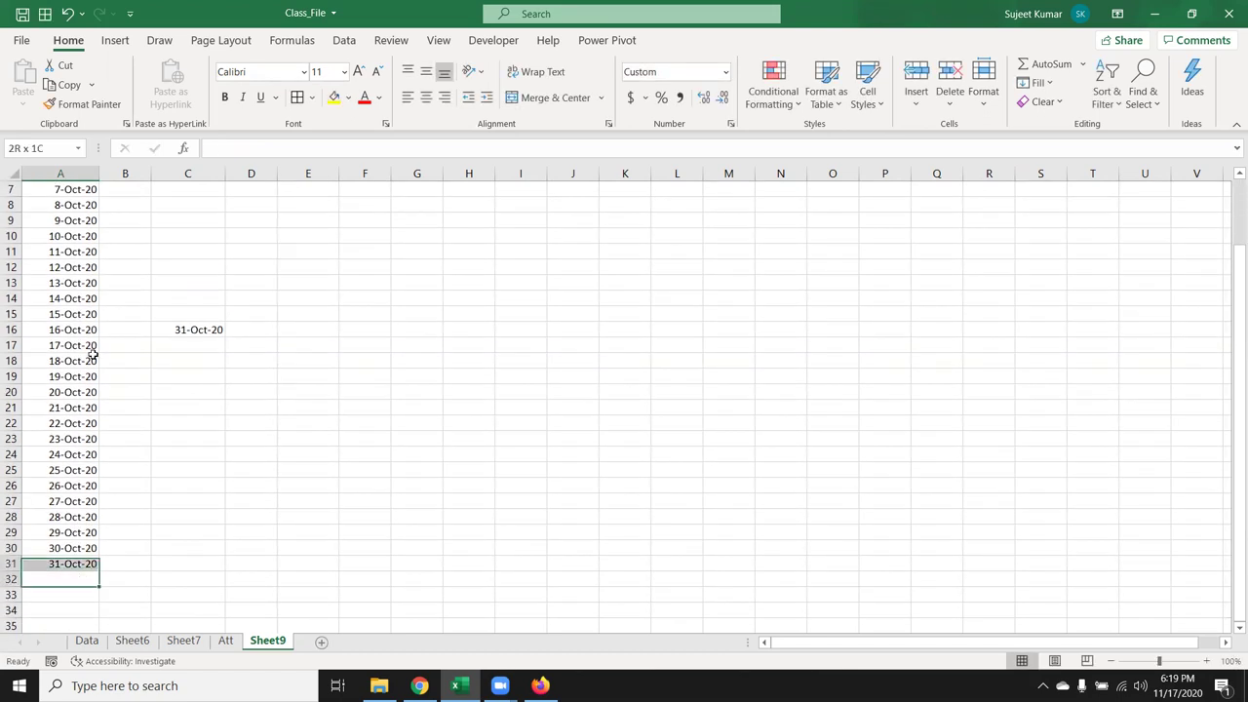
Back on Att, select the extra day columns AE6:AG25 and pick AE8 for formatting
left_click(226, 640)
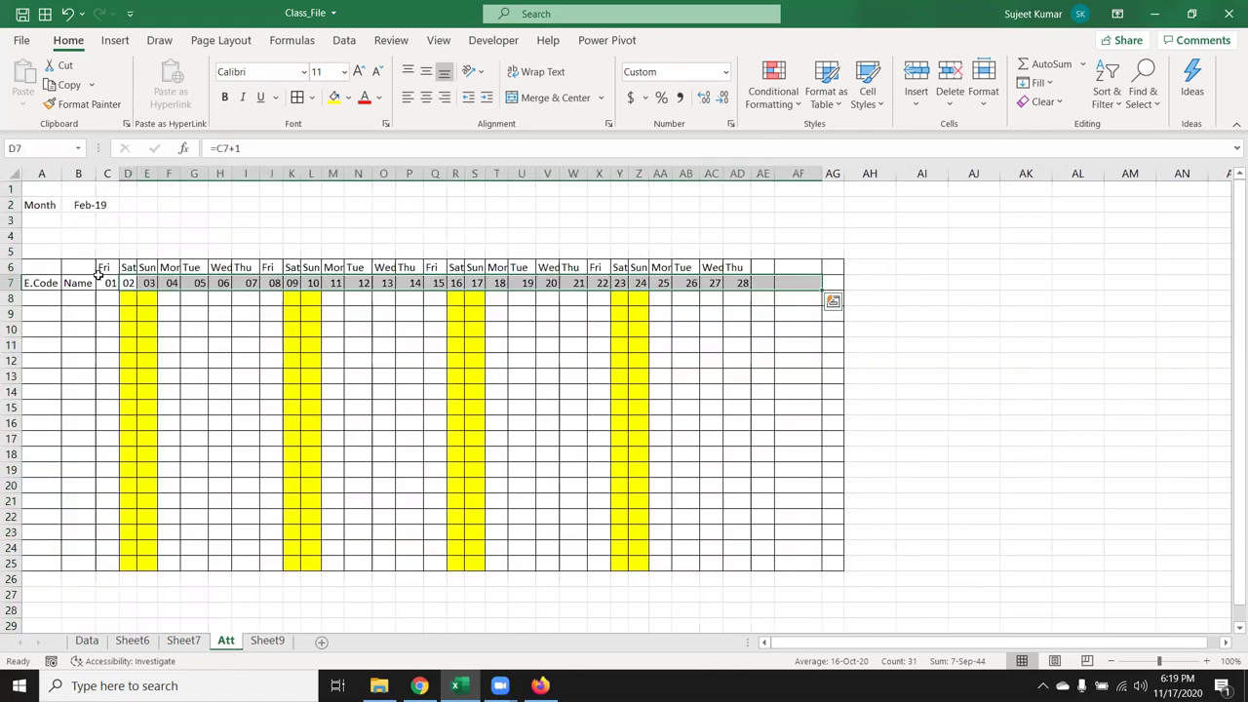
left_click(251, 645)
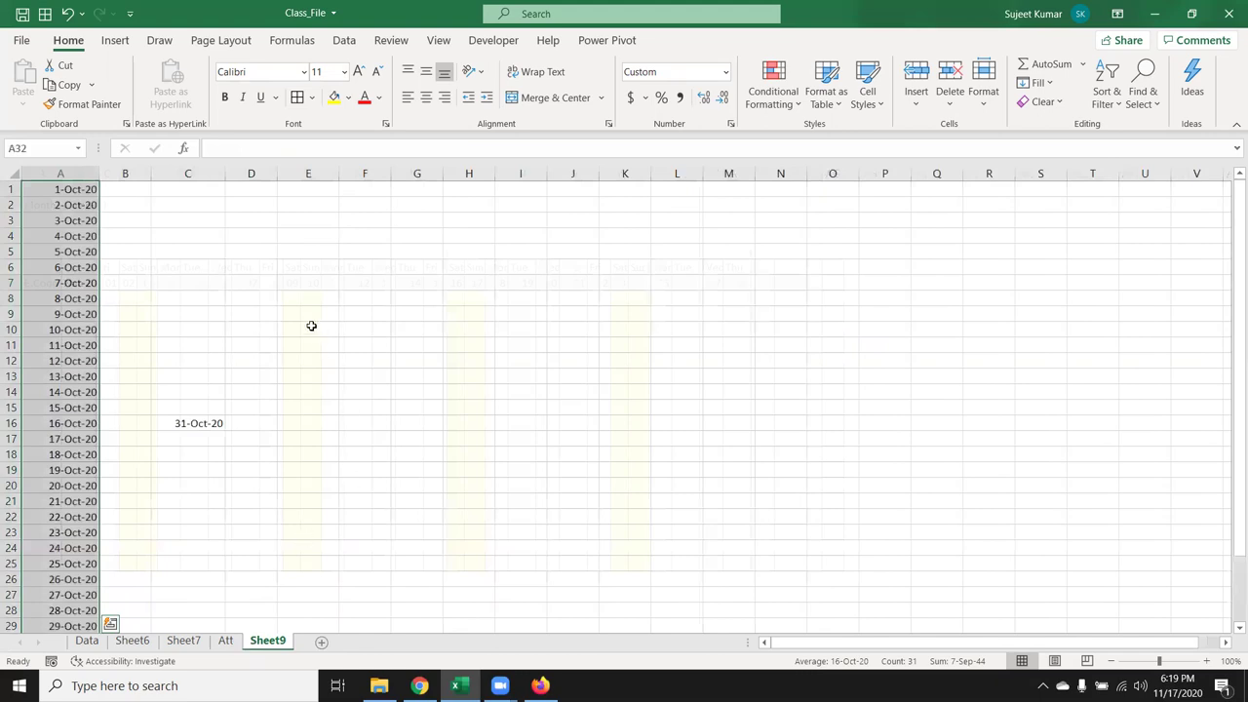
key("ctrl+Page_Up")
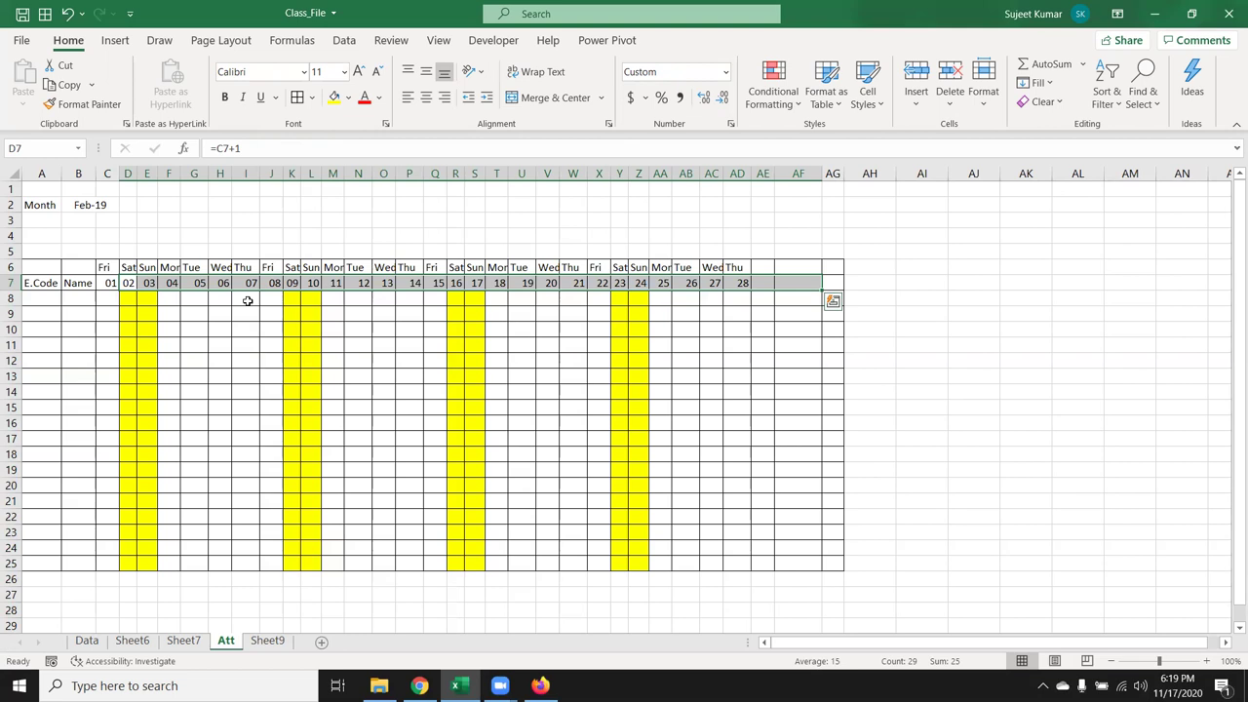
left_click(614, 482)
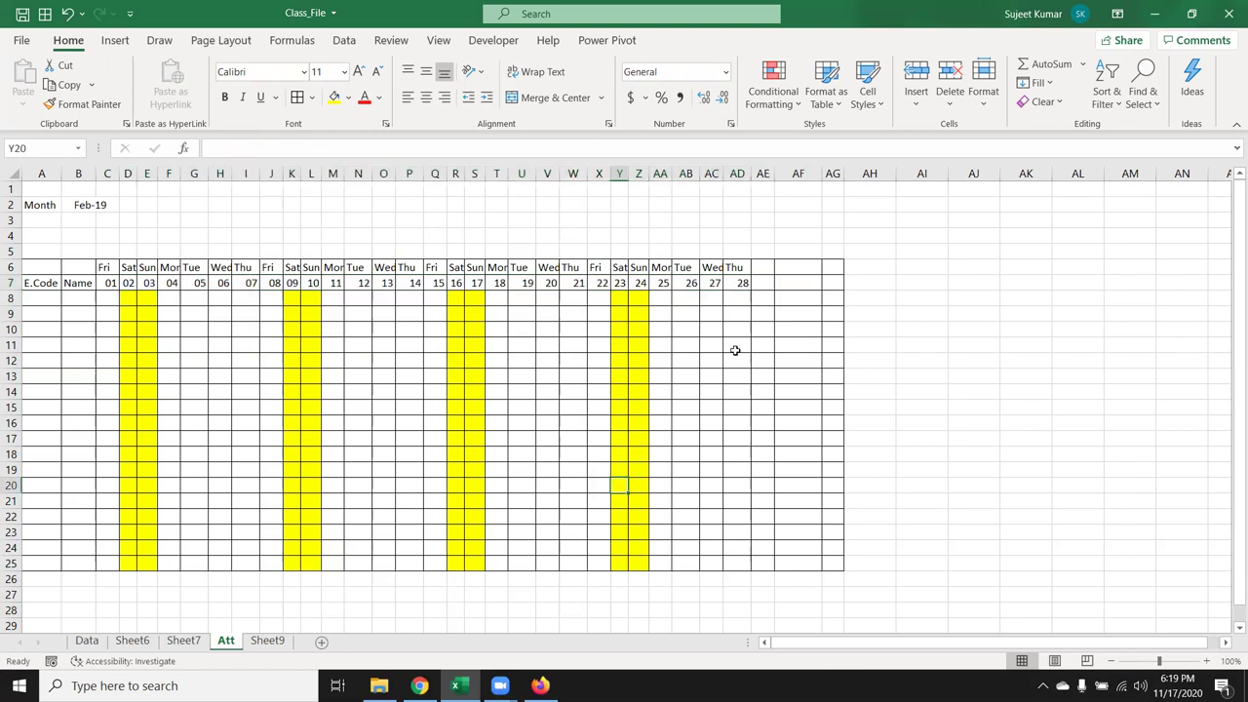
left_click_drag(755, 266, 830, 565)
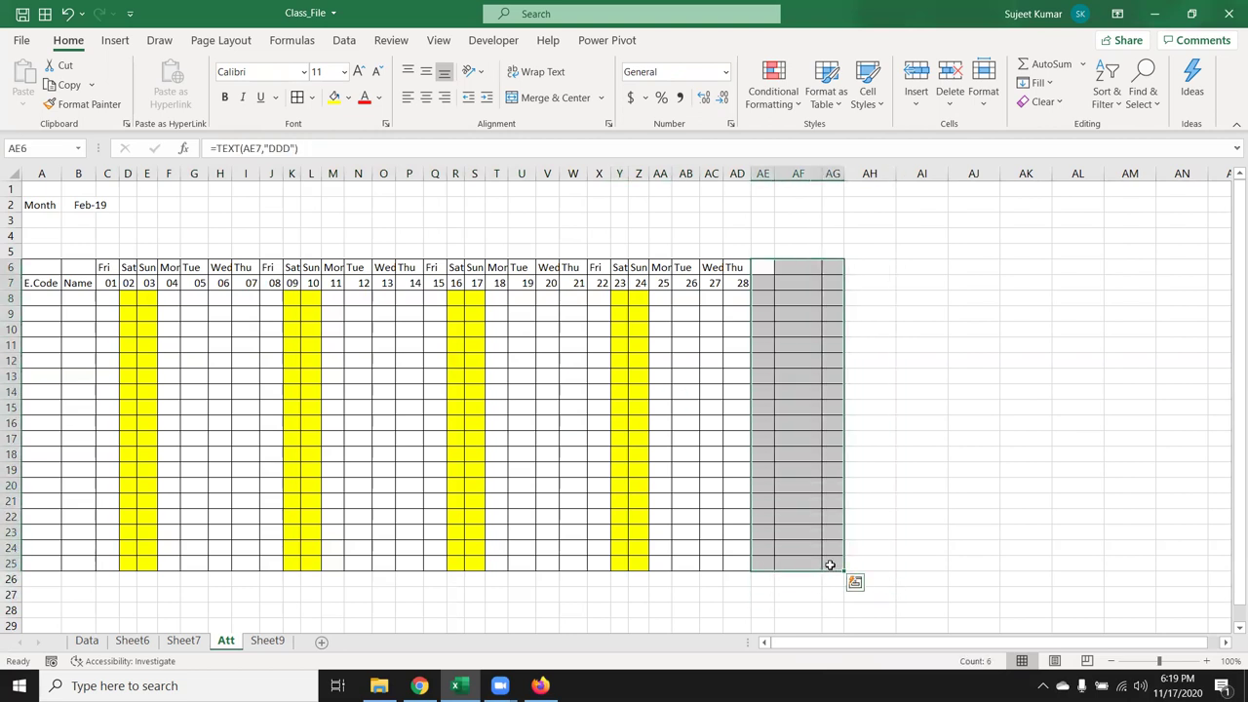
left_click(766, 284)
left_click(754, 262)
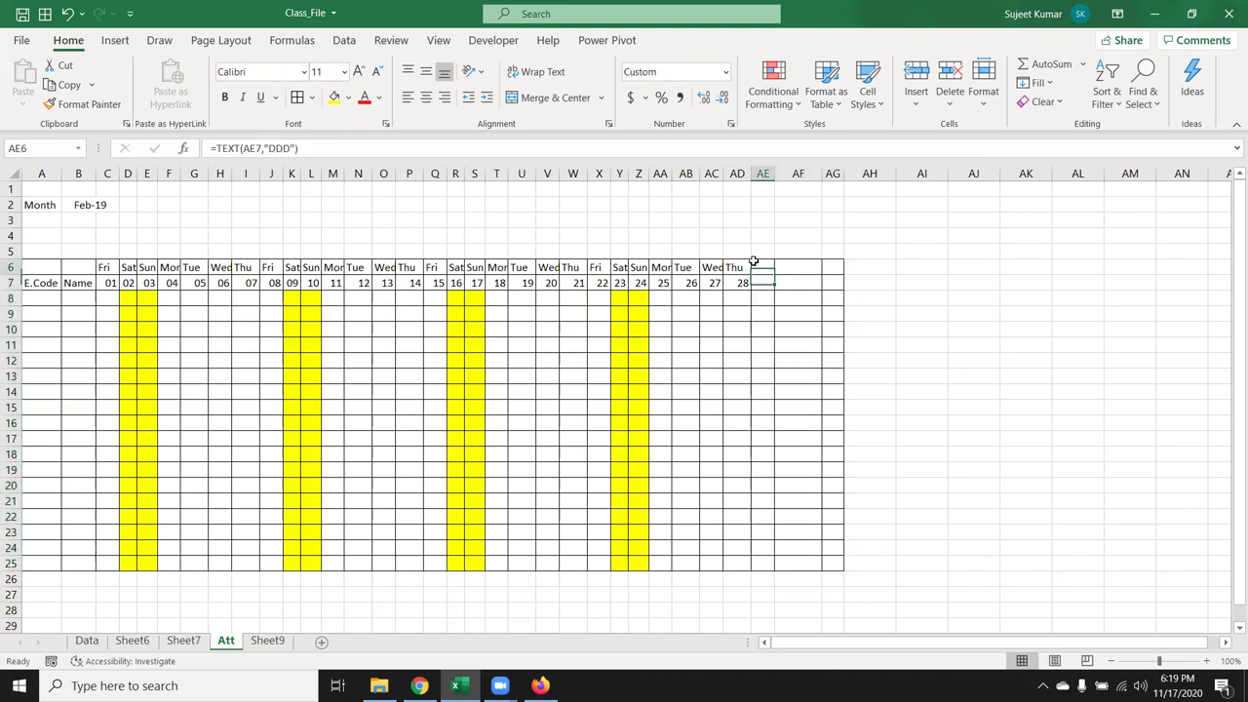
left_click(755, 301)
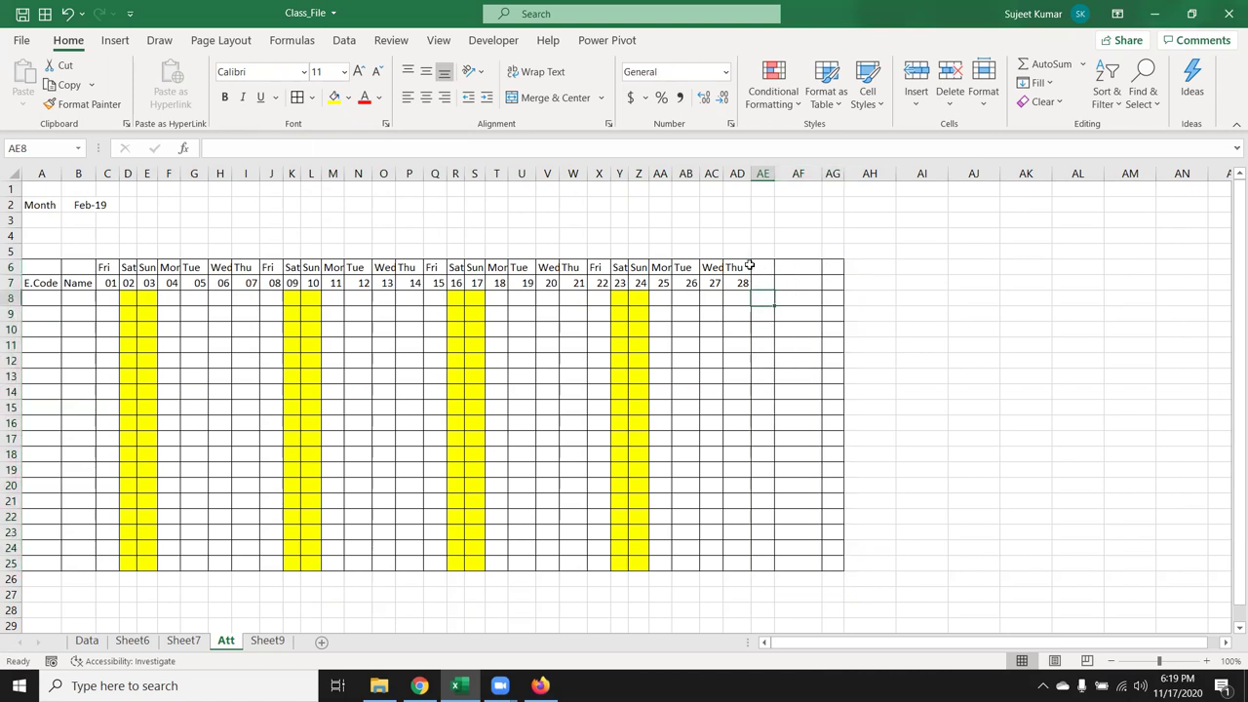
Start a formula-based conditional formatting rule on AE8 with =AE$7=""
left_click(759, 98)
left_click(799, 330)
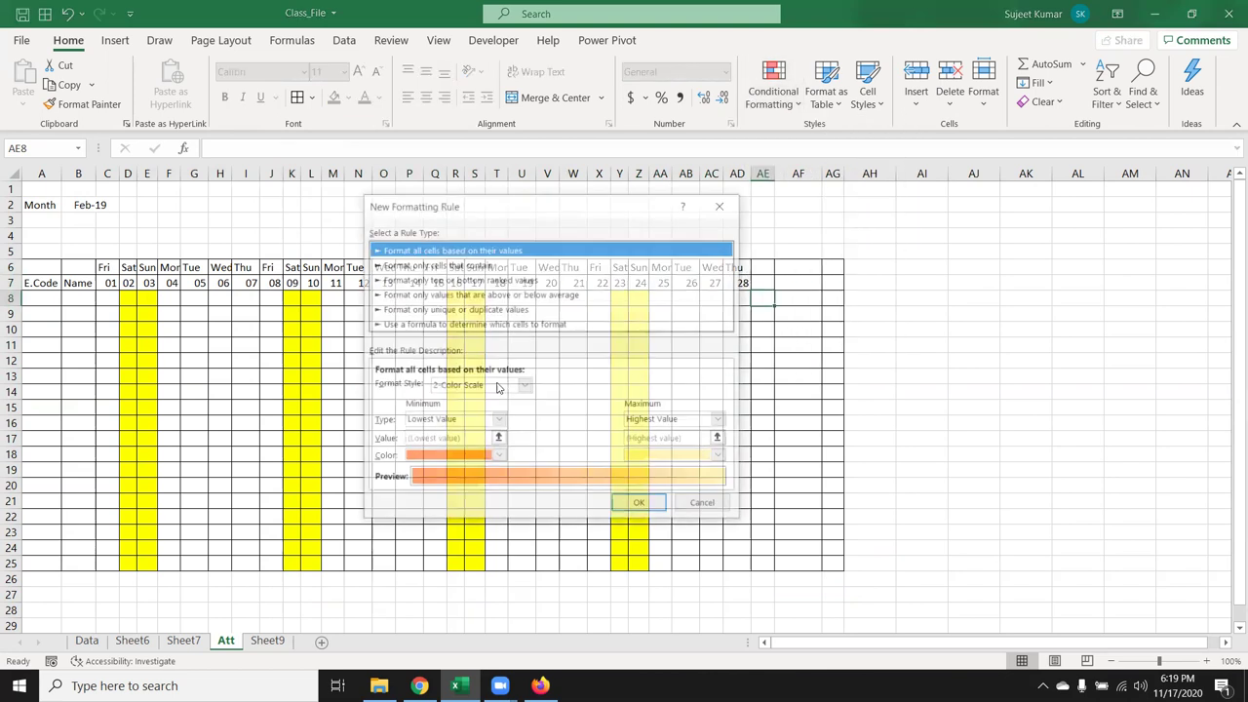
left_click(423, 325)
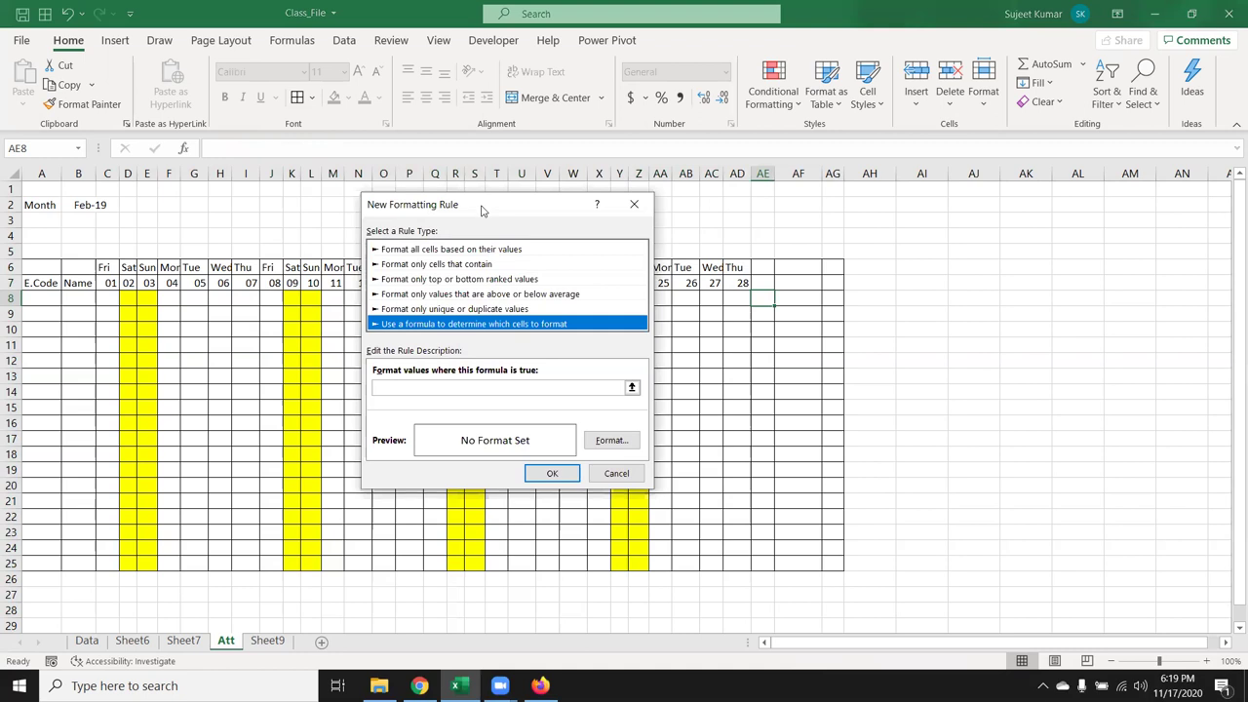
left_click_drag(481, 210, 456, 304)
left_click(597, 481)
left_click(768, 281)
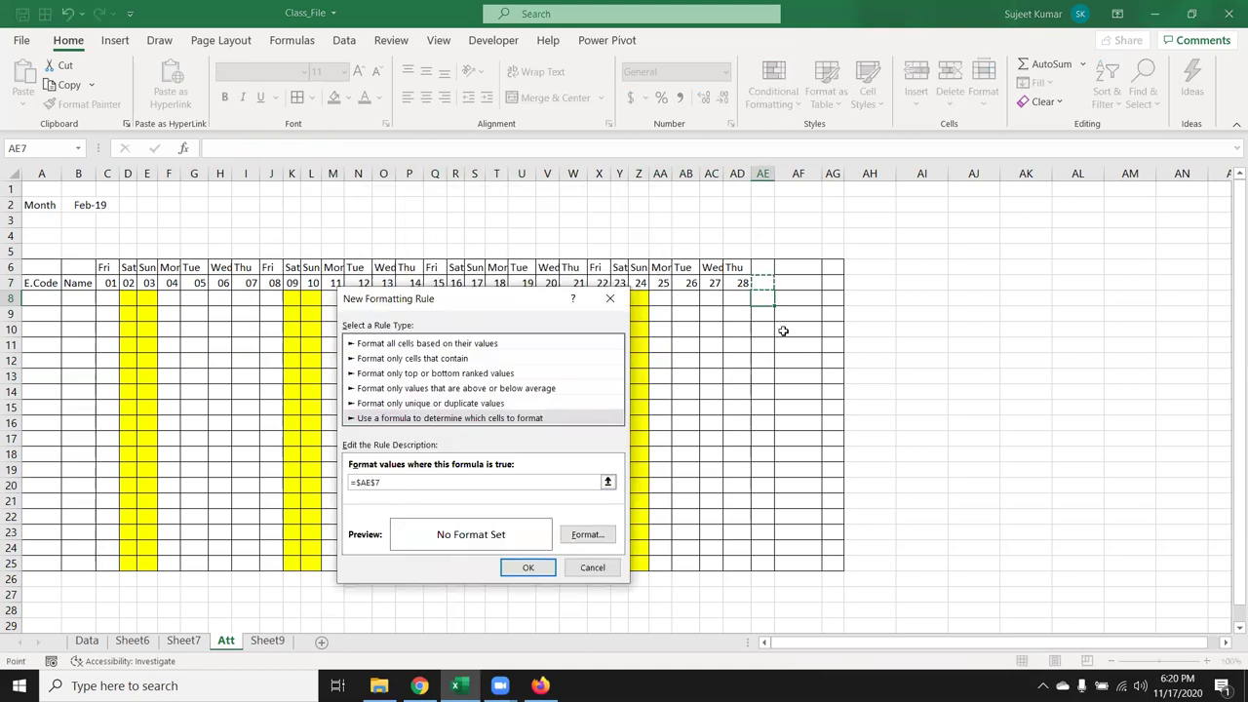
type("=\"\"")
key("F4")
Make the rule's format remove top and bottom borders, and save the rule
left_click(600, 534)
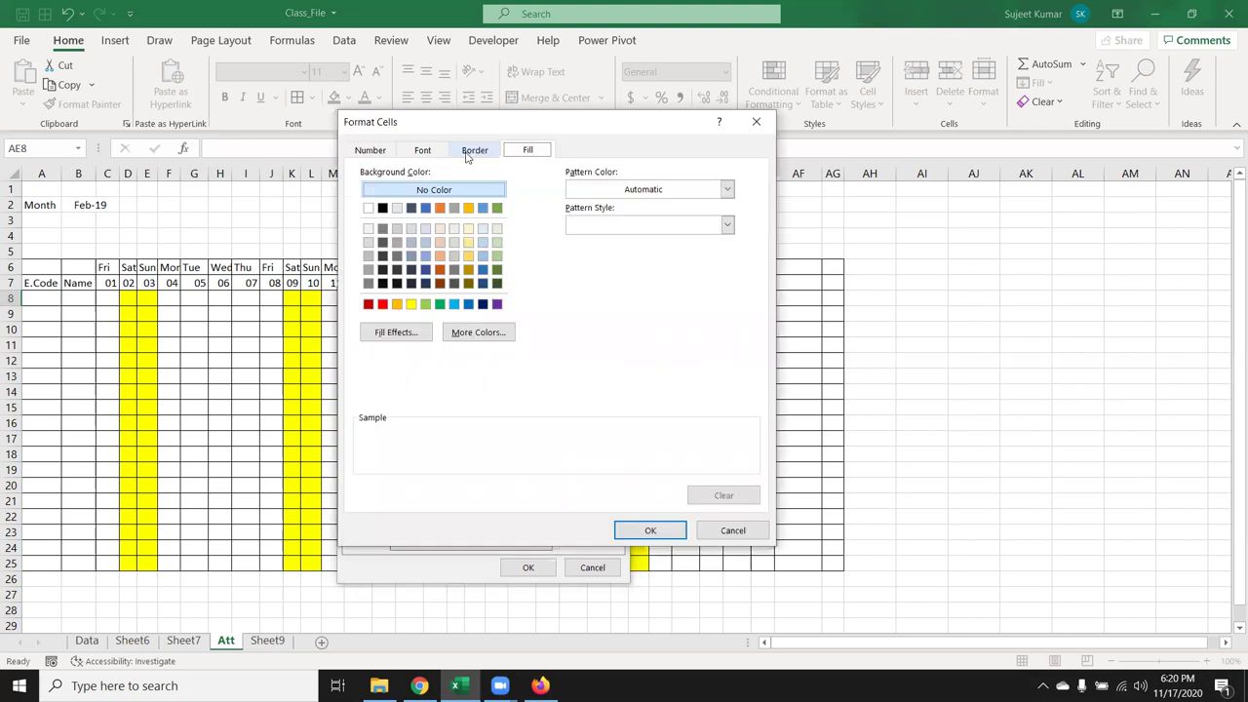
left_click(477, 154)
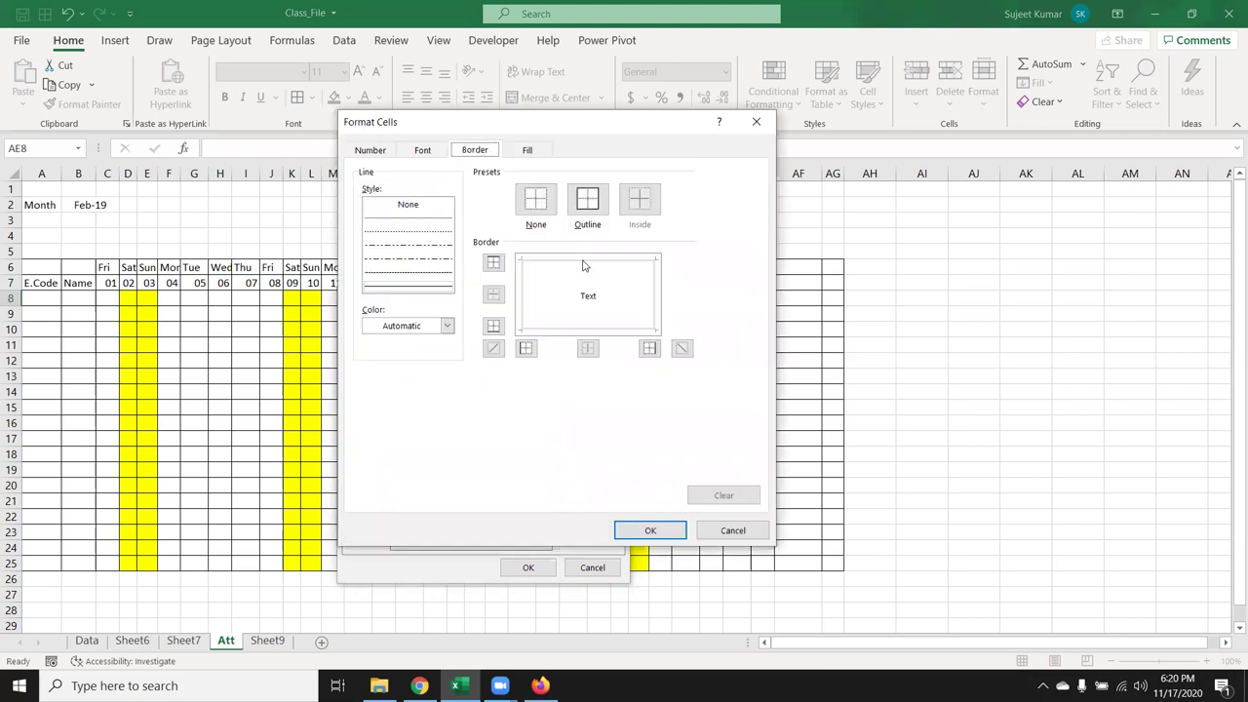
left_click(546, 261)
left_click(639, 328)
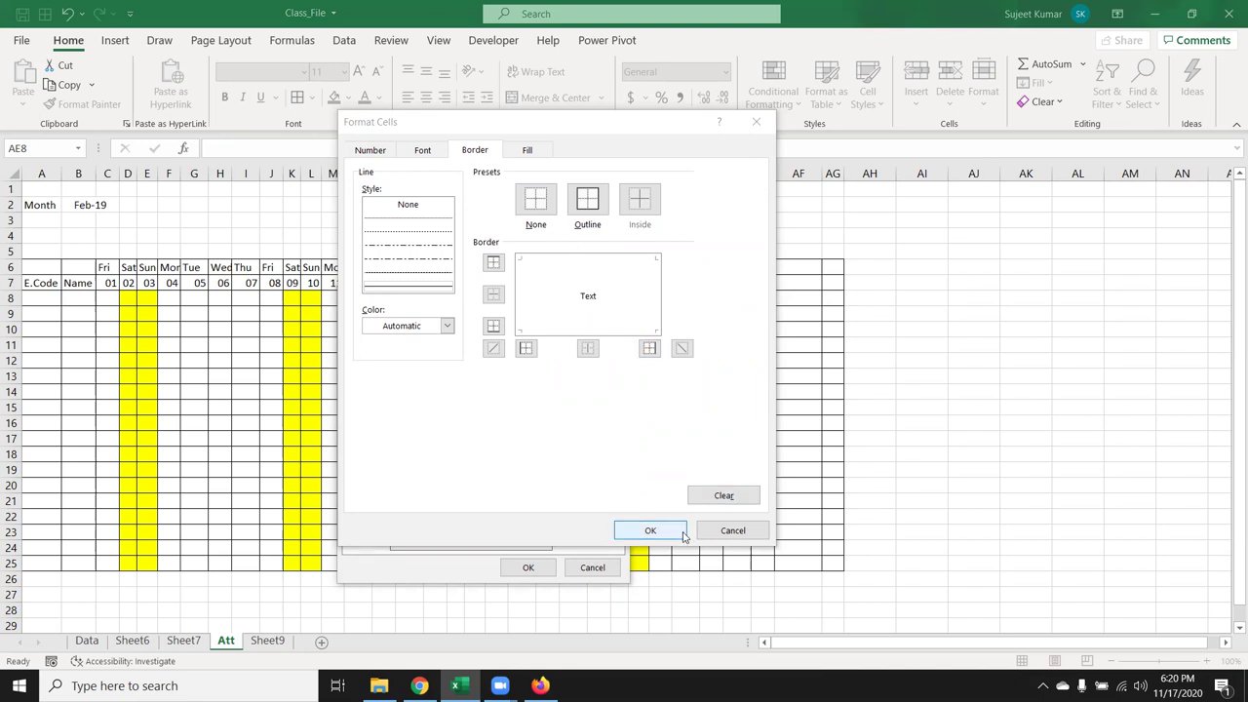
left_click(668, 535)
left_click(669, 535)
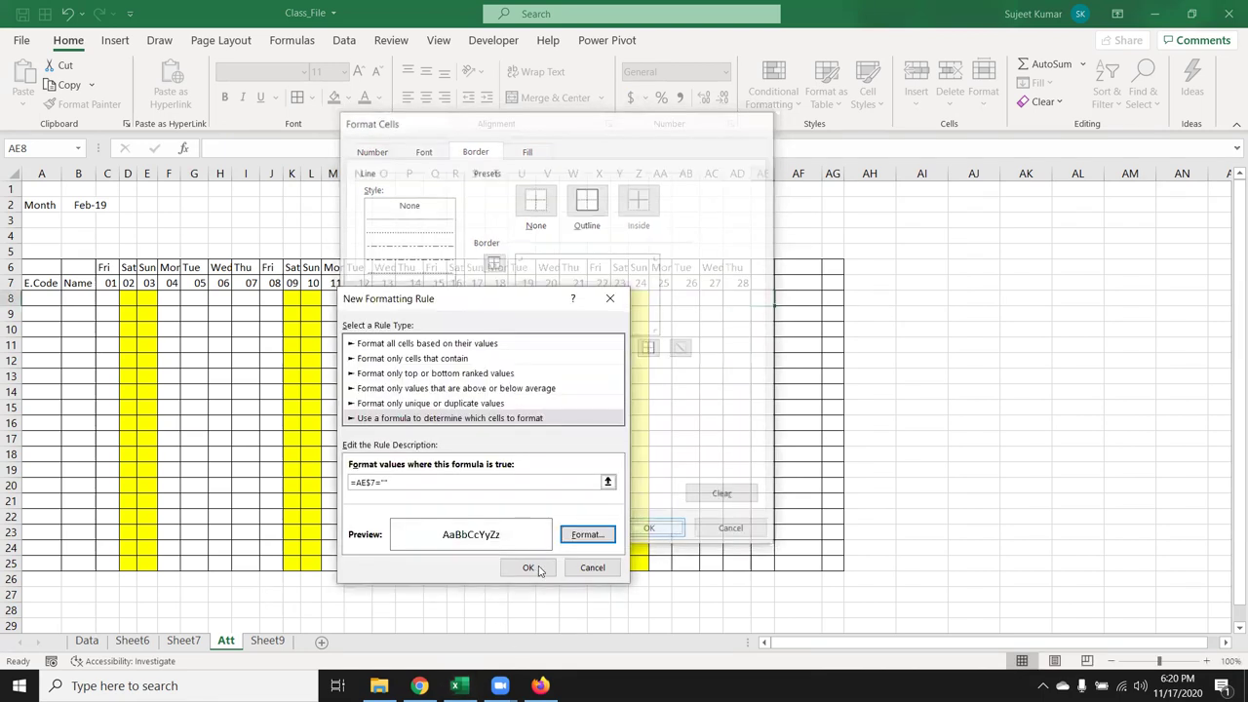
key("Return")
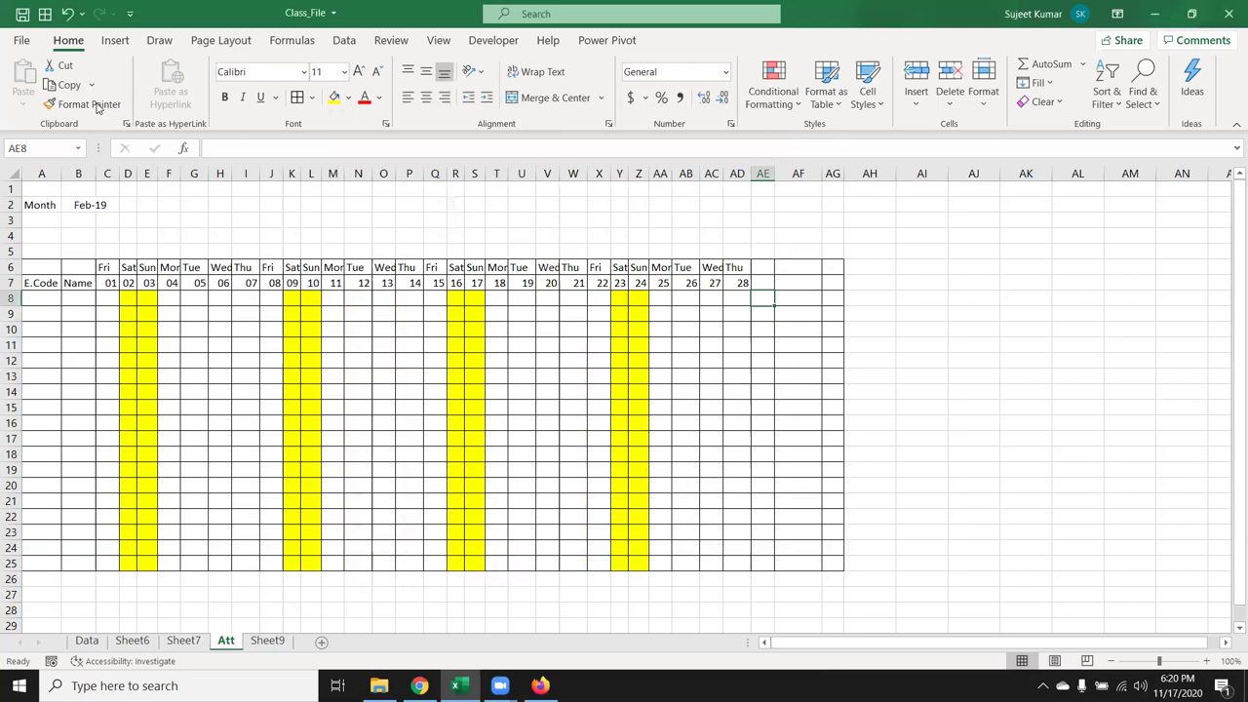
Copy AE8's conditional format onto AE6:AG26 with Format Painter
left_click(84, 105)
left_click_drag(764, 256, 830, 578)
left_click(763, 293)
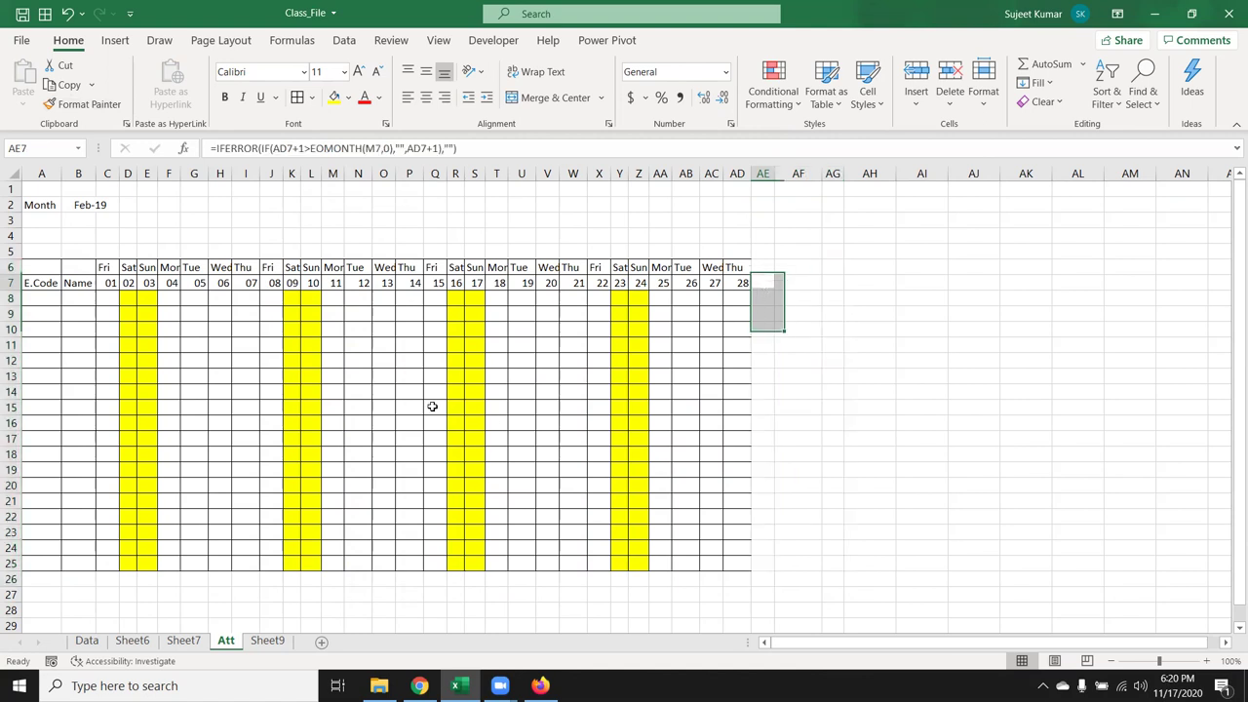
Try start dates 1/1 and 11 in C7, then set it to 11/1/2020
left_click(113, 282)
type("1/1")
key("Return")
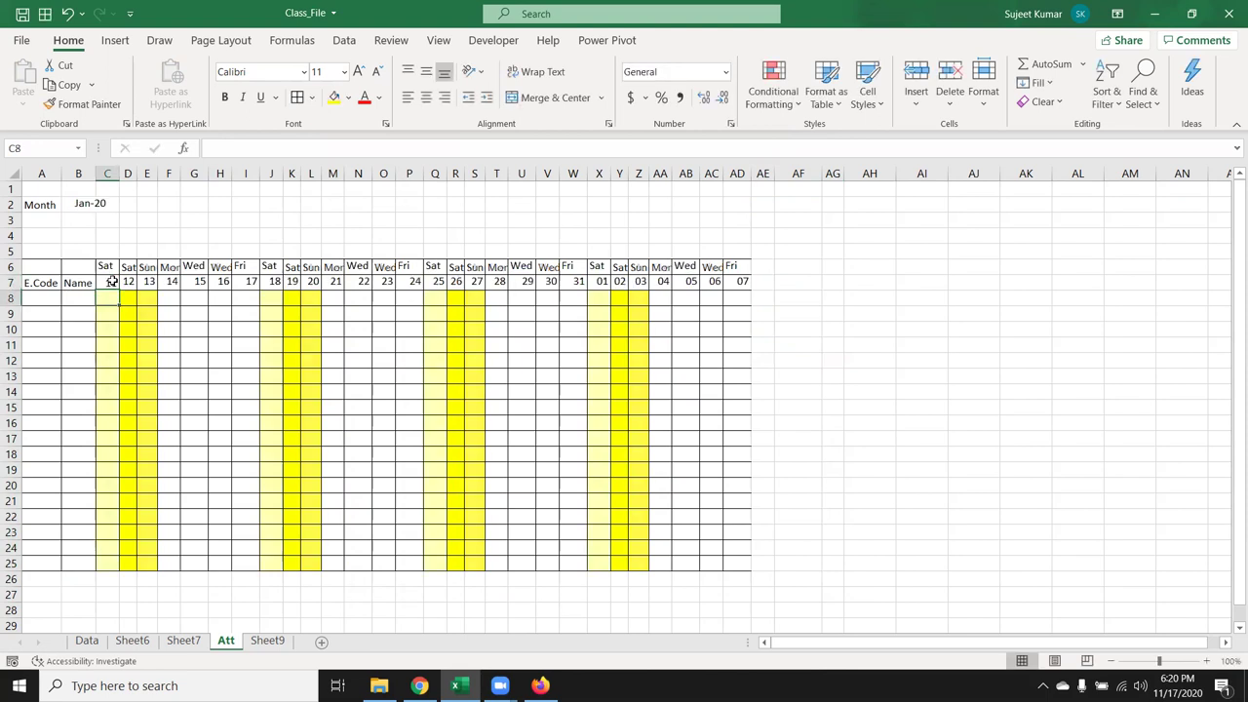
left_click(113, 282)
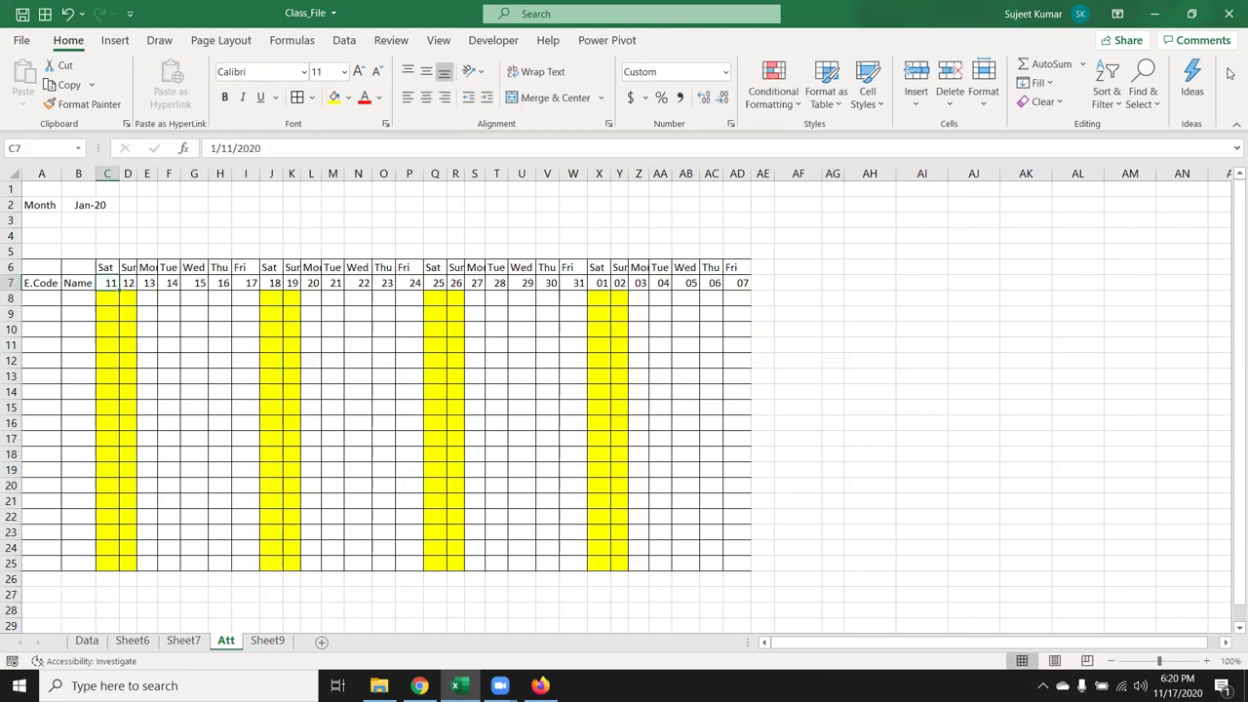
type("11")
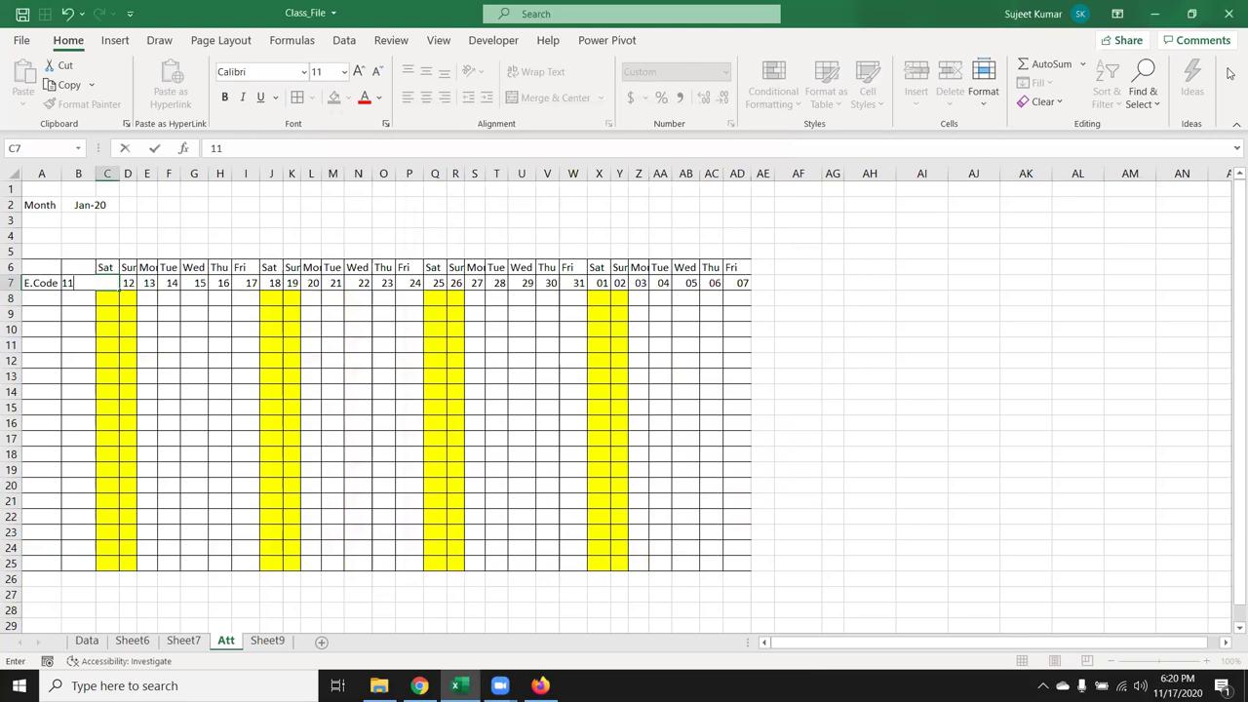
key("Return")
key("Up")
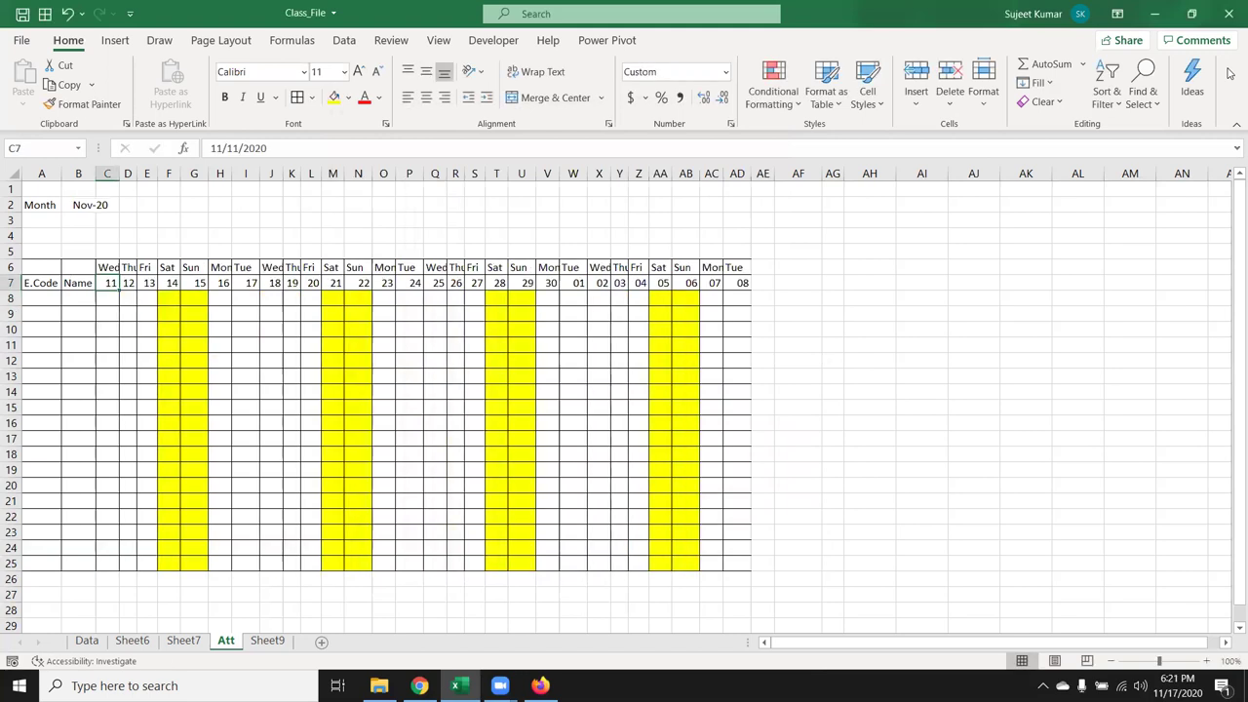
type("11/")
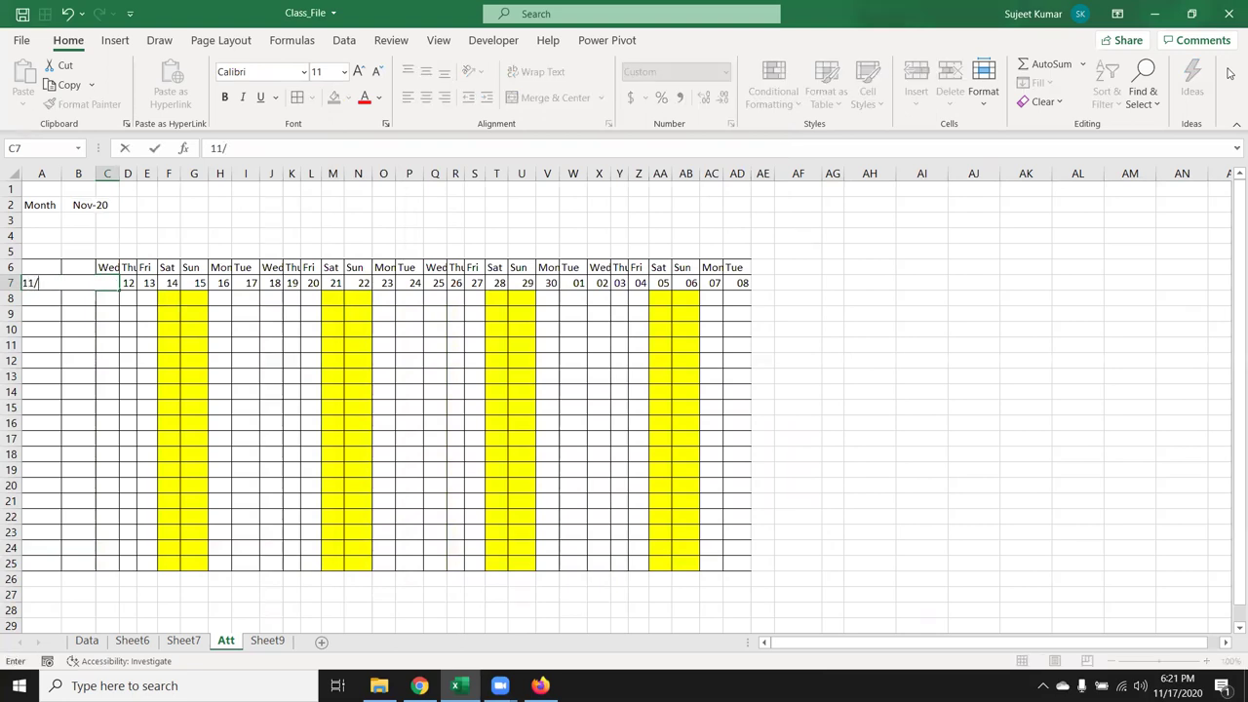
type("1/2020")
key("Return")
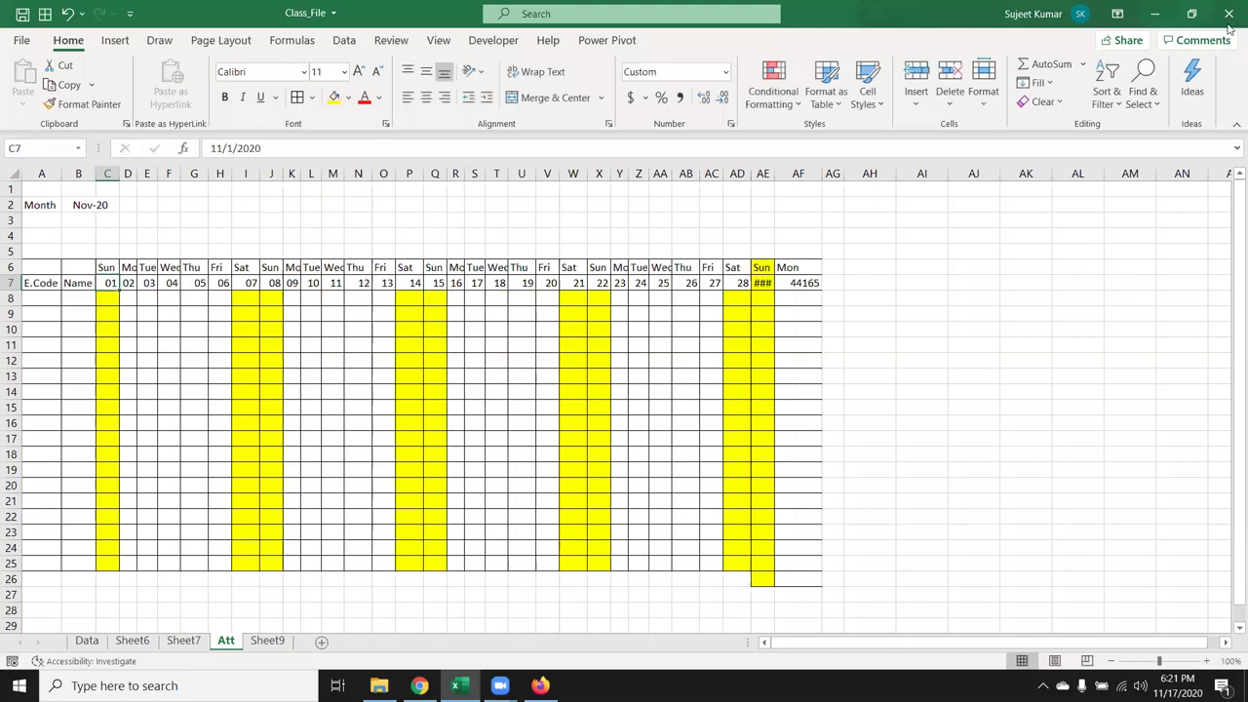
Fill the AD7 date formula across to AG7 and give those cells the custom dd format
left_click(744, 283)
left_click_drag(749, 283, 827, 282)
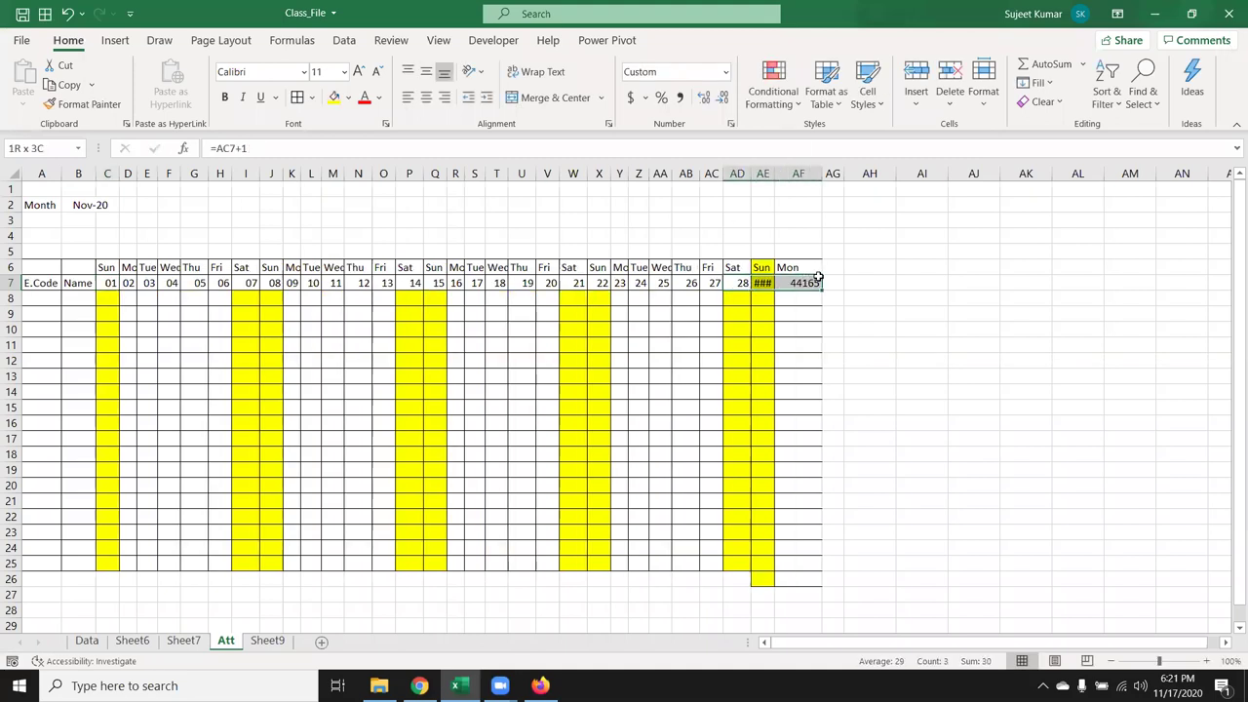
right_click(827, 282)
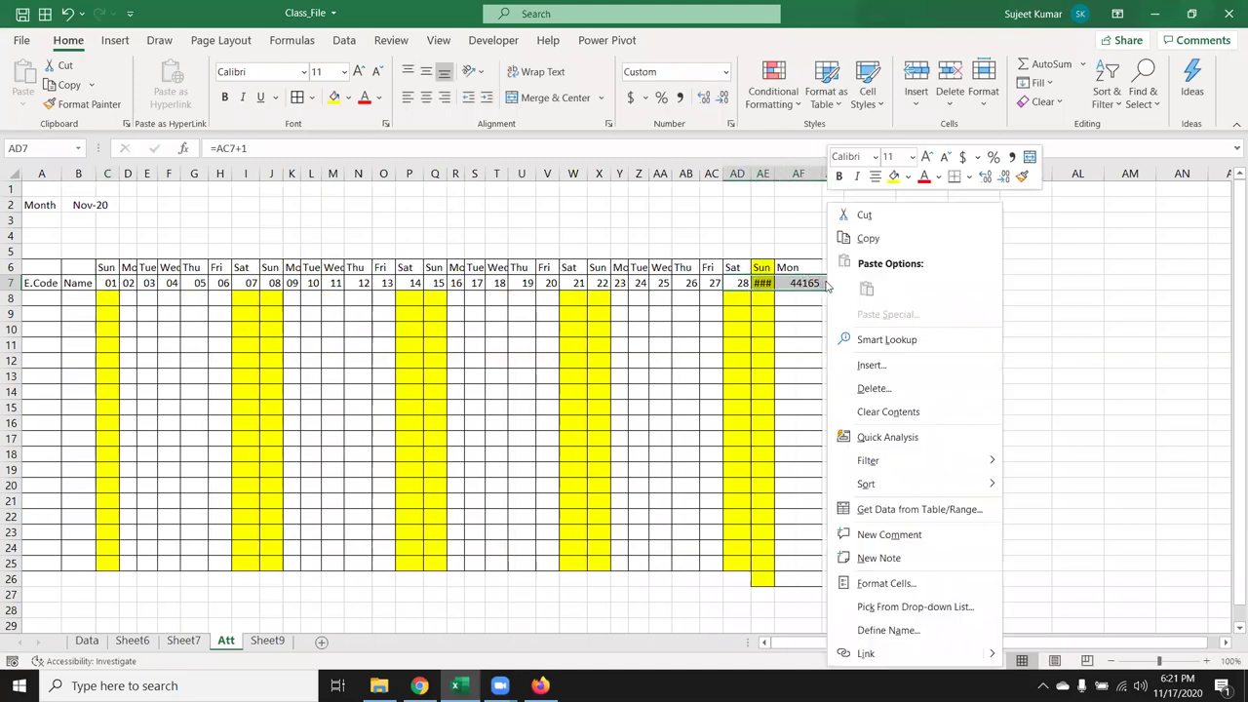
left_click(880, 582)
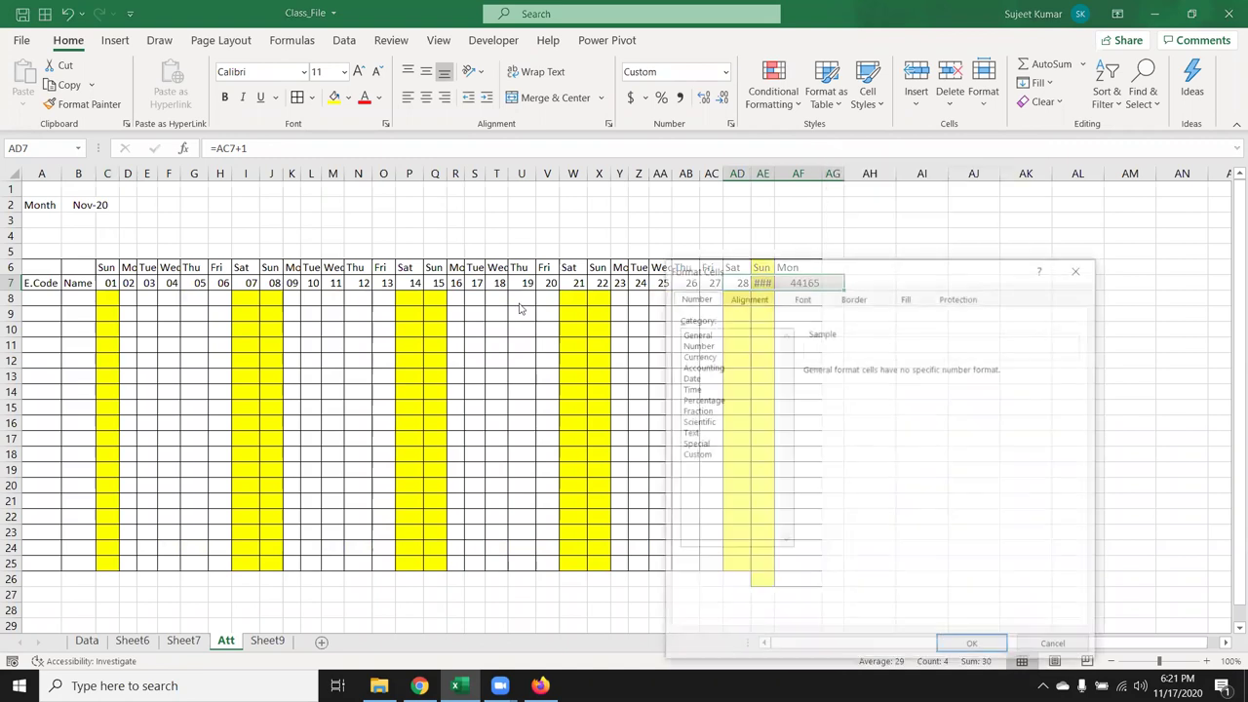
left_click(704, 455)
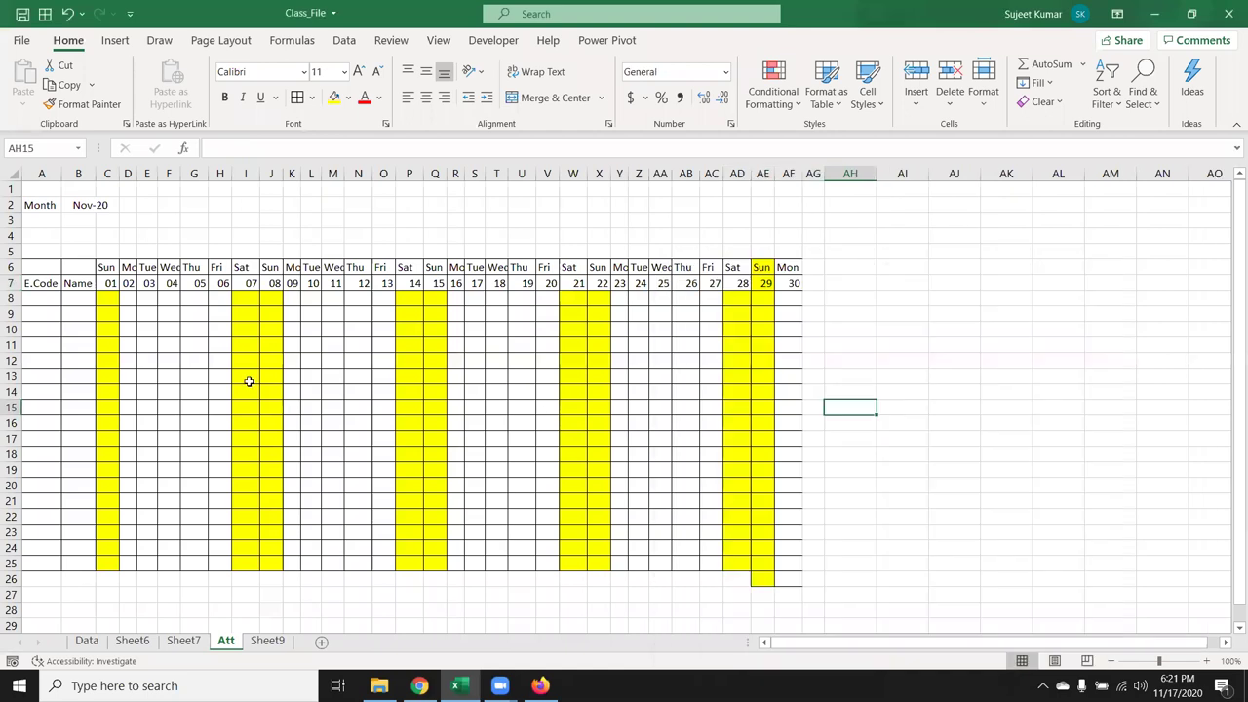
Test the sheet by entering 10/1 and then 2/1 as the start date in C7
left_click(111, 280)
type("10/1")
key("Return")
left_click(111, 280)
type("2/1")
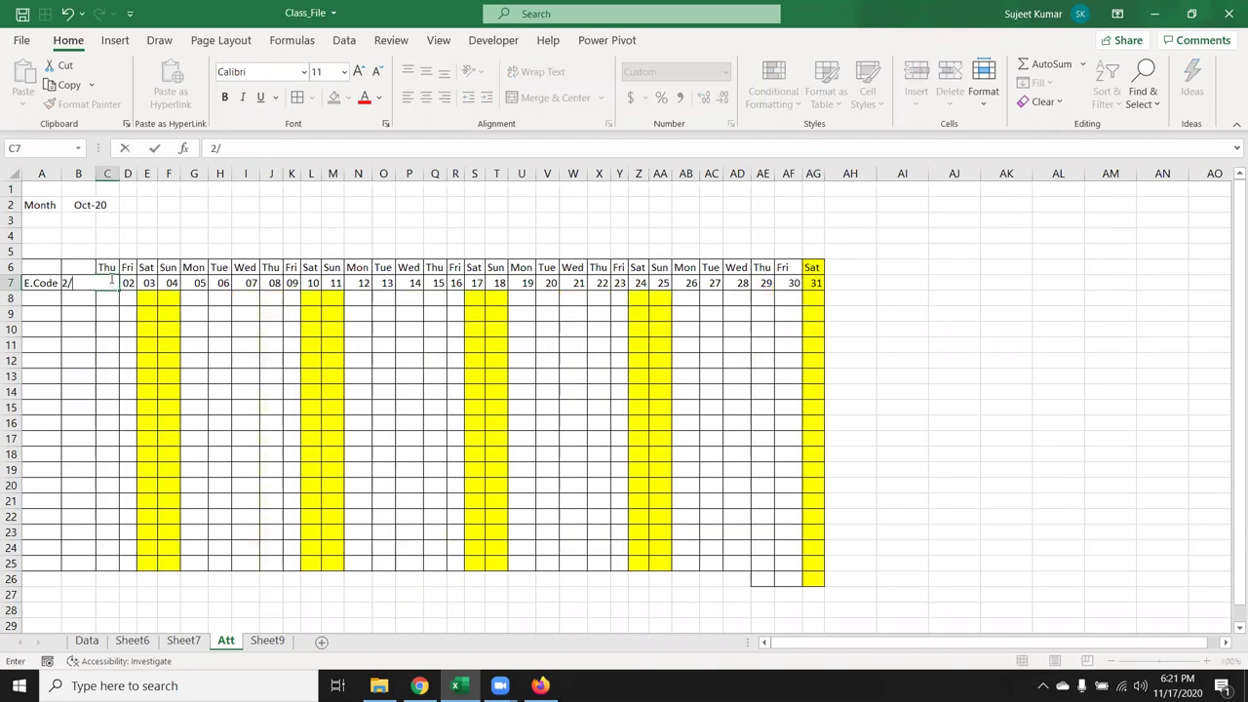
key("Return")
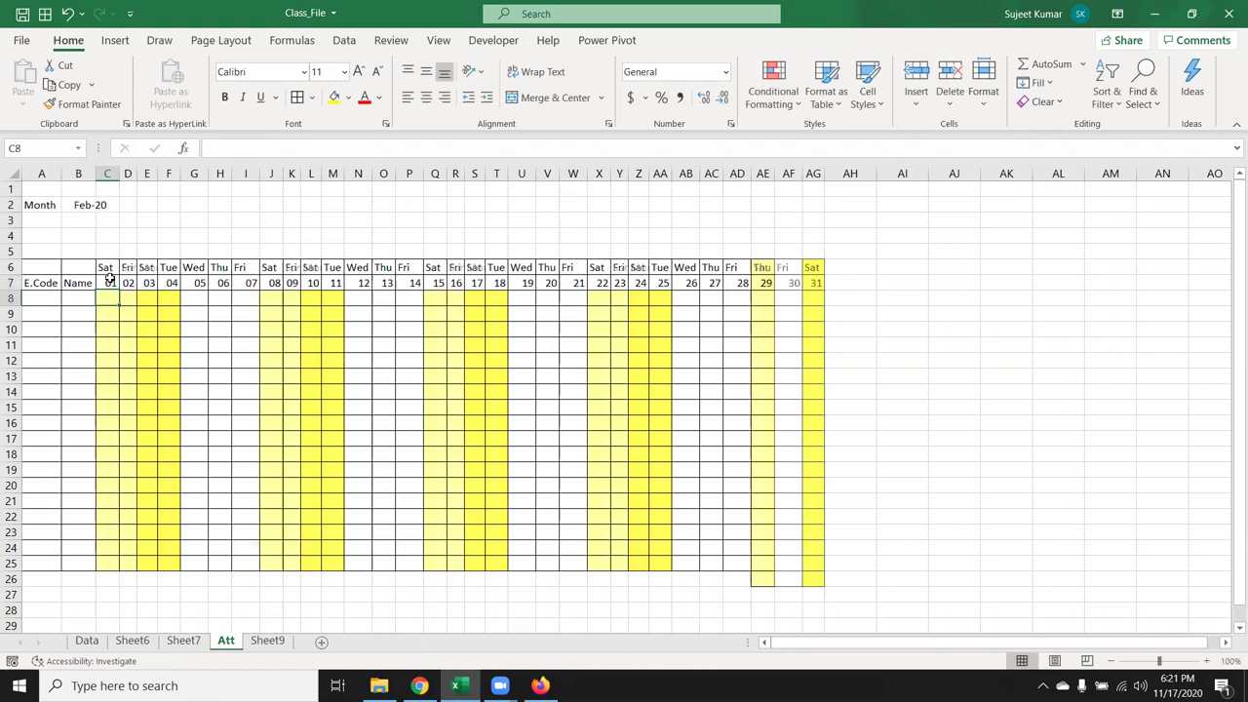
Change the C7 start date to 2/1/2019 so February ends on the 28th
left_click(110, 280)
left_click(267, 147)
key("BackSpace")
key("BackSpace")
type("19")
key("Return")
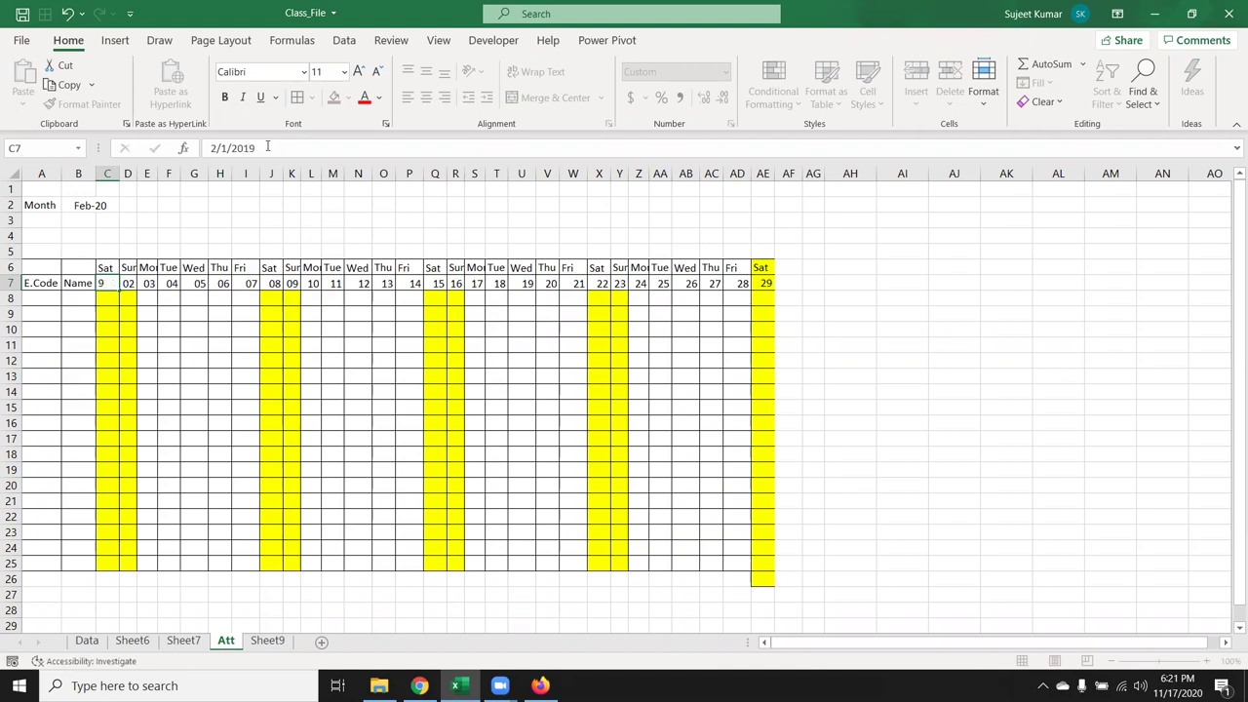
key("Return")
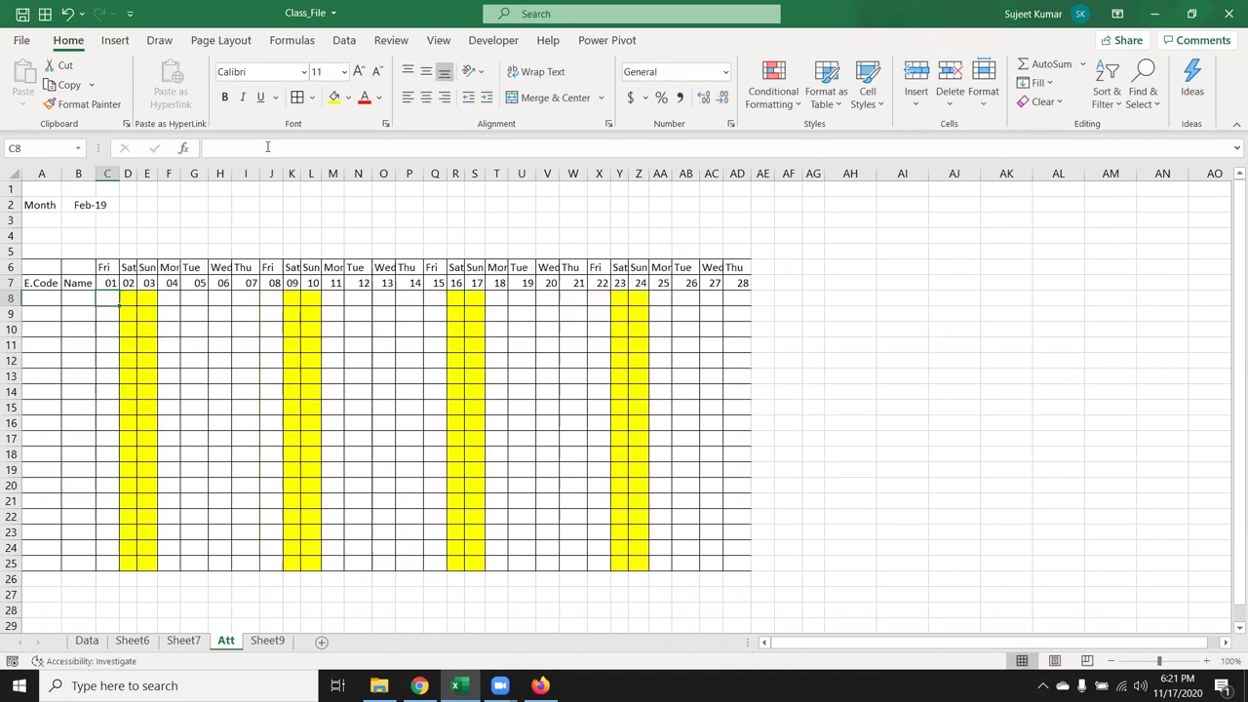
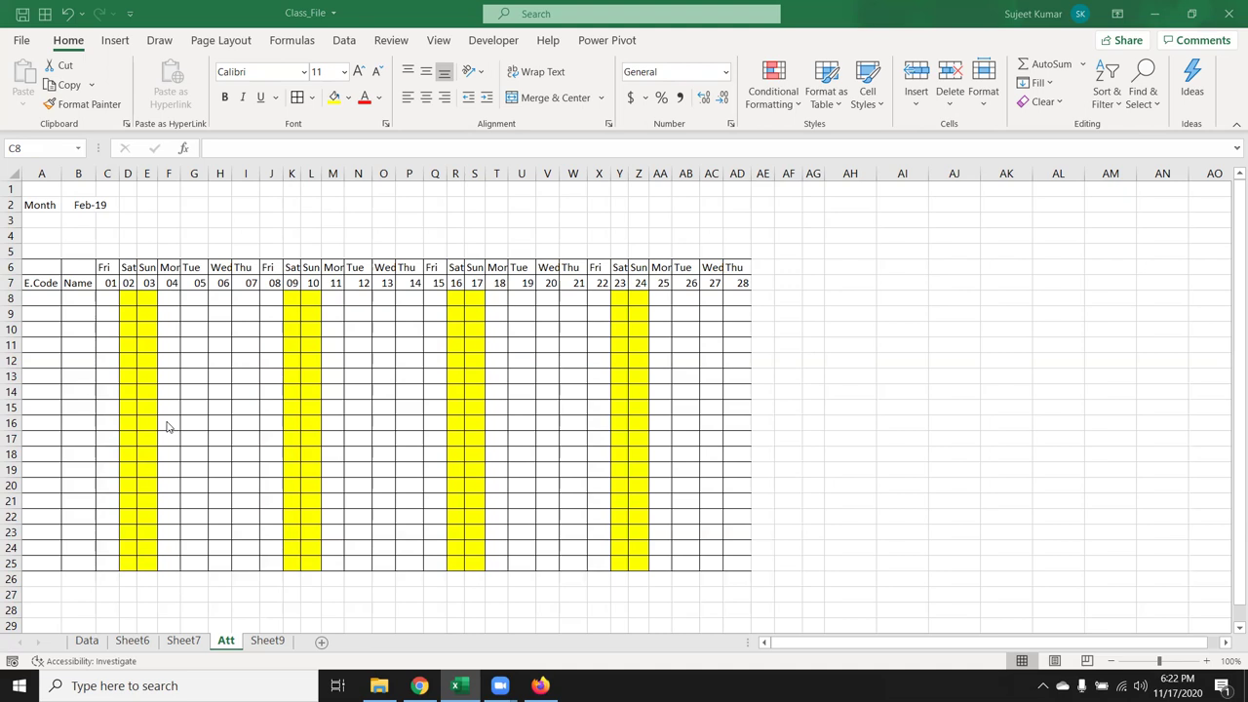
Save the Class_File attendance workbook and bring Chrome with YouTube Studio forward
left_click(167, 386)
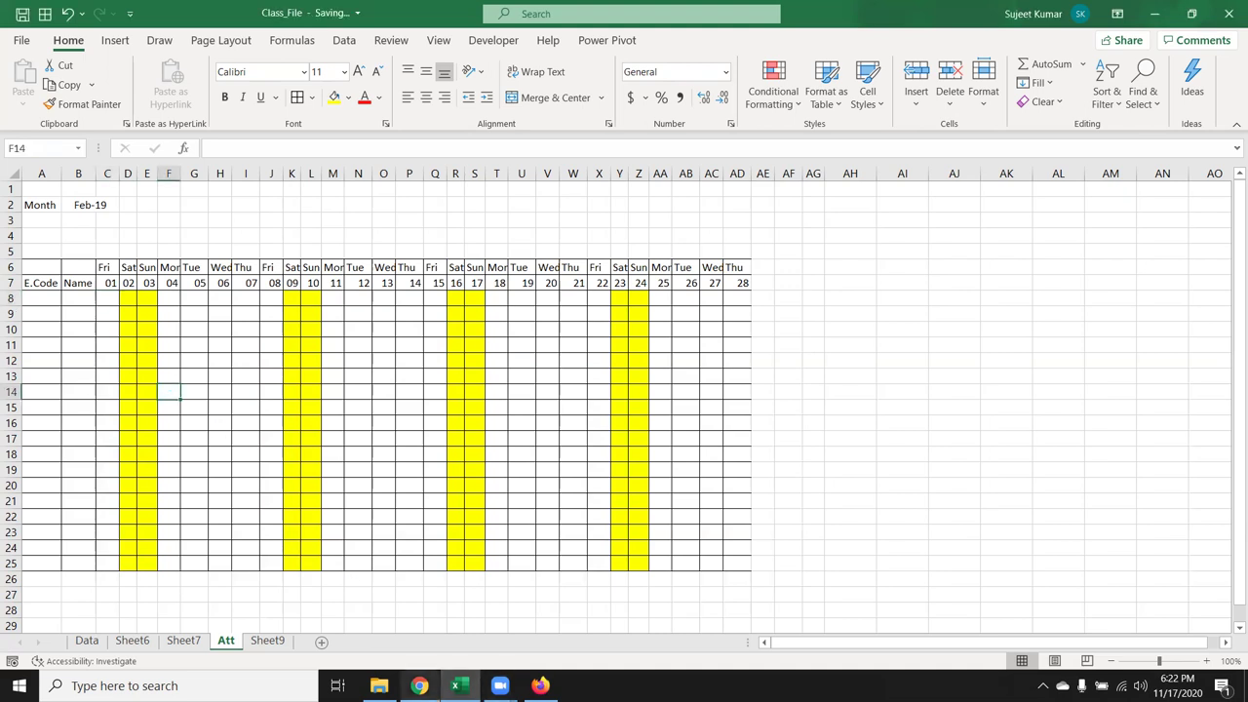
left_click(428, 677)
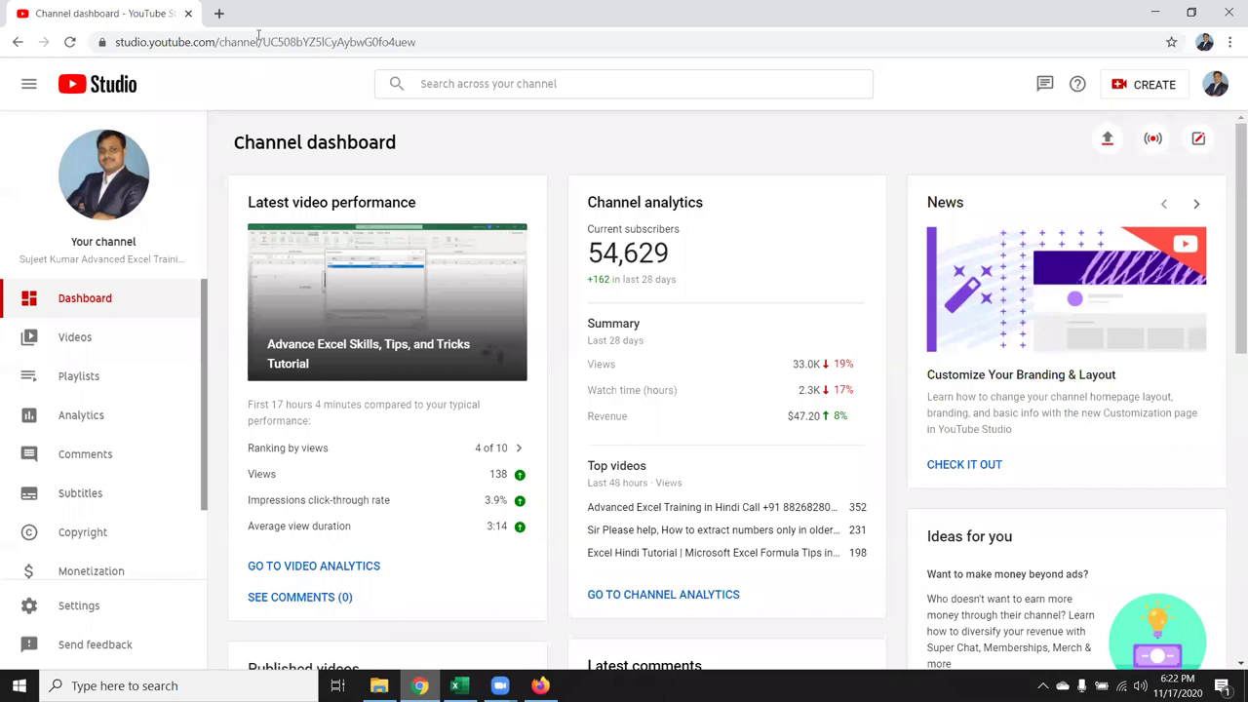
Load gmail.com in a new browser tab beside YouTube Studio
key("ctrl+t")
type("gmail.com")
key("Return")
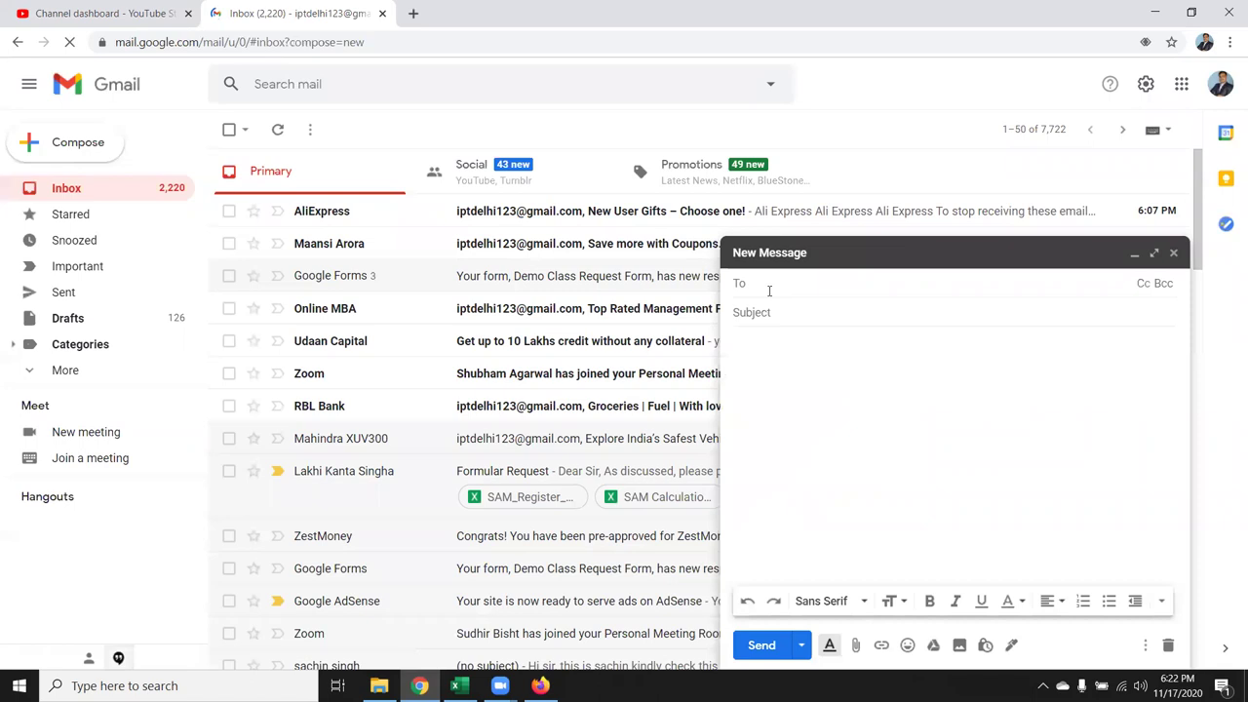
Add the first recipient from autocomplete suggestions, then search contacts for a second one
type("rai")
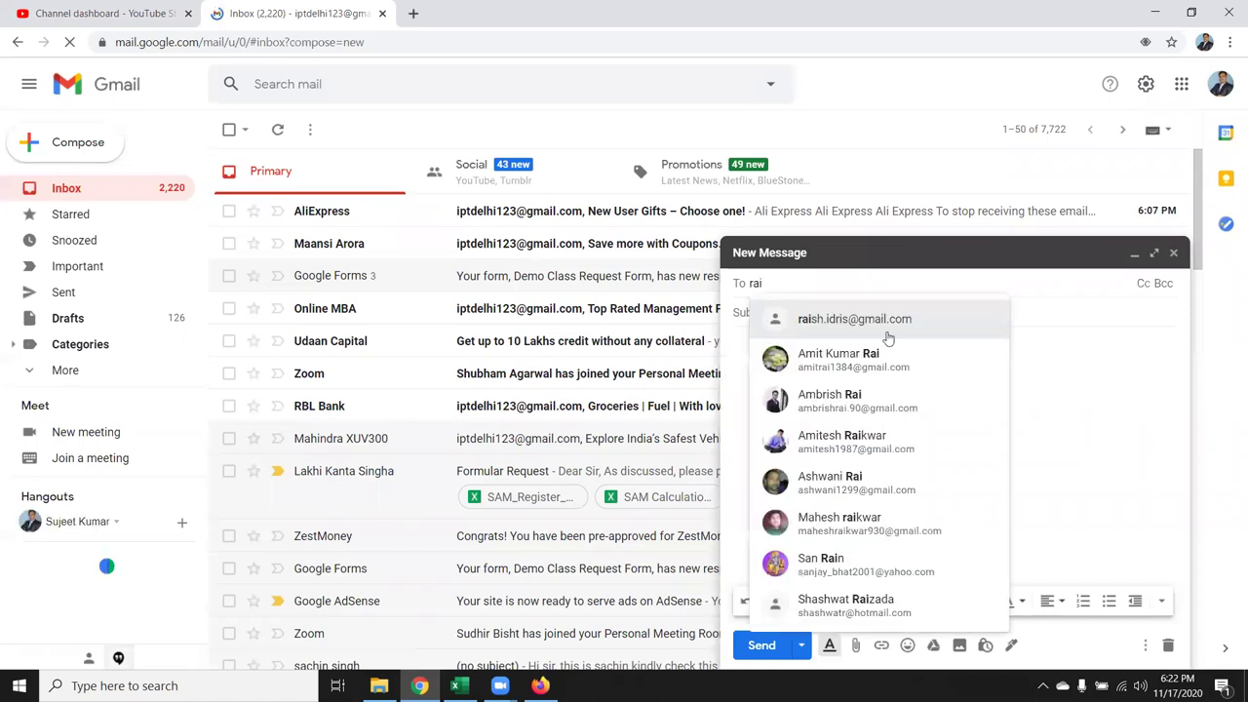
left_click(887, 334)
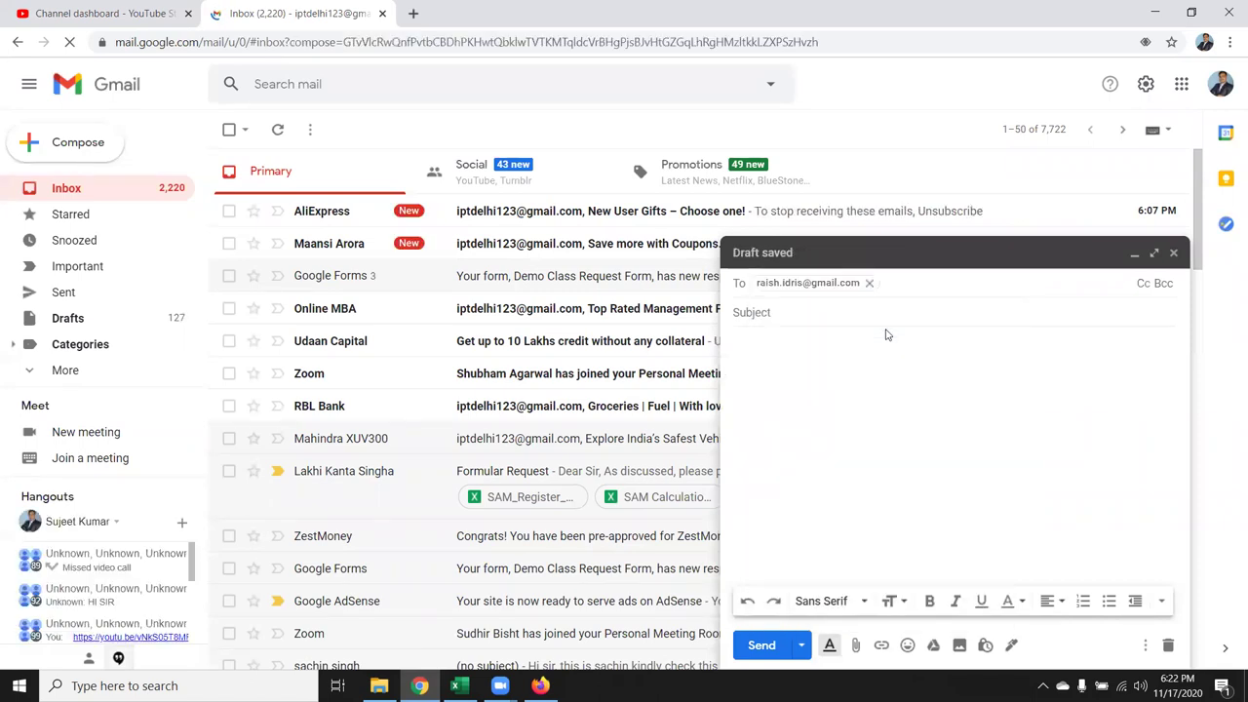
type("kan")
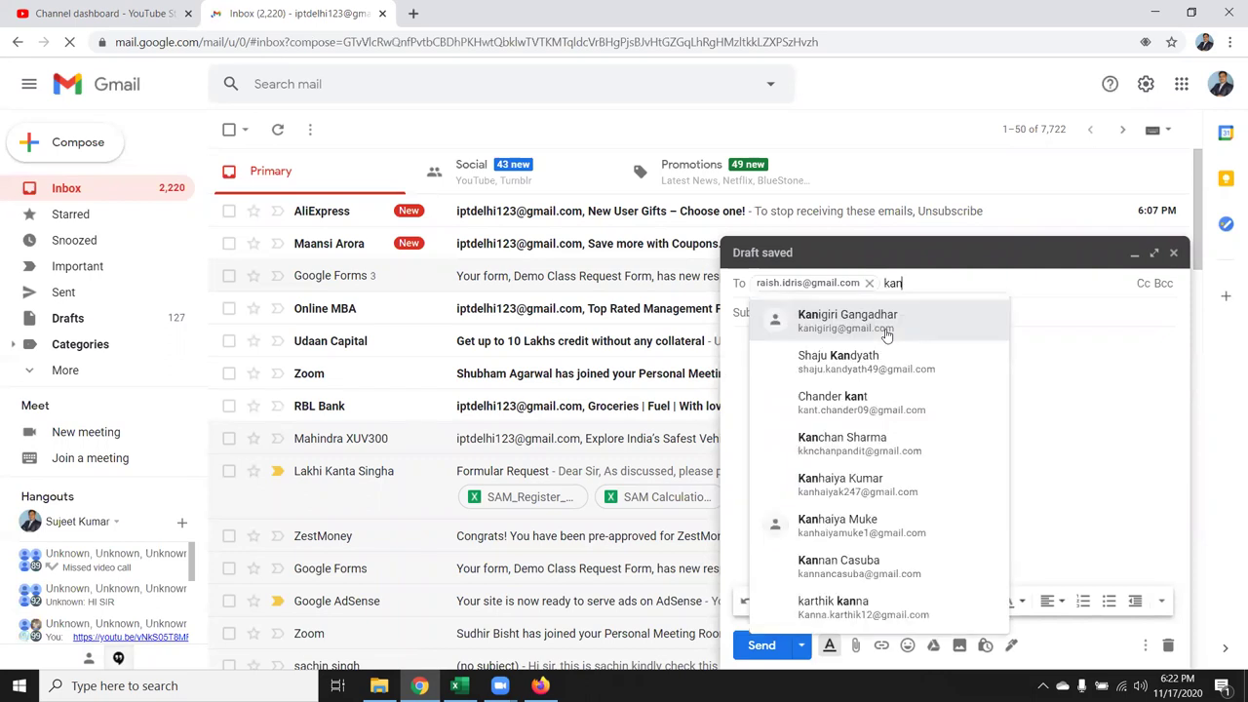
type("t")
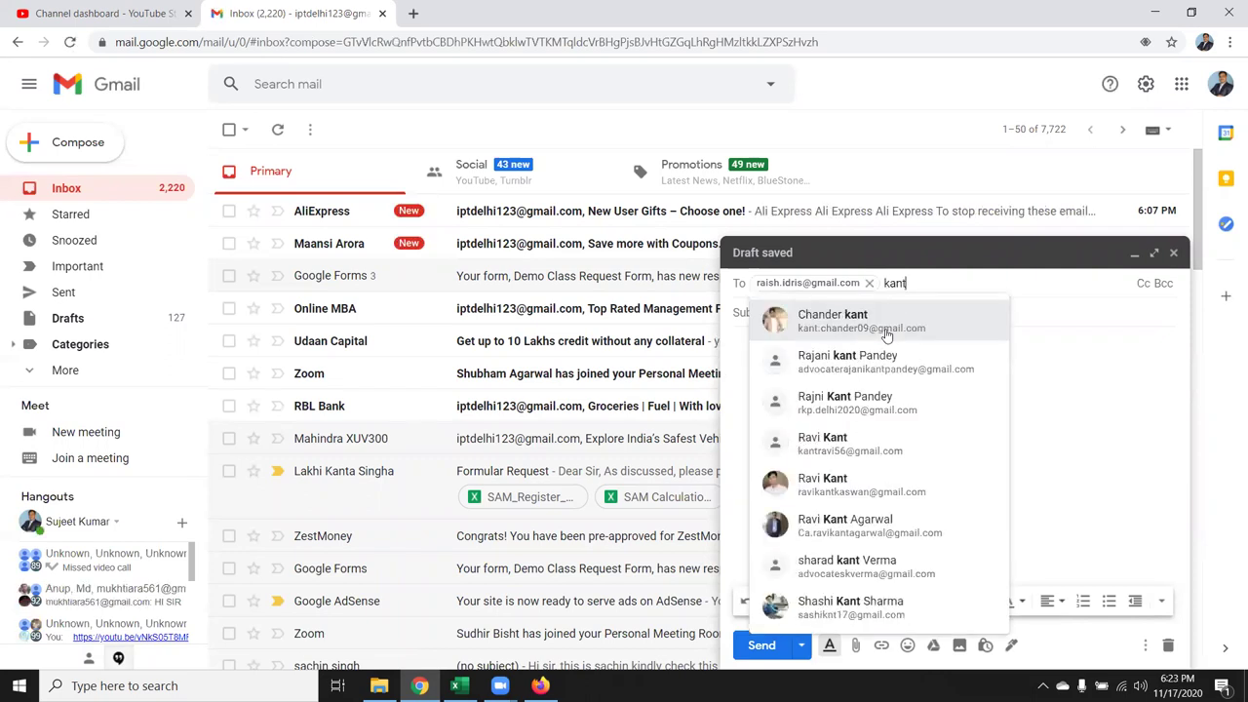
key("BackSpace")
key("BackSpace")
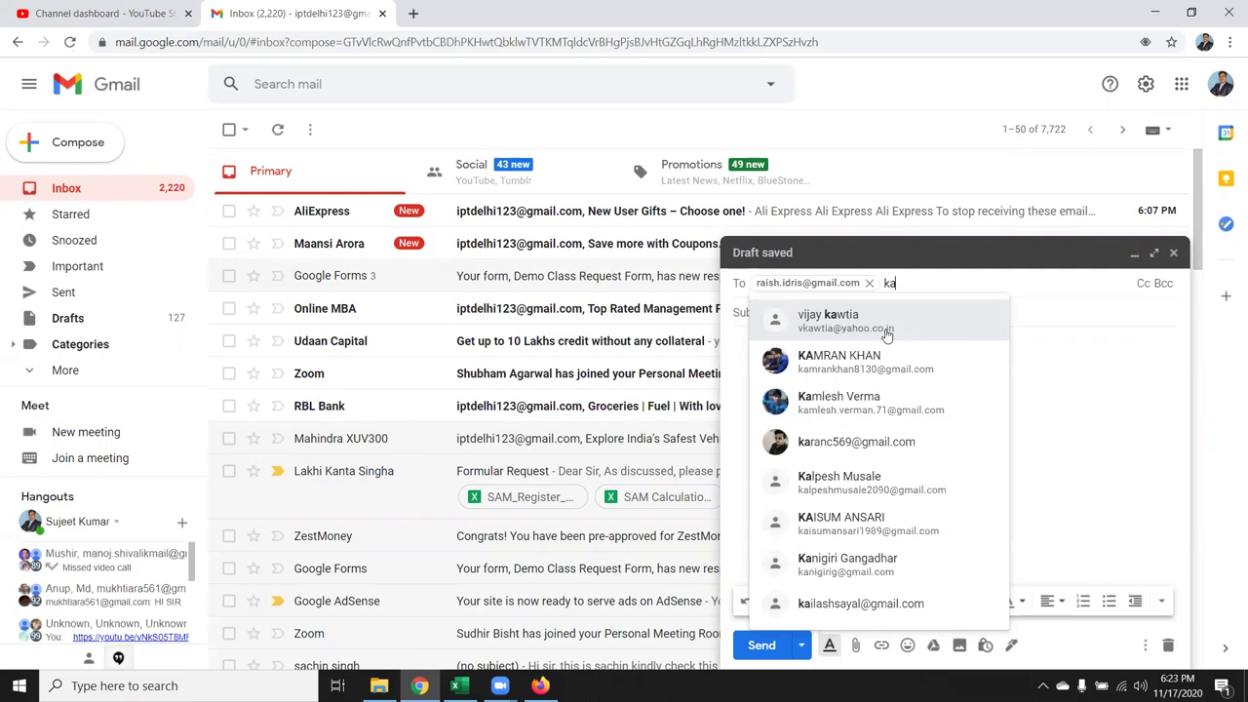
key("BackSpace")
key("BackSpace")
type("ravi")
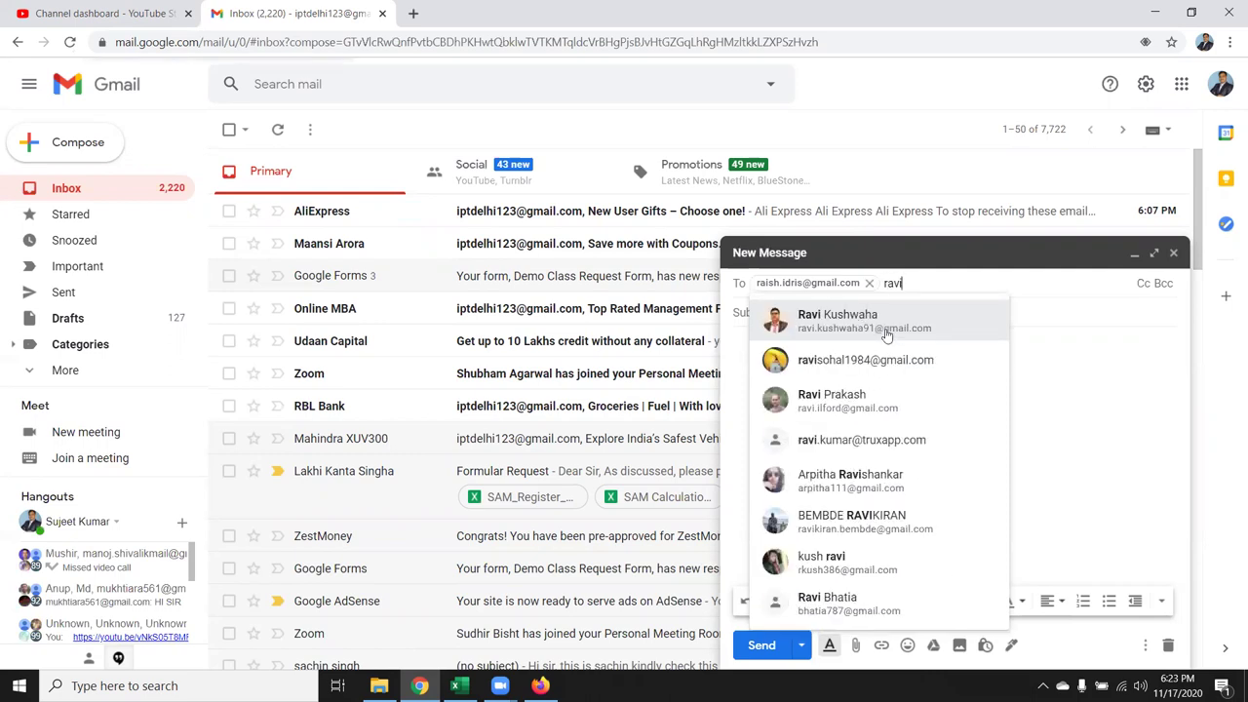
mouse_move(887, 334)
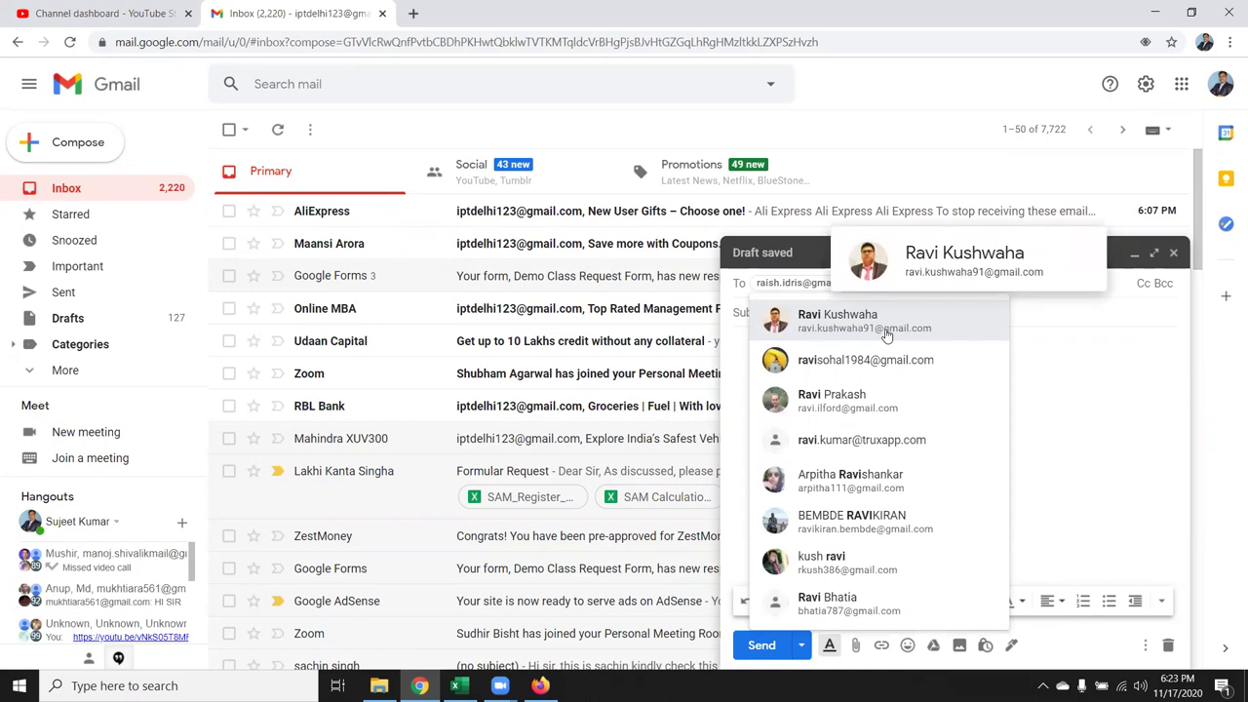
key("BackSpace")
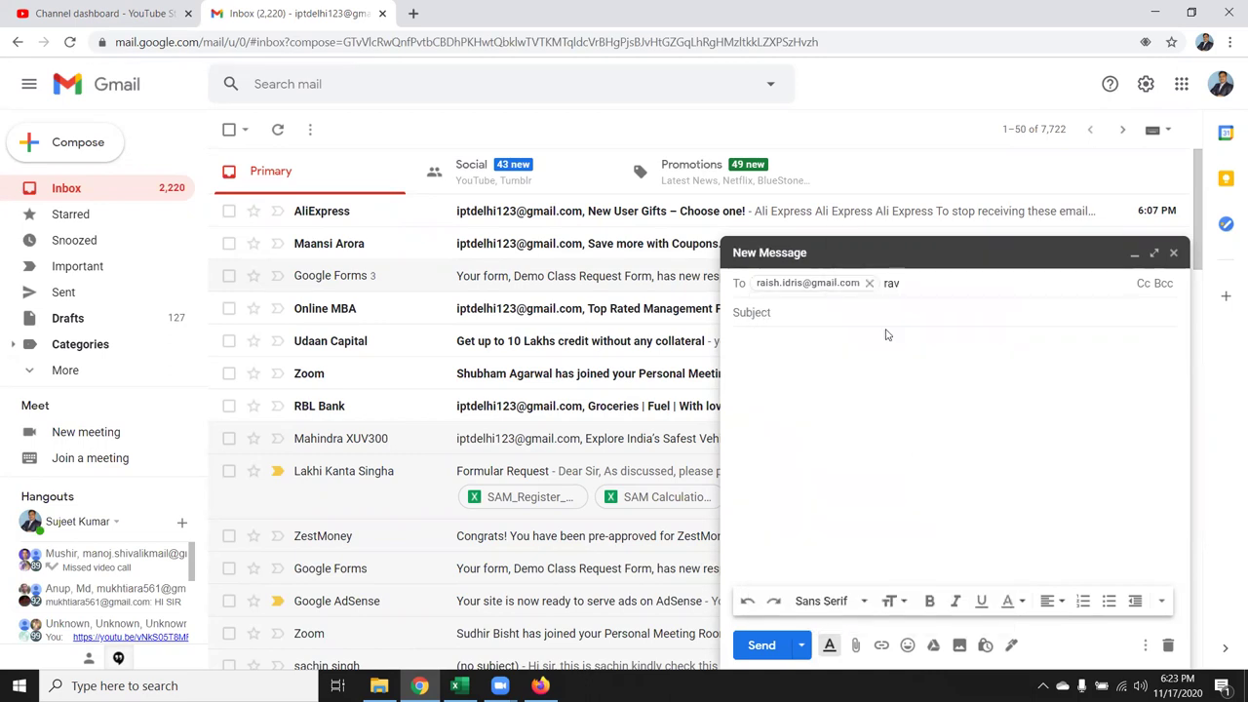
key("BackSpace")
key("BackSpace")
type("v")
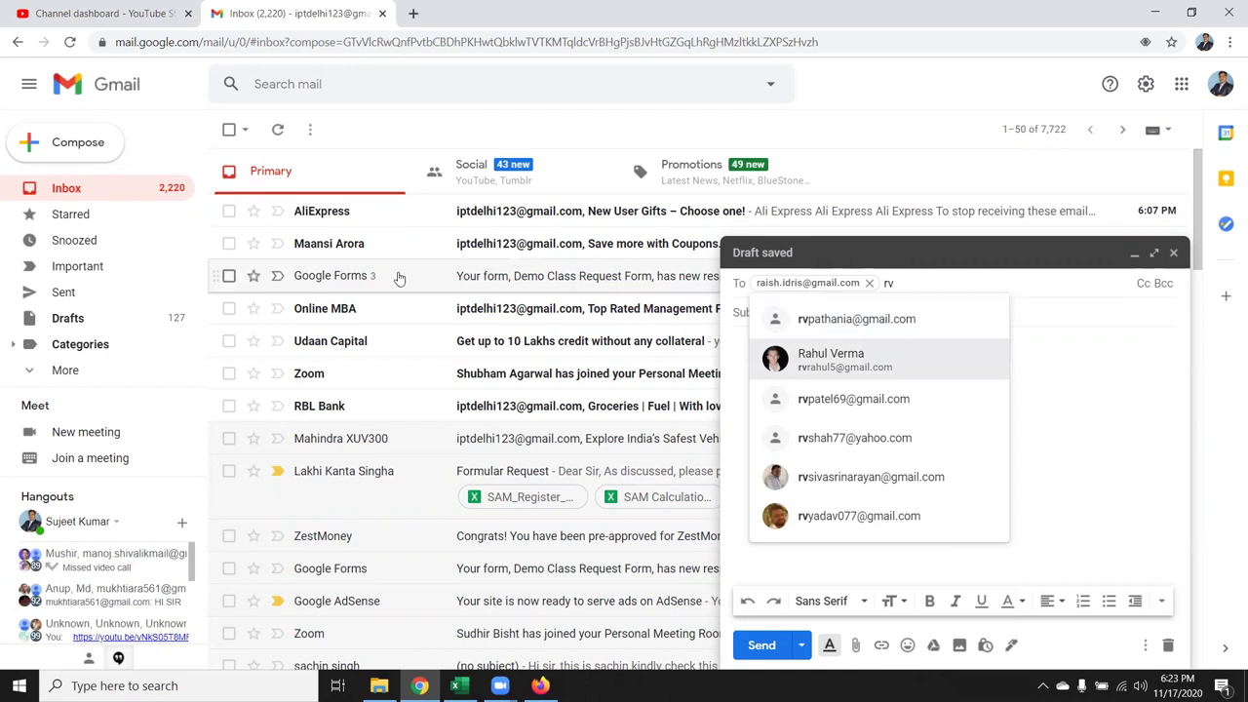
Paste the responder's address from the Demo Class Request Form email and add a third contact
left_click(398, 279)
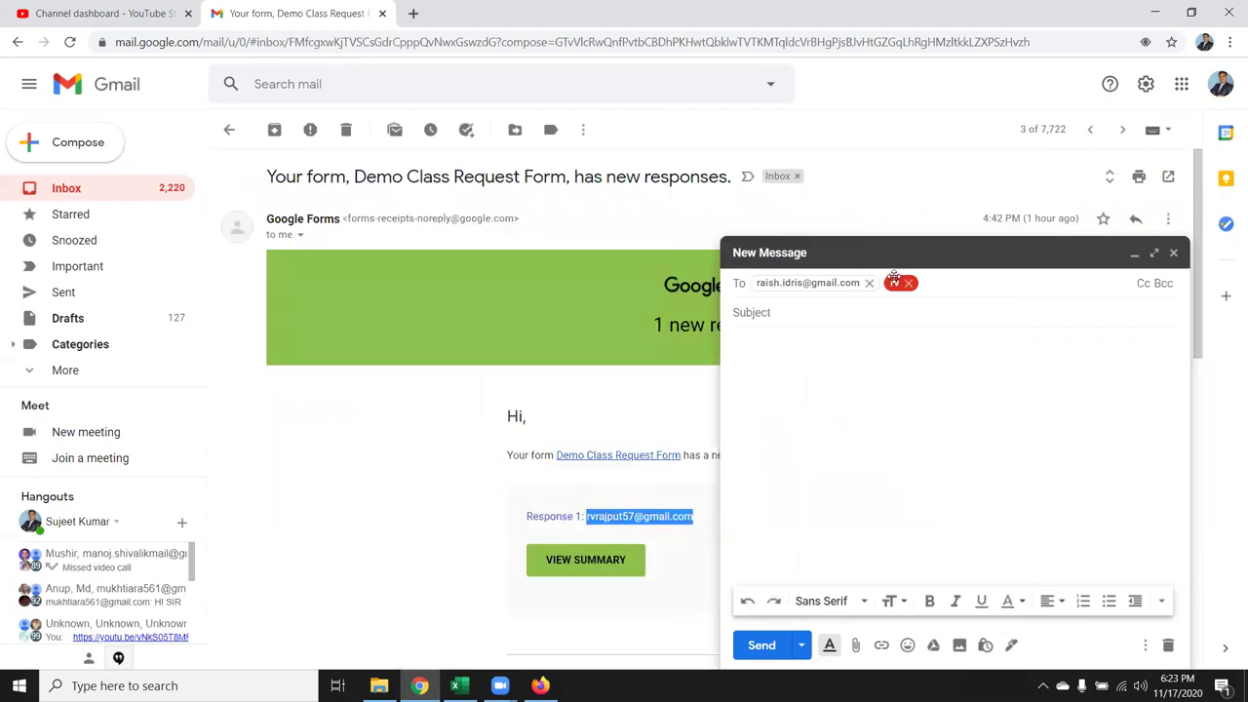
left_click(908, 283)
key("ctrl+v")
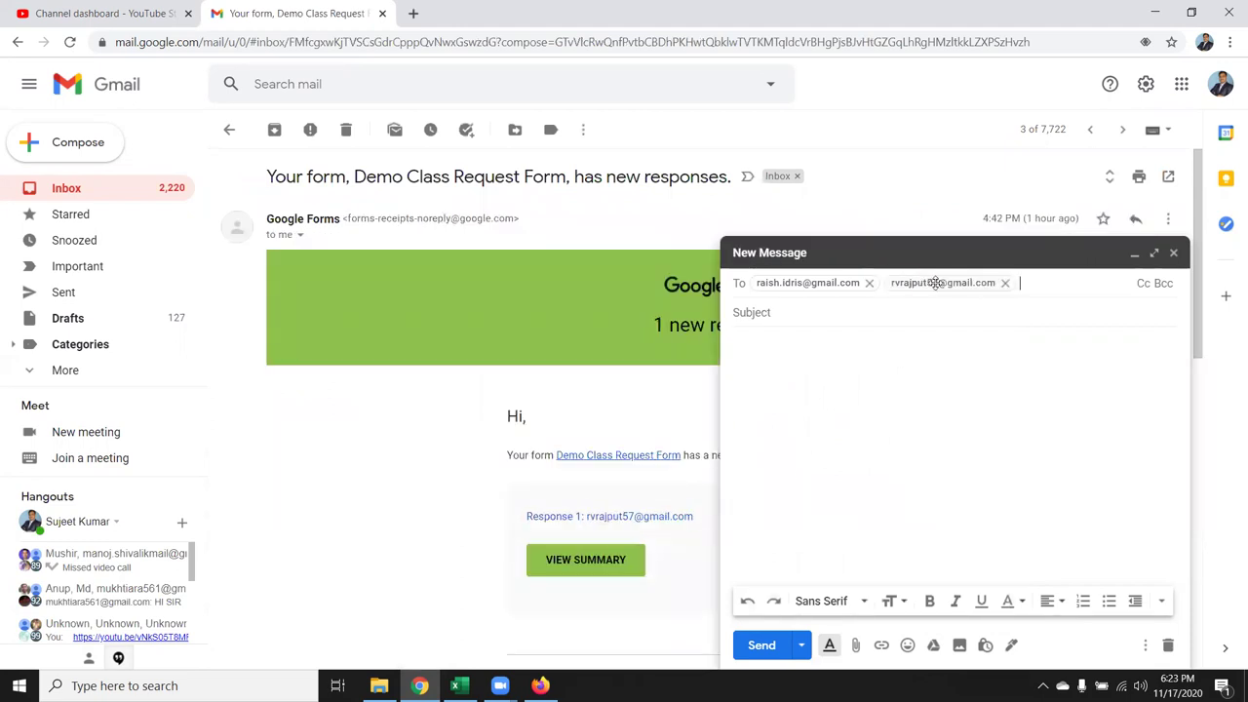
type("sin")
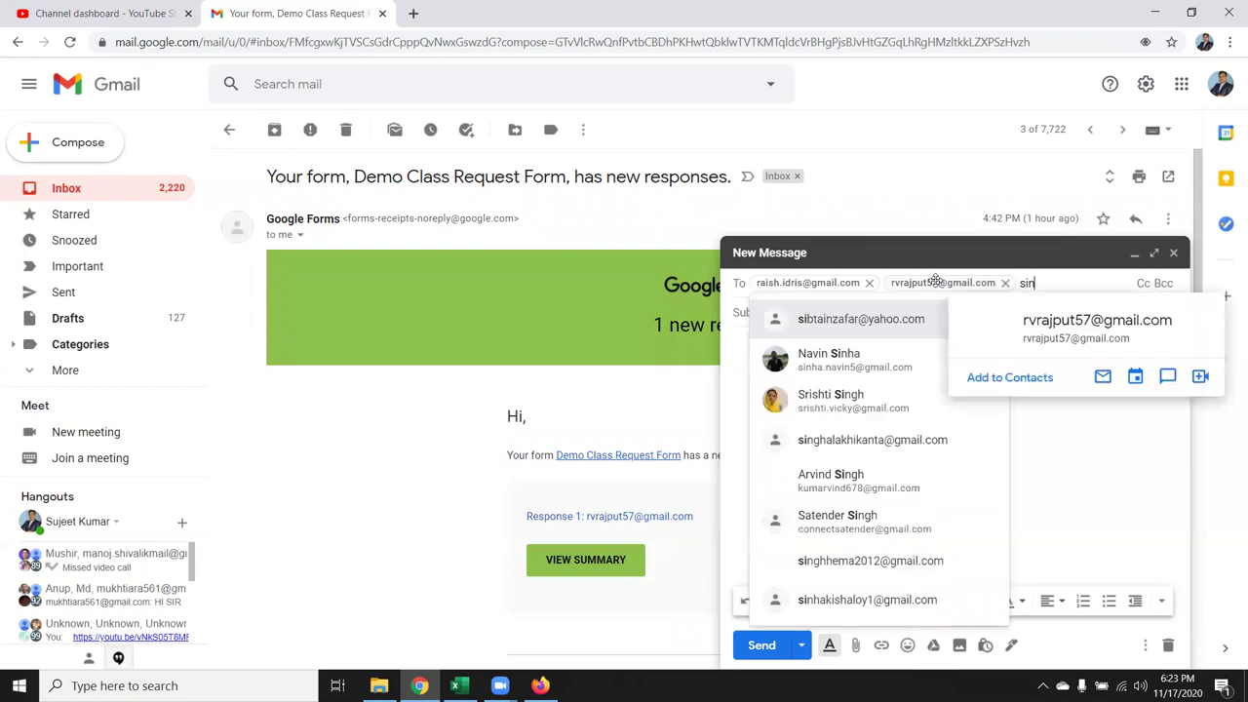
type("gh")
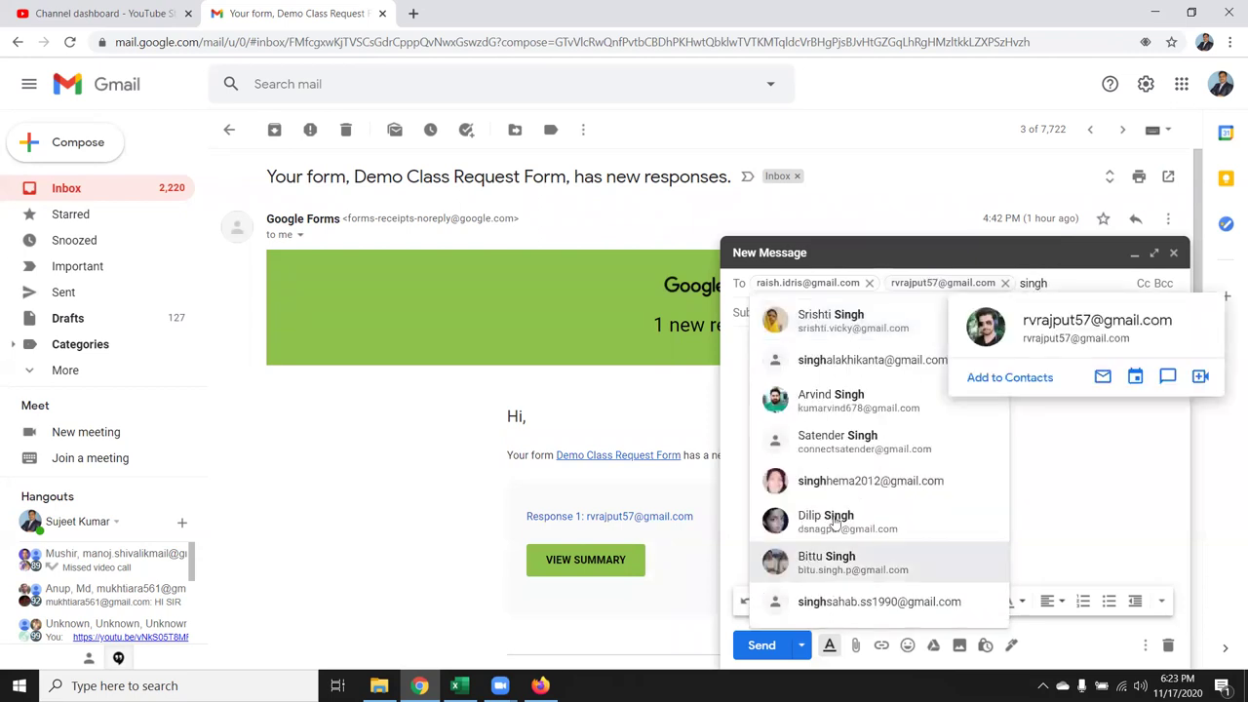
left_click(816, 365)
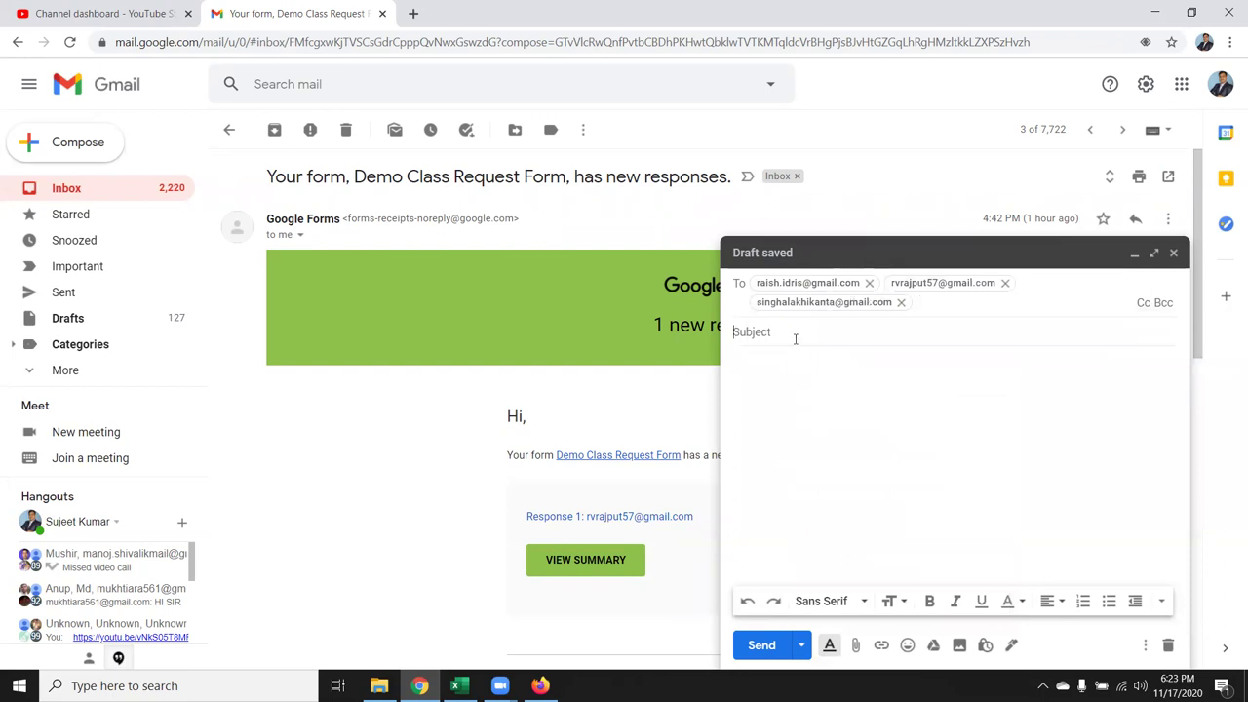
Set the message subject to 'file'
left_click(796, 337)
type("file")
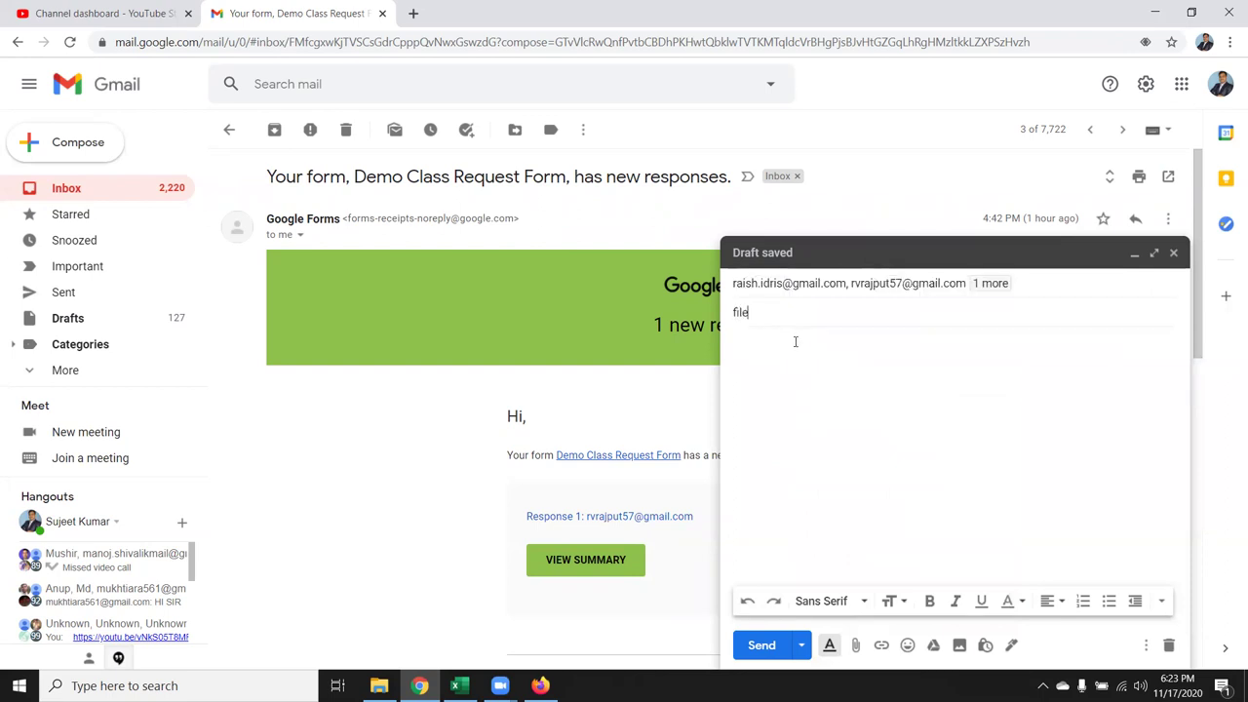
left_click(820, 402)
Attach Class_File.xlsm from Downloads, send the message, and return to the inbox
left_click(856, 647)
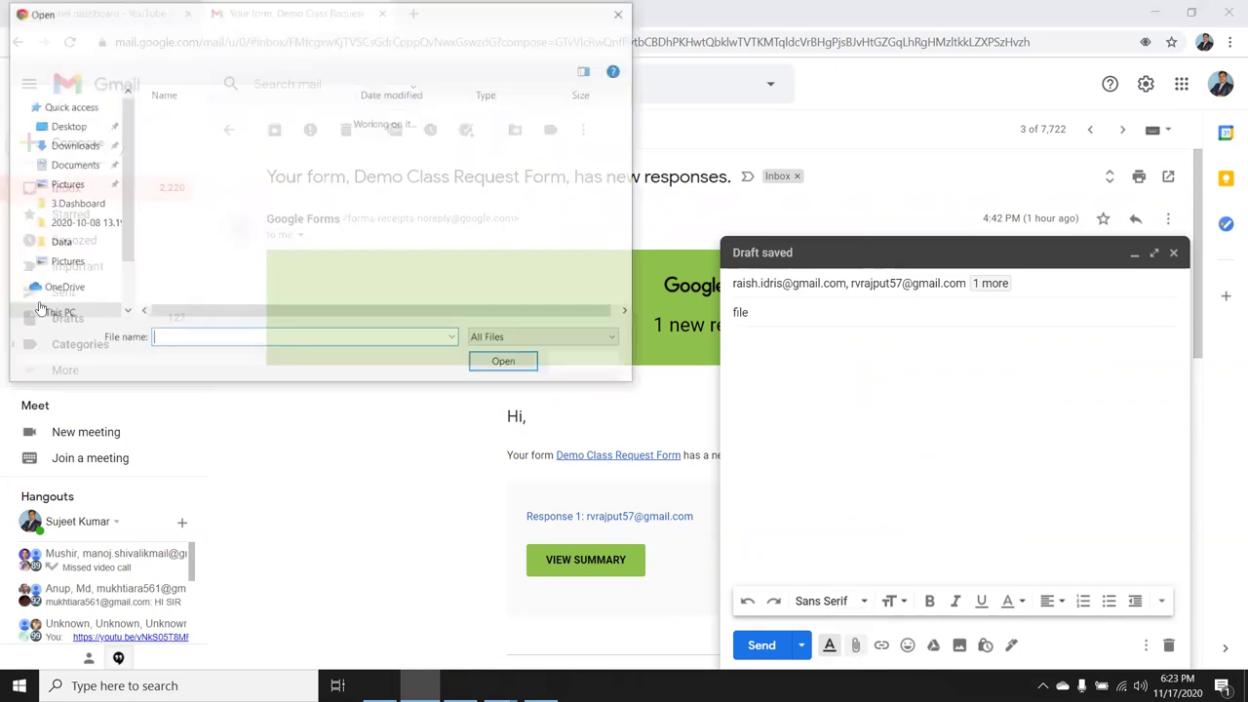
left_click(166, 139)
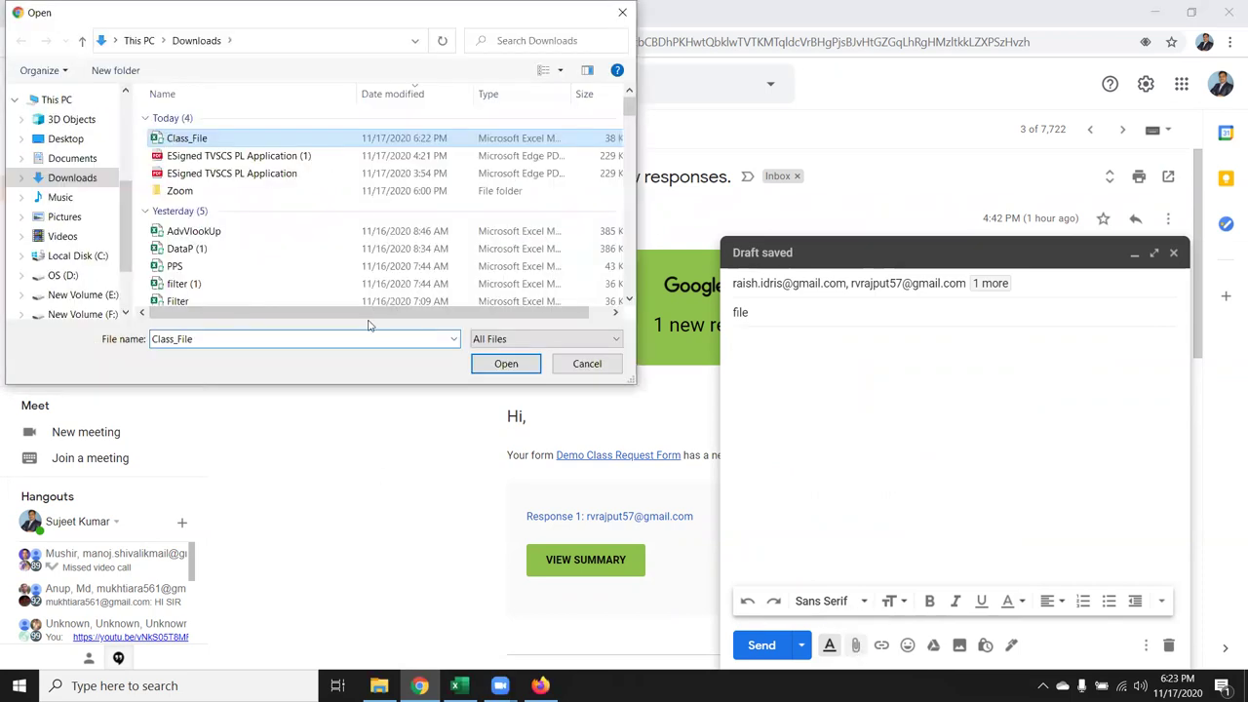
key("Return")
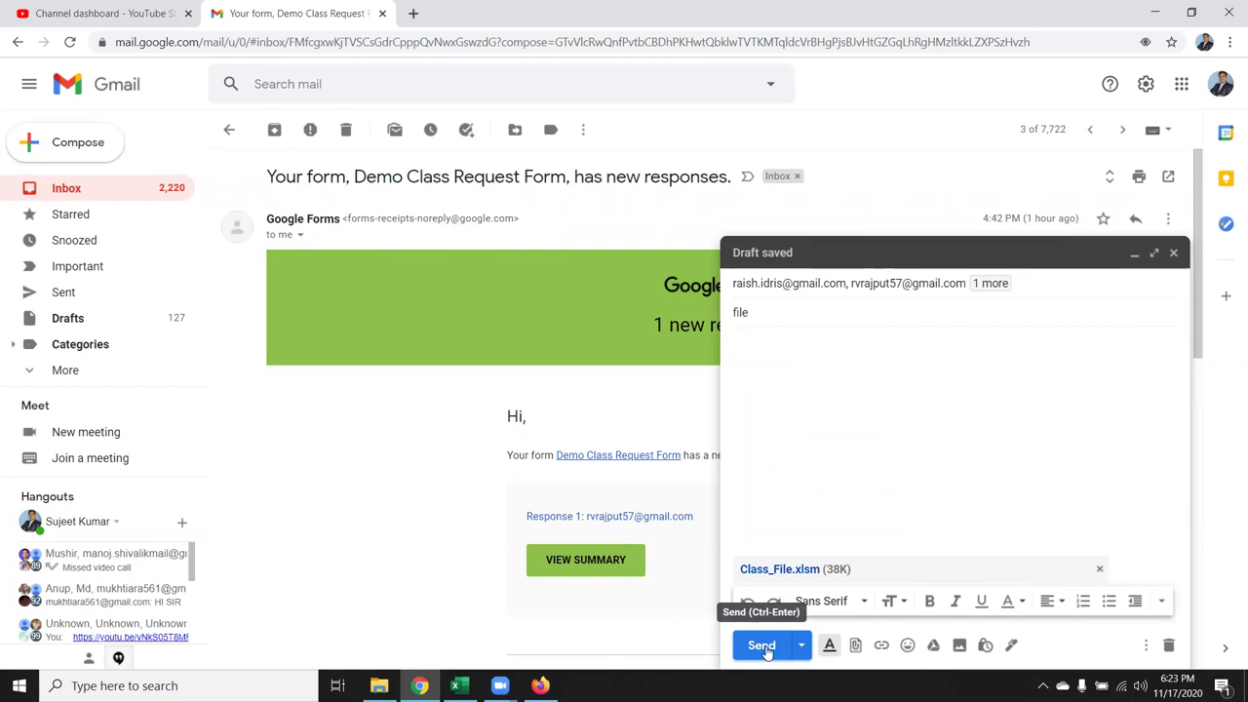
left_click(763, 646)
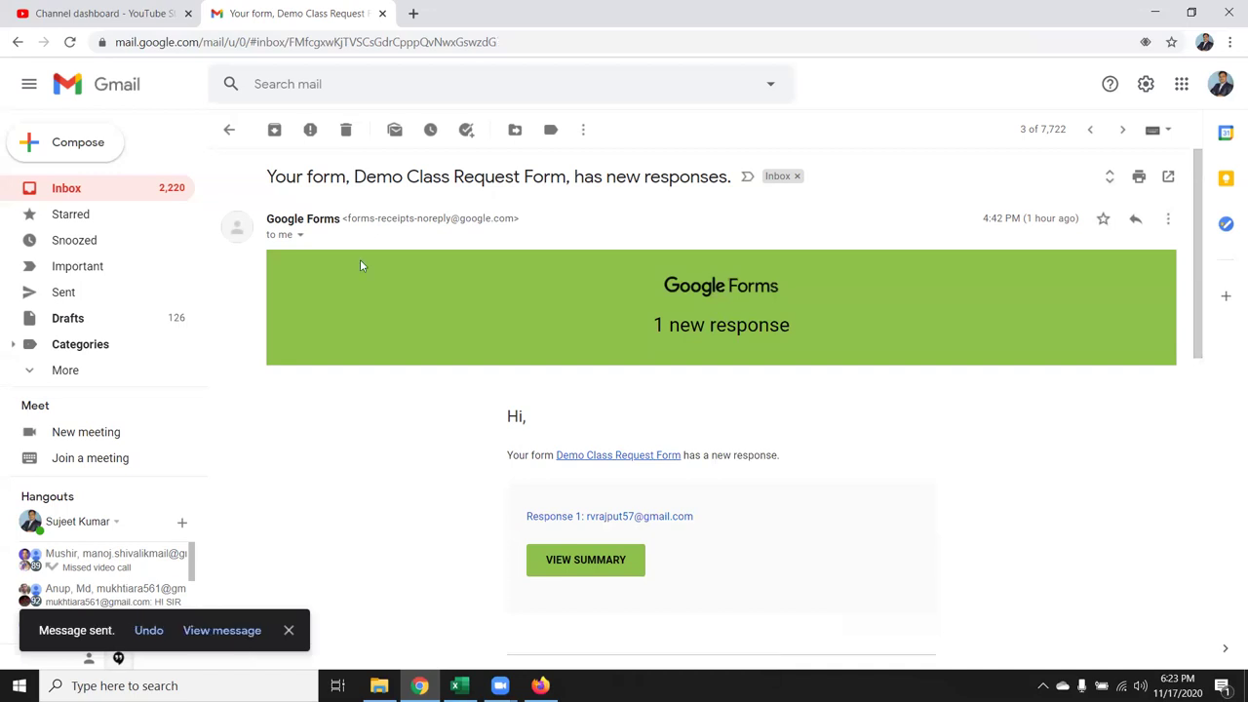
left_click(151, 188)
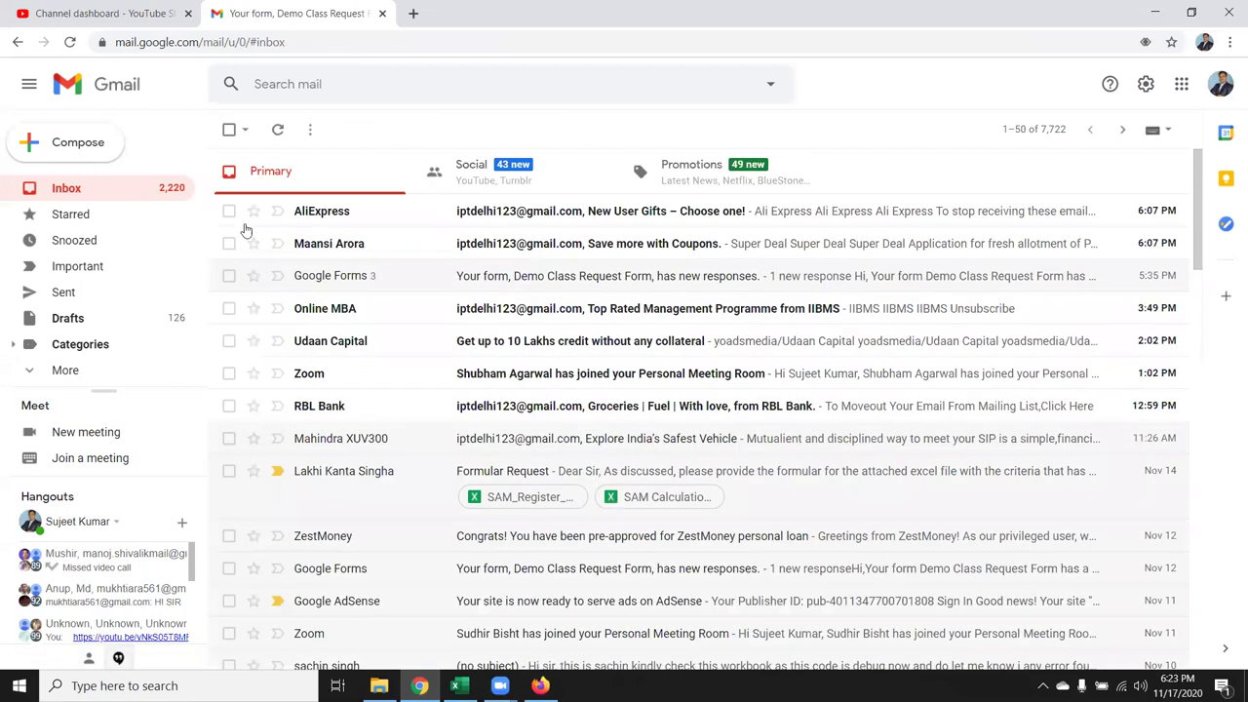